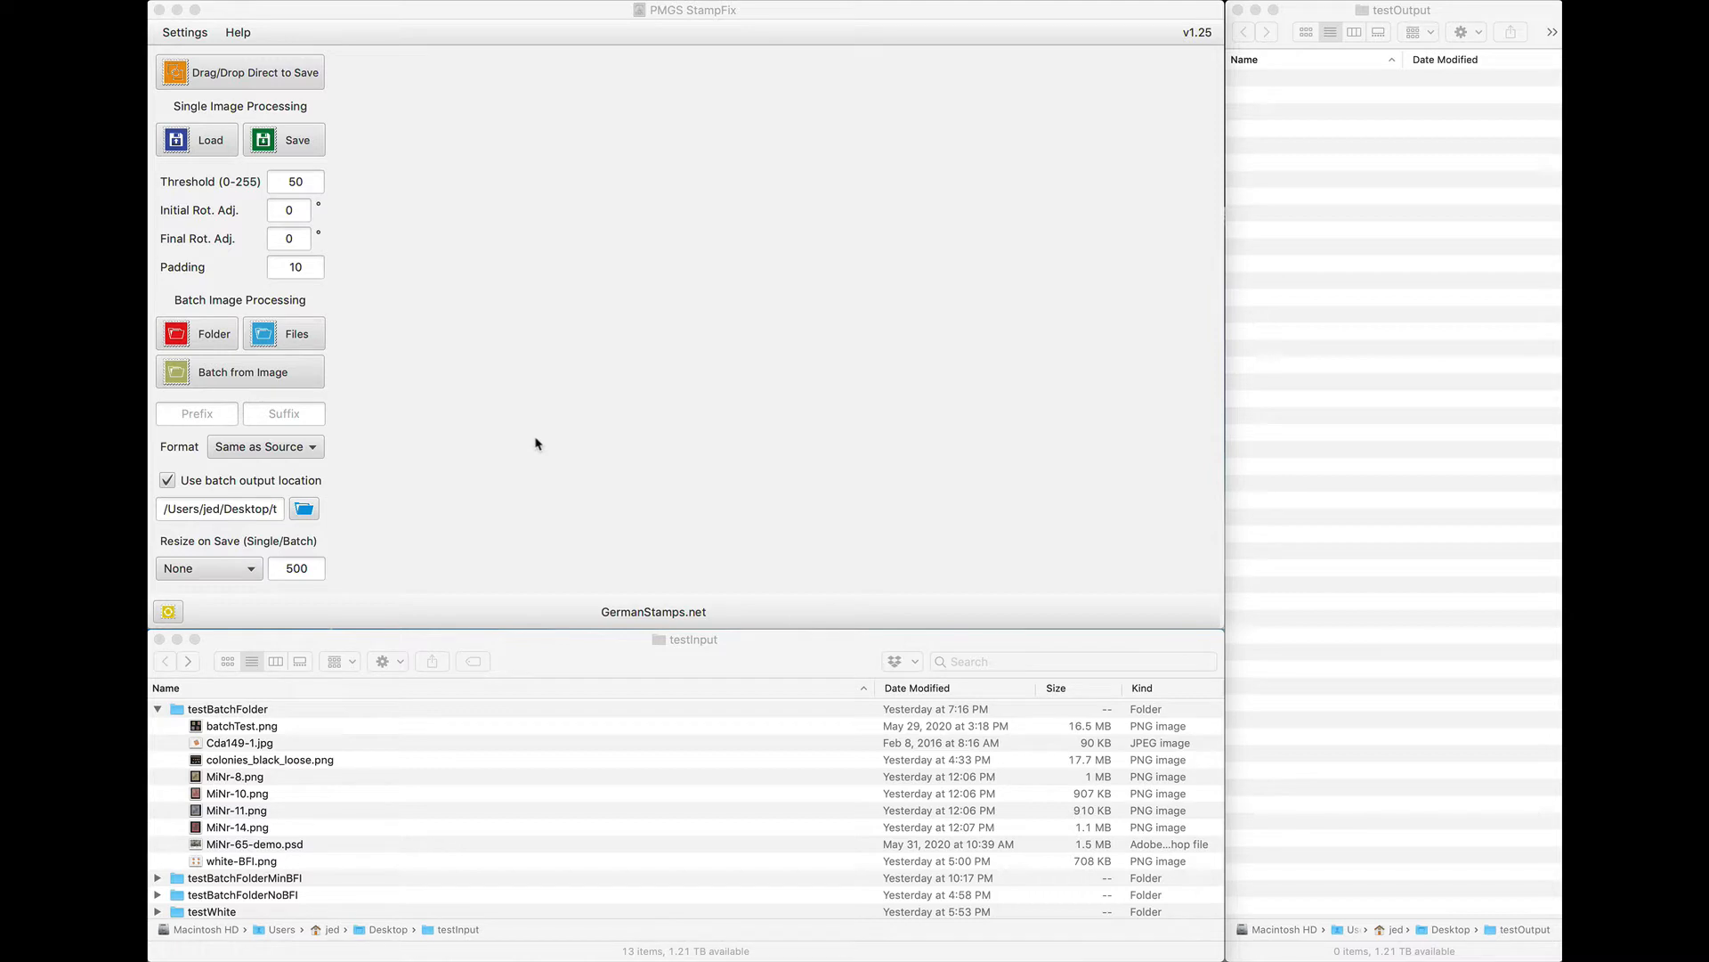
# Load MiNr-8.png from testInput's testBatchFolder on the Desktop for single-image processing, and clear the image area.
pyautogui.click(637, 440)
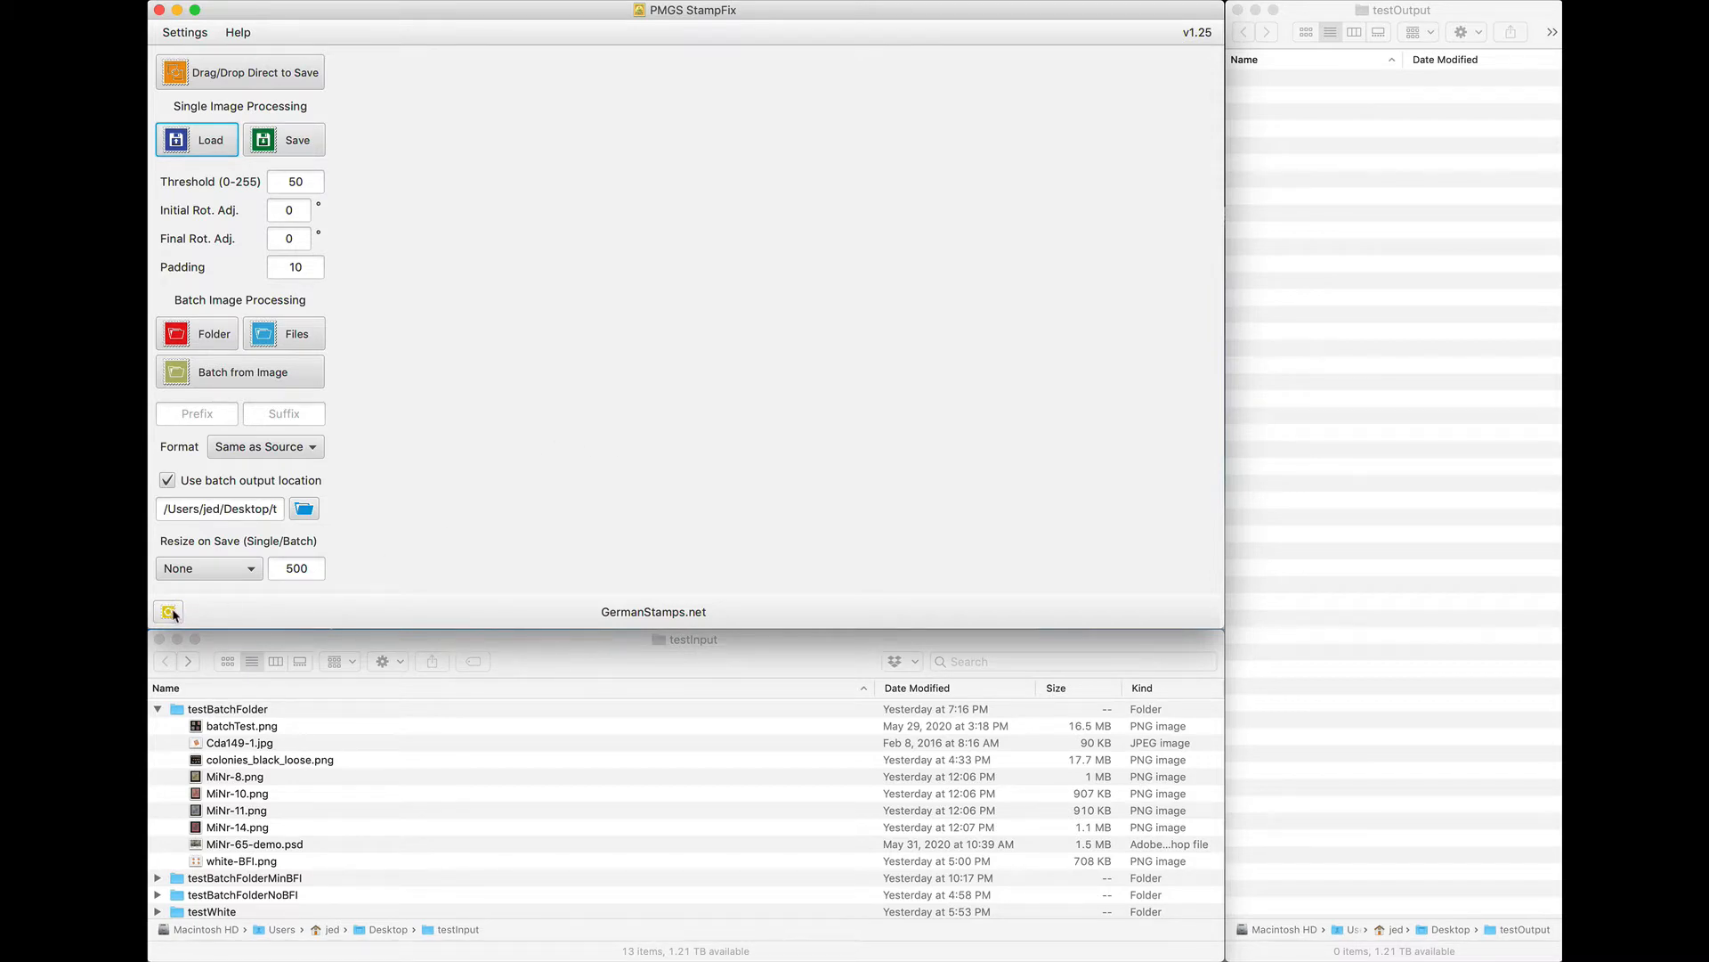
pyautogui.click(229, 148)
pyautogui.click(392, 183)
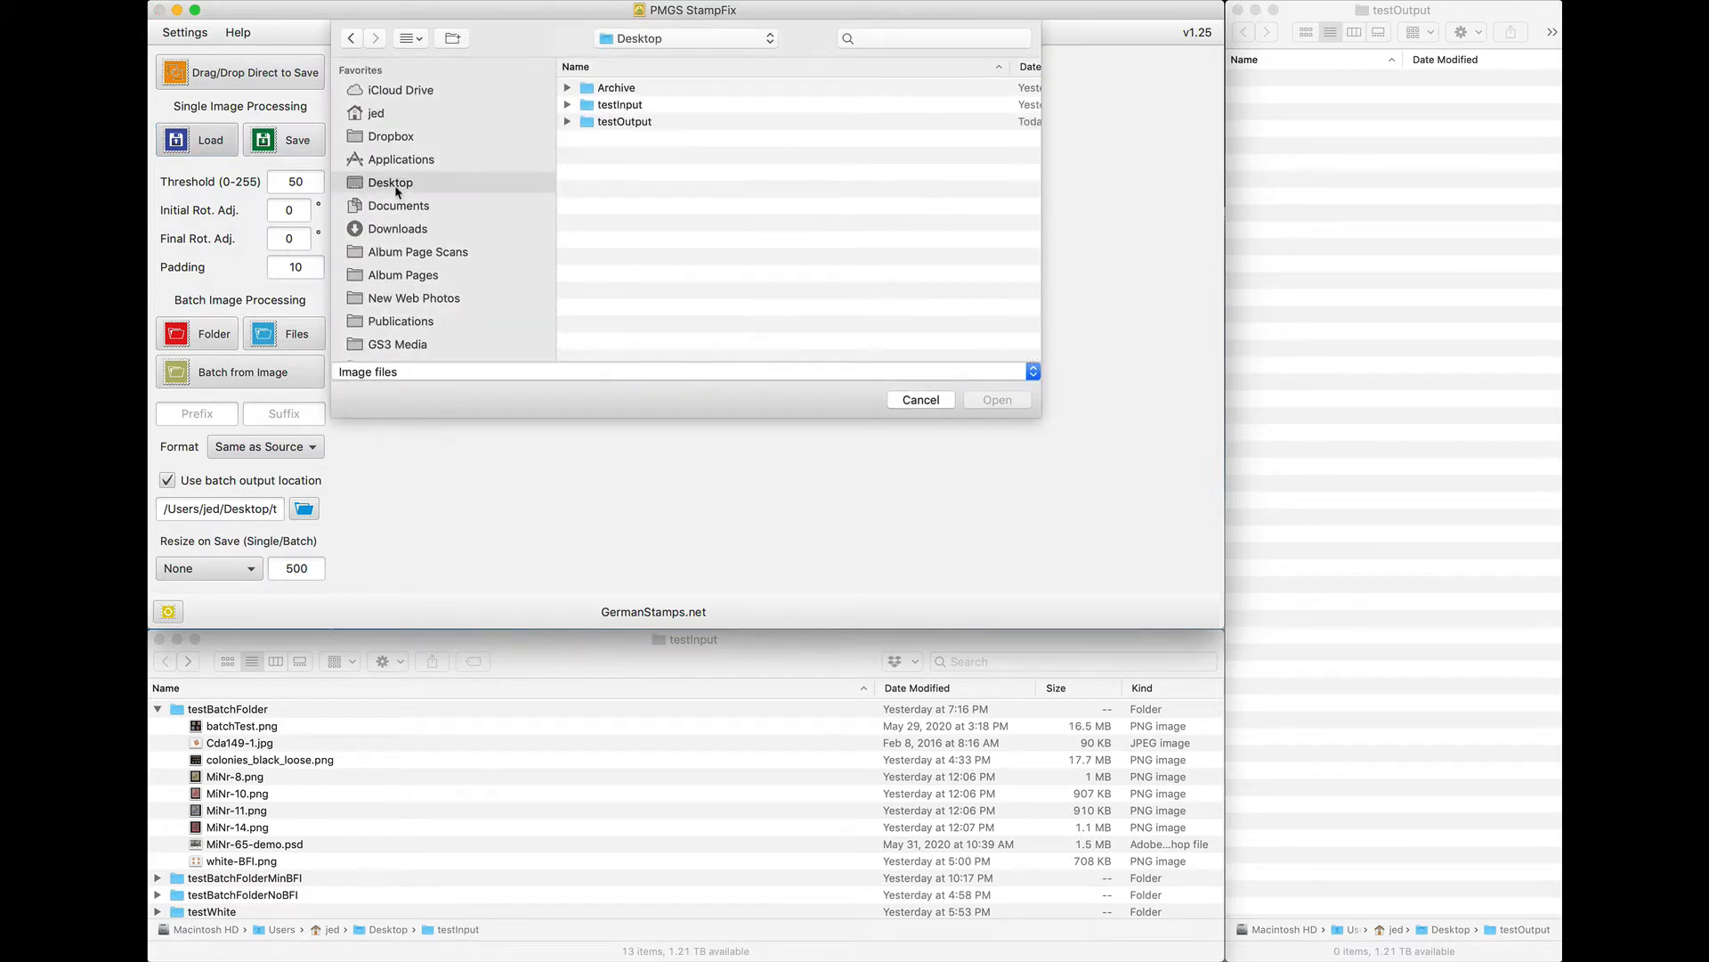
pyautogui.doubleClick(616, 106)
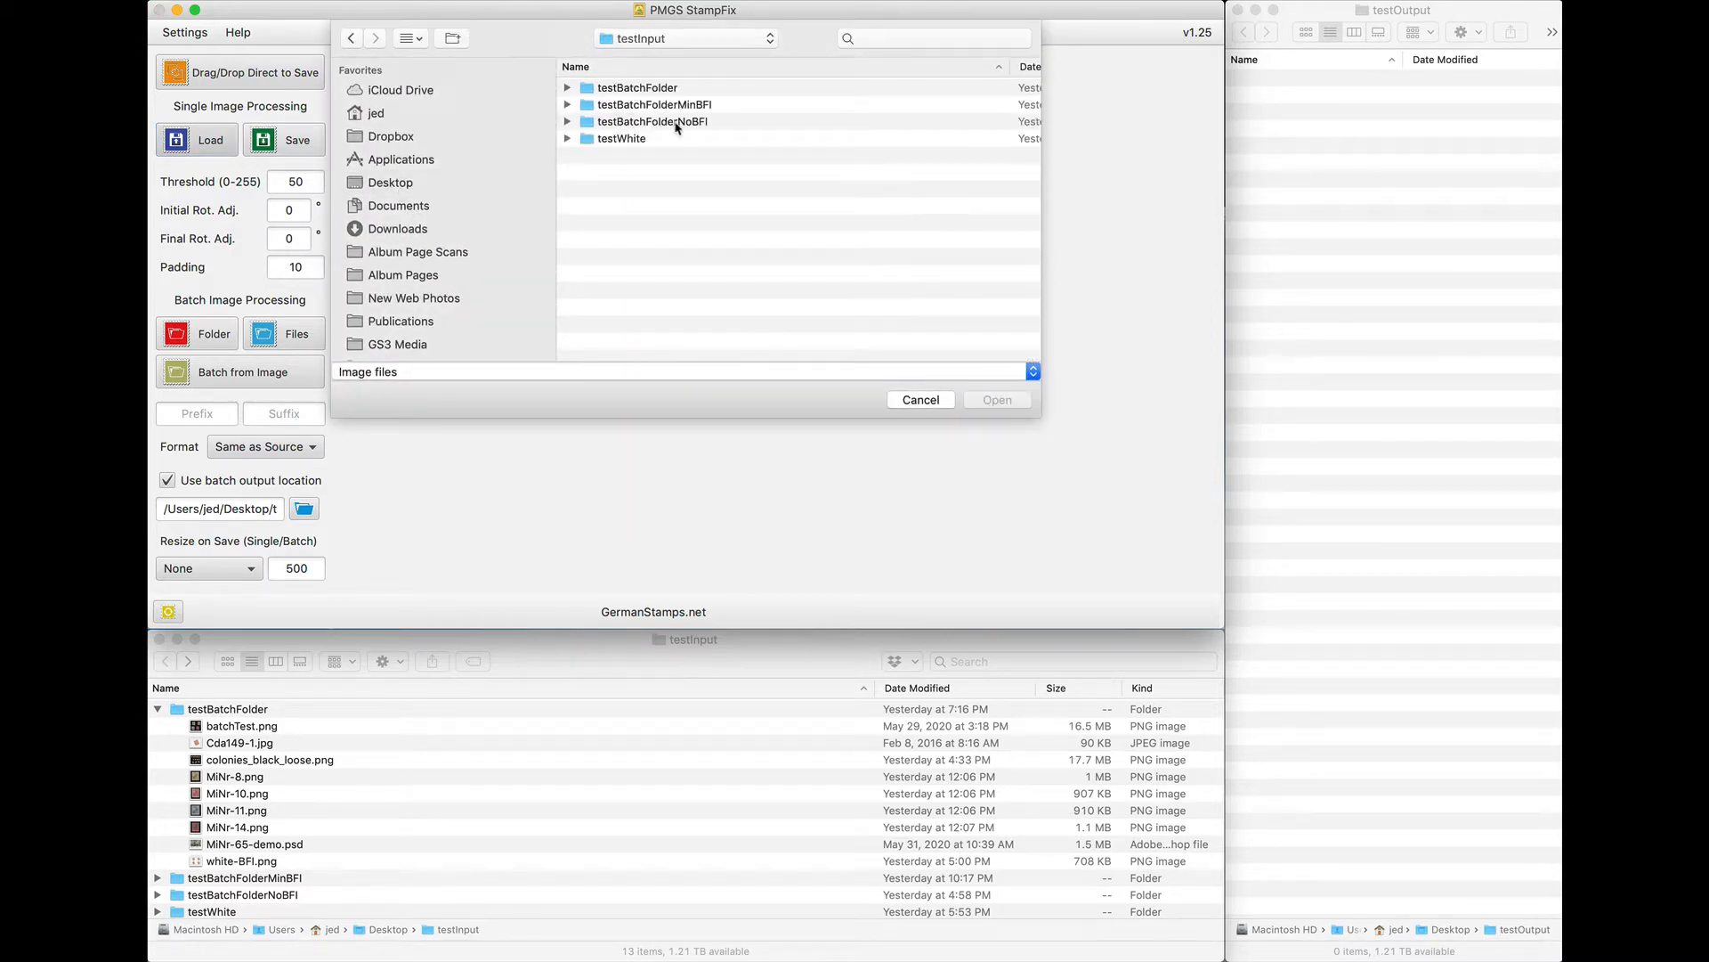
pyautogui.doubleClick(613, 108)
pyautogui.click(615, 44)
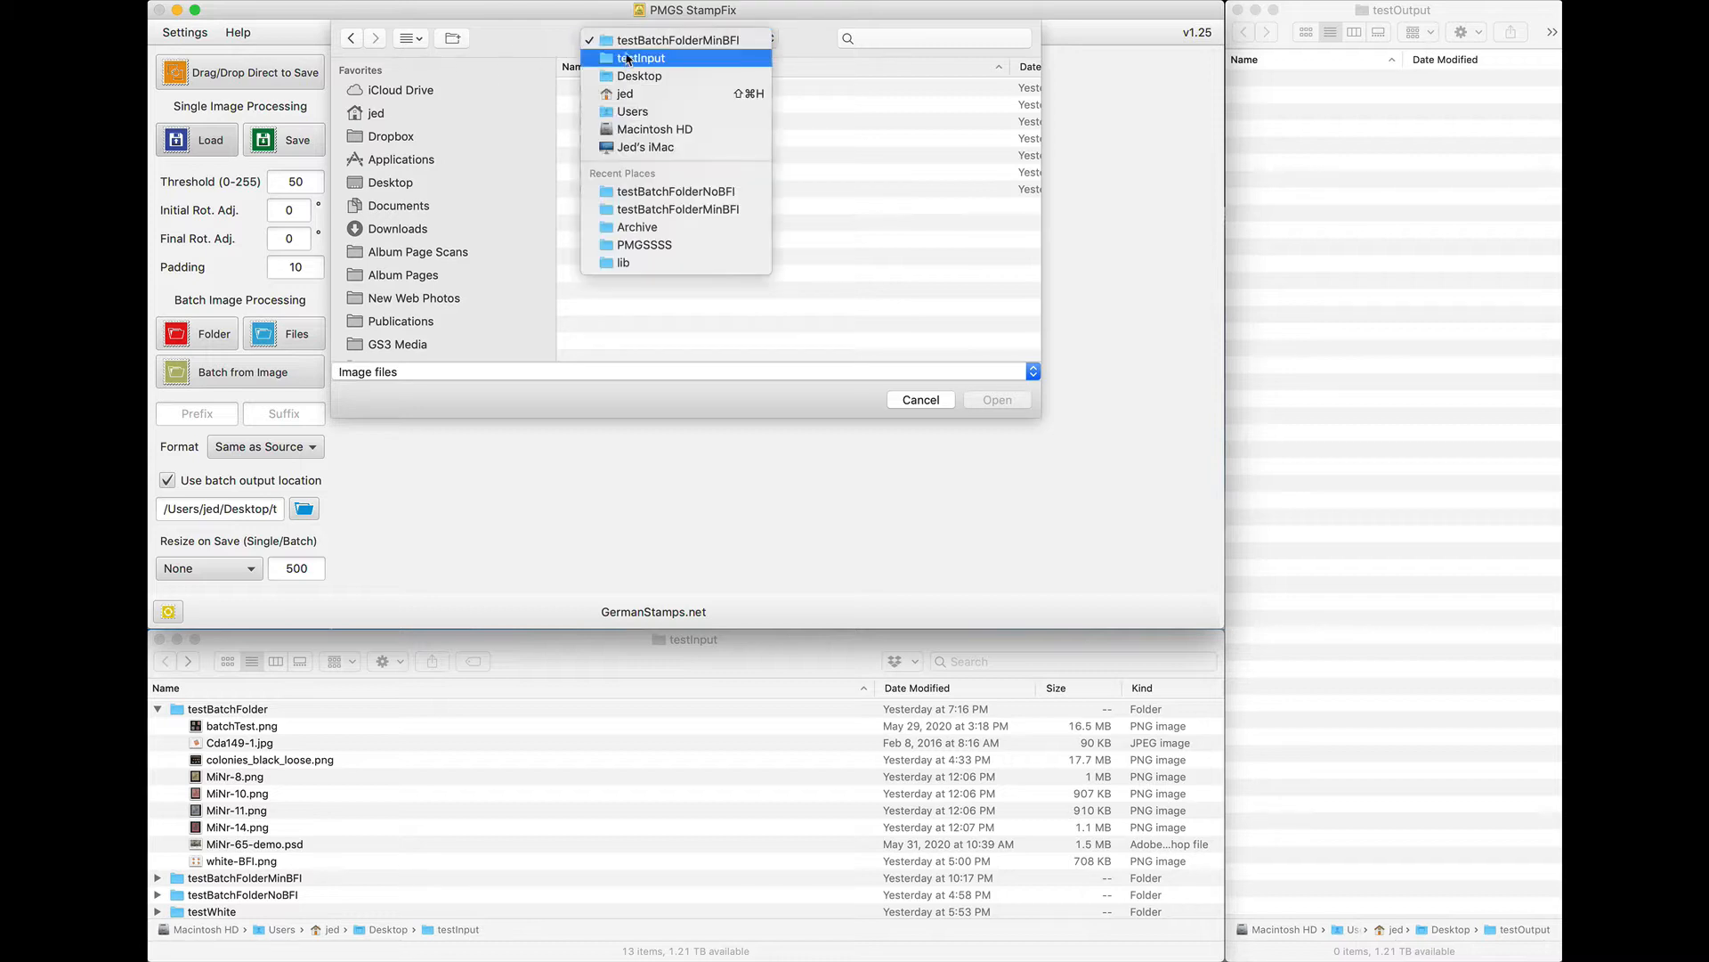
pyautogui.click(628, 59)
pyautogui.doubleClick(616, 89)
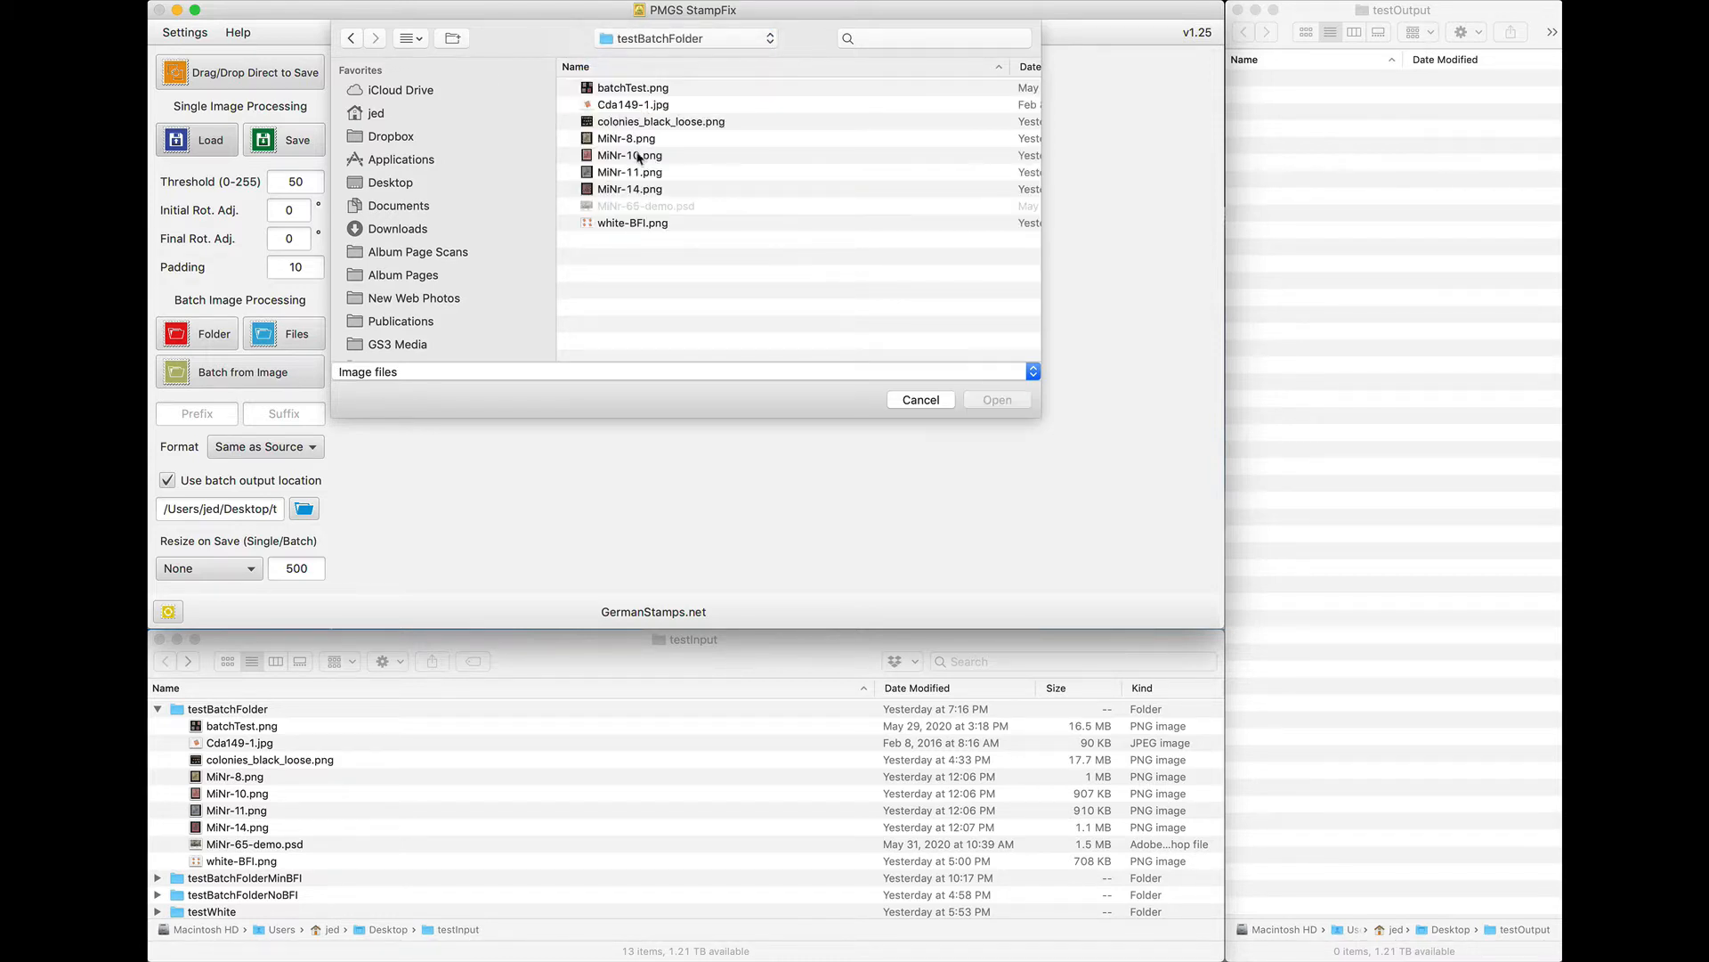
pyautogui.doubleClick(638, 157)
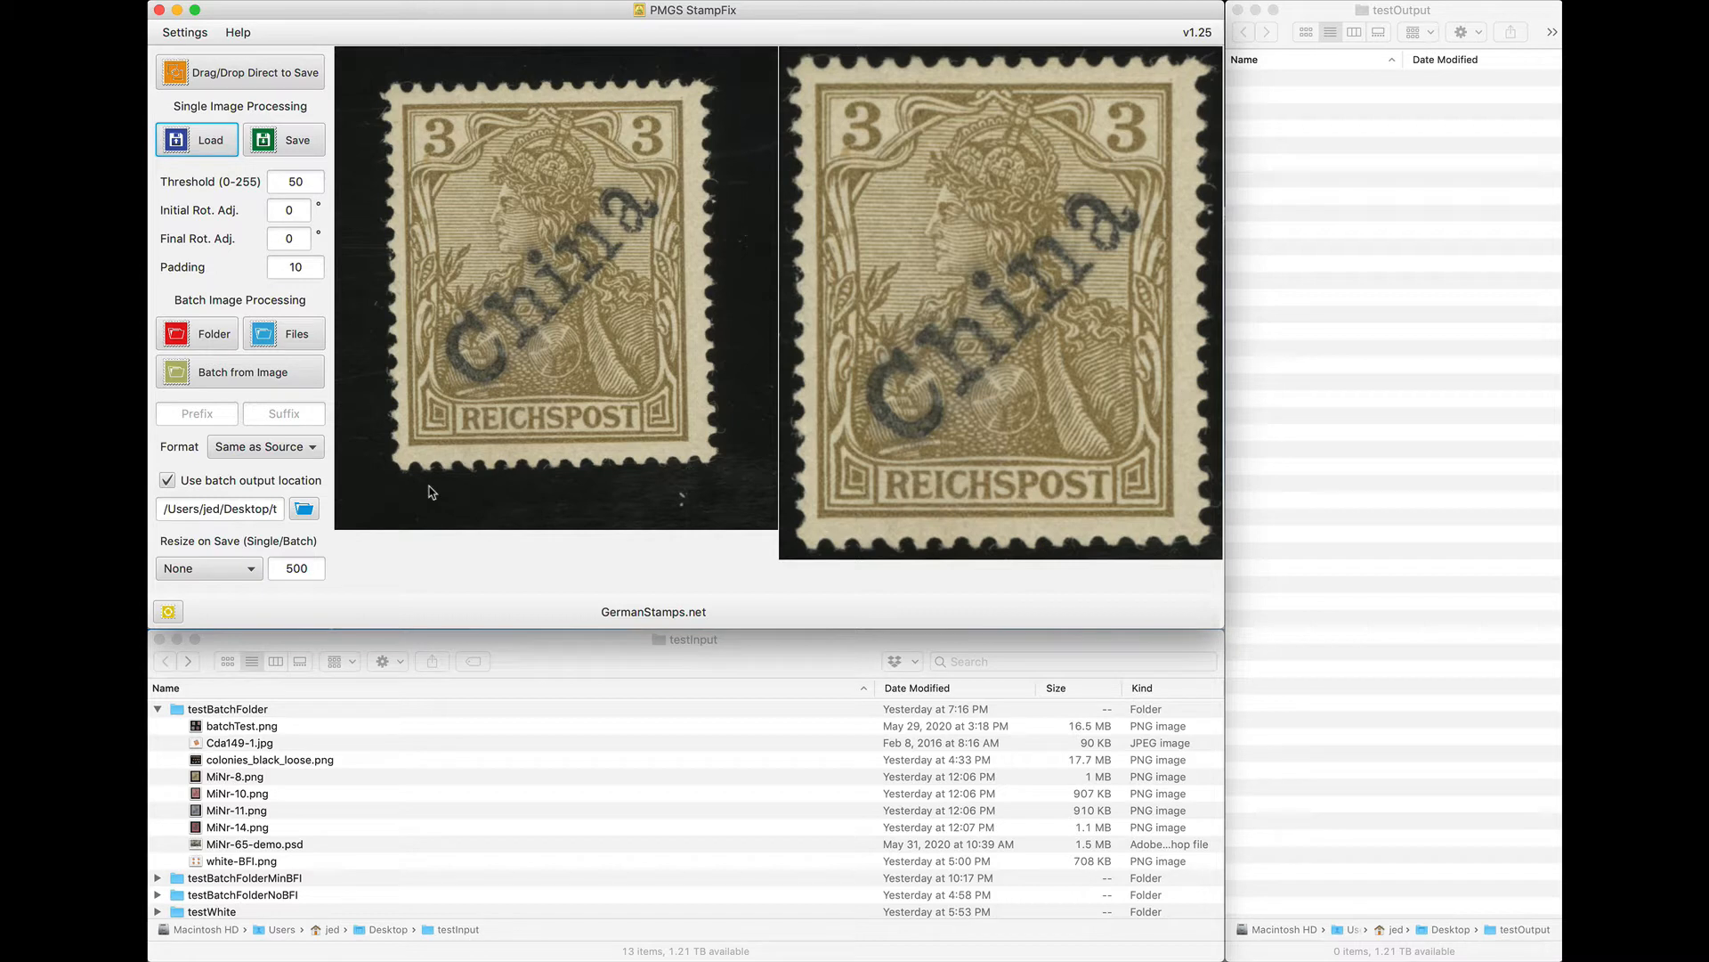
pyautogui.click(167, 611)
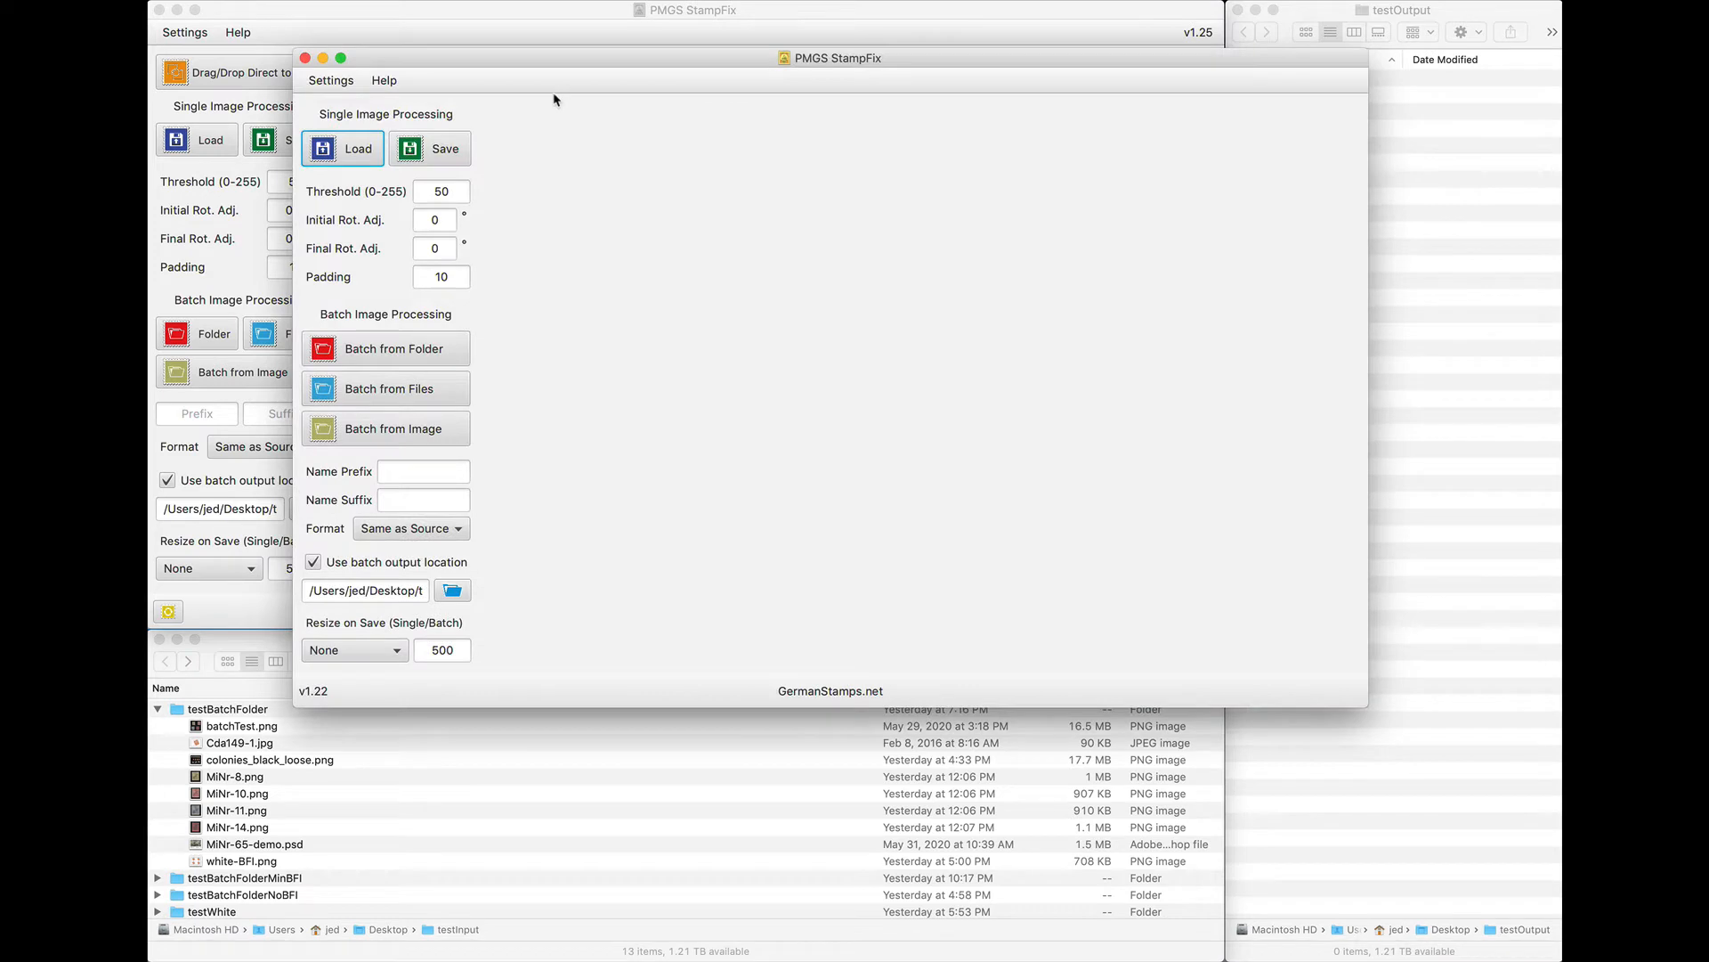
# In the StampFix v1.22 window, load colonies_black_loose.png as a single image and open the same file in Batch from Image.
pyautogui.click(374, 153)
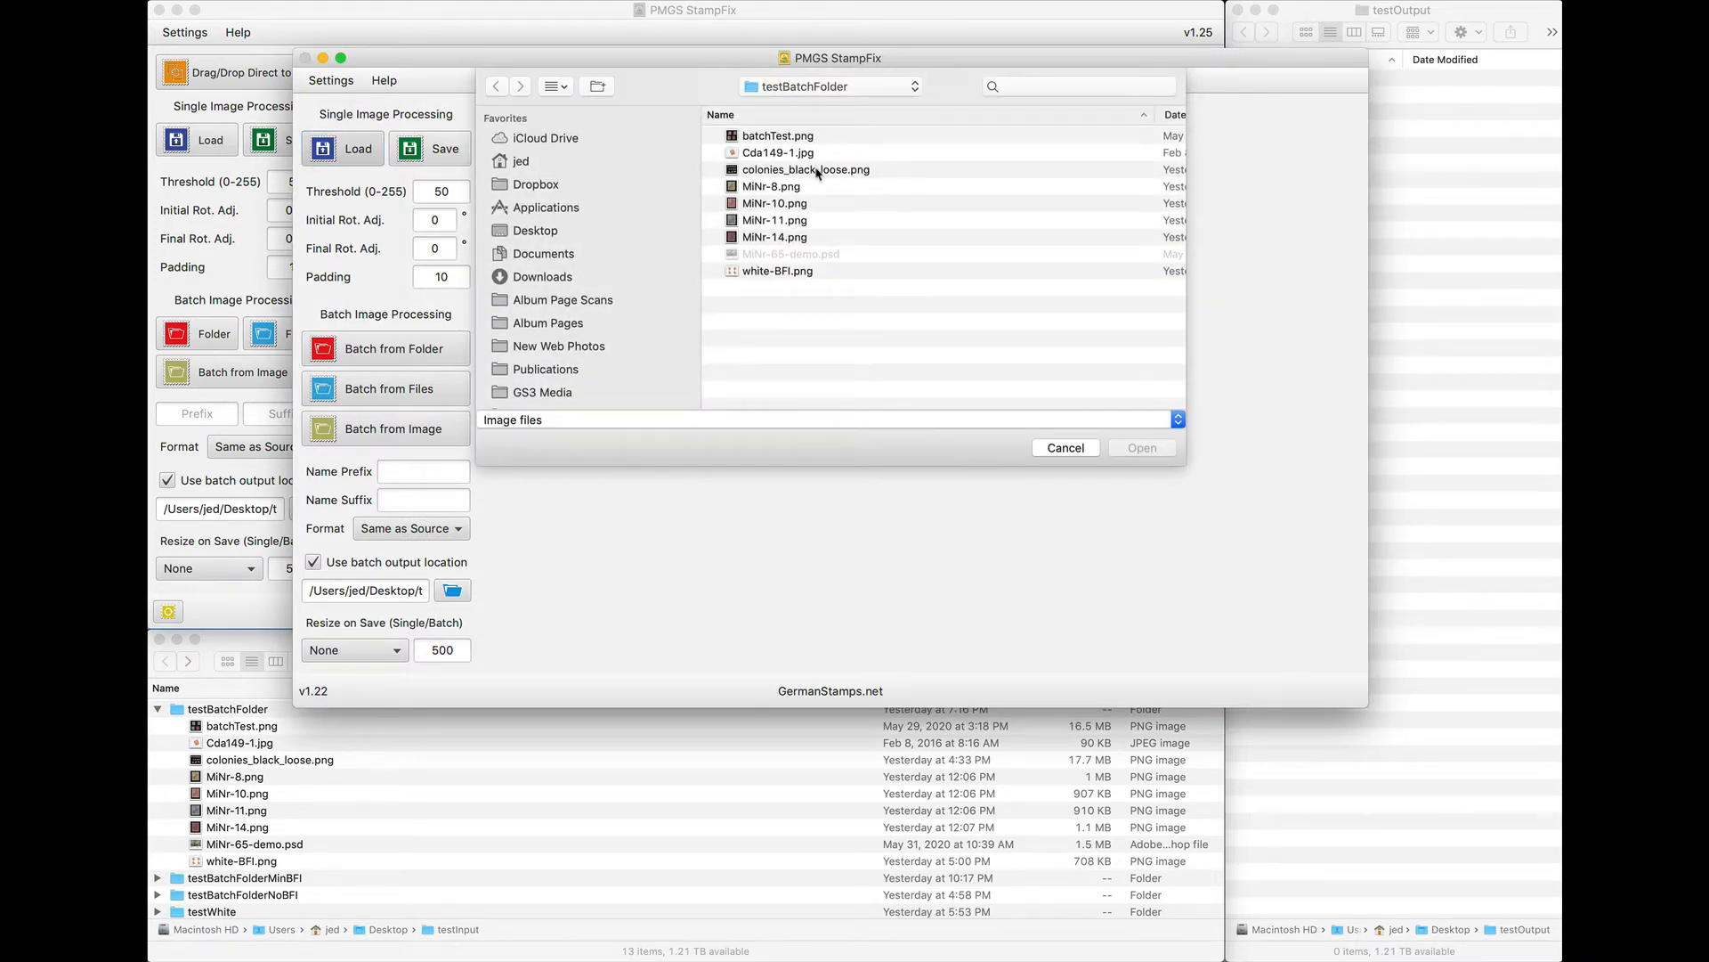
pyautogui.doubleClick(817, 170)
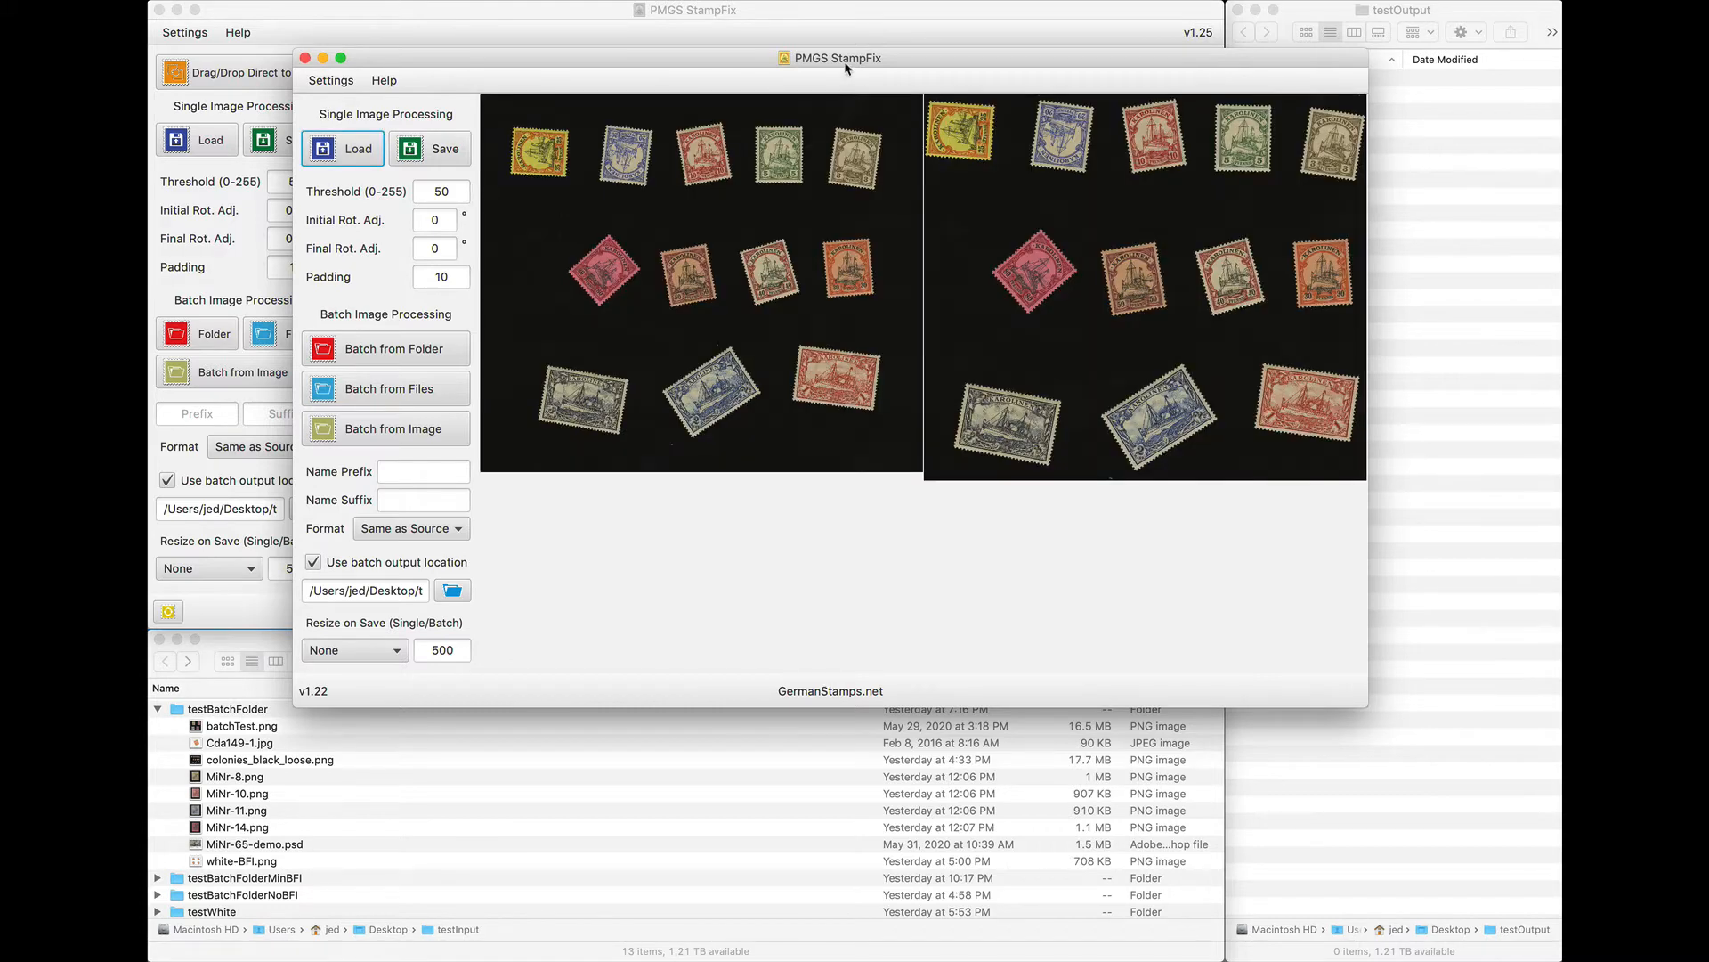
pyautogui.click(432, 429)
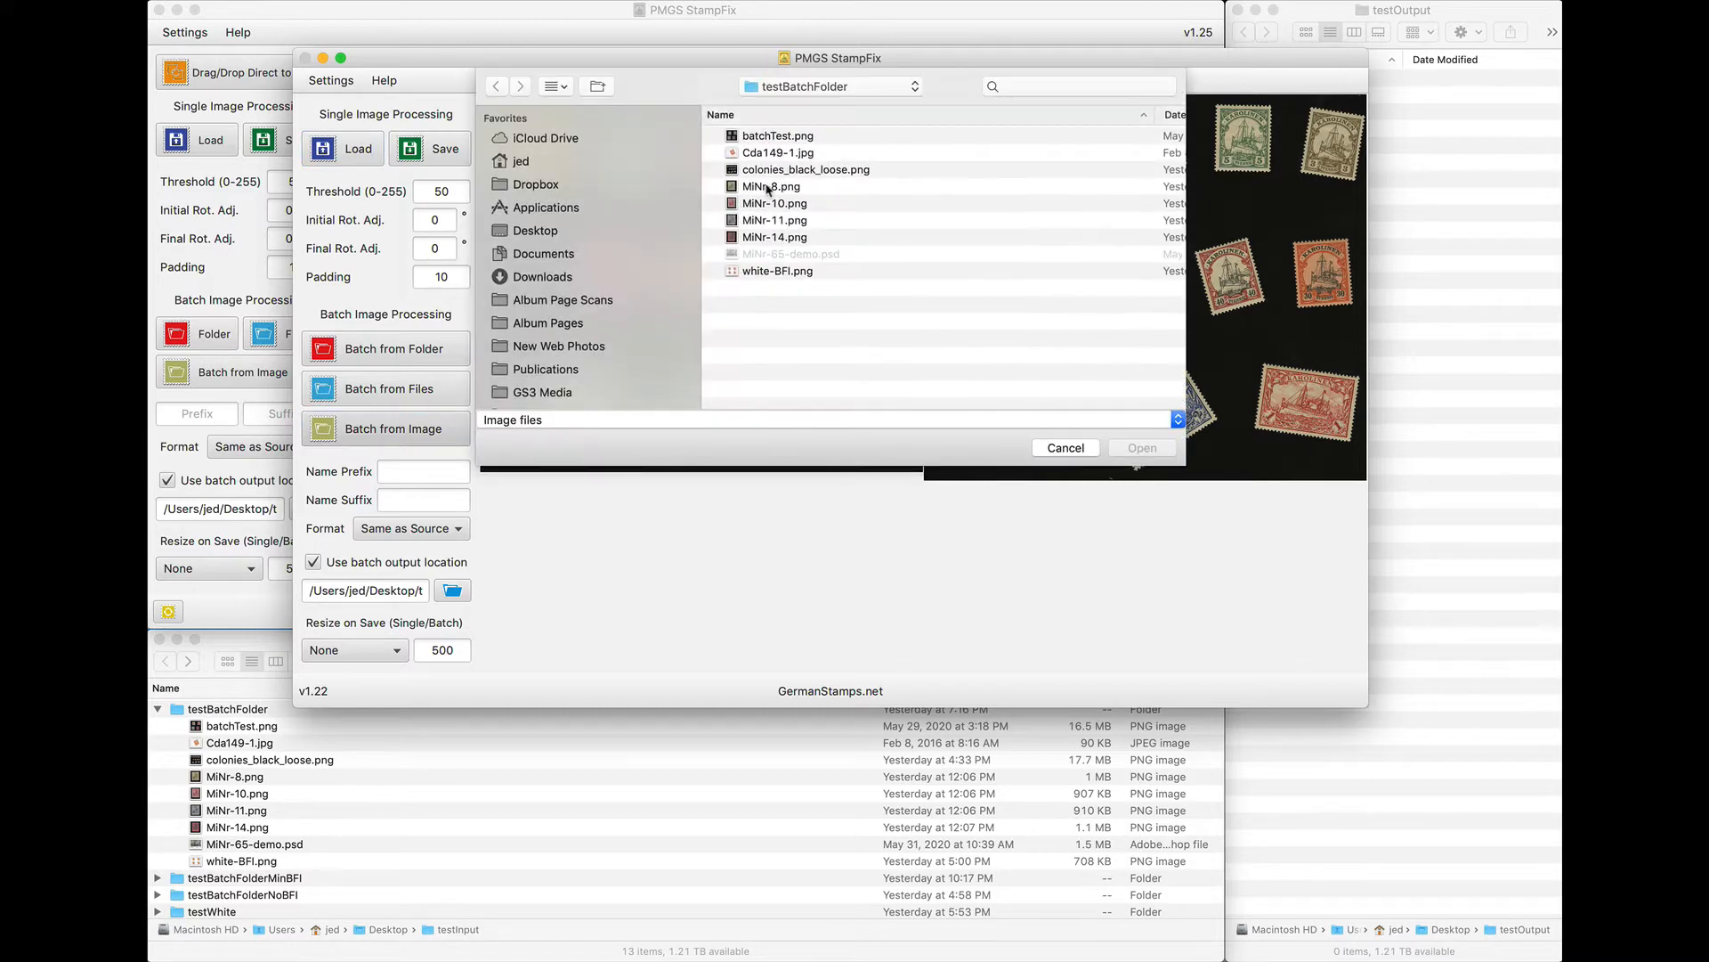
pyautogui.doubleClick(783, 170)
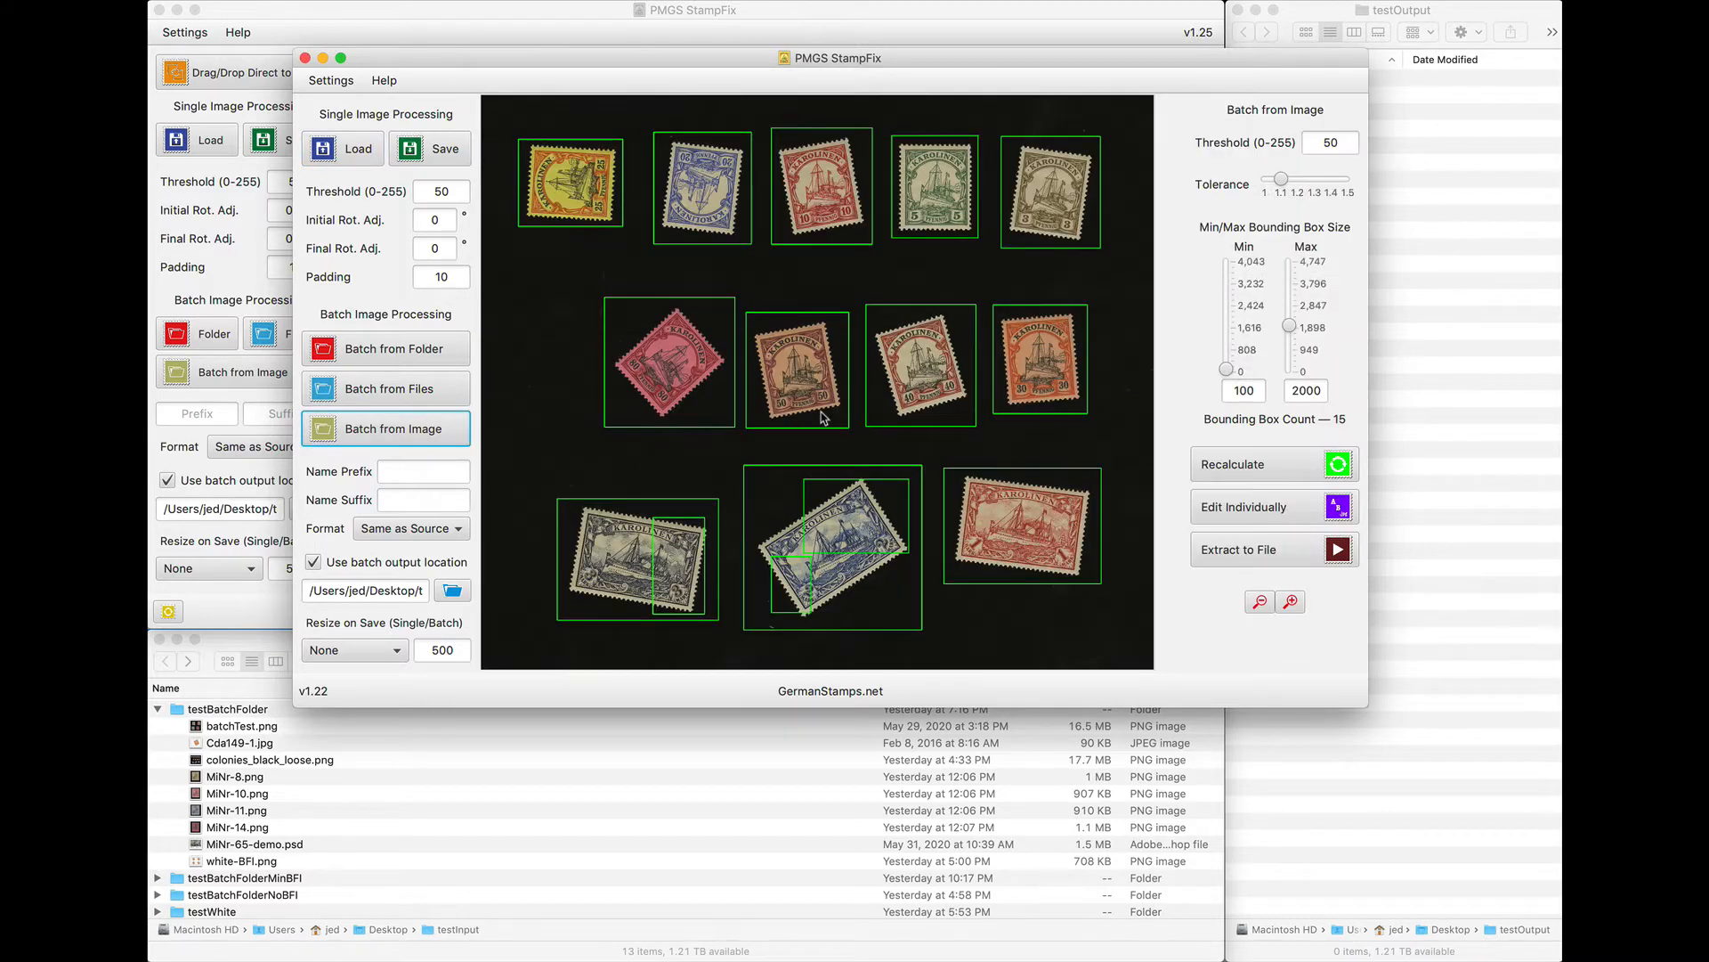
# Set the v1.22 batch extraction's bounding box size to minimum 0 and maximum 3607, with threshold 100.
pyautogui.click(1227, 370)
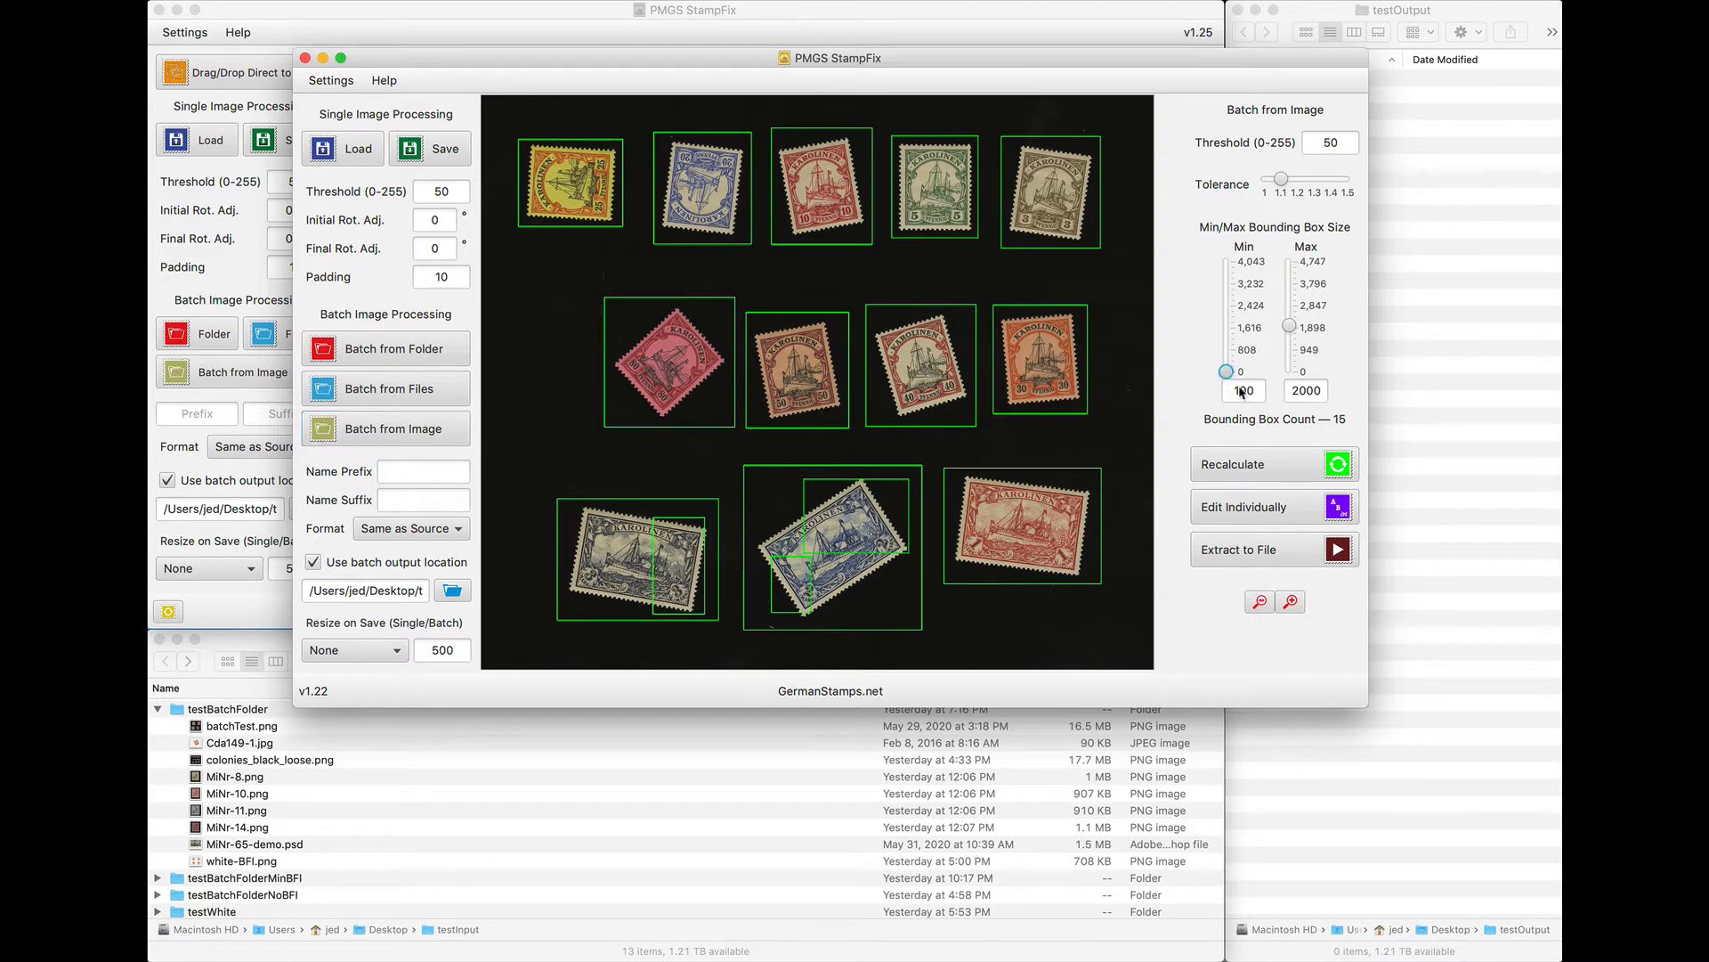
pyautogui.moveTo(1287, 330); pyautogui.dragTo(1290, 288)
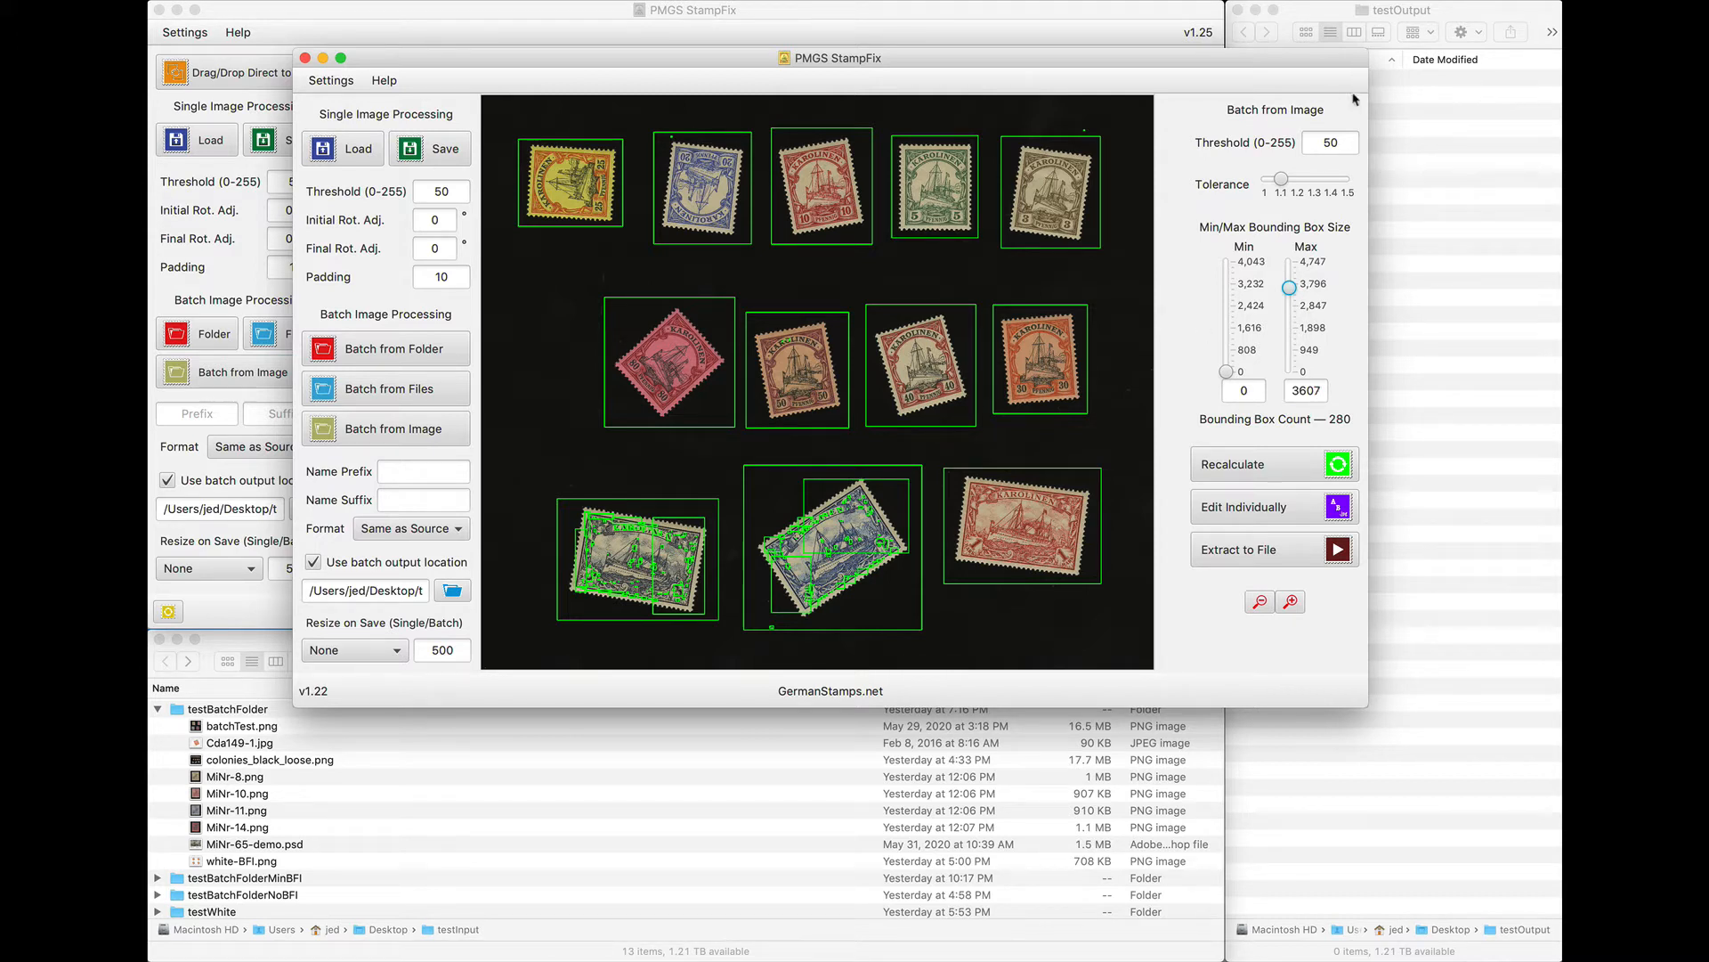
pyautogui.moveTo(1345, 144); pyautogui.dragTo(1290, 146)
pyautogui.write('100')
pyautogui.press('Return')
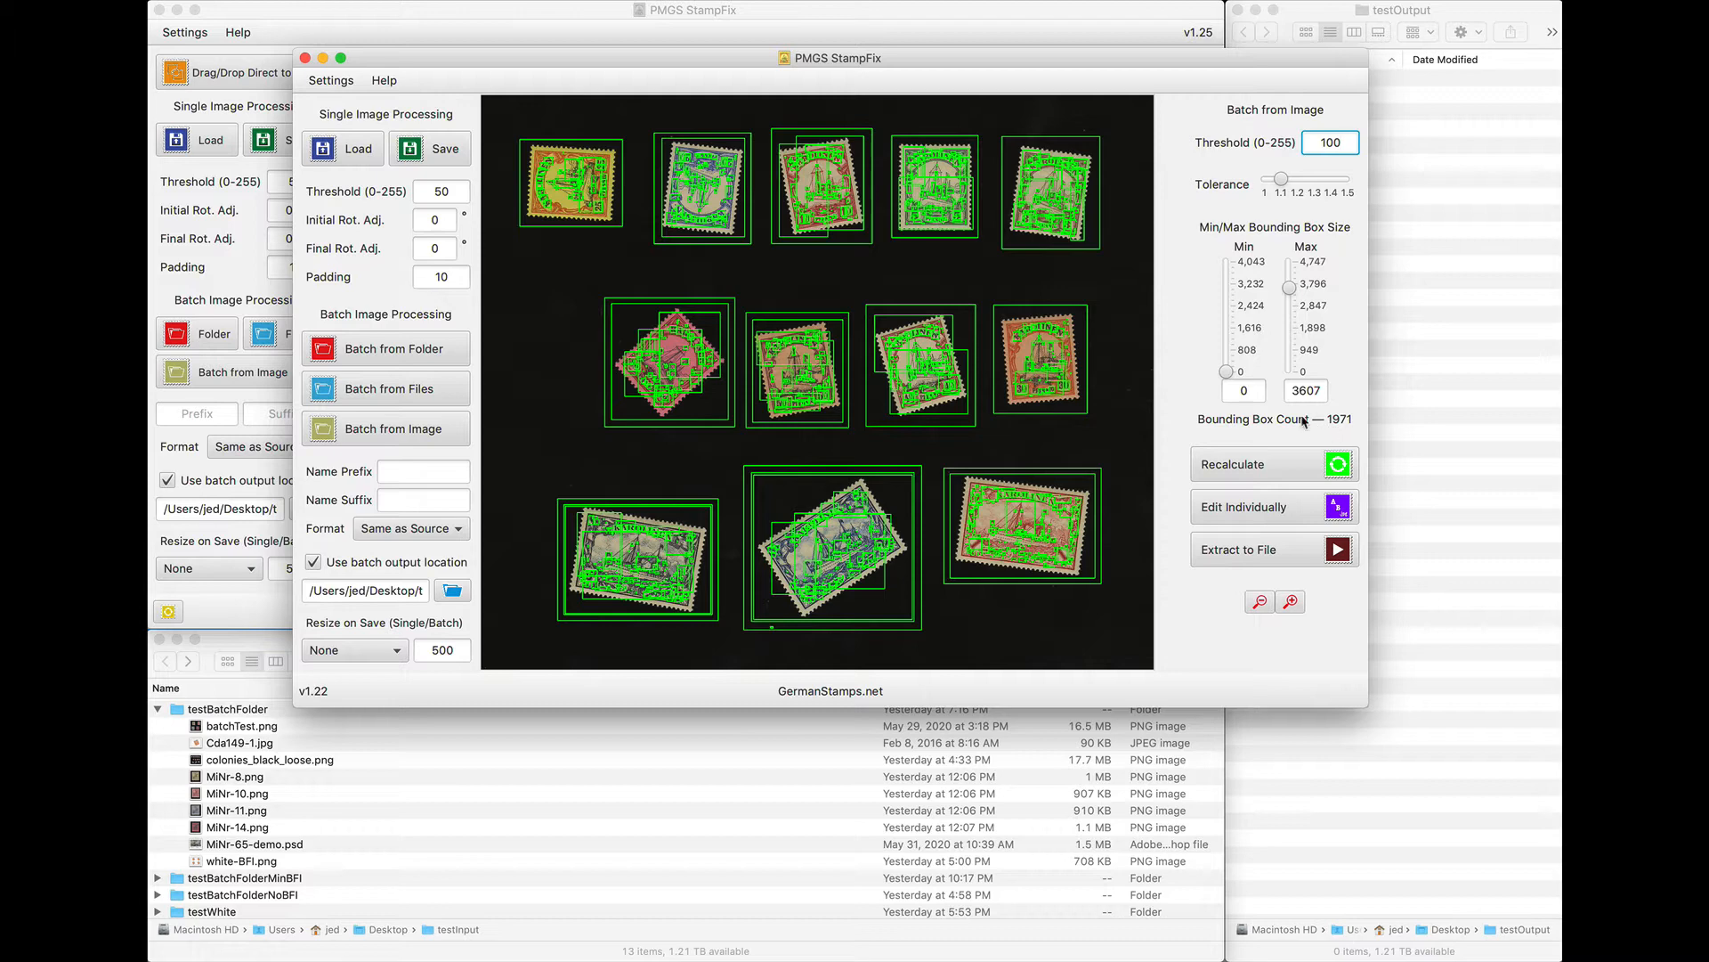
# Move the v1.22 window aside and open colonies_black_loose.png in Batch from Image in the v1.25 window.
pyautogui.moveTo(823, 64); pyautogui.dragTo(1200, 296)
pyautogui.click(292, 290)
pyautogui.click(222, 372)
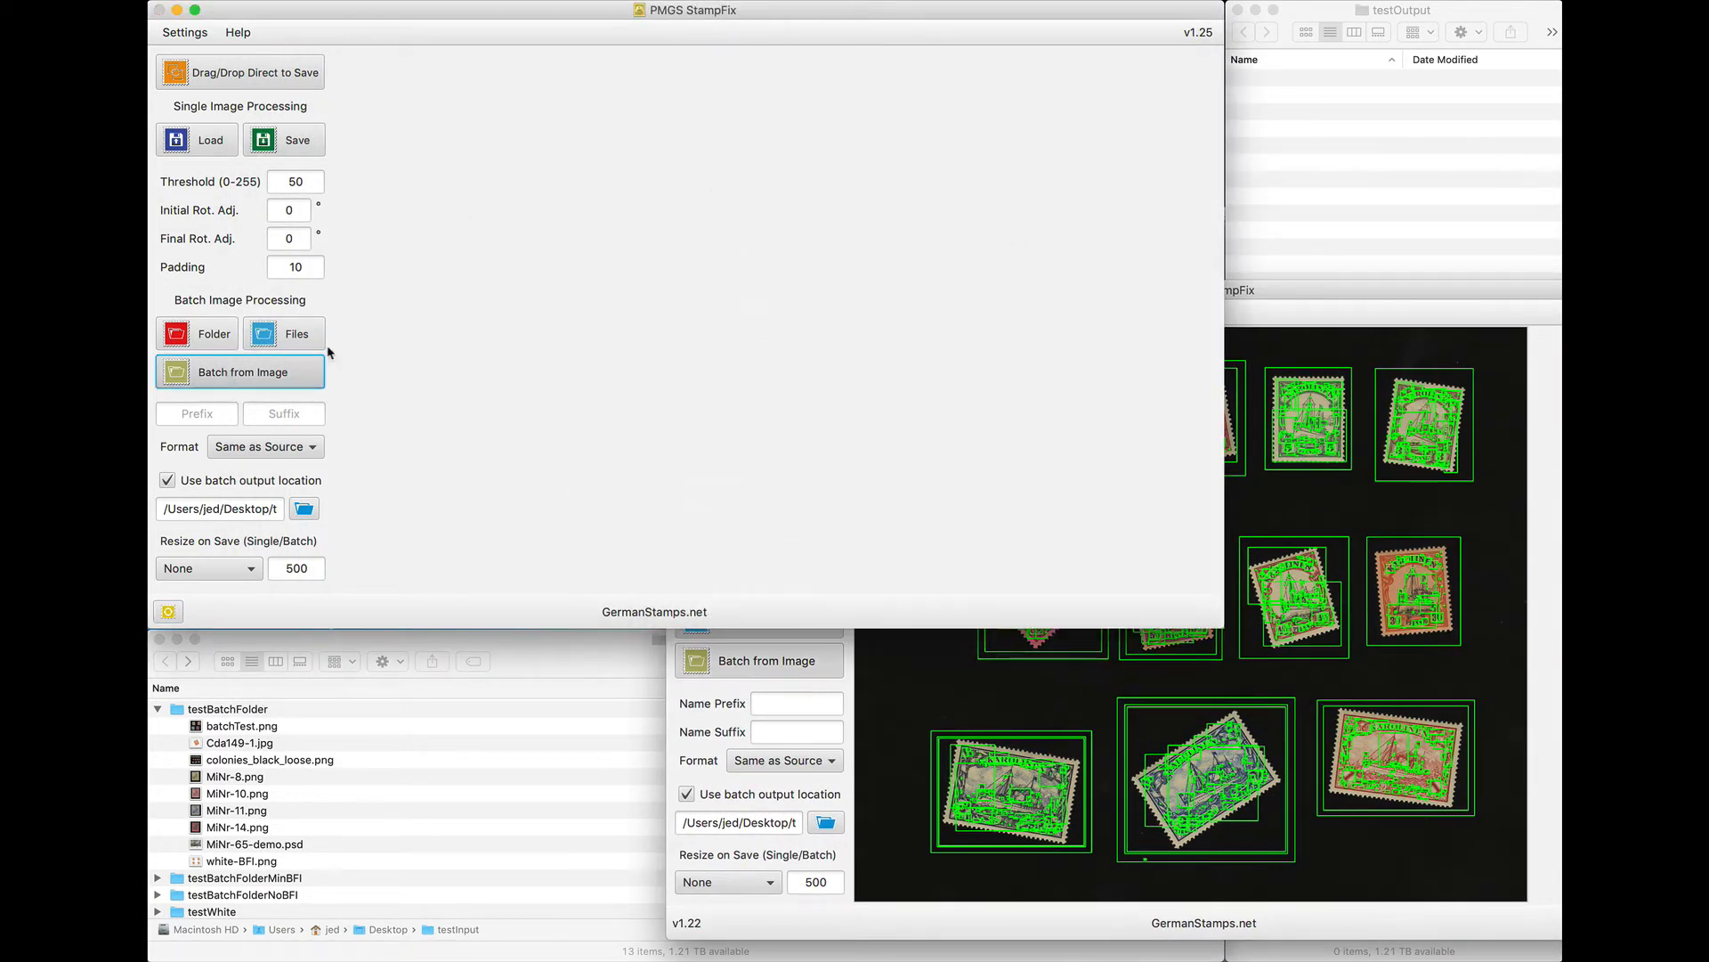
pyautogui.doubleClick(640, 123)
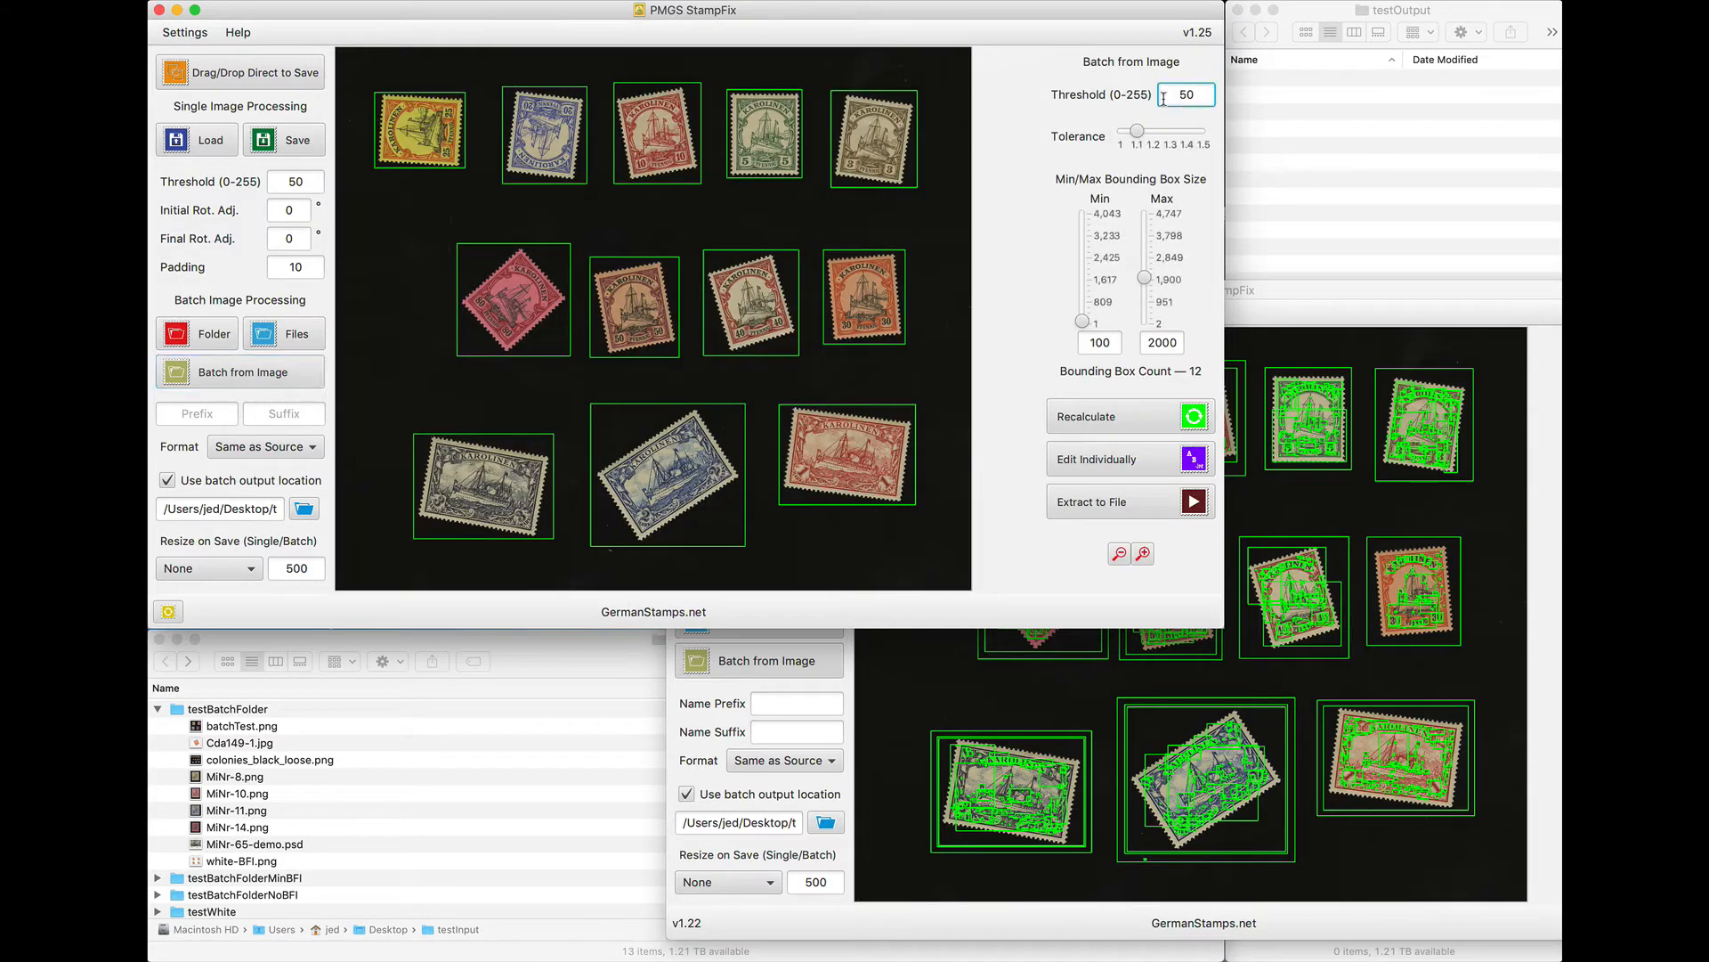
# Set the v1.25 batch extraction's threshold to 100 and its bounding box size to minimum 1 and maximum 3607.
pyautogui.write('100')
pyautogui.click(1082, 322)
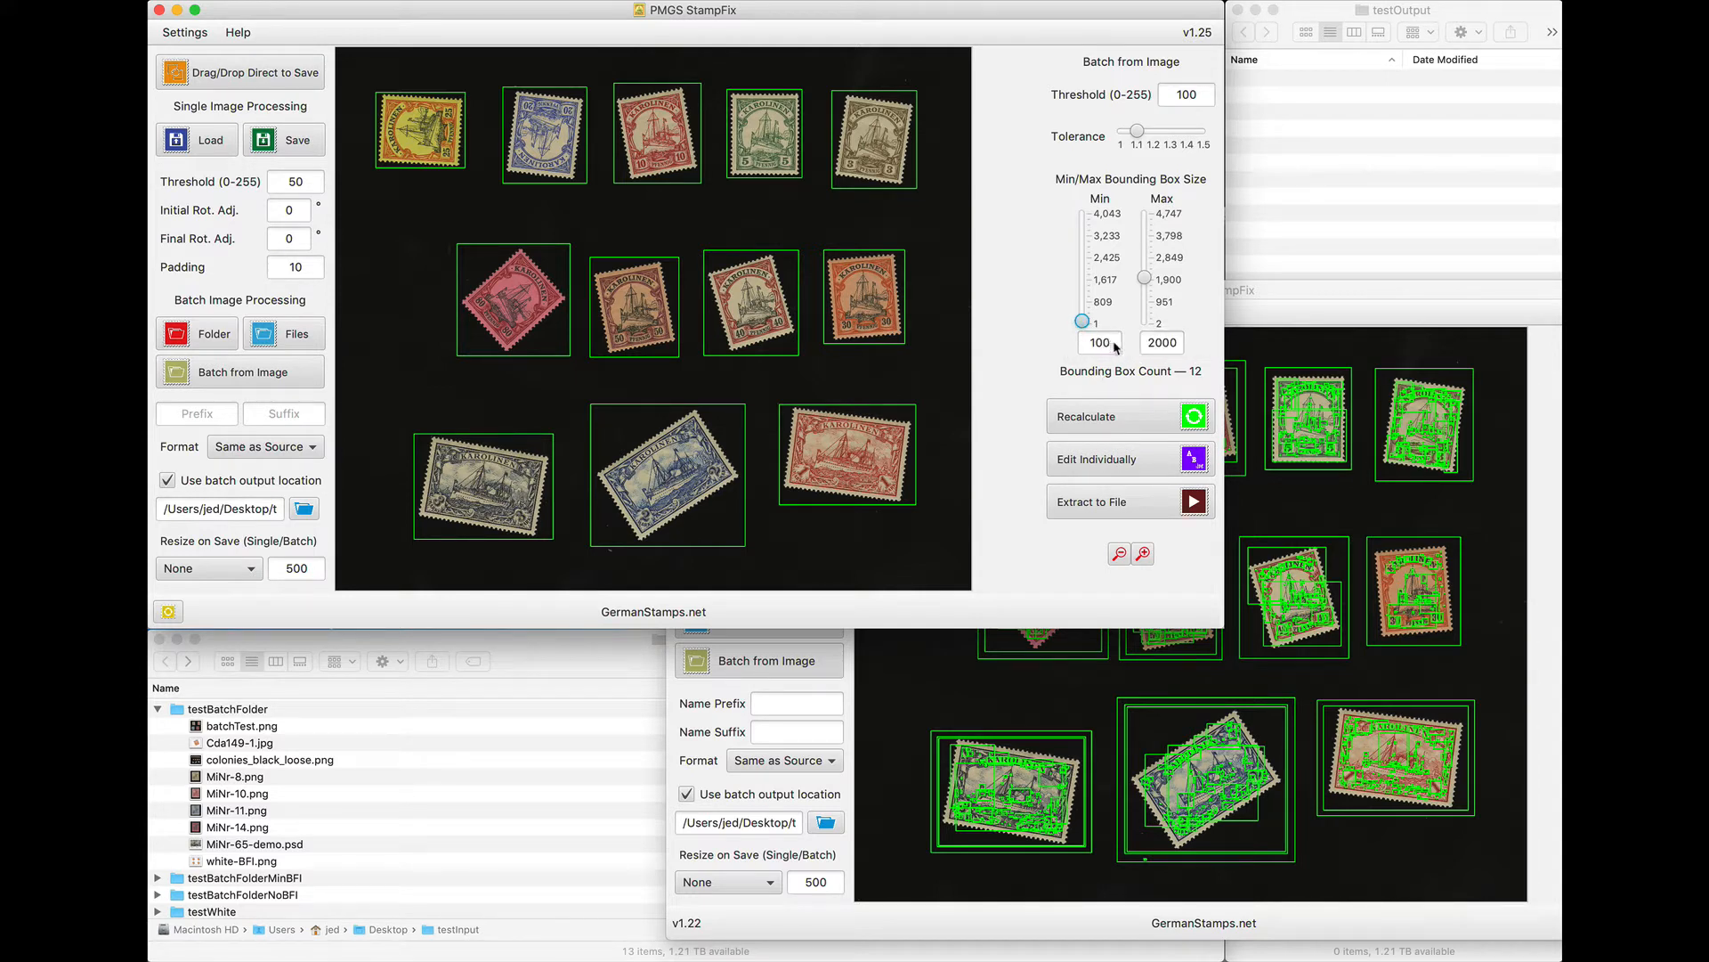
pyautogui.moveTo(1082, 323); pyautogui.dragTo(1084, 340)
pyautogui.doubleClick(1176, 344)
pyautogui.write('2')
pyautogui.write('3607')
pyautogui.press('Return')
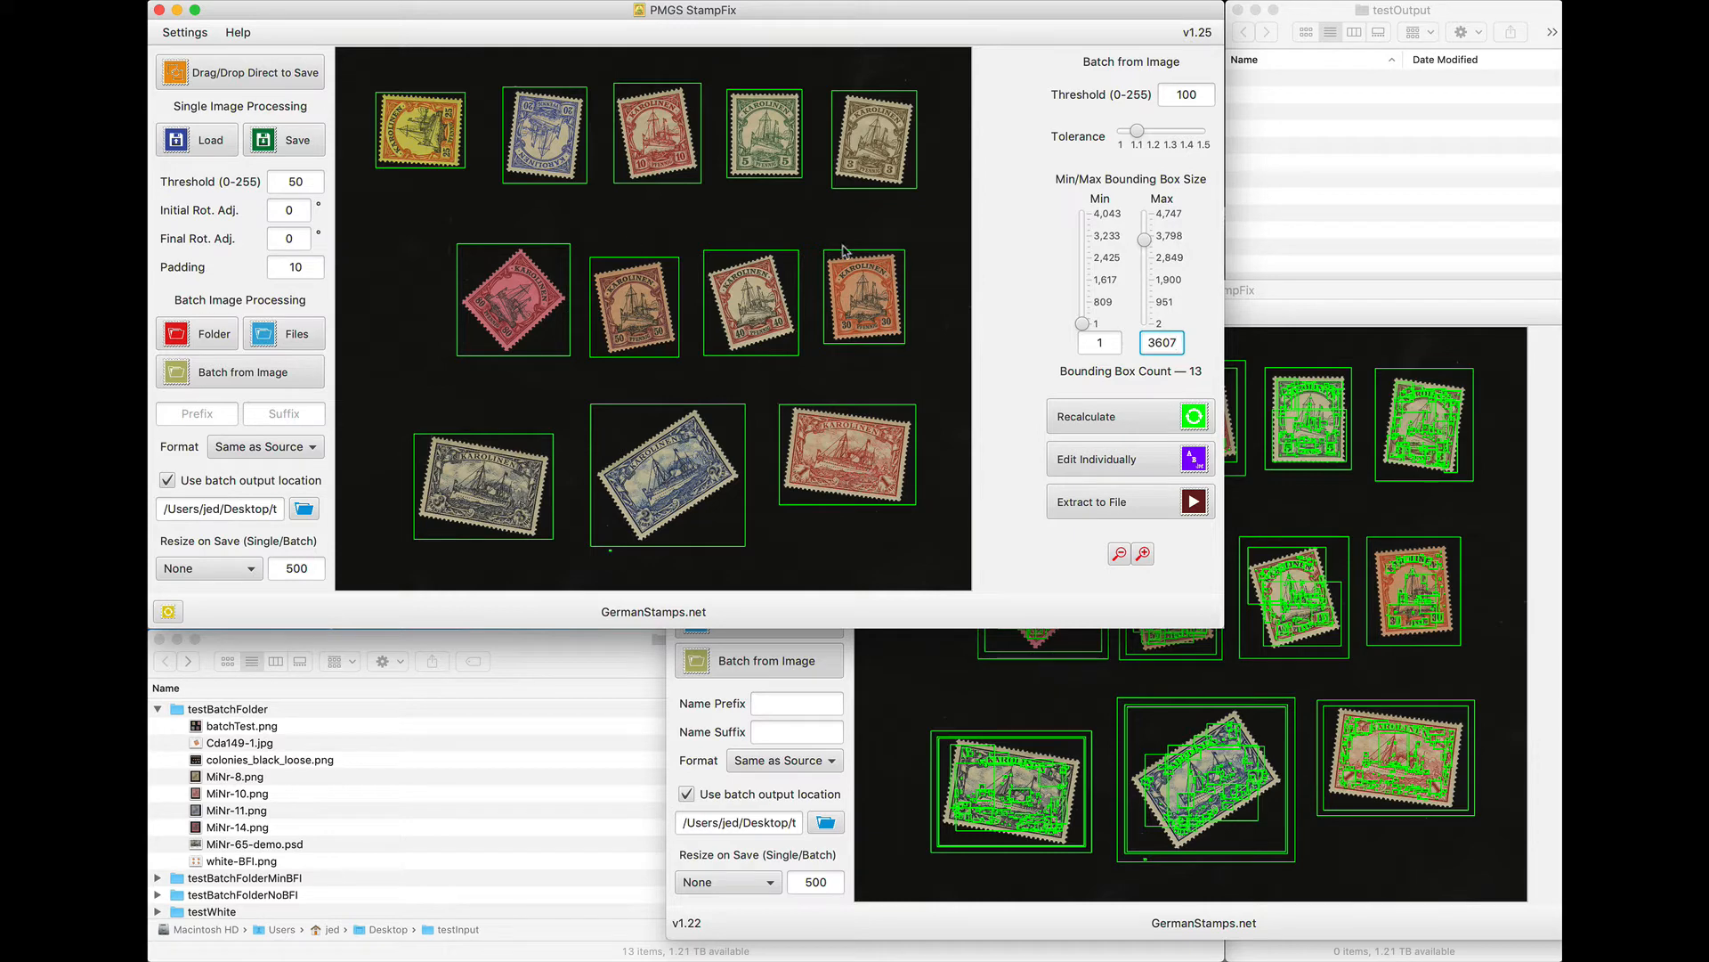
# Bring the v1.22 window forward to compare its bounding boxes with v1.25, and quit v1.22.
pyautogui.moveTo(1313, 298); pyautogui.dragTo(1077, 226)
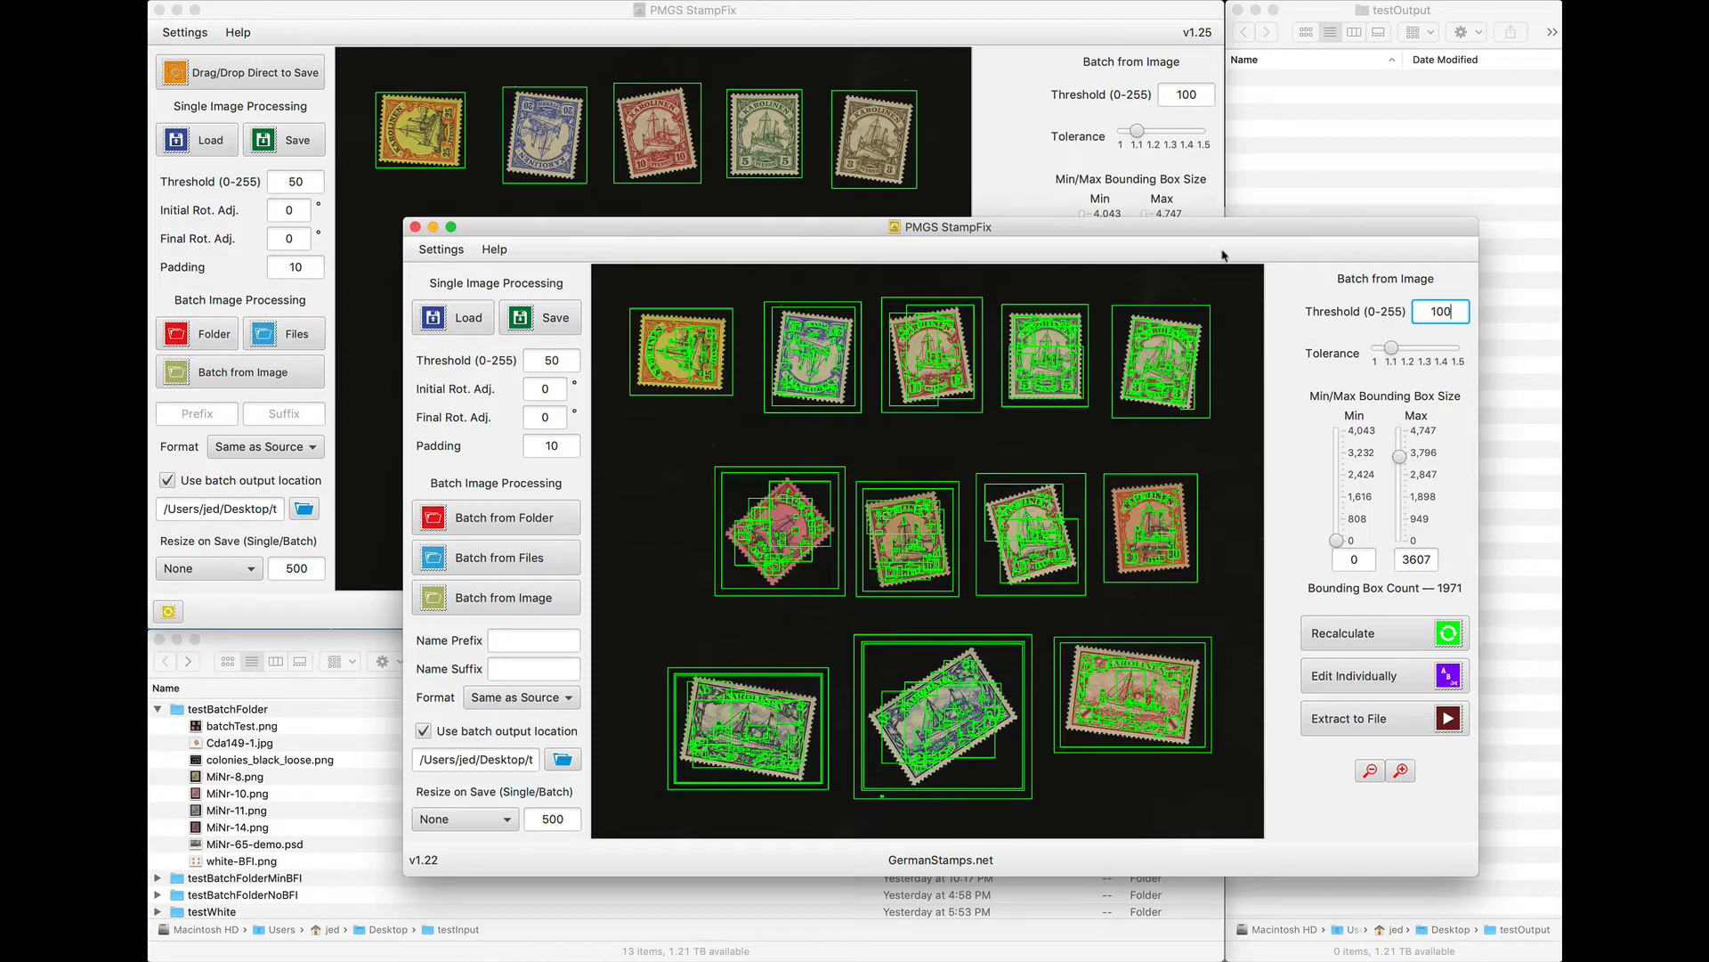
pyautogui.moveTo(1460, 253); pyautogui.dragTo(1098, 168)
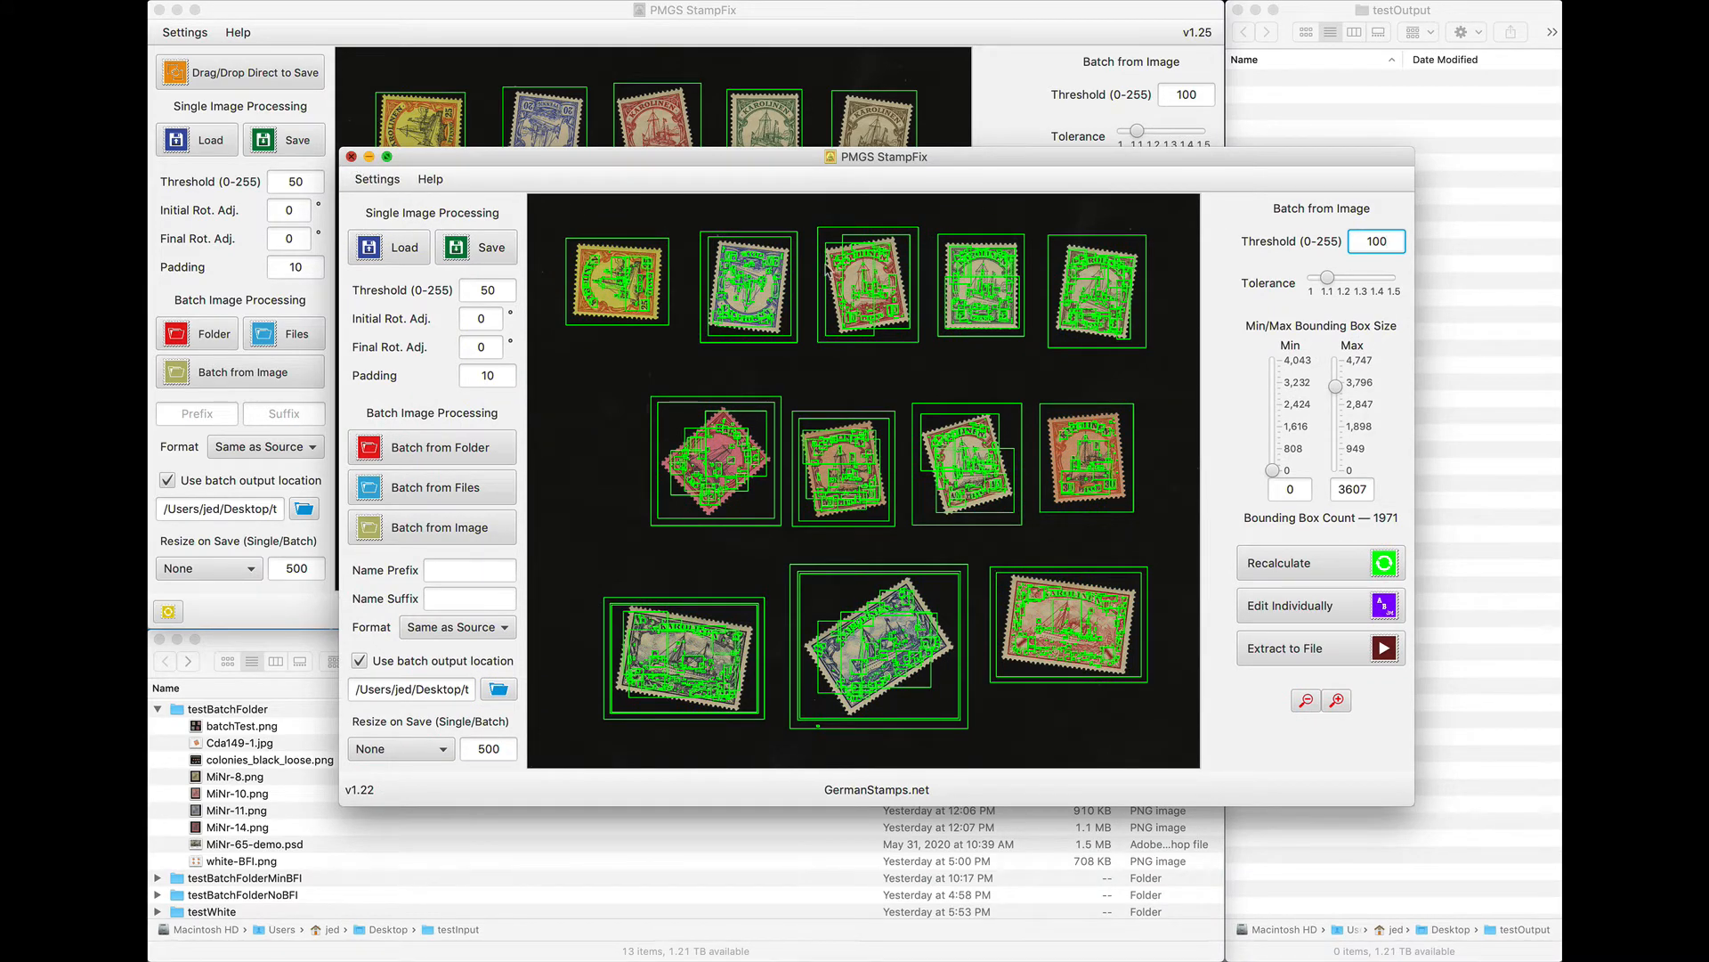
pyautogui.press('super+q')
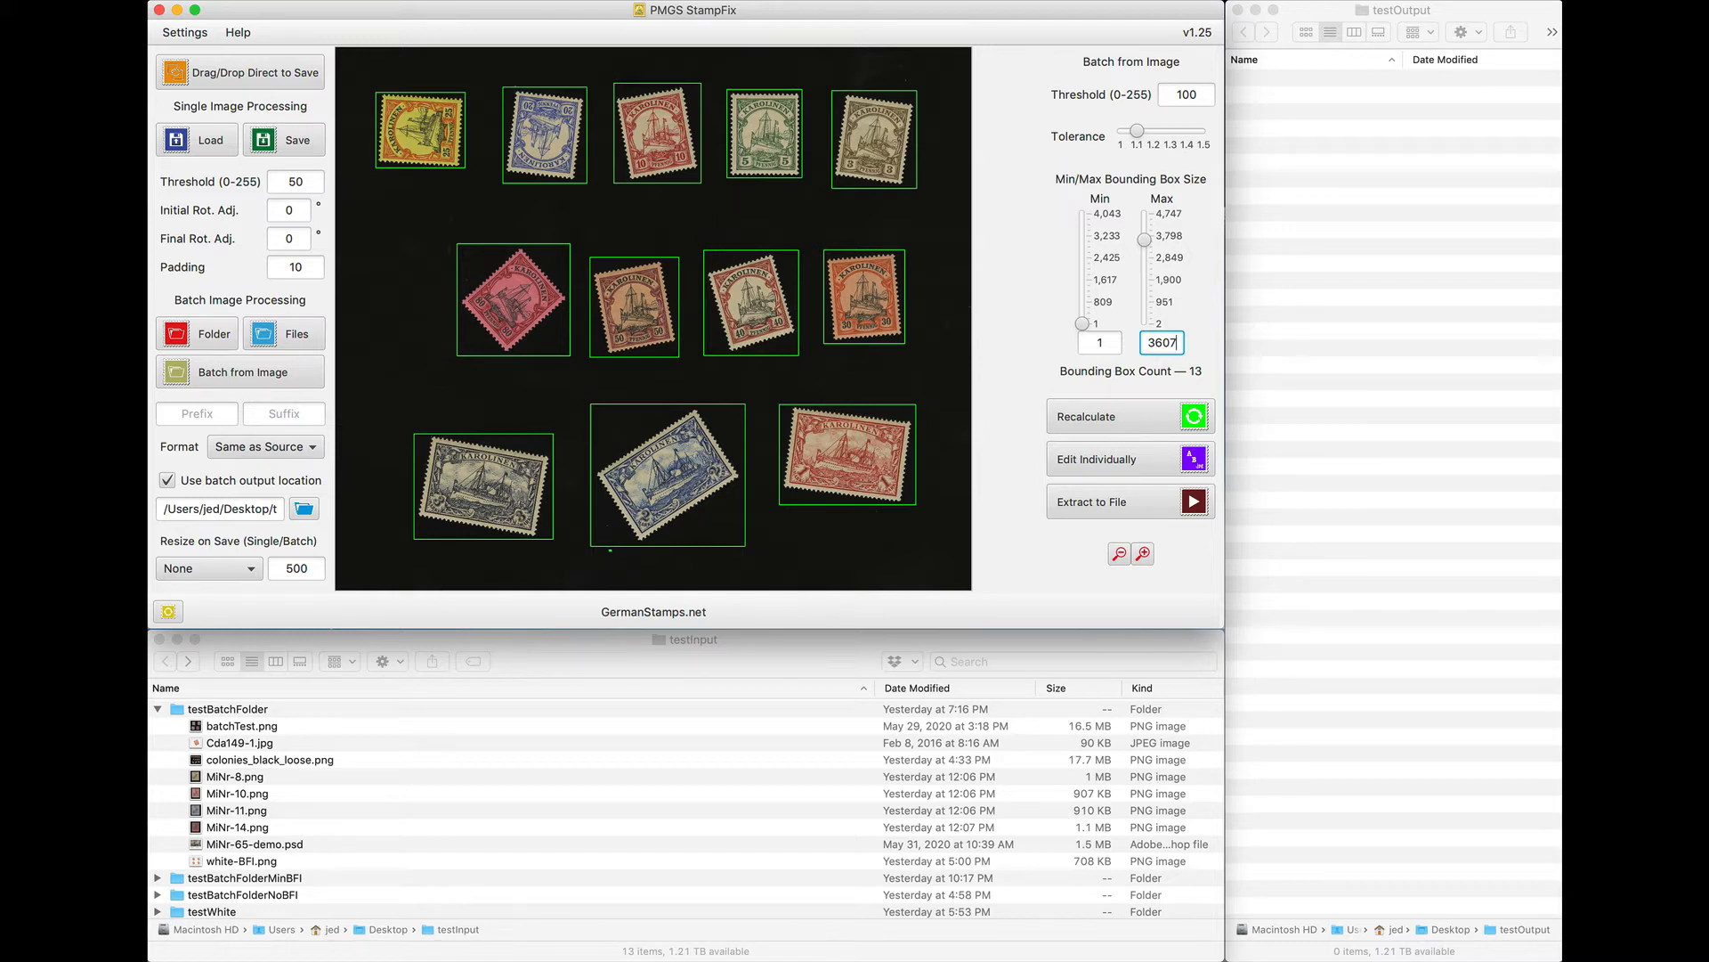
# Clear the batch image from v1.25 and load MiNr-8.png directly from the testInput file window.
pyautogui.click(169, 612)
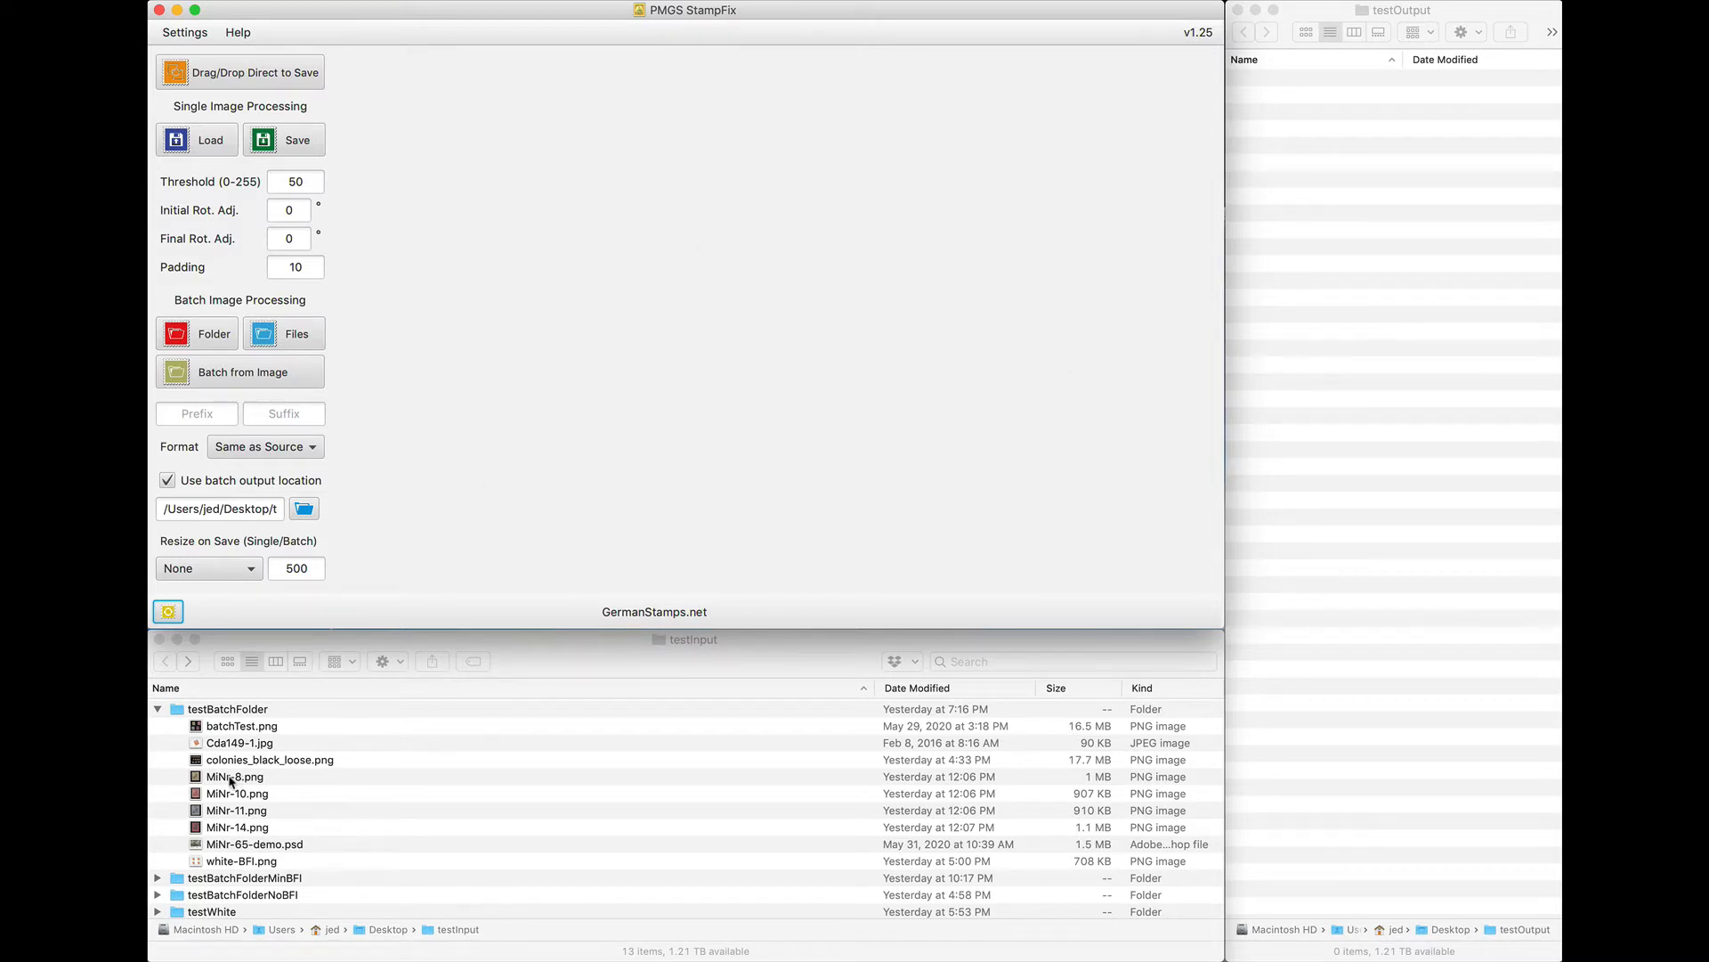
pyautogui.moveTo(231, 780); pyautogui.dragTo(634, 323)
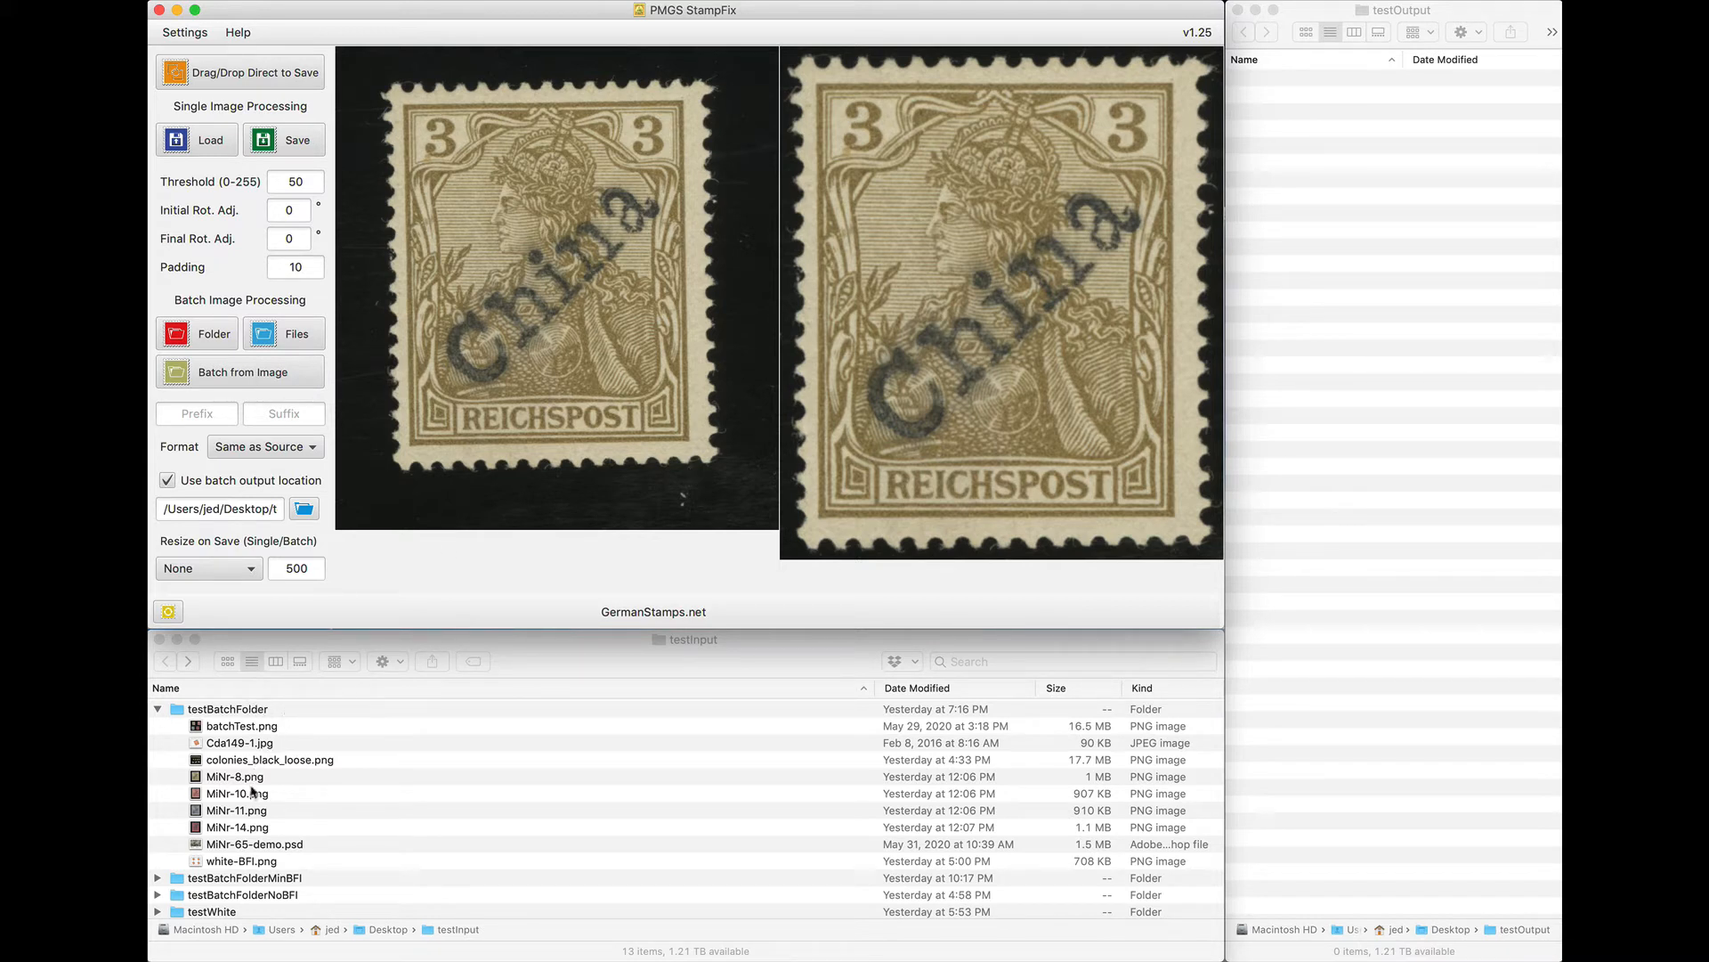
# Check the contents of testBatchFolderNoBFI, batch process the whole folder in StampFix, and dismiss the result message.
pyautogui.scroll(-1, 253, 792)
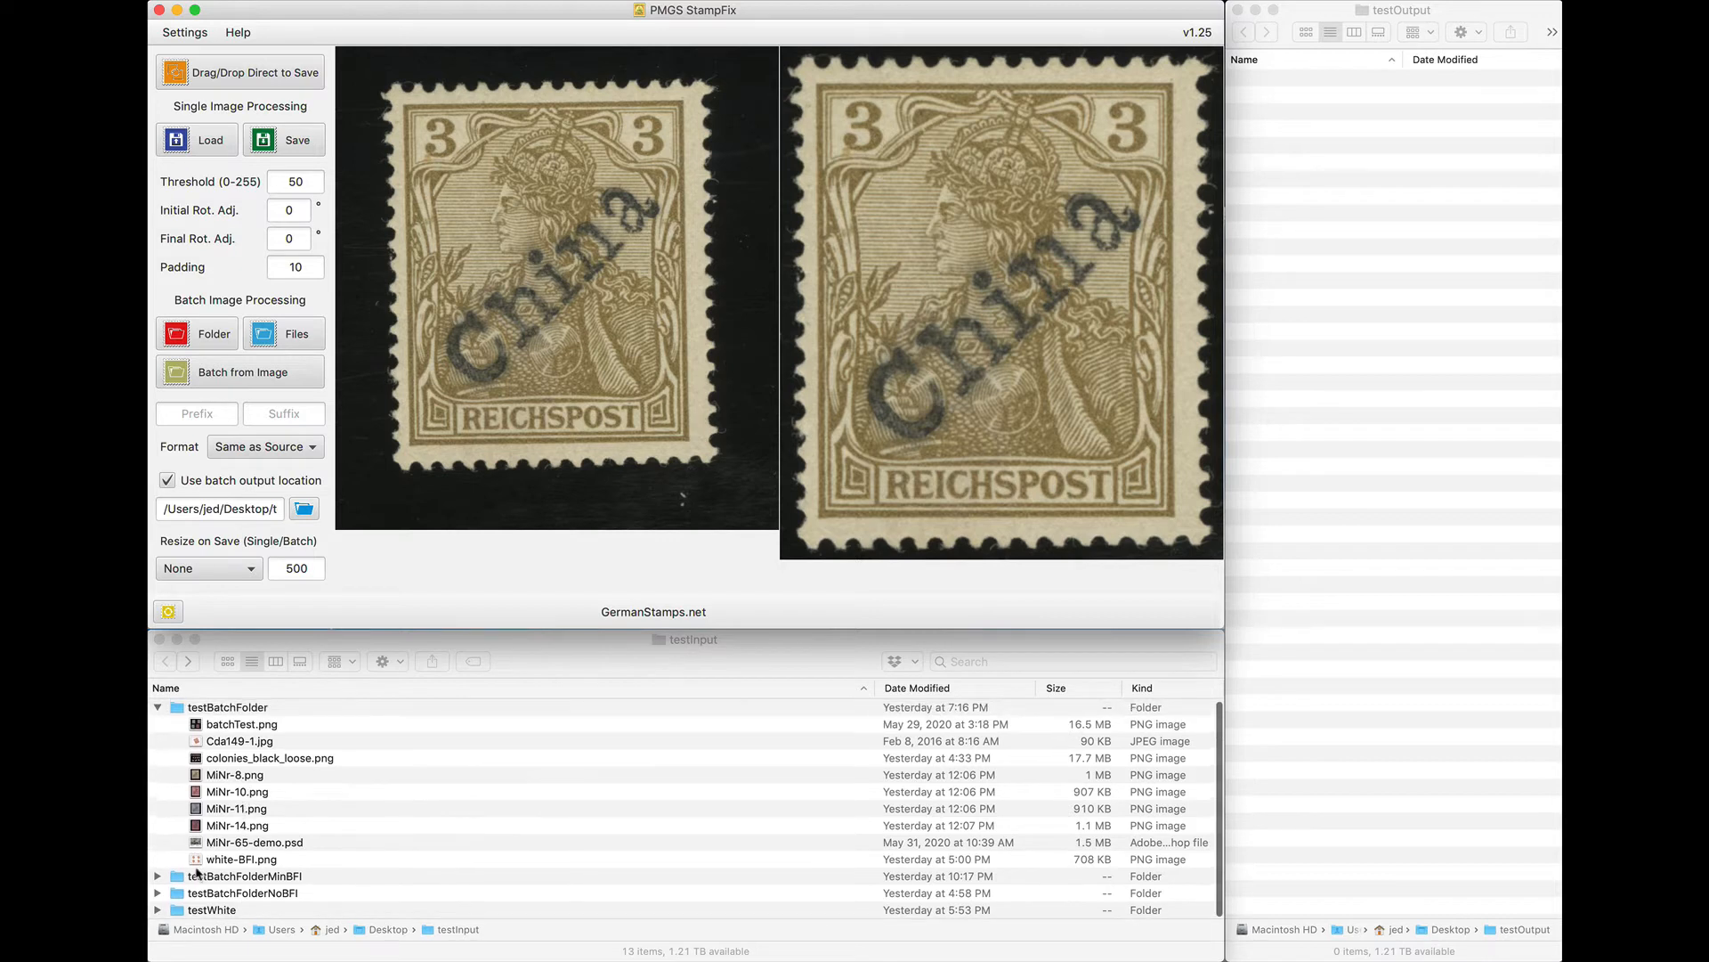
pyautogui.click(158, 707)
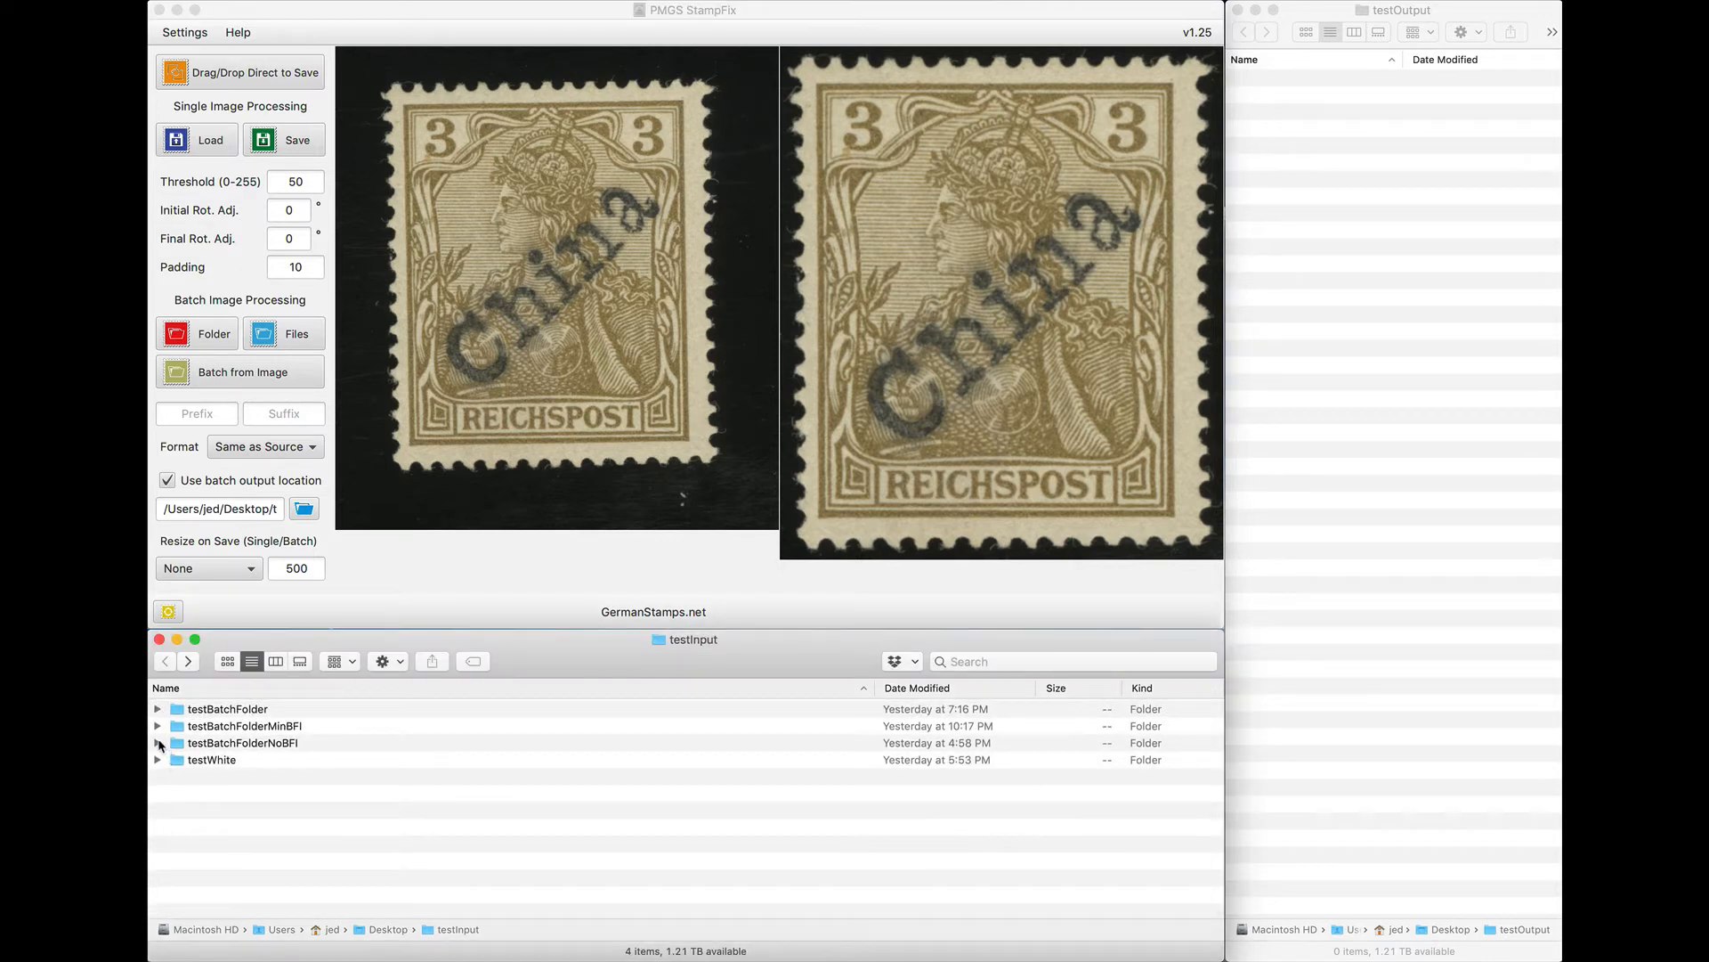
pyautogui.click(158, 742)
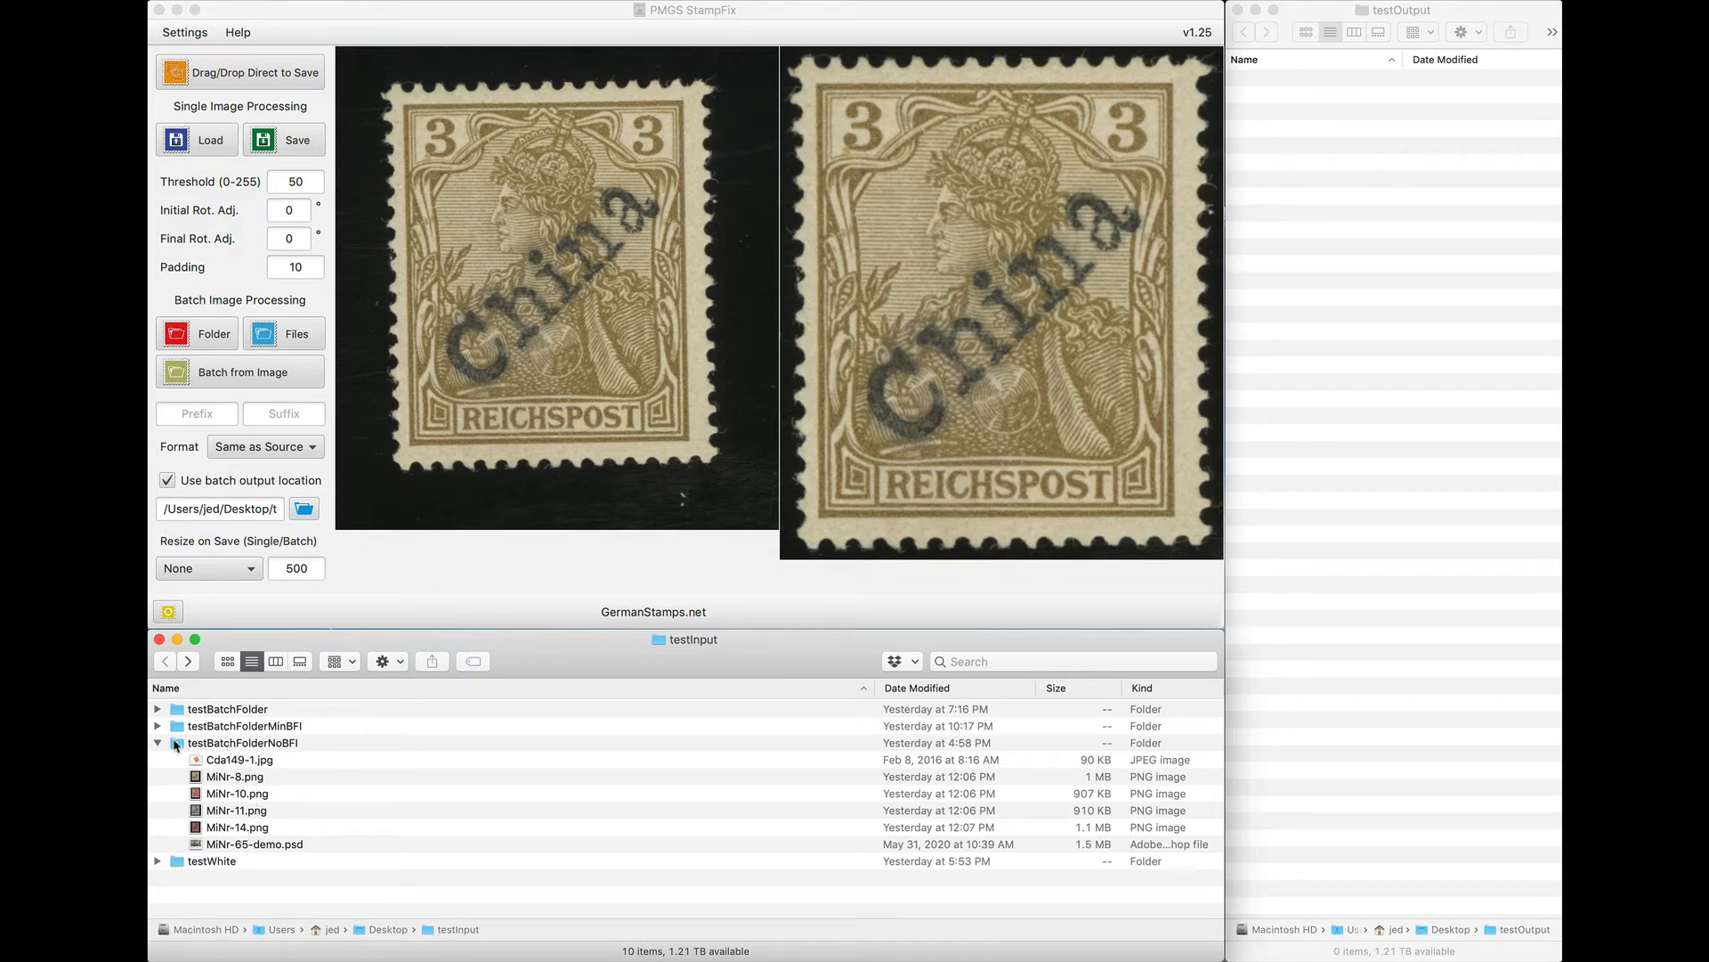
pyautogui.click(158, 742)
pyautogui.moveTo(186, 745); pyautogui.dragTo(612, 280)
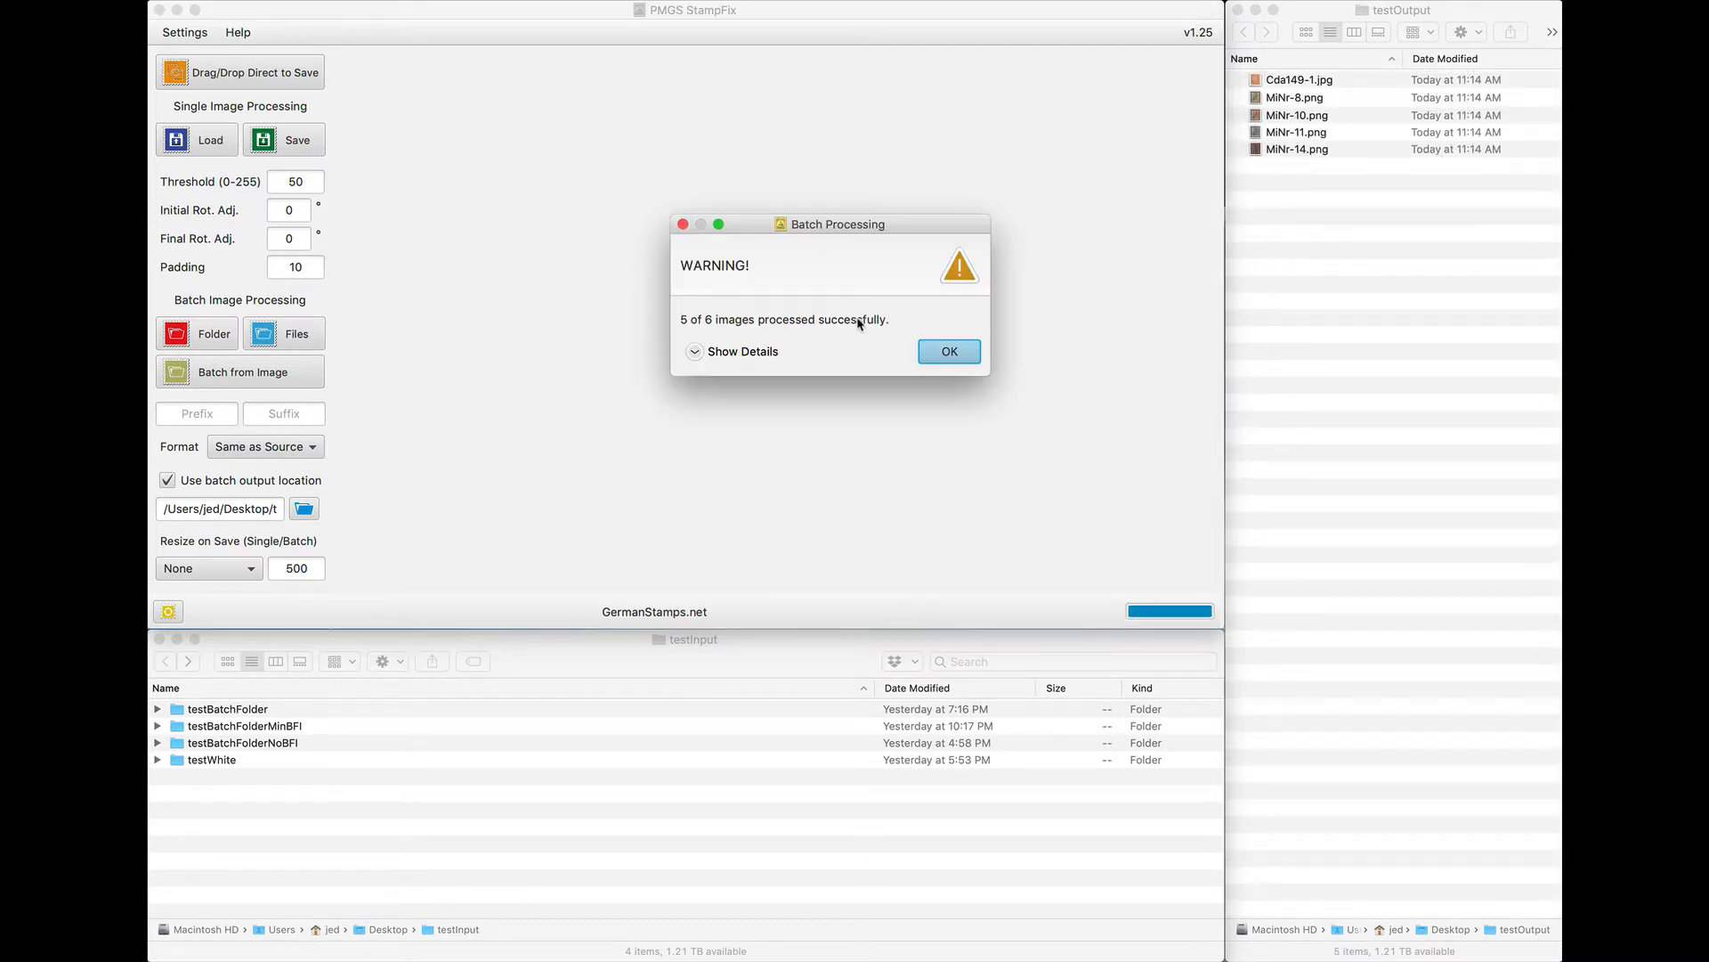
pyautogui.click(929, 347)
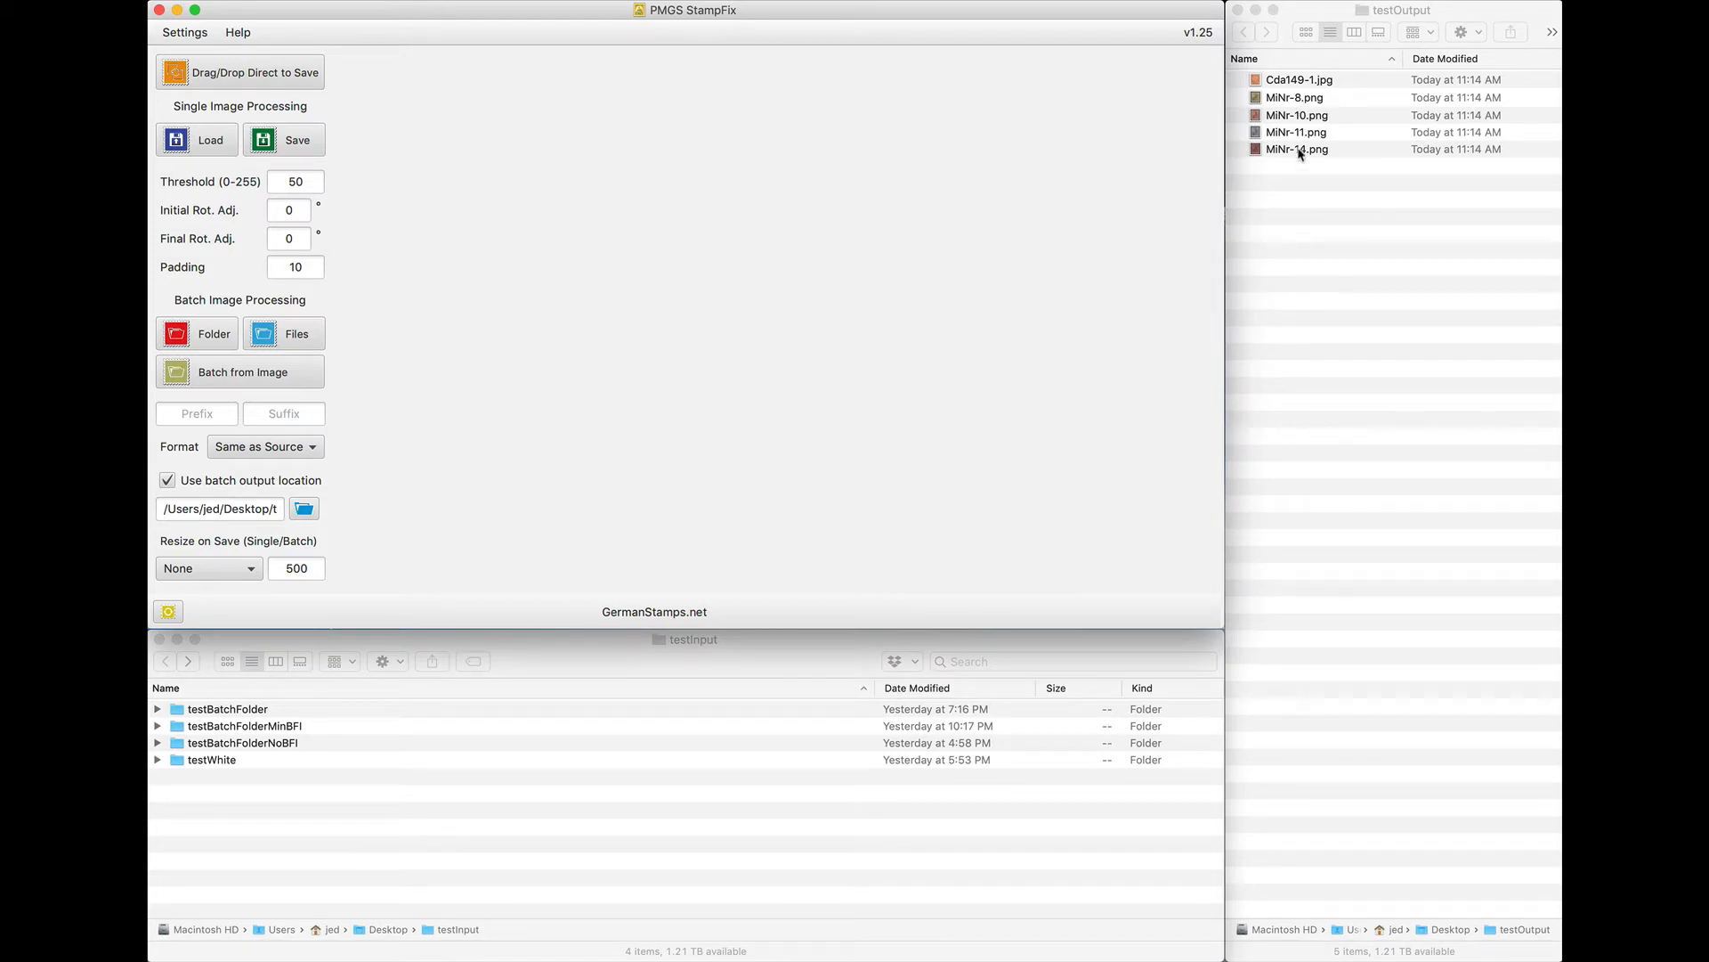
# Open the processed Cda149-1.jpg and MiNr-8.png from testOutput to inspect them, and close both previews.
pyautogui.click(1285, 89)
pyautogui.click(1285, 83)
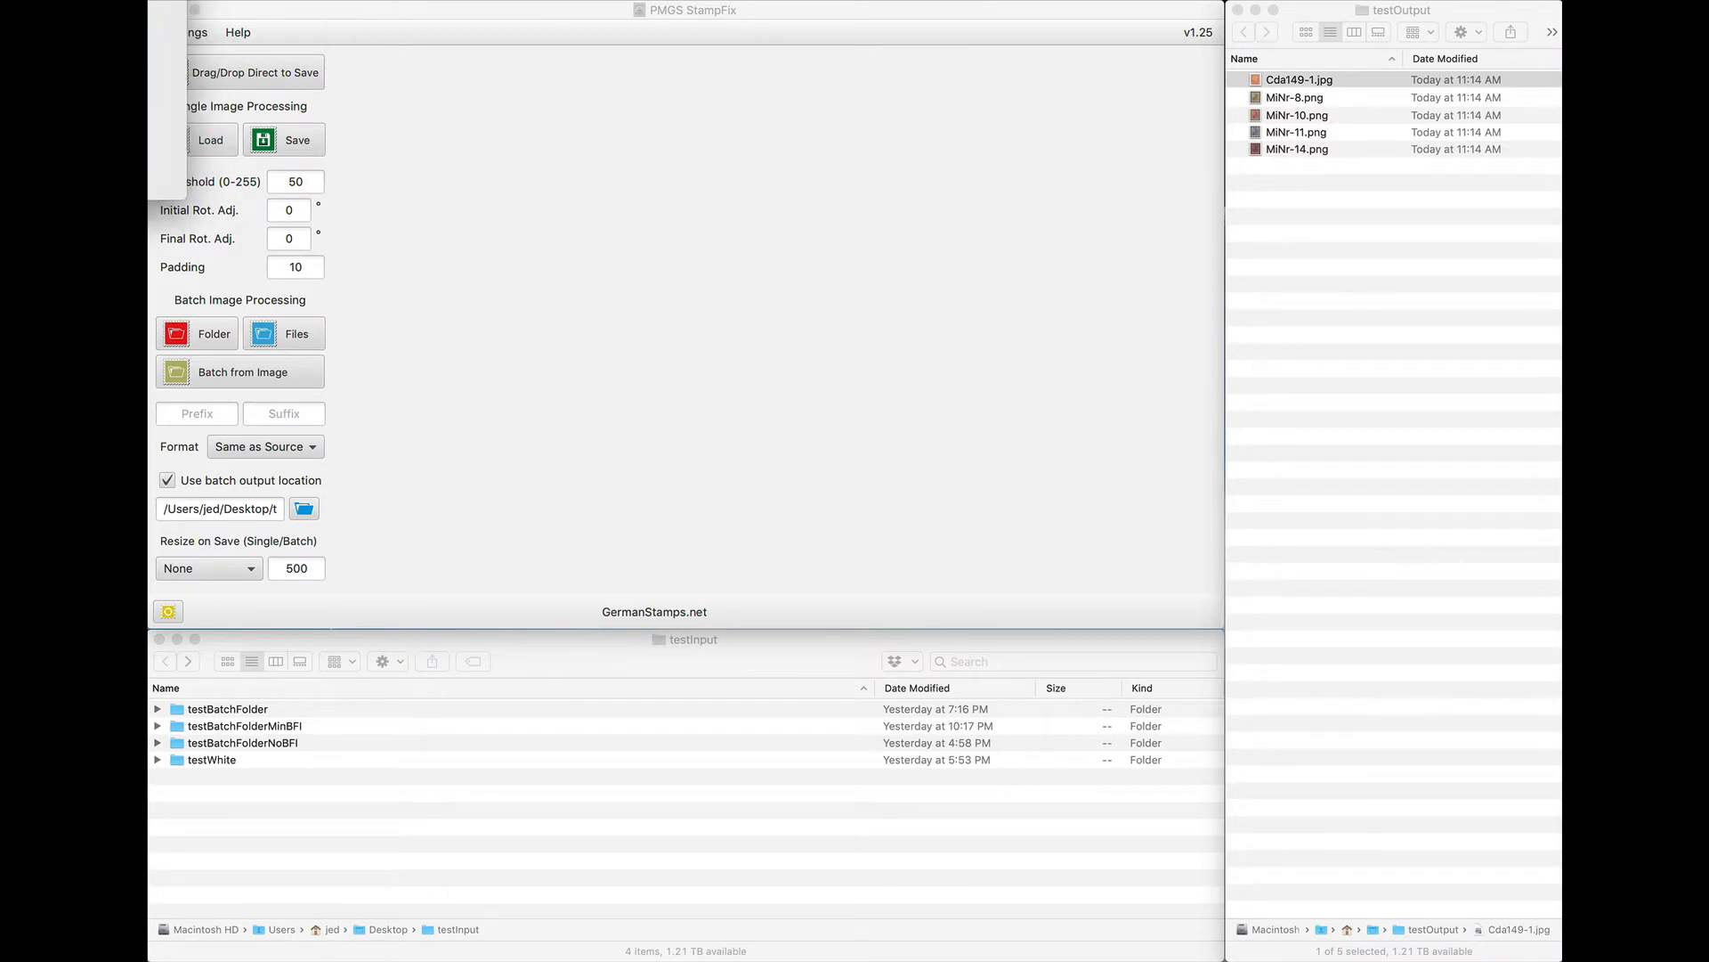
pyautogui.moveTo(148, 4); pyautogui.dragTo(584, 270)
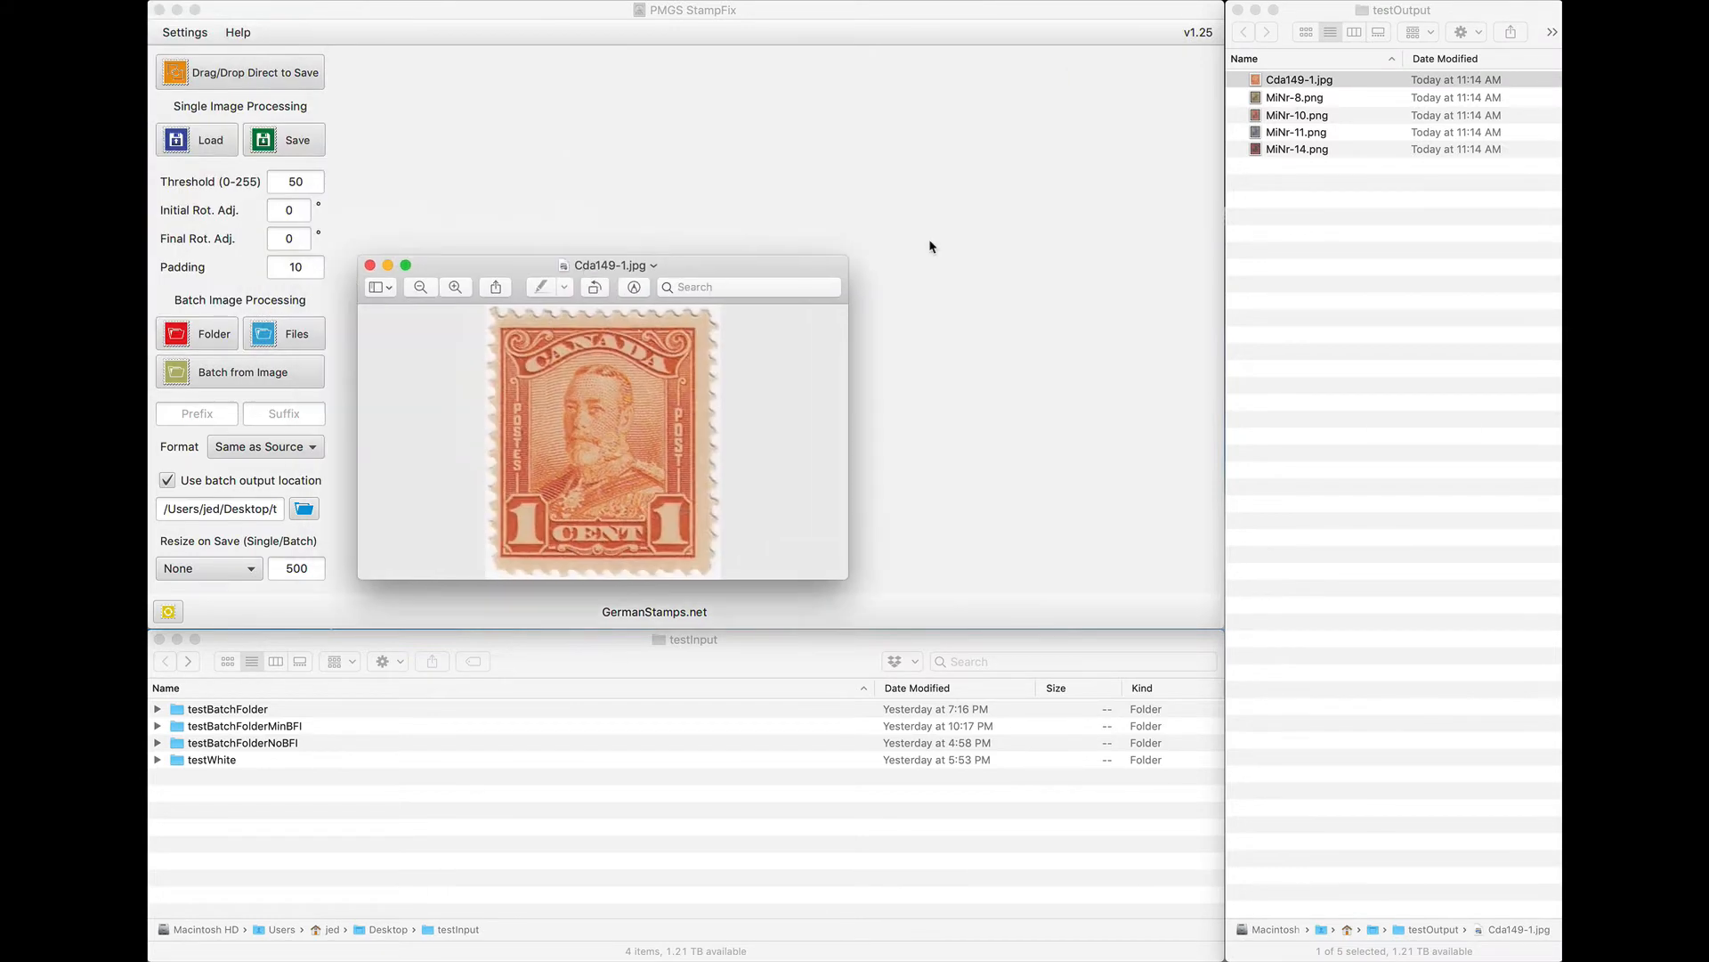
pyautogui.doubleClick(1304, 99)
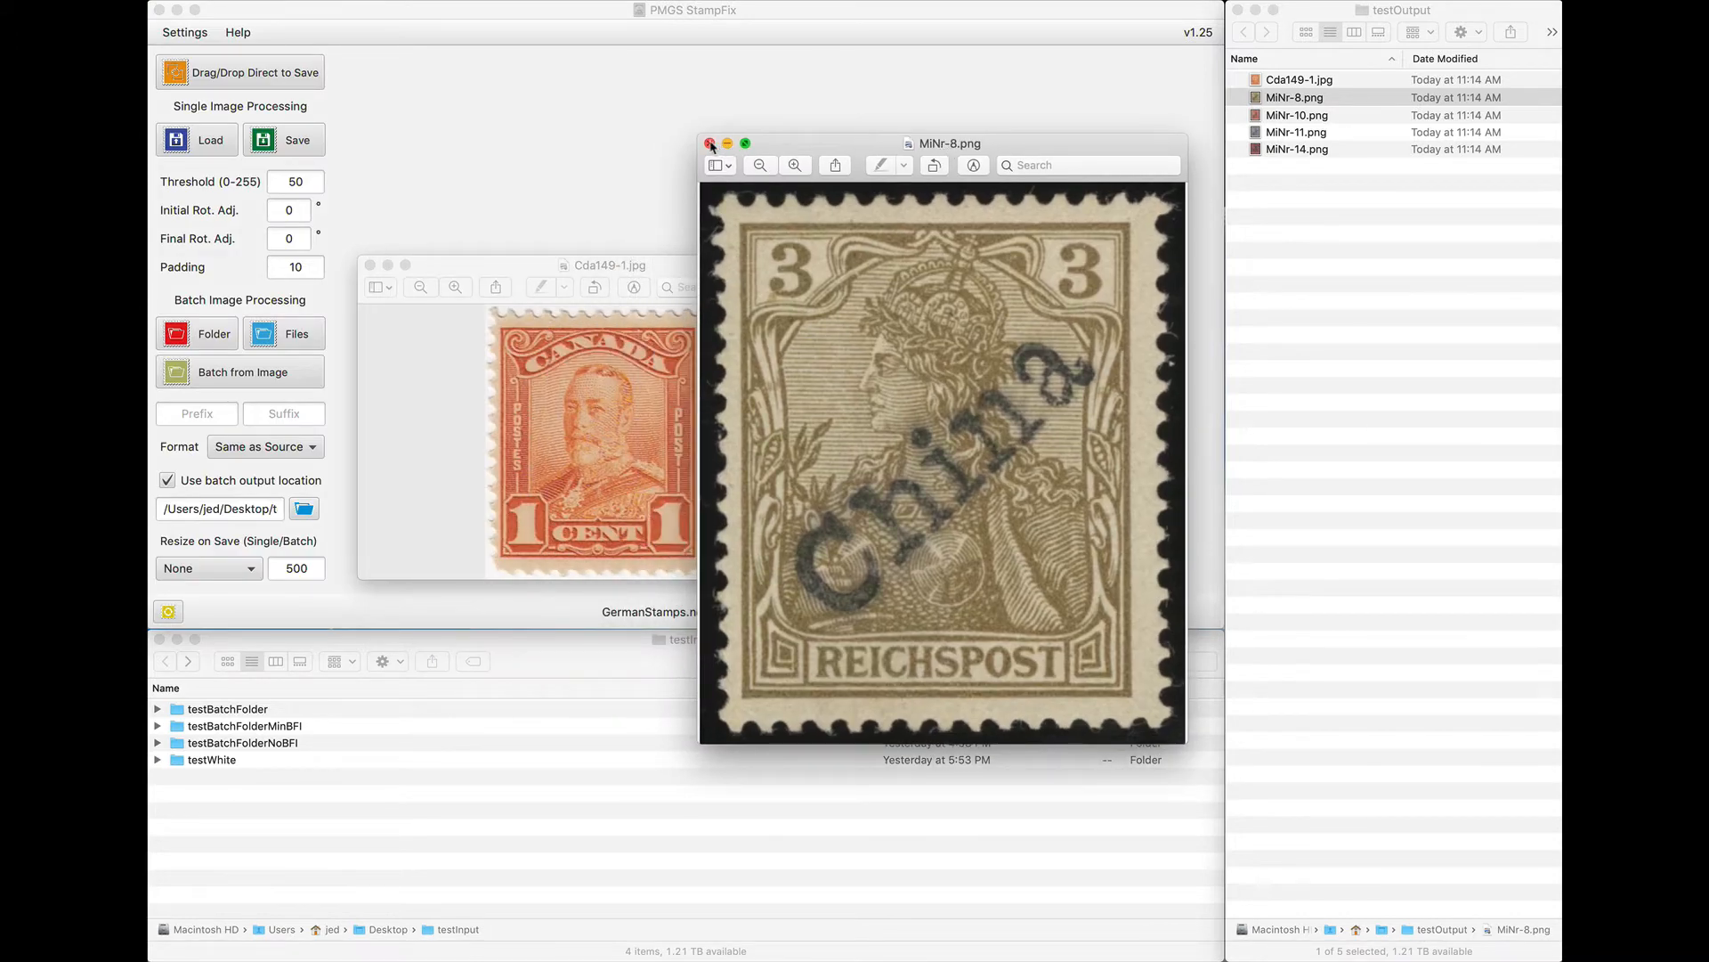
pyautogui.click(711, 143)
pyautogui.click(371, 264)
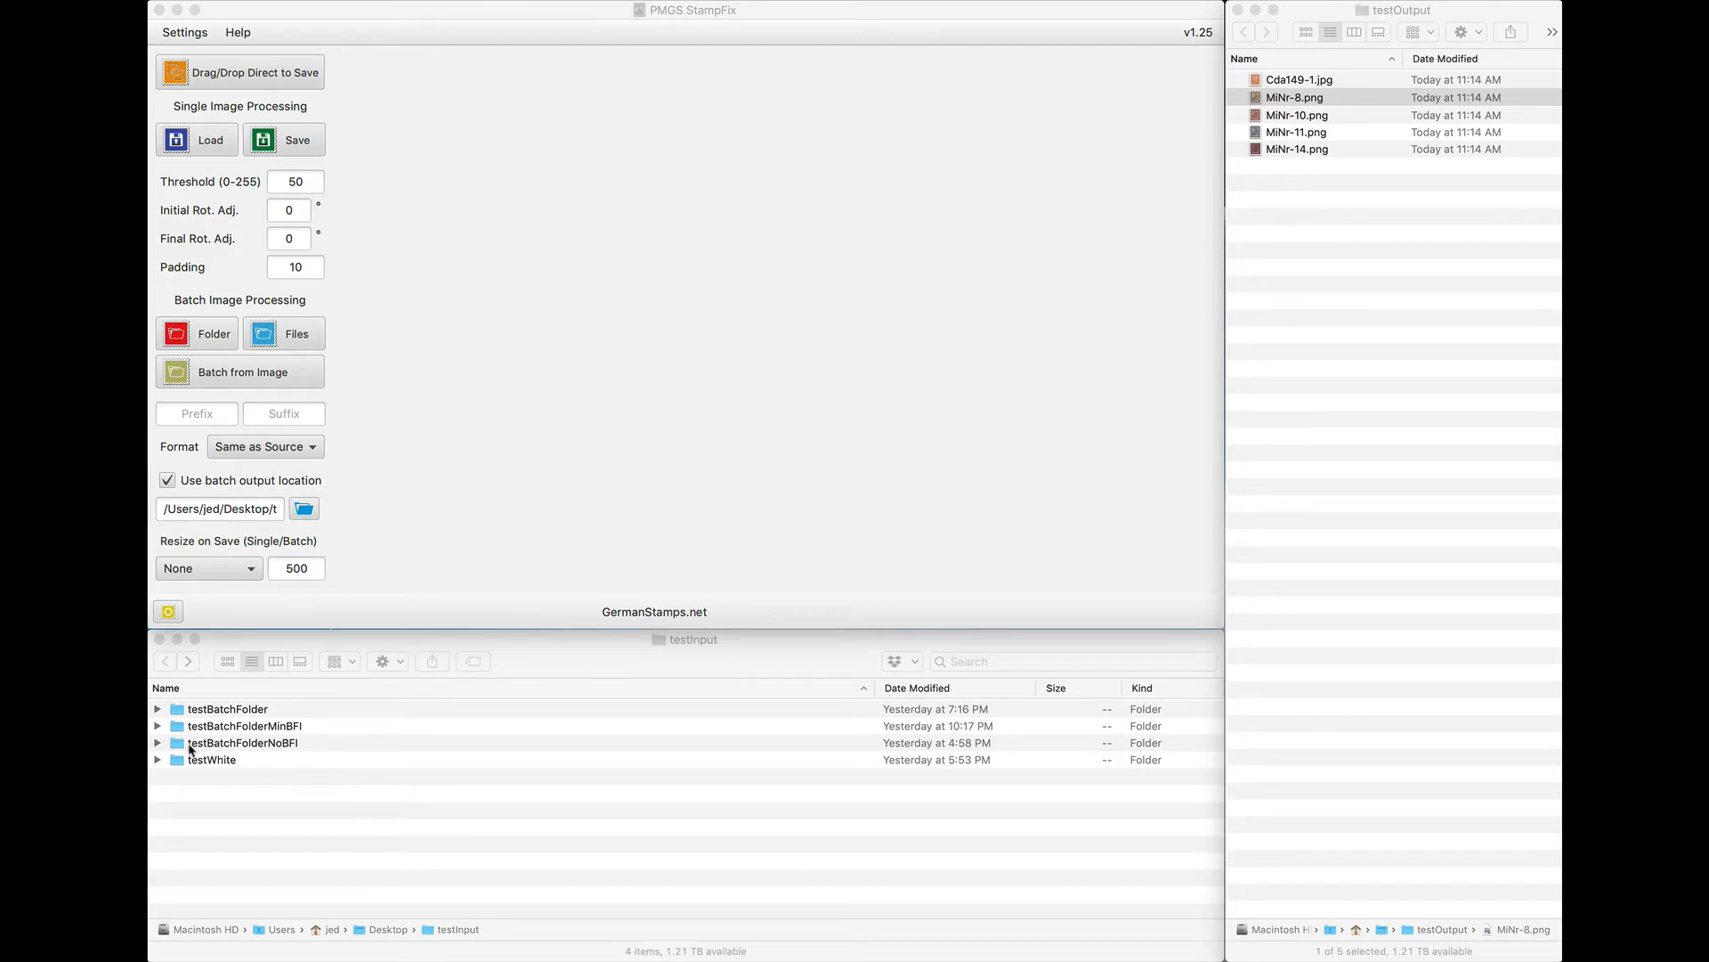
# Batch process testBatchFolderNoBFI again and expand the result message's details about unprocessed images.
pyautogui.moveTo(185, 748); pyautogui.dragTo(531, 392)
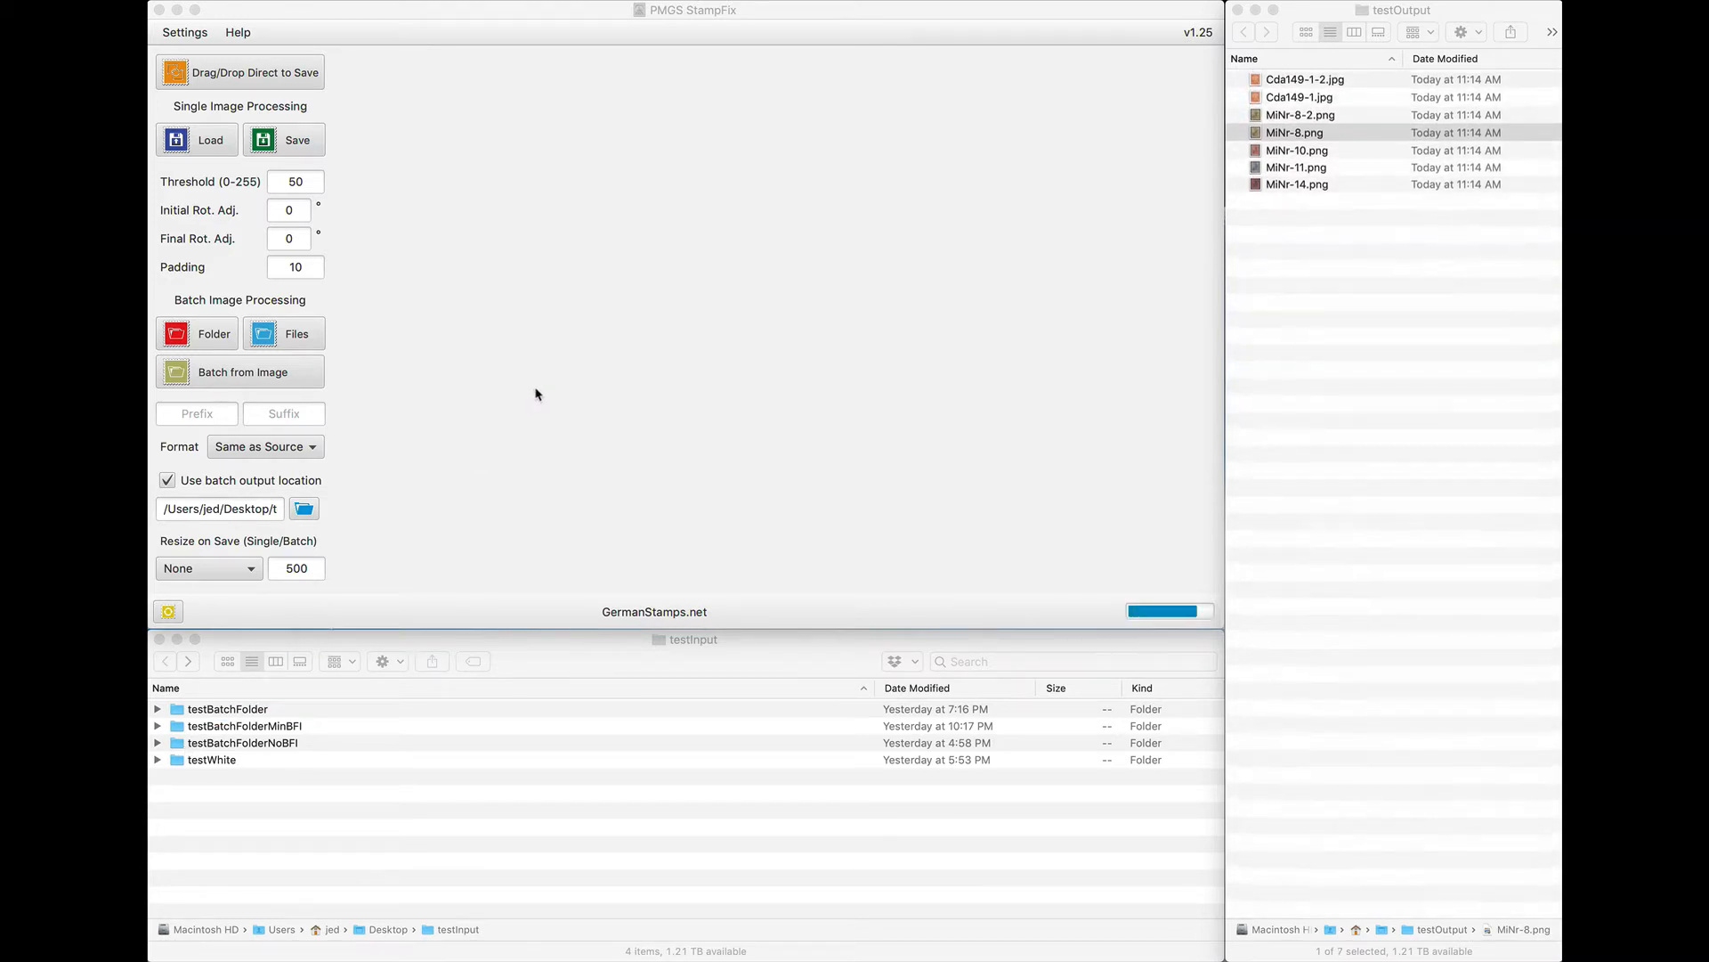
pyautogui.click(697, 352)
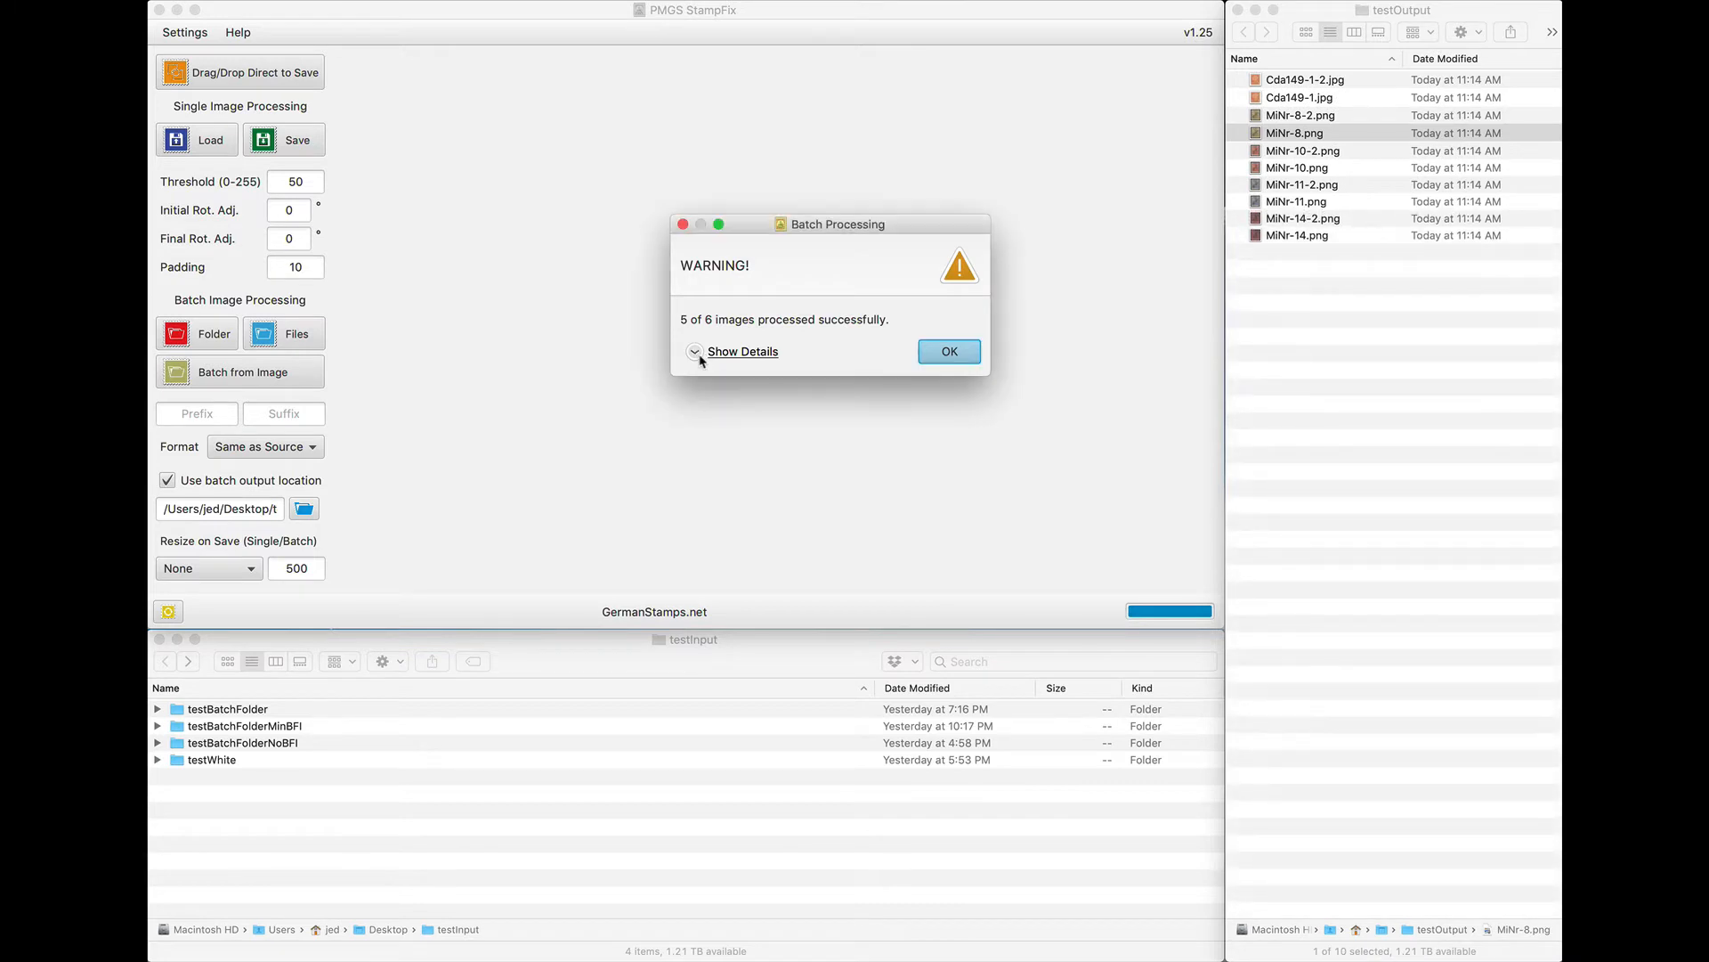
pyautogui.moveTo(866, 227); pyautogui.dragTo(690, 178)
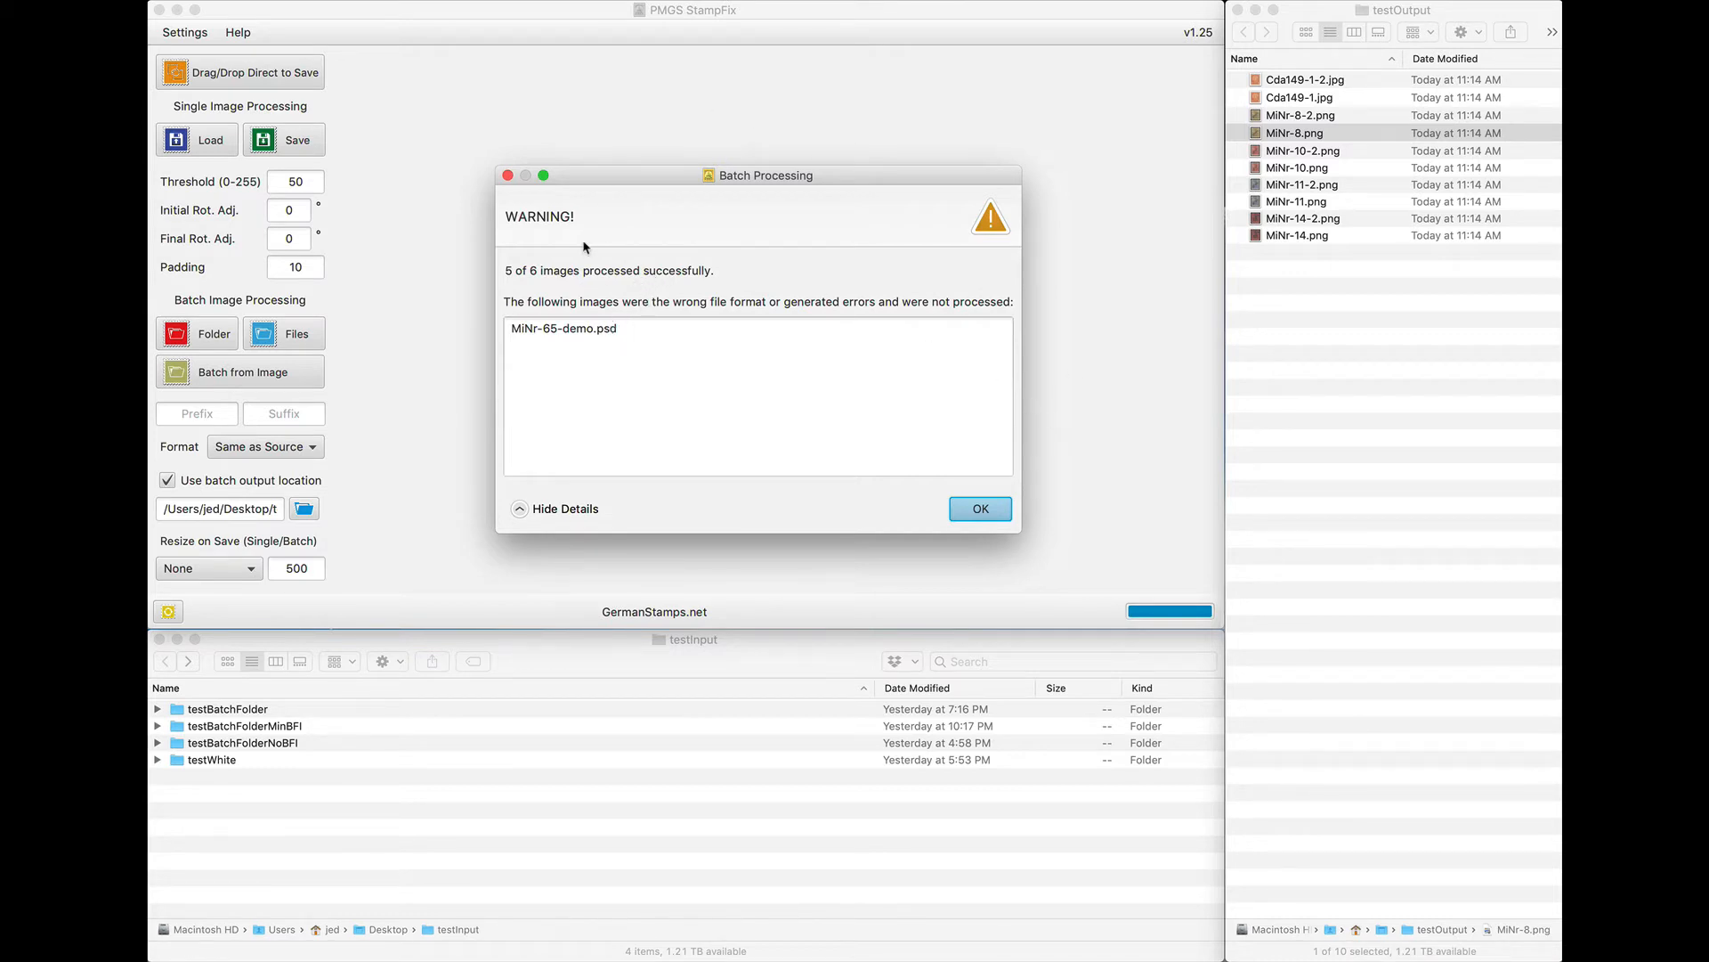
# Dismiss the batch result message and look through the original and "-2" suffixed output files in testOutput, from MiNr-14-2.png up to Cda149-1-2.jpg.
pyautogui.click(969, 515)
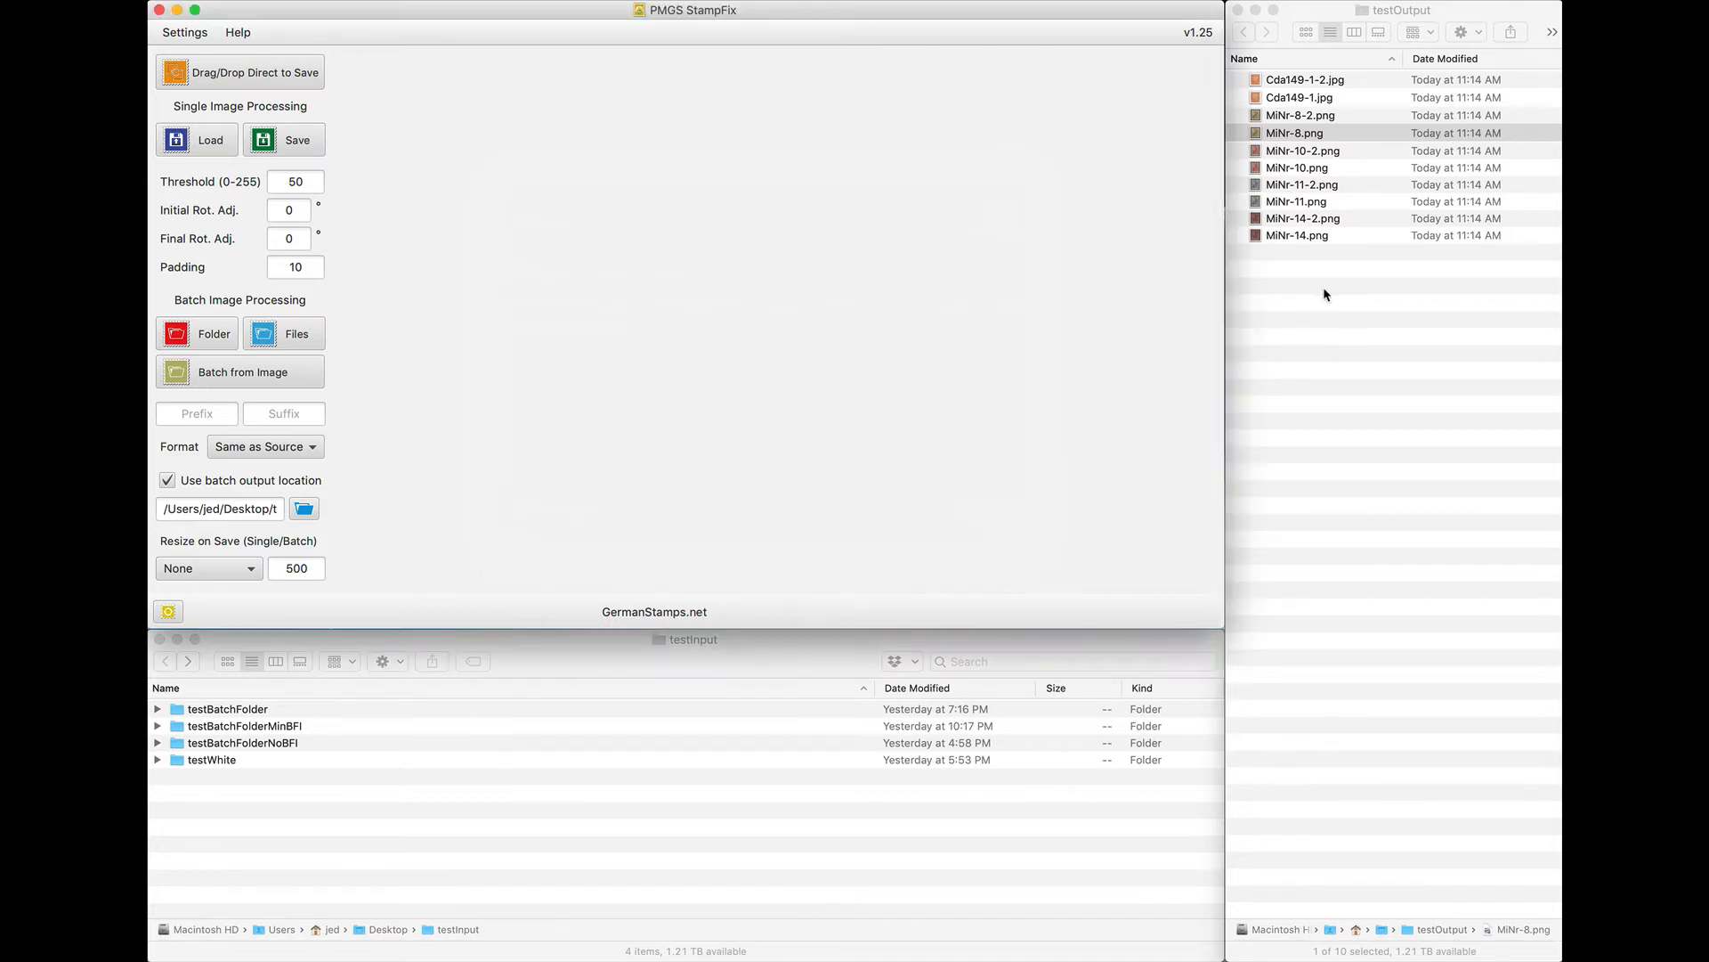
pyautogui.click(1309, 290)
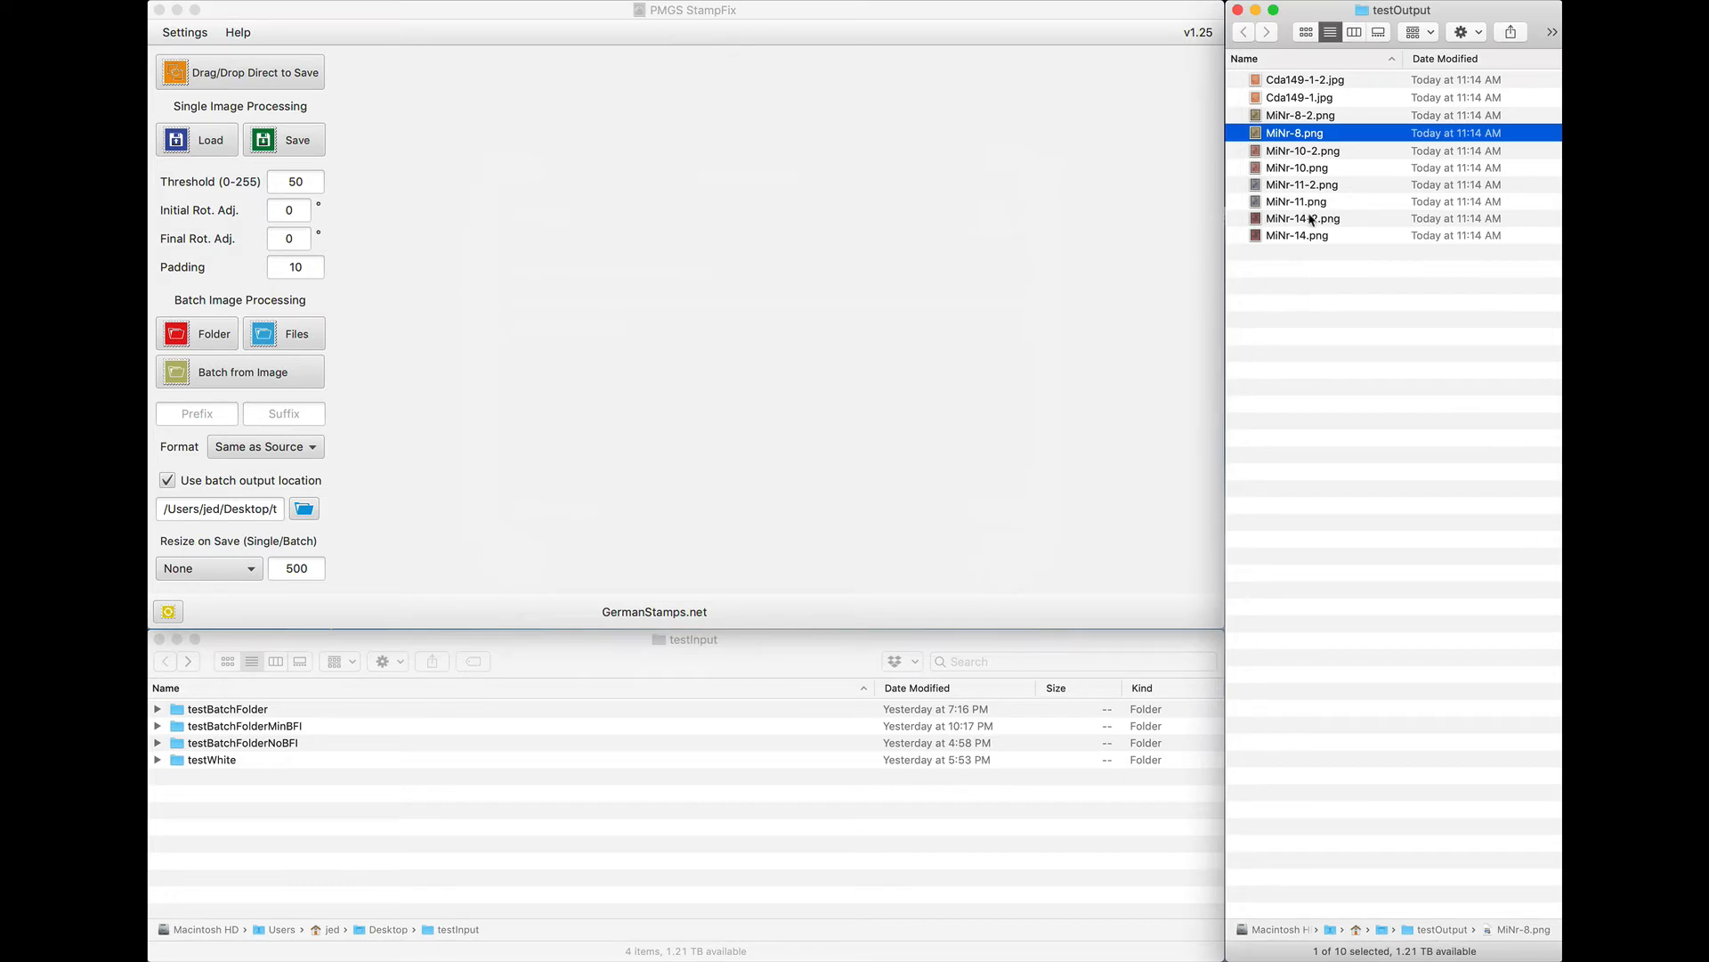
pyautogui.click(1308, 221)
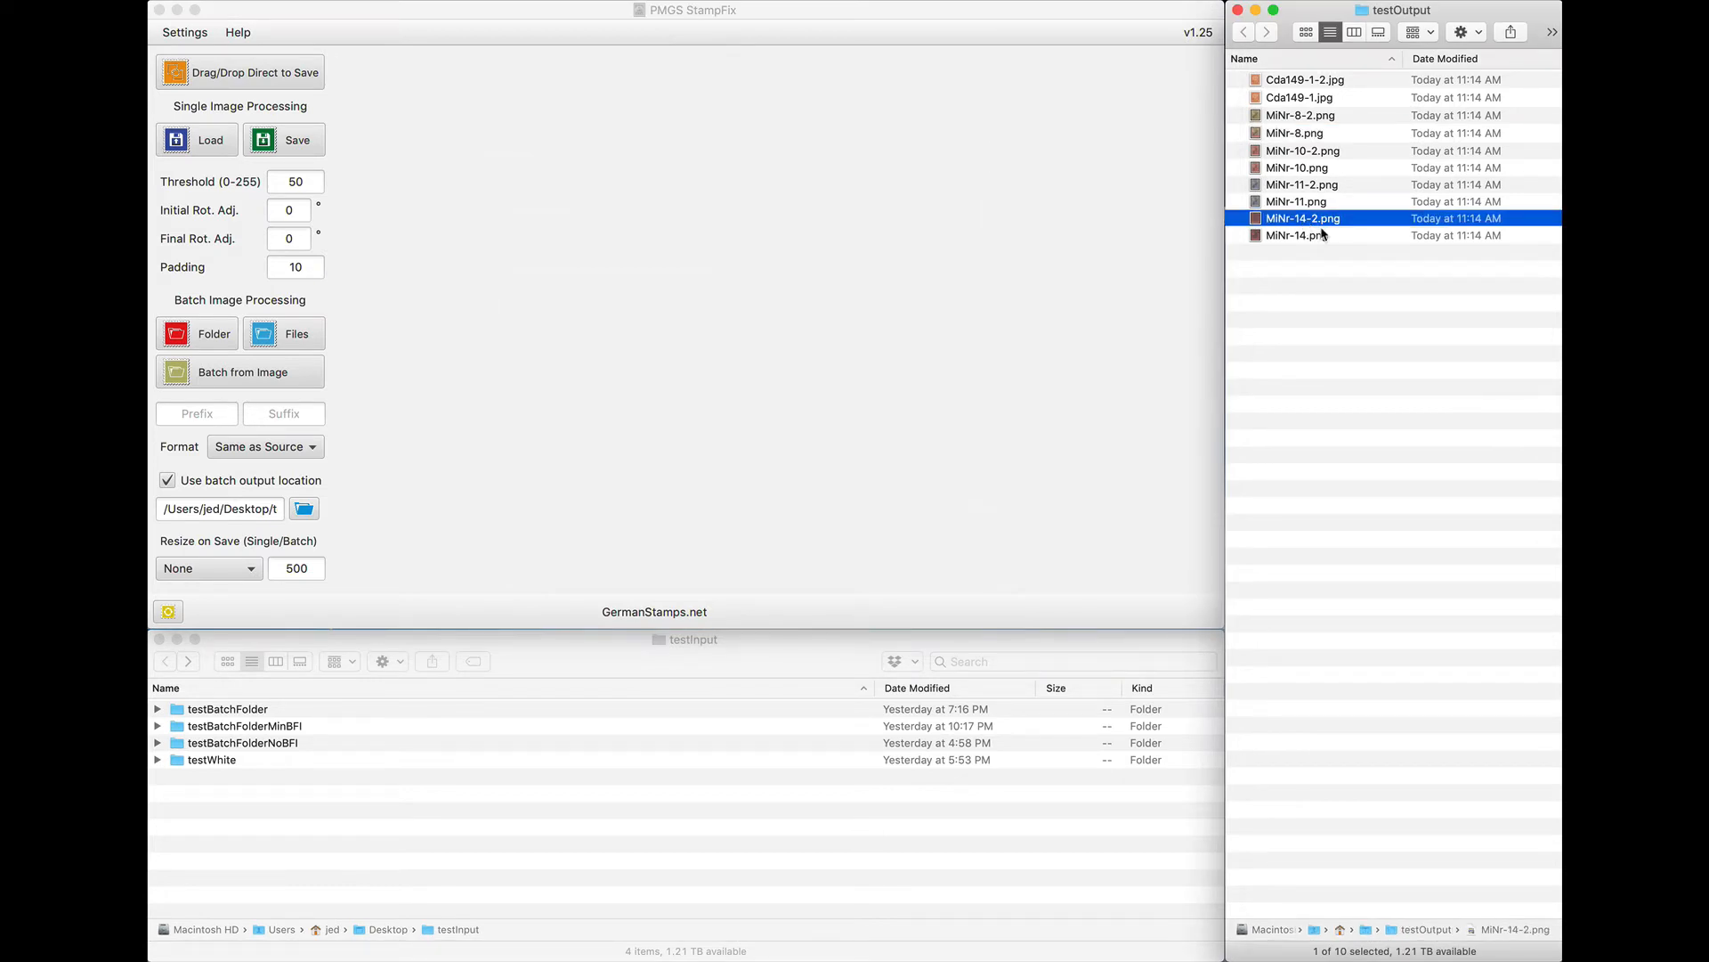
pyautogui.press('Up')
pyautogui.press('Up')
pyautogui.press('Up')
pyautogui.press('Up')
pyautogui.press('Up')
pyautogui.press('Up')
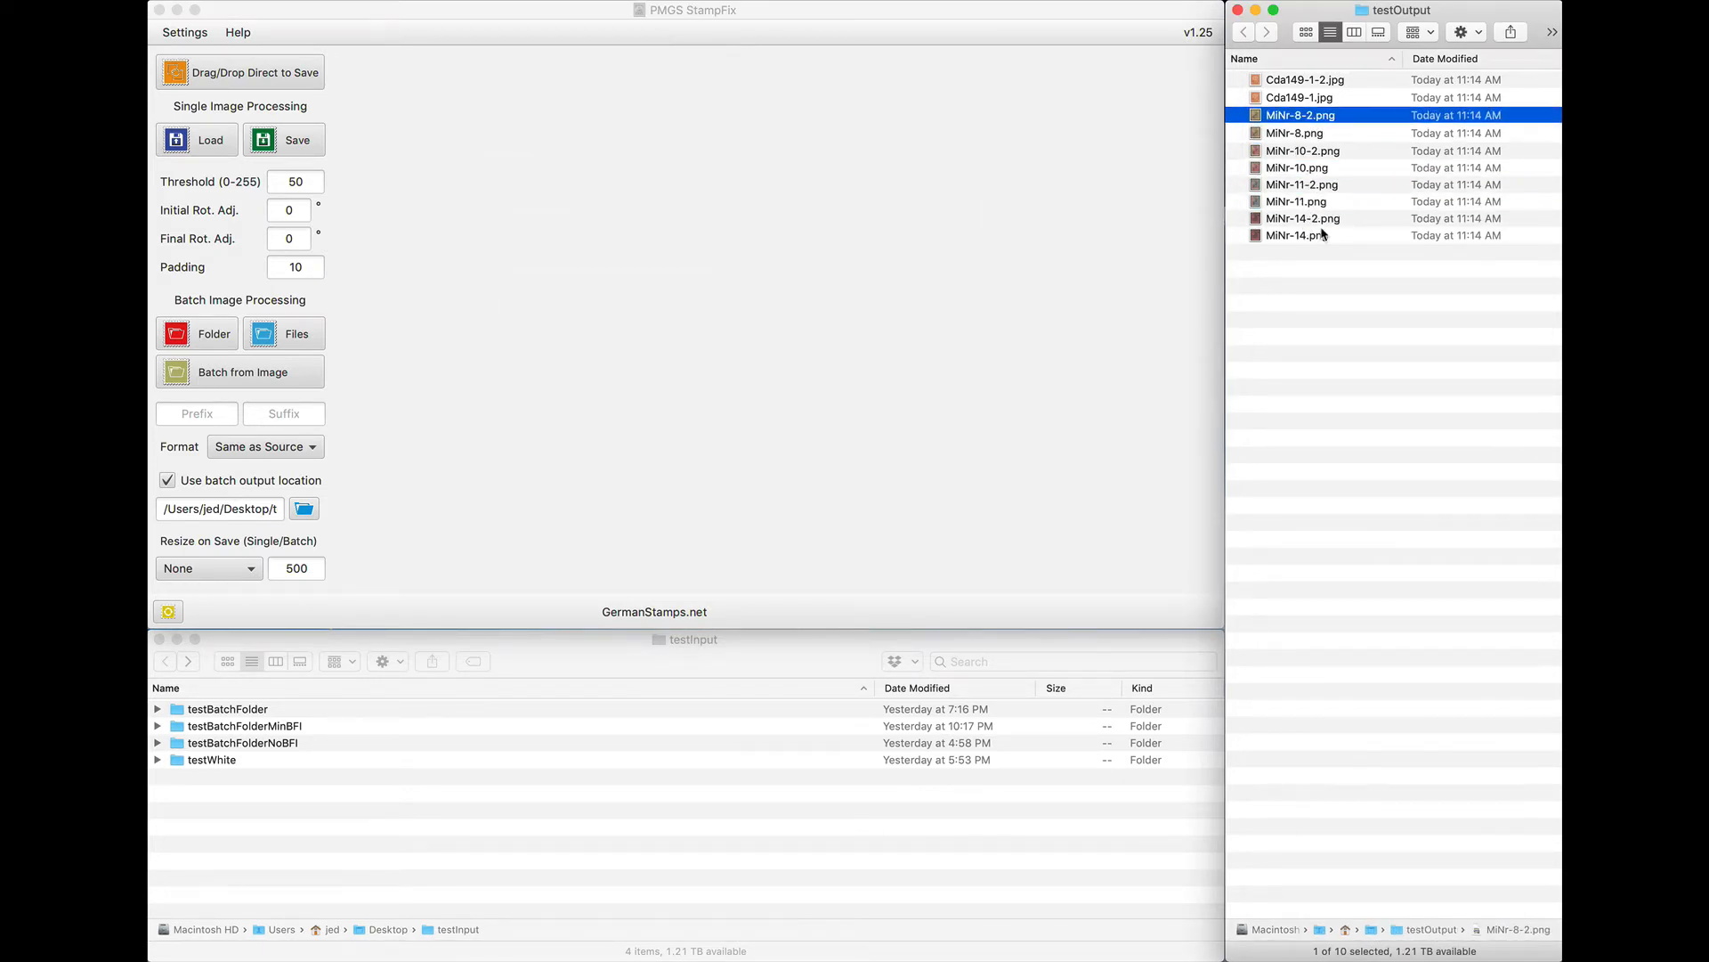
pyautogui.press('Up')
pyautogui.press('Up')
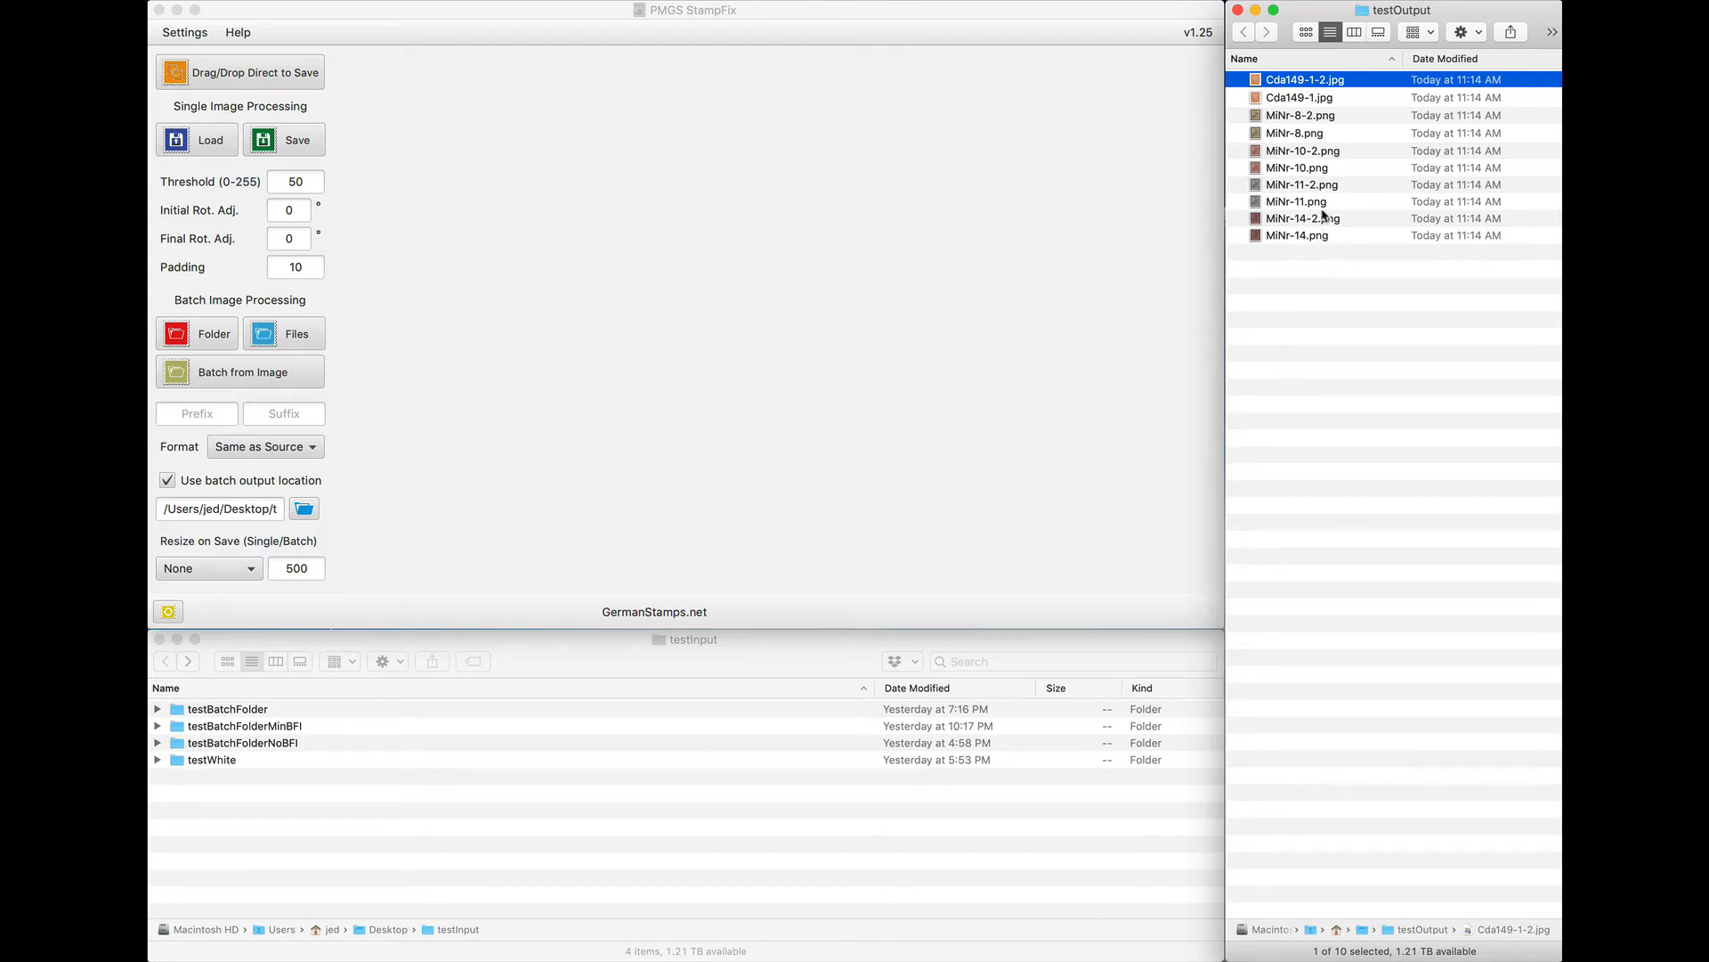
# Select all the processed images in testOutput and move them to the Trash.
pyautogui.click(1300, 203)
pyautogui.press('super+a')
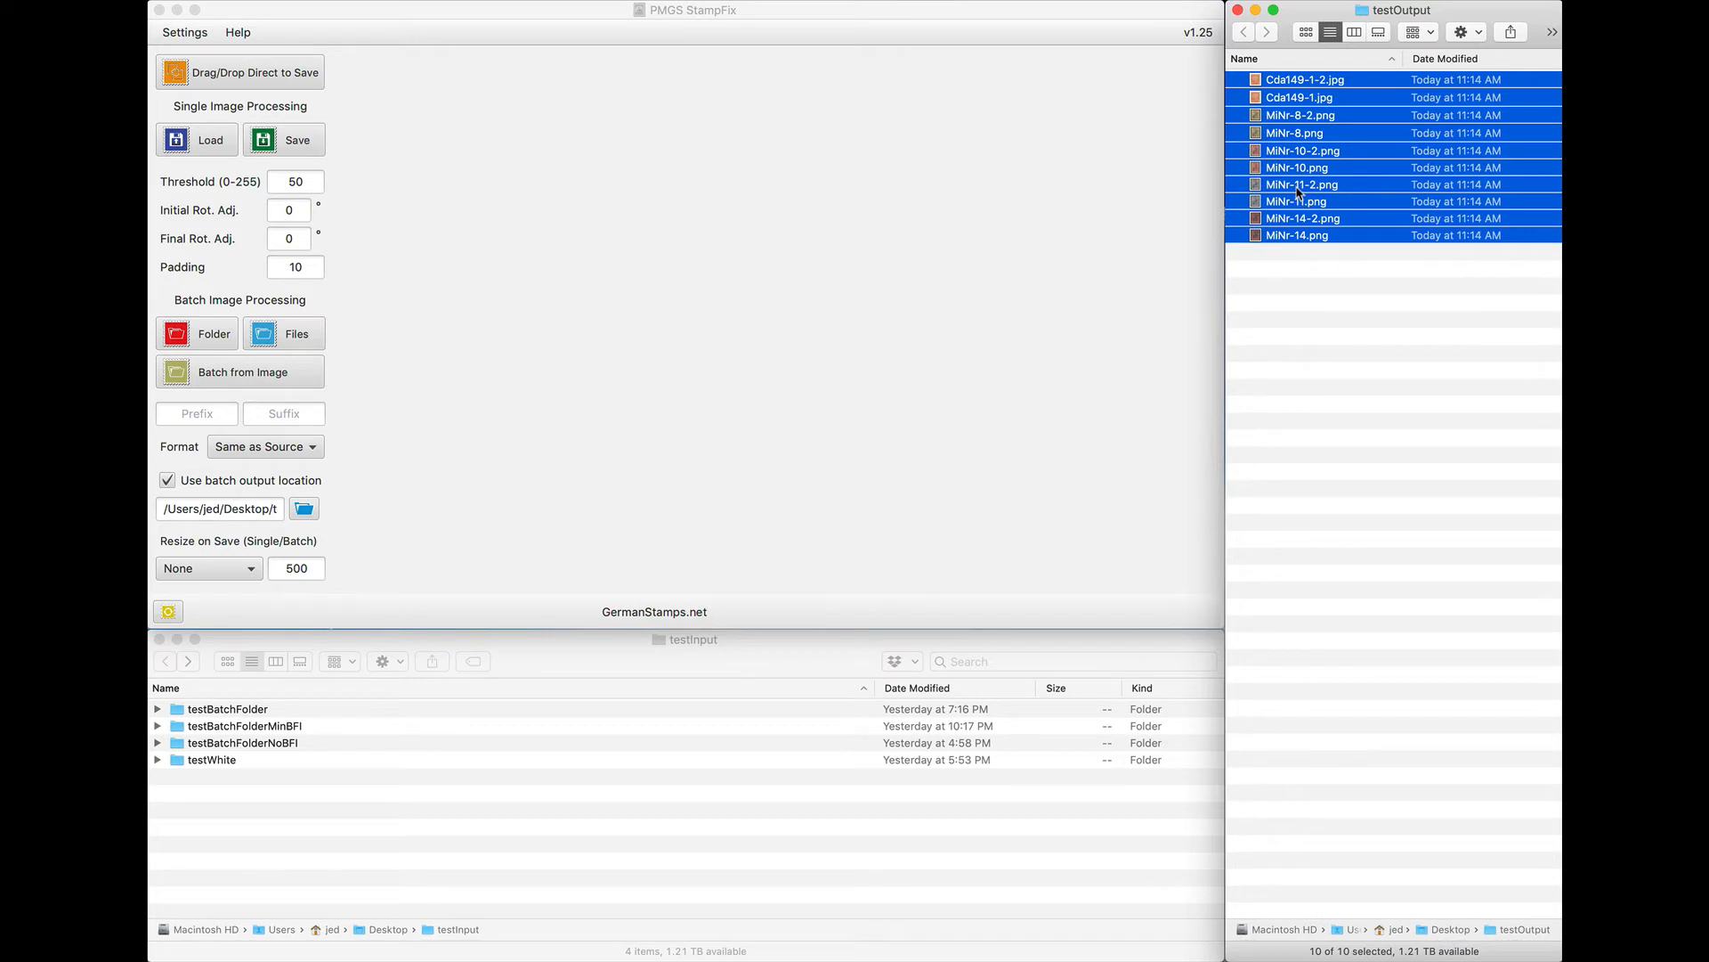
pyautogui.moveTo(1298, 191); pyautogui.dragTo(1549, 944)
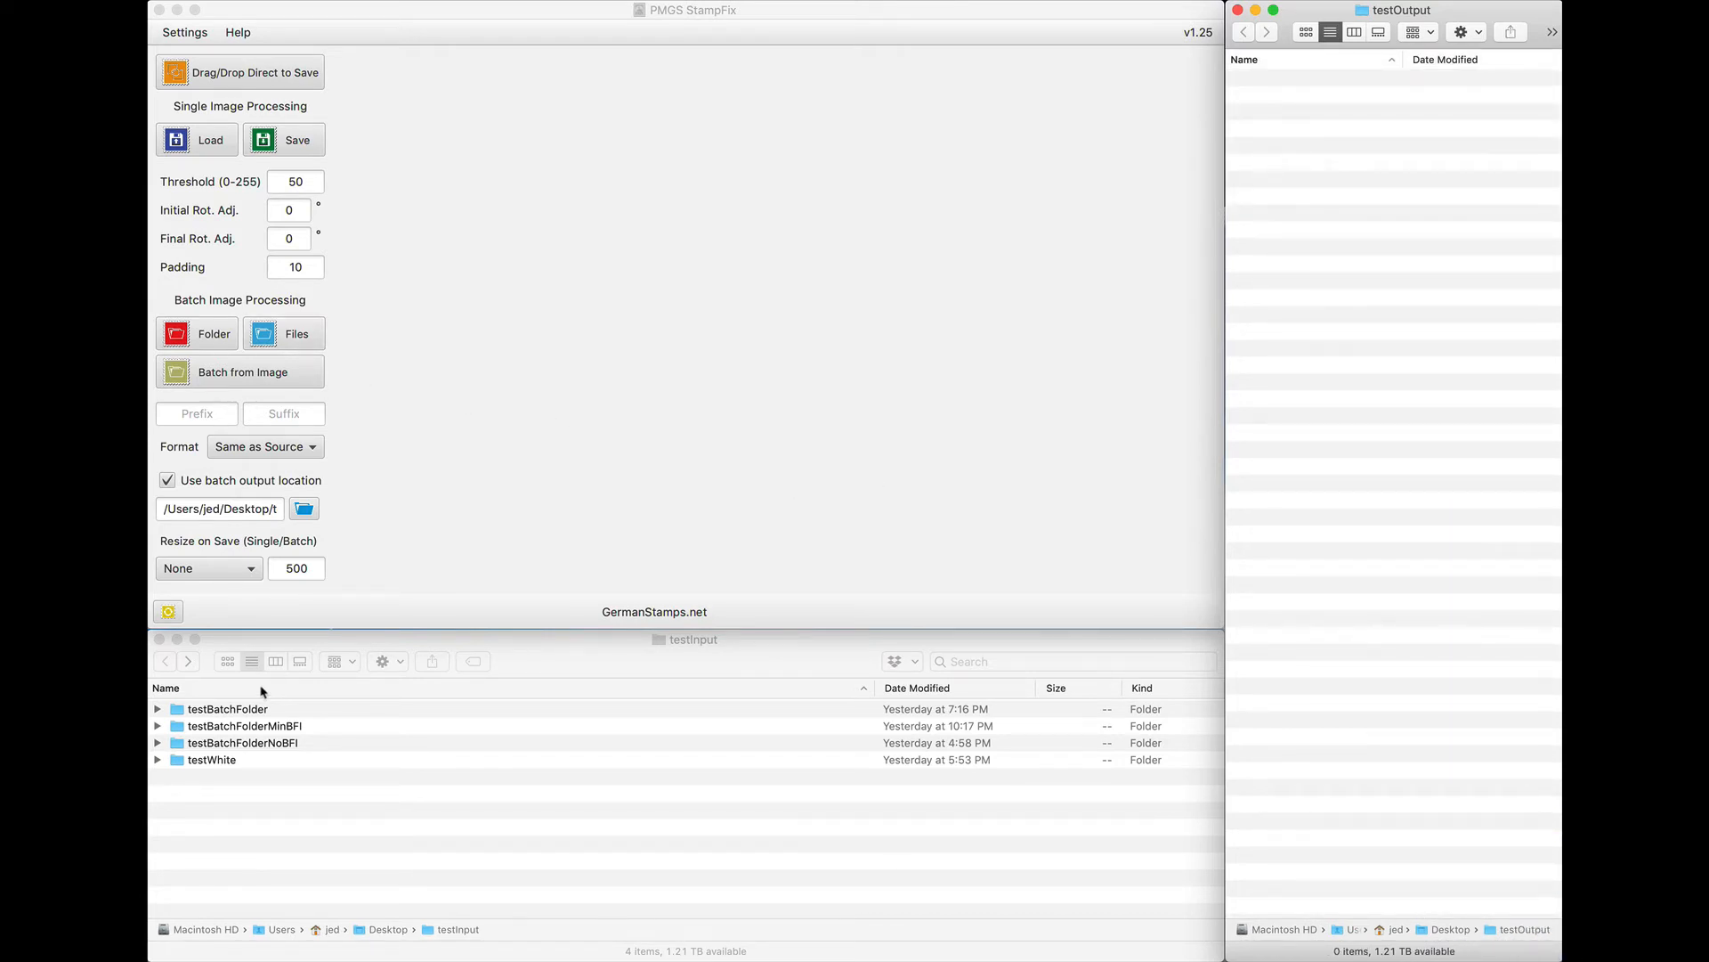
# Batch process only MiNr-8.png, MiNr-10.png and MiNr-11.png from testBatchFolderNoBFI in StampFix, and dismiss the result message.
pyautogui.click(158, 743)
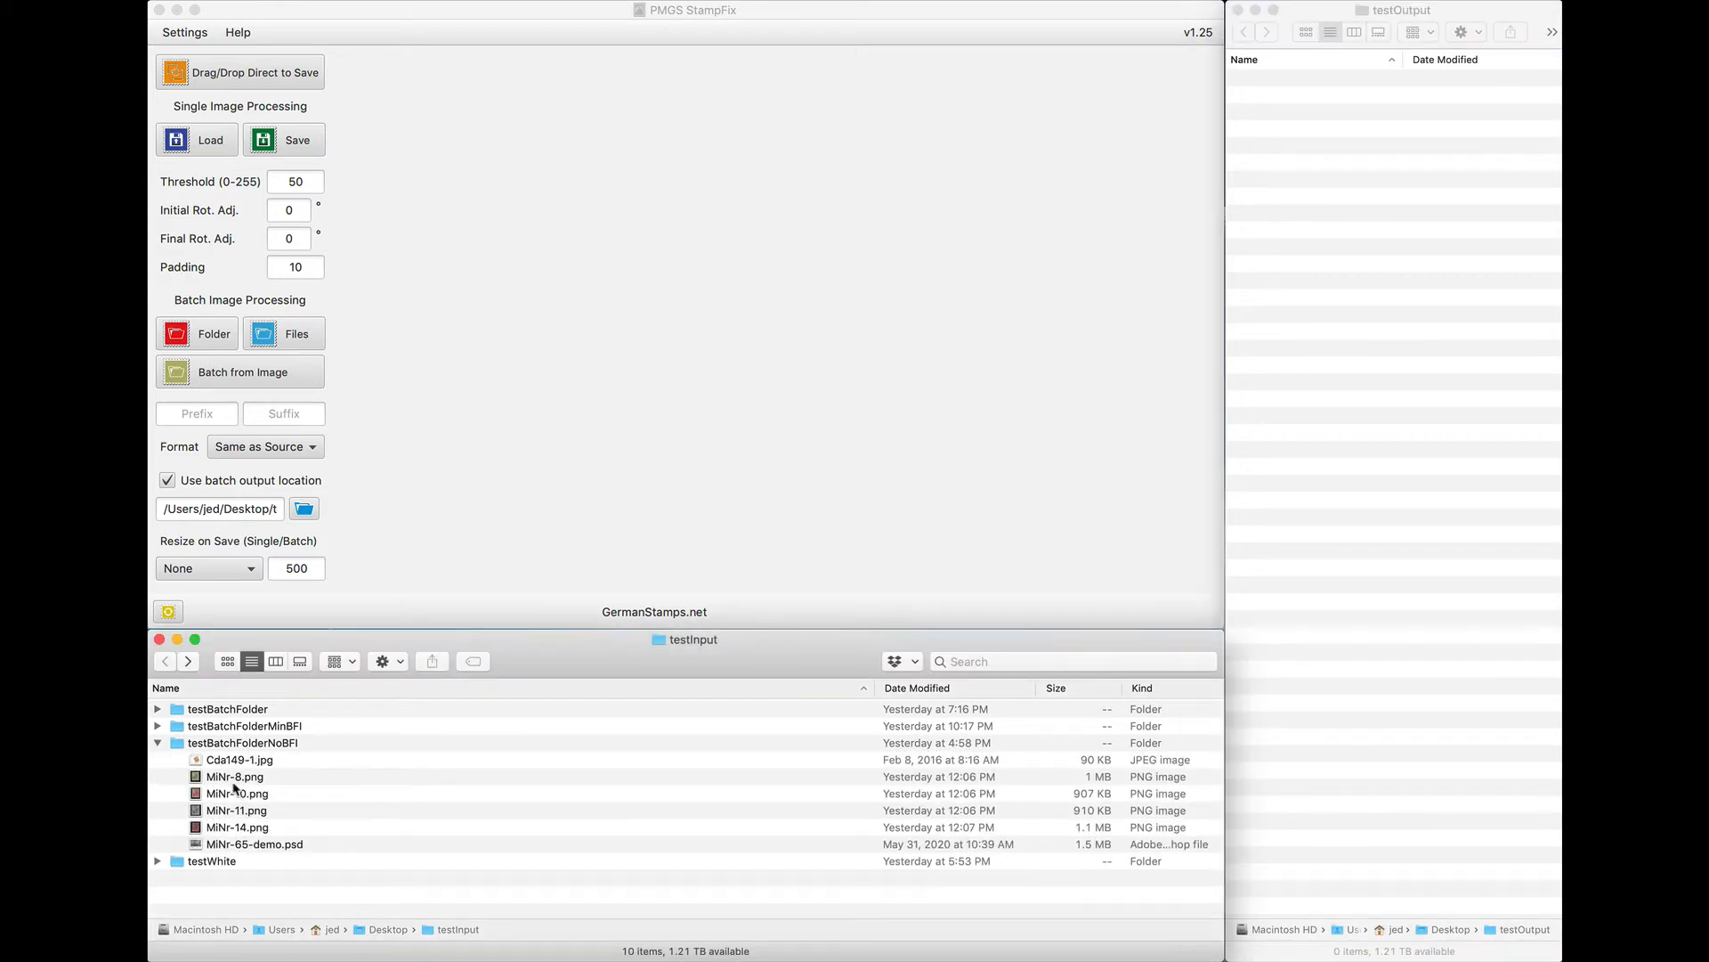
pyautogui.click(234, 779)
pyautogui.keyDown('shift'); pyautogui.click(260, 813); pyautogui.keyUp('shift')
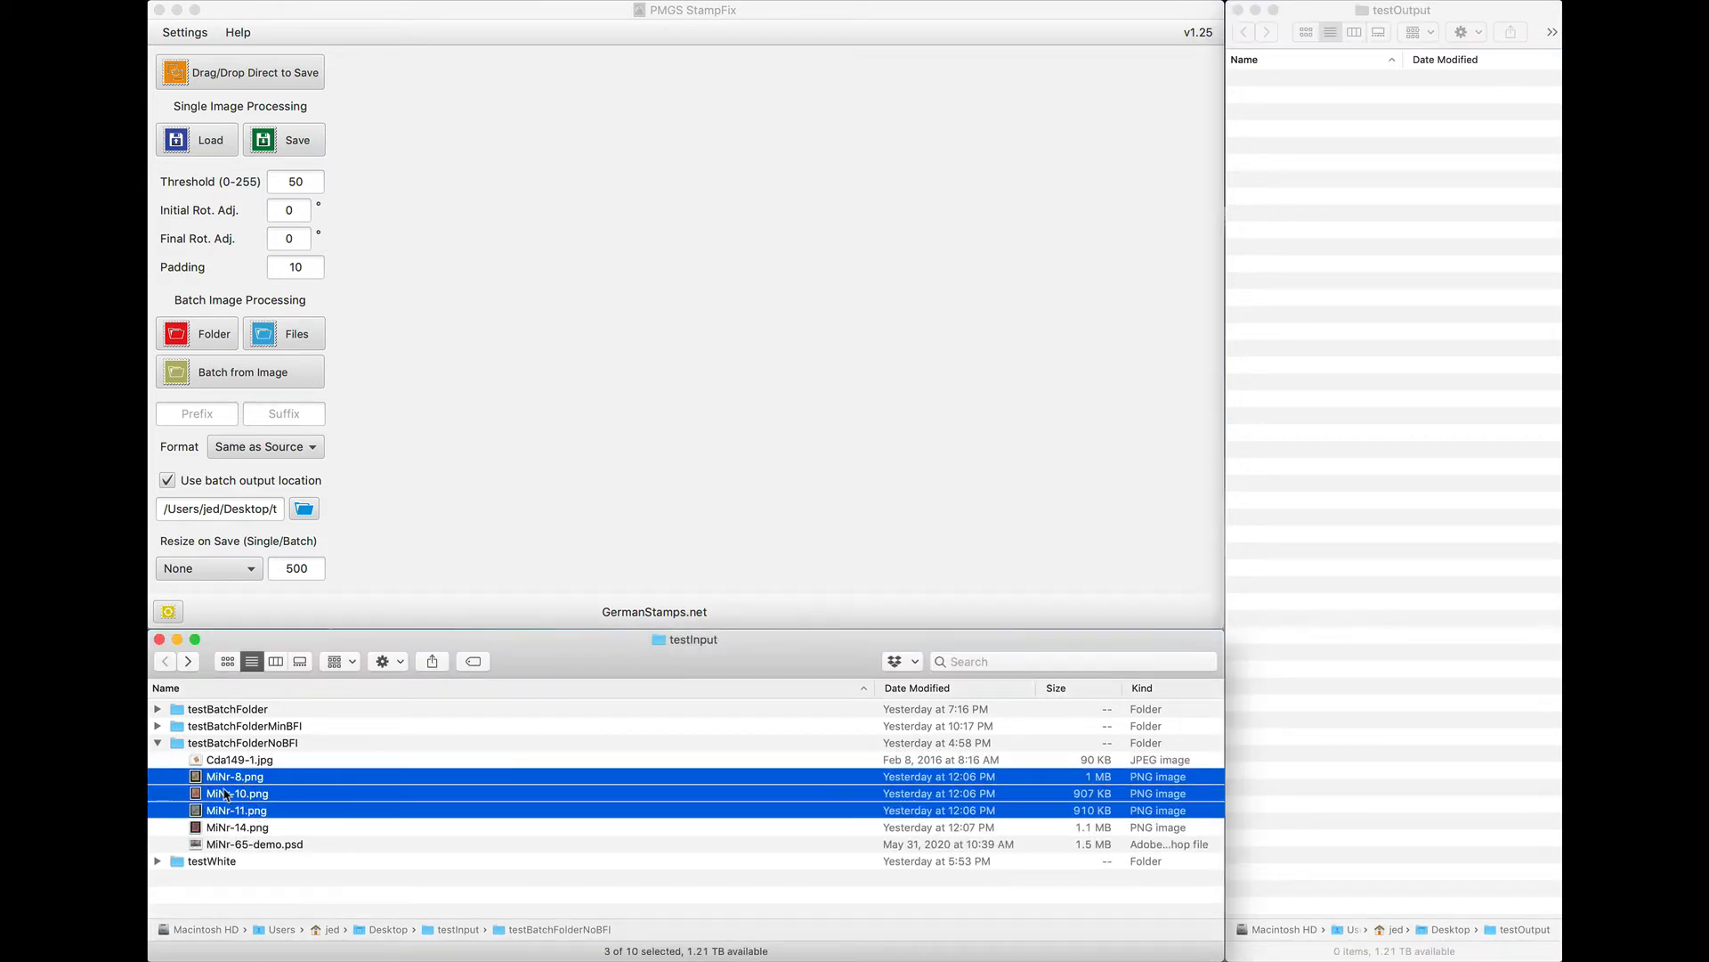
pyautogui.moveTo(207, 797); pyautogui.dragTo(633, 290)
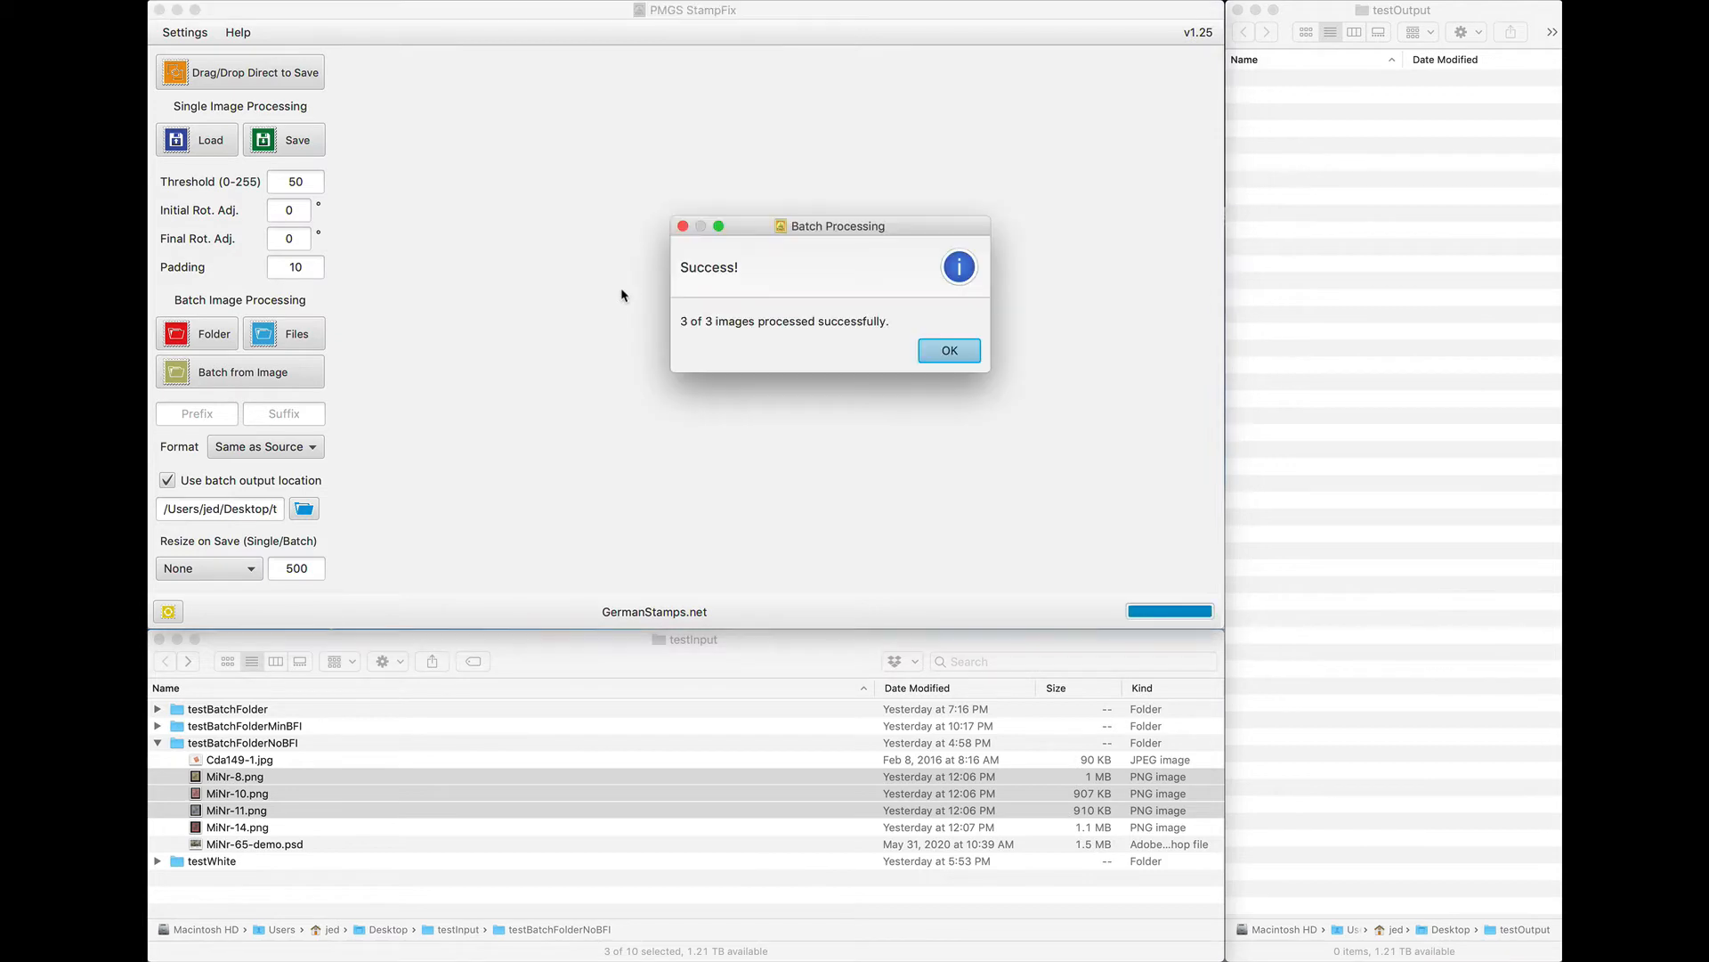
pyautogui.click(926, 350)
# Refresh the testOutput folder view and move the processed MiNr-8.png, MiNr-10.png and MiNr-11.png to the Trash.
pyautogui.click(1326, 370)
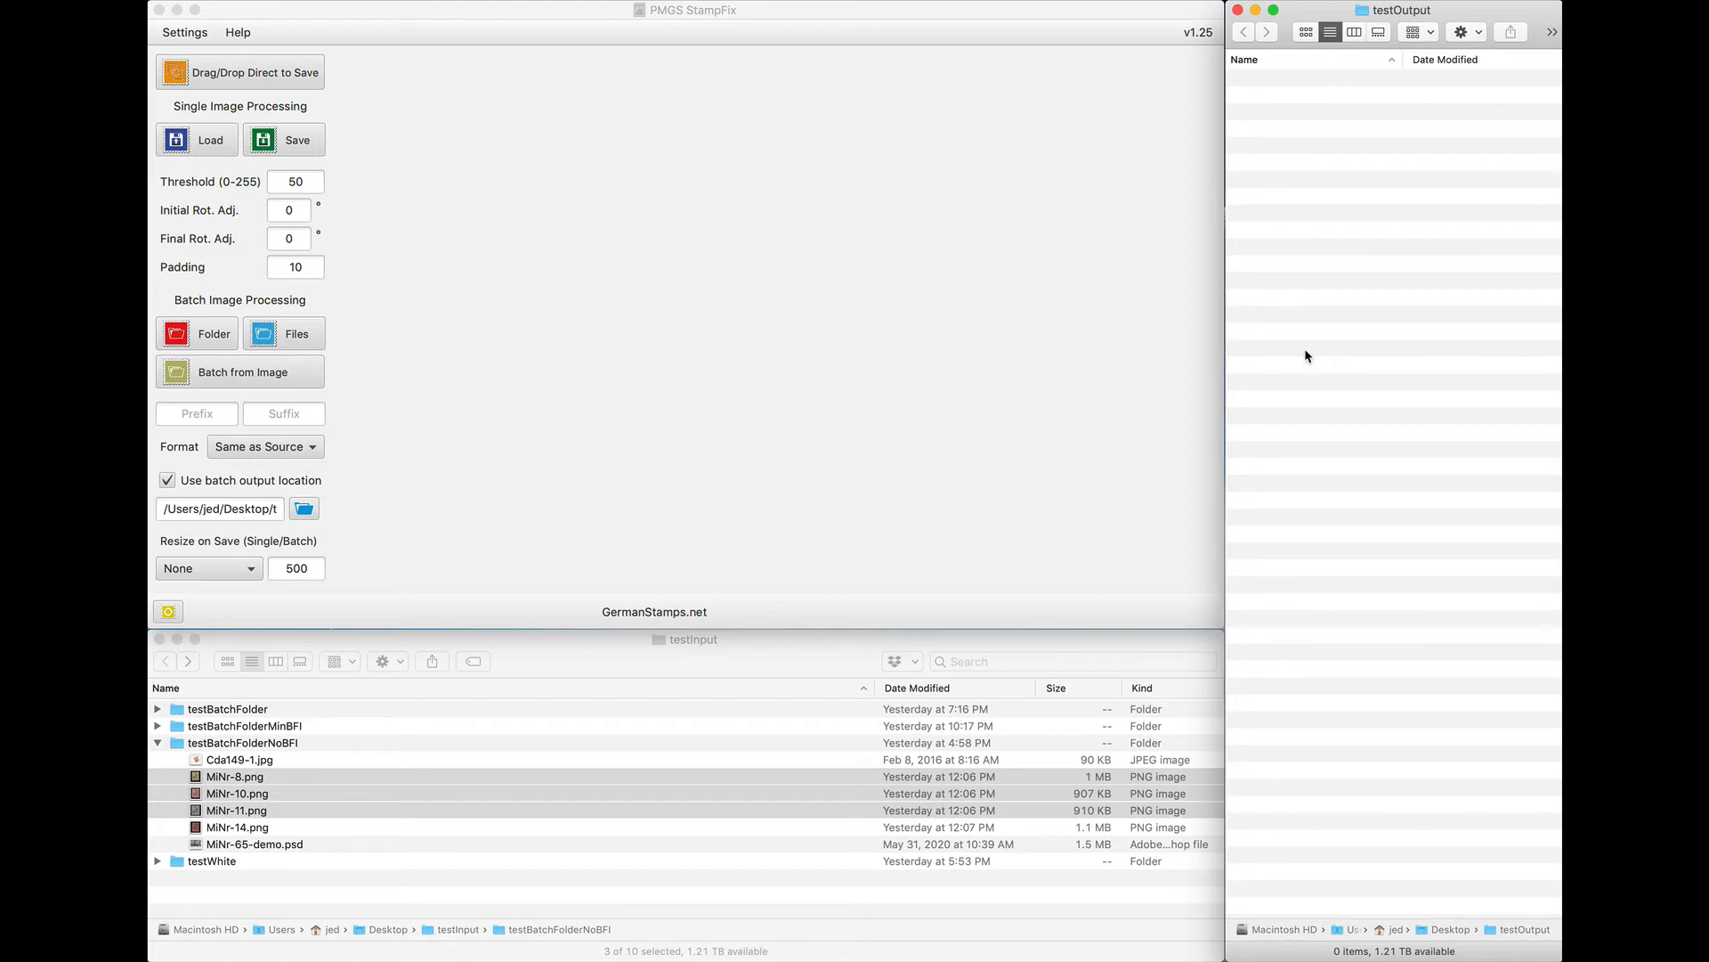
pyautogui.rightClick(1305, 350)
pyautogui.click(1310, 343)
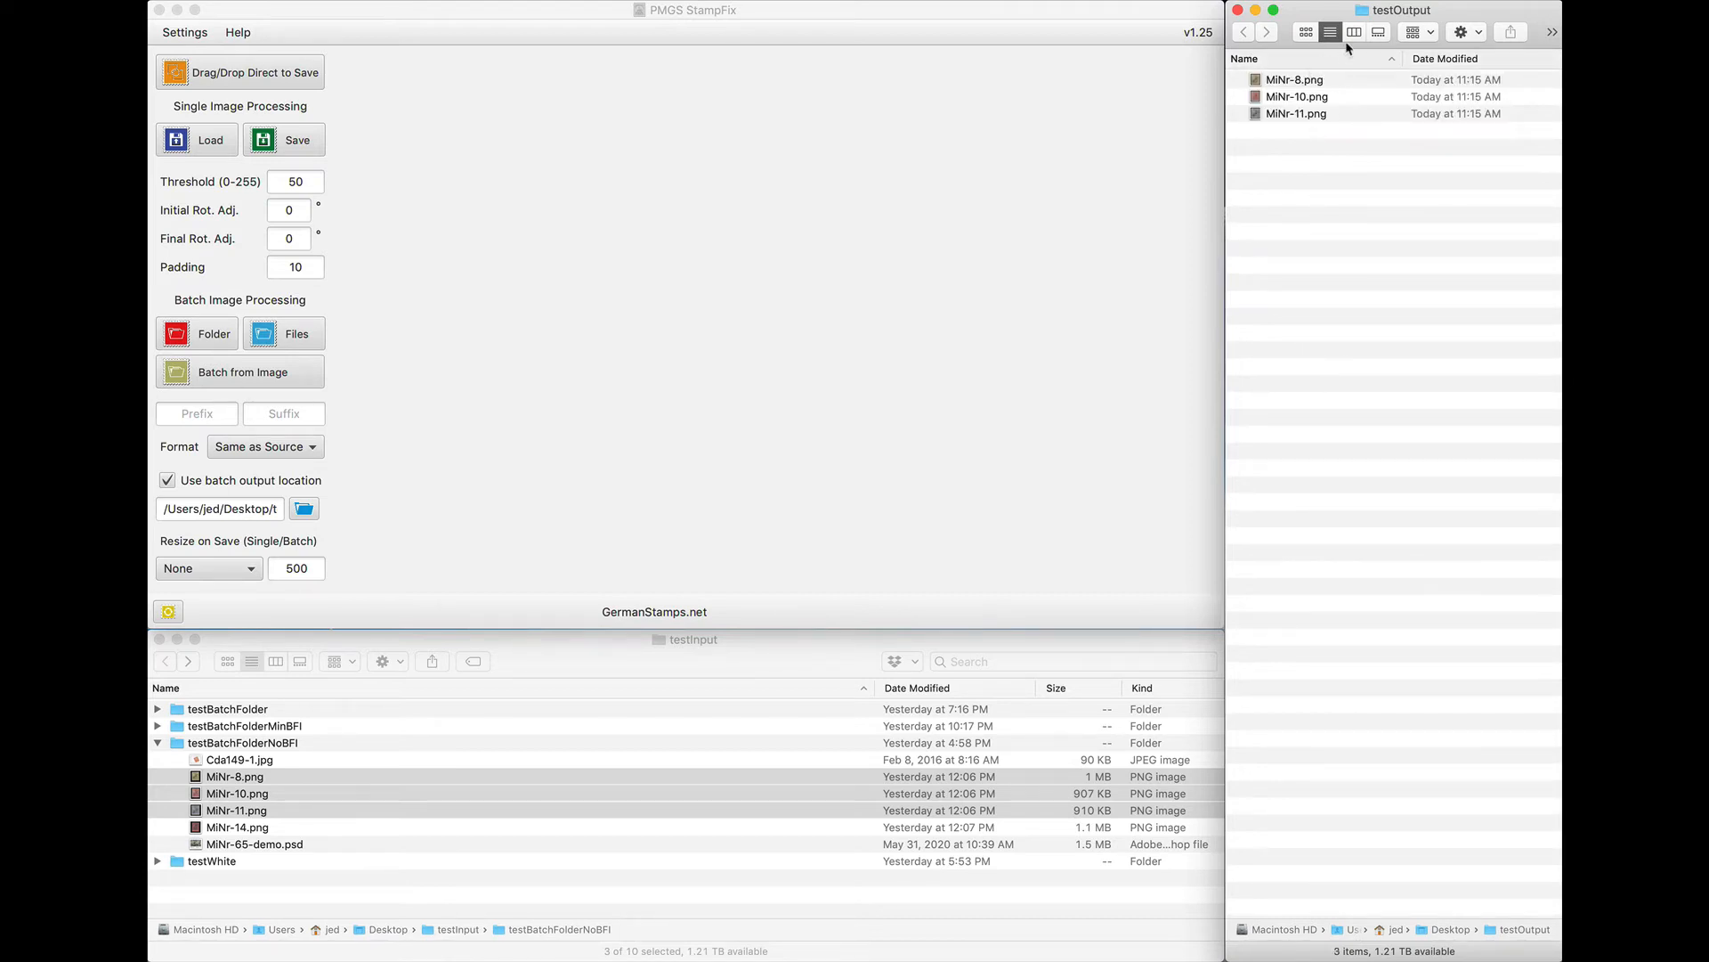
pyautogui.click(1290, 84)
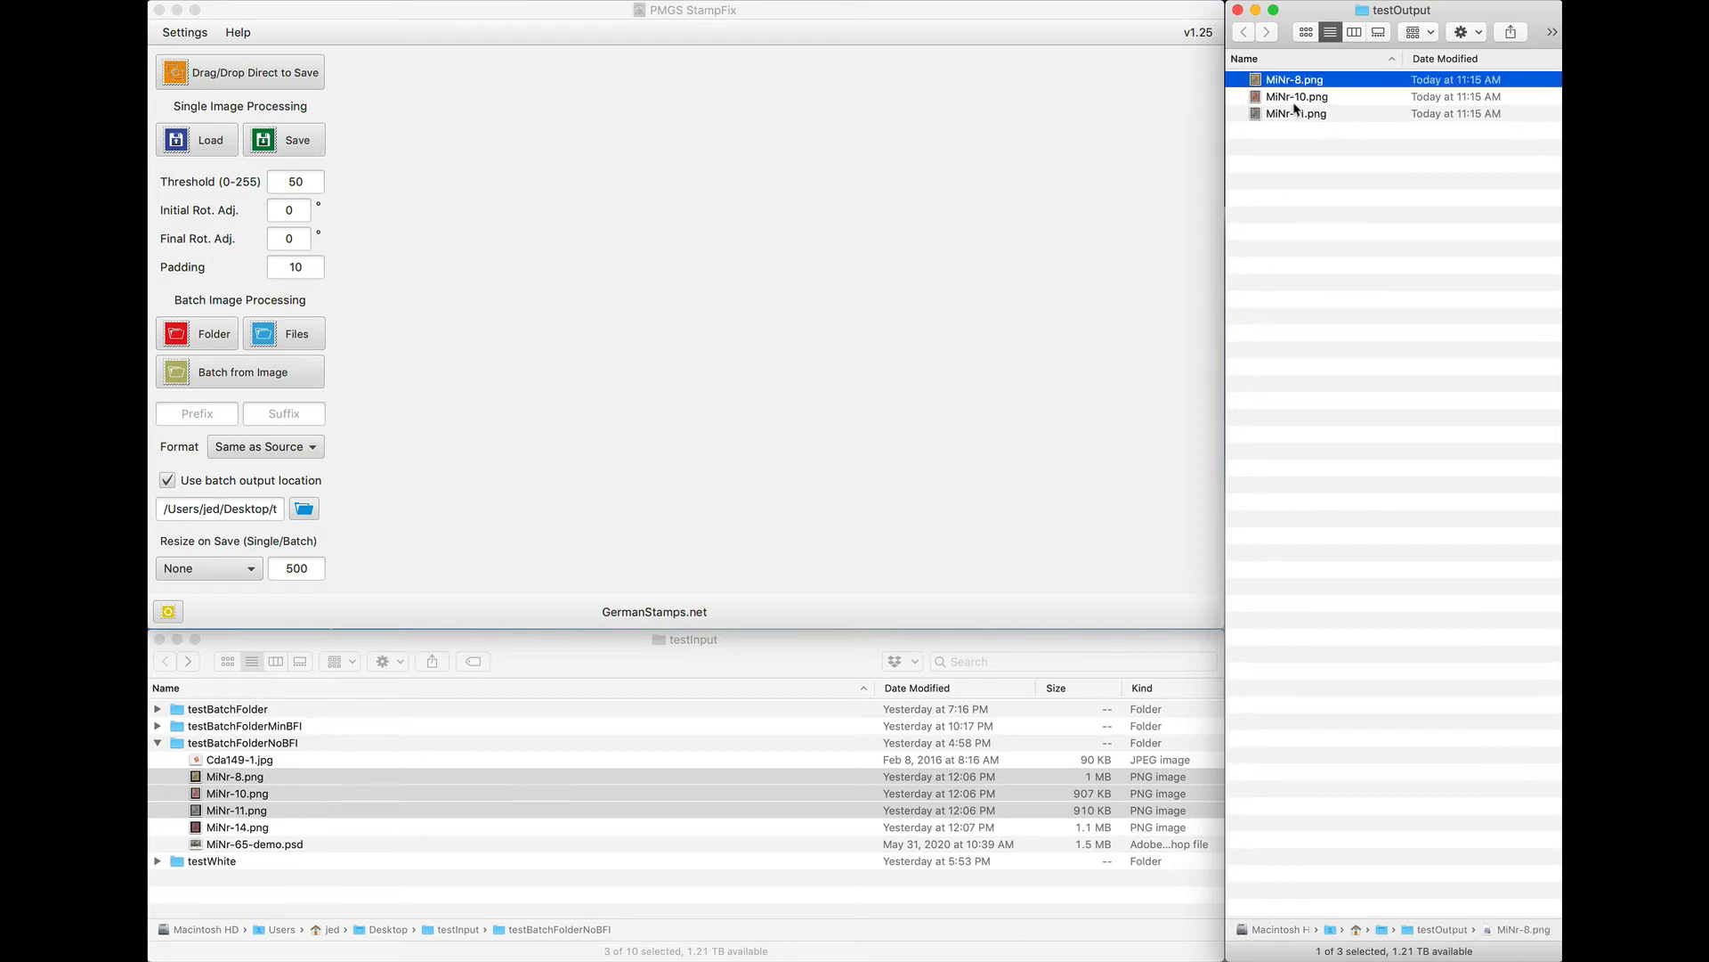
pyautogui.keyDown('shift'); pyautogui.click(1296, 113); pyautogui.keyUp('shift')
pyautogui.moveTo(1295, 98); pyautogui.dragTo(1514, 925)
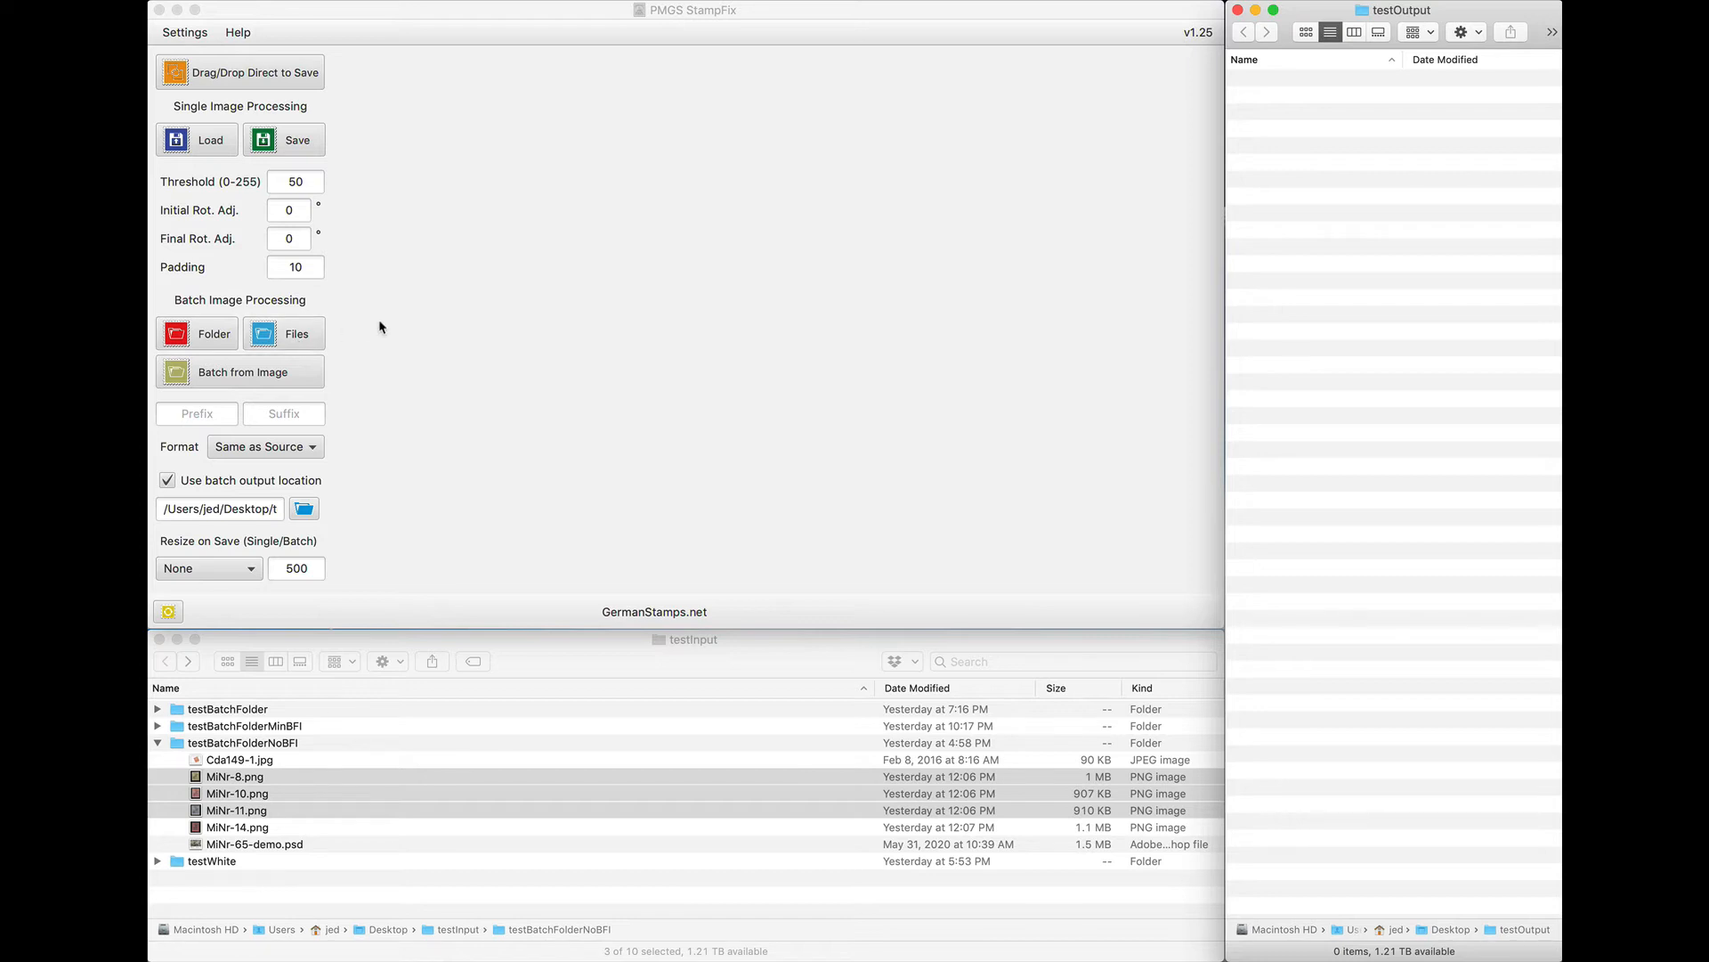
# Load MiNr-10.png from testBatchFolderNoBFI into the StampFix workspace with Drag/Drop Direct to Save off.
pyautogui.click(608, 315)
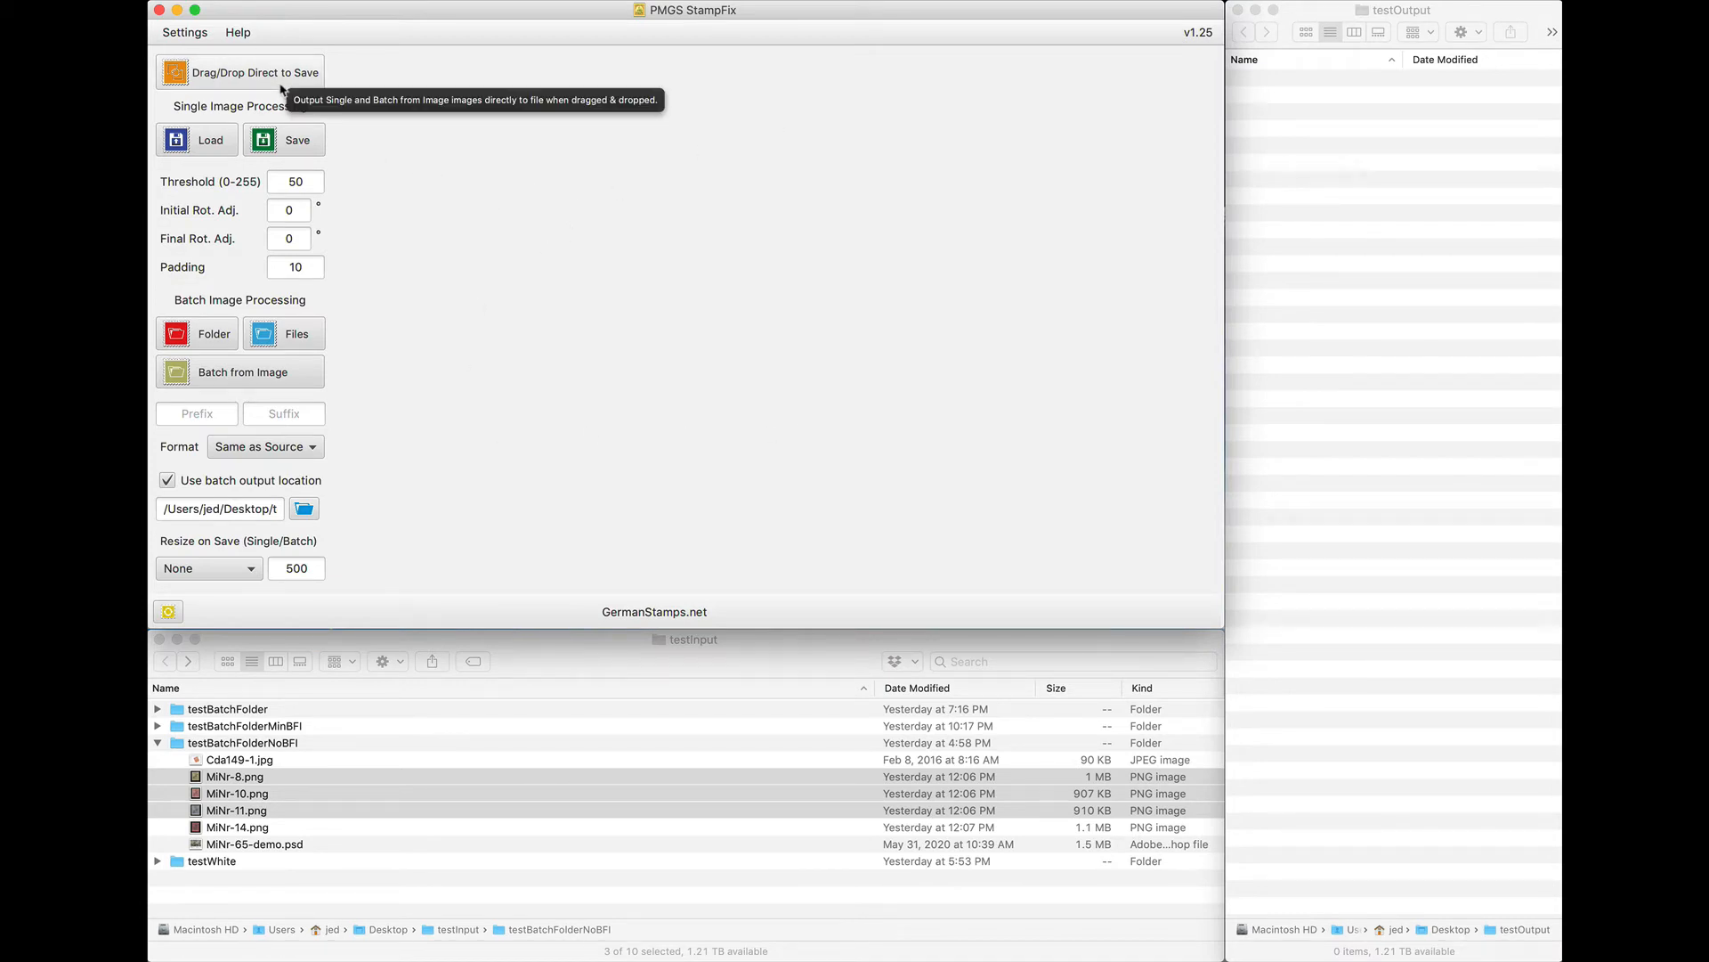
pyautogui.click(246, 793)
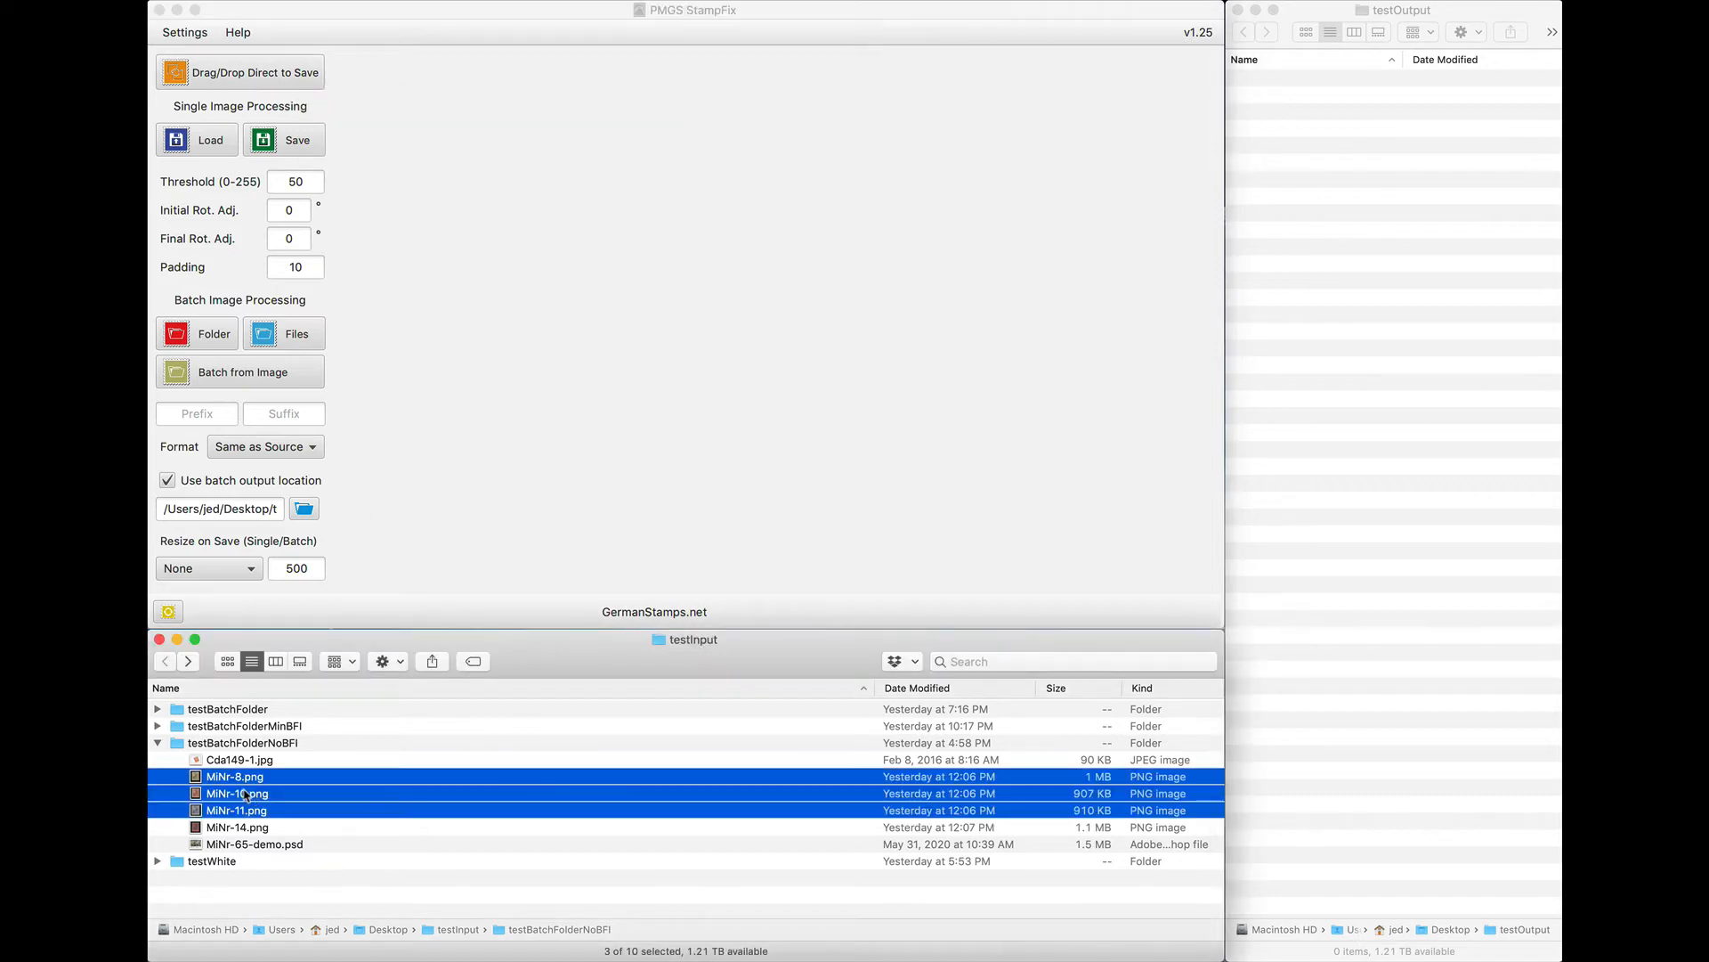
pyautogui.click(249, 794)
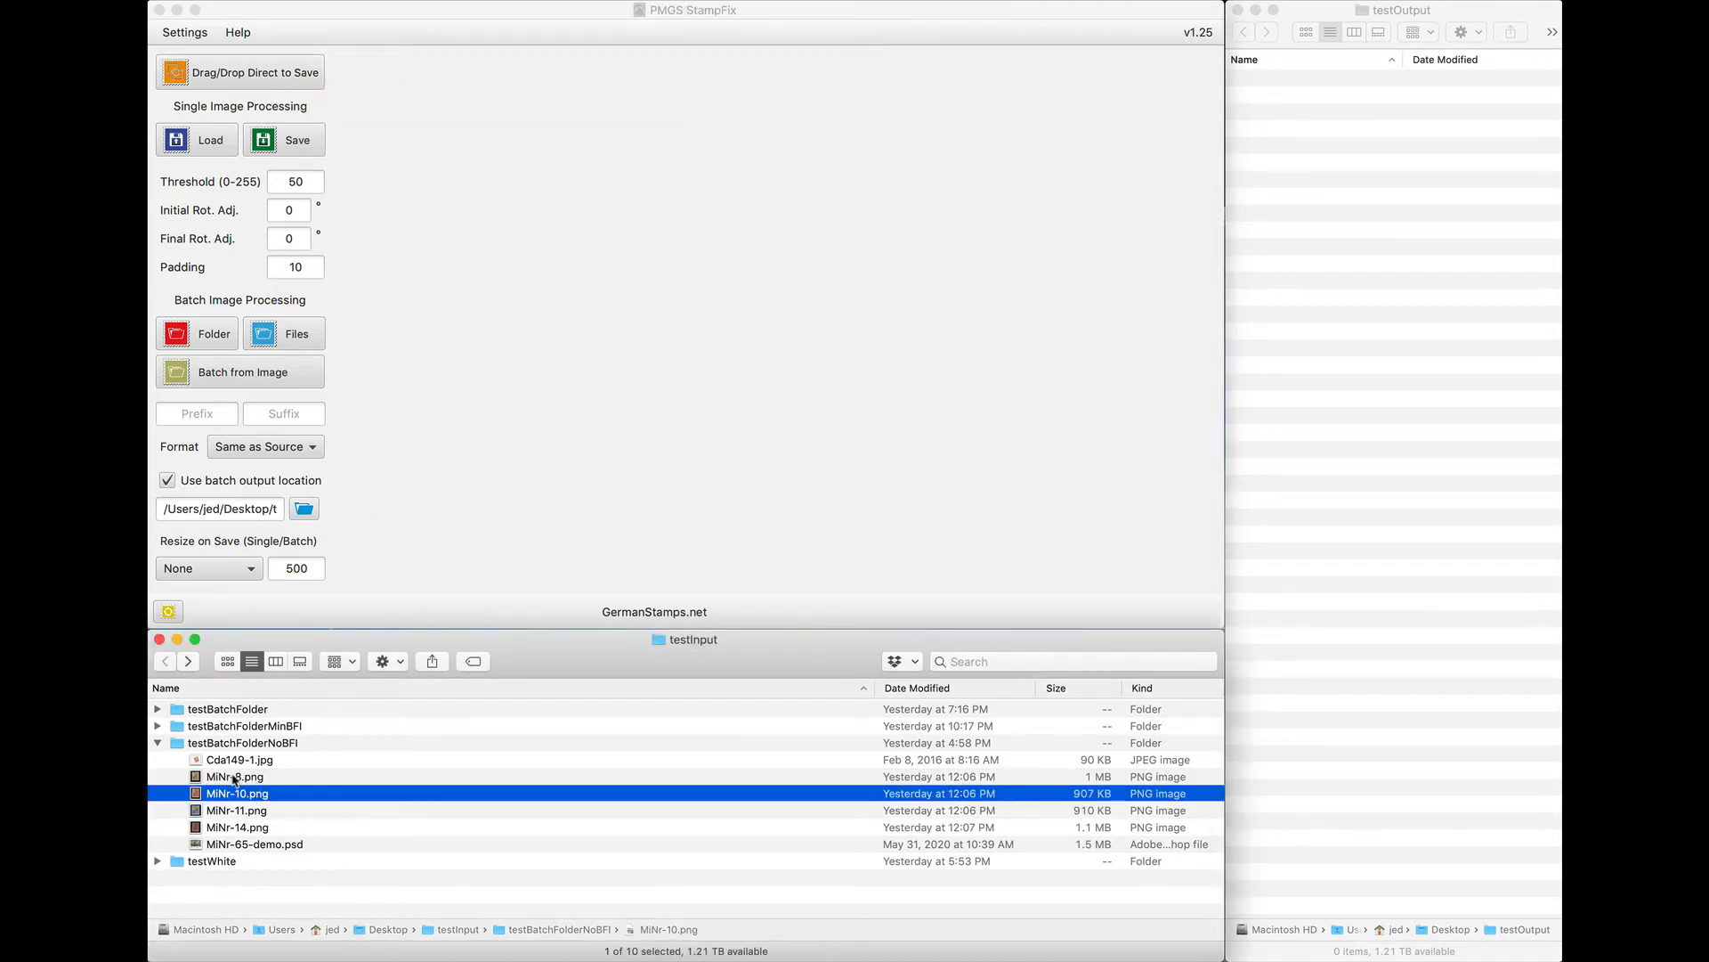
pyautogui.moveTo(235, 777); pyautogui.dragTo(239, 73)
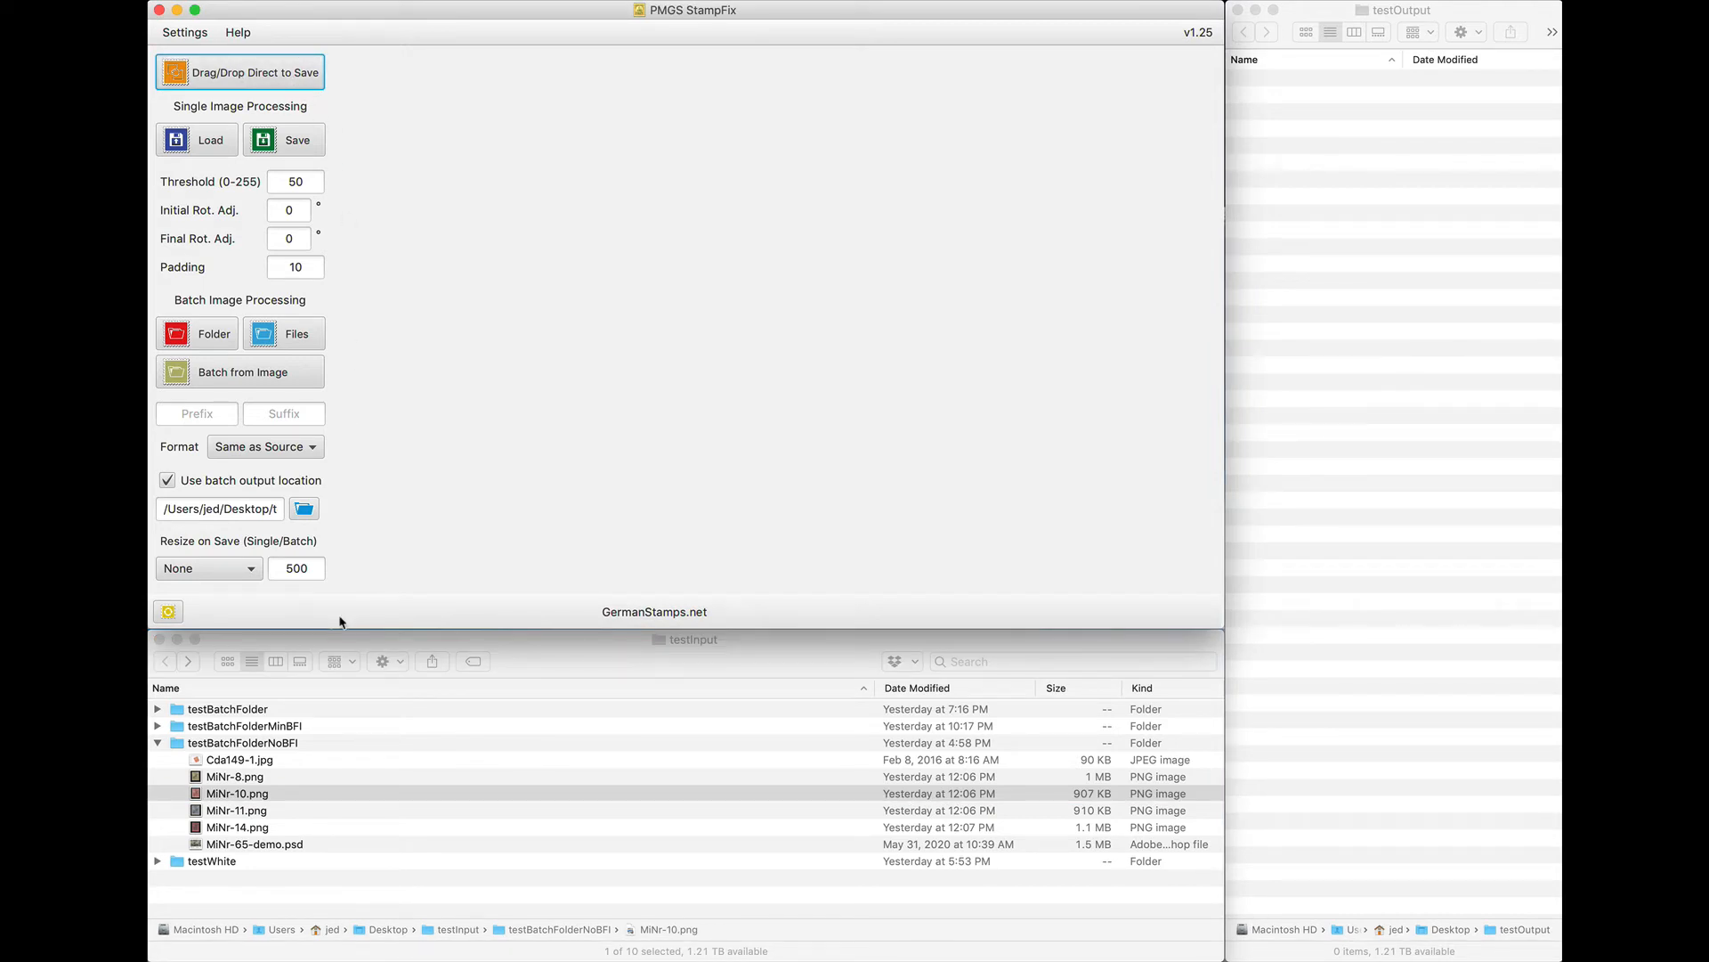
pyautogui.moveTo(236, 795); pyautogui.dragTo(655, 321)
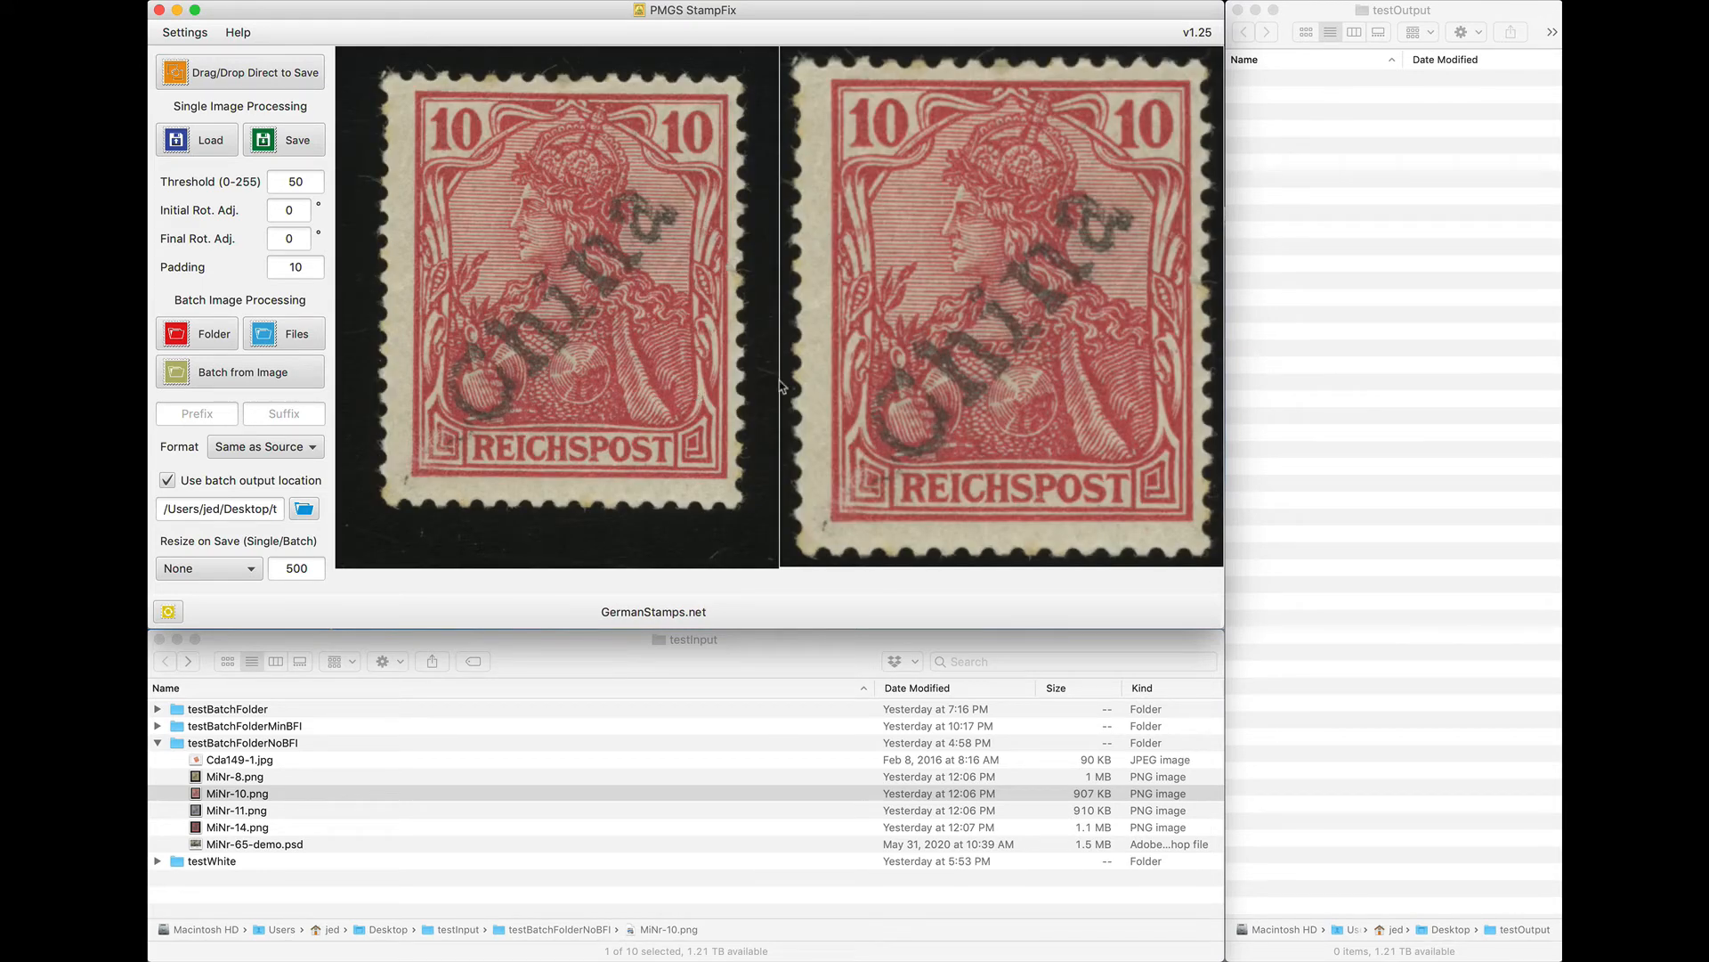
# Turn on Drag/Drop Direct to Save and process MiNr-8.png from testBatchFolderNoBFI straight to file.
pyautogui.click(244, 86)
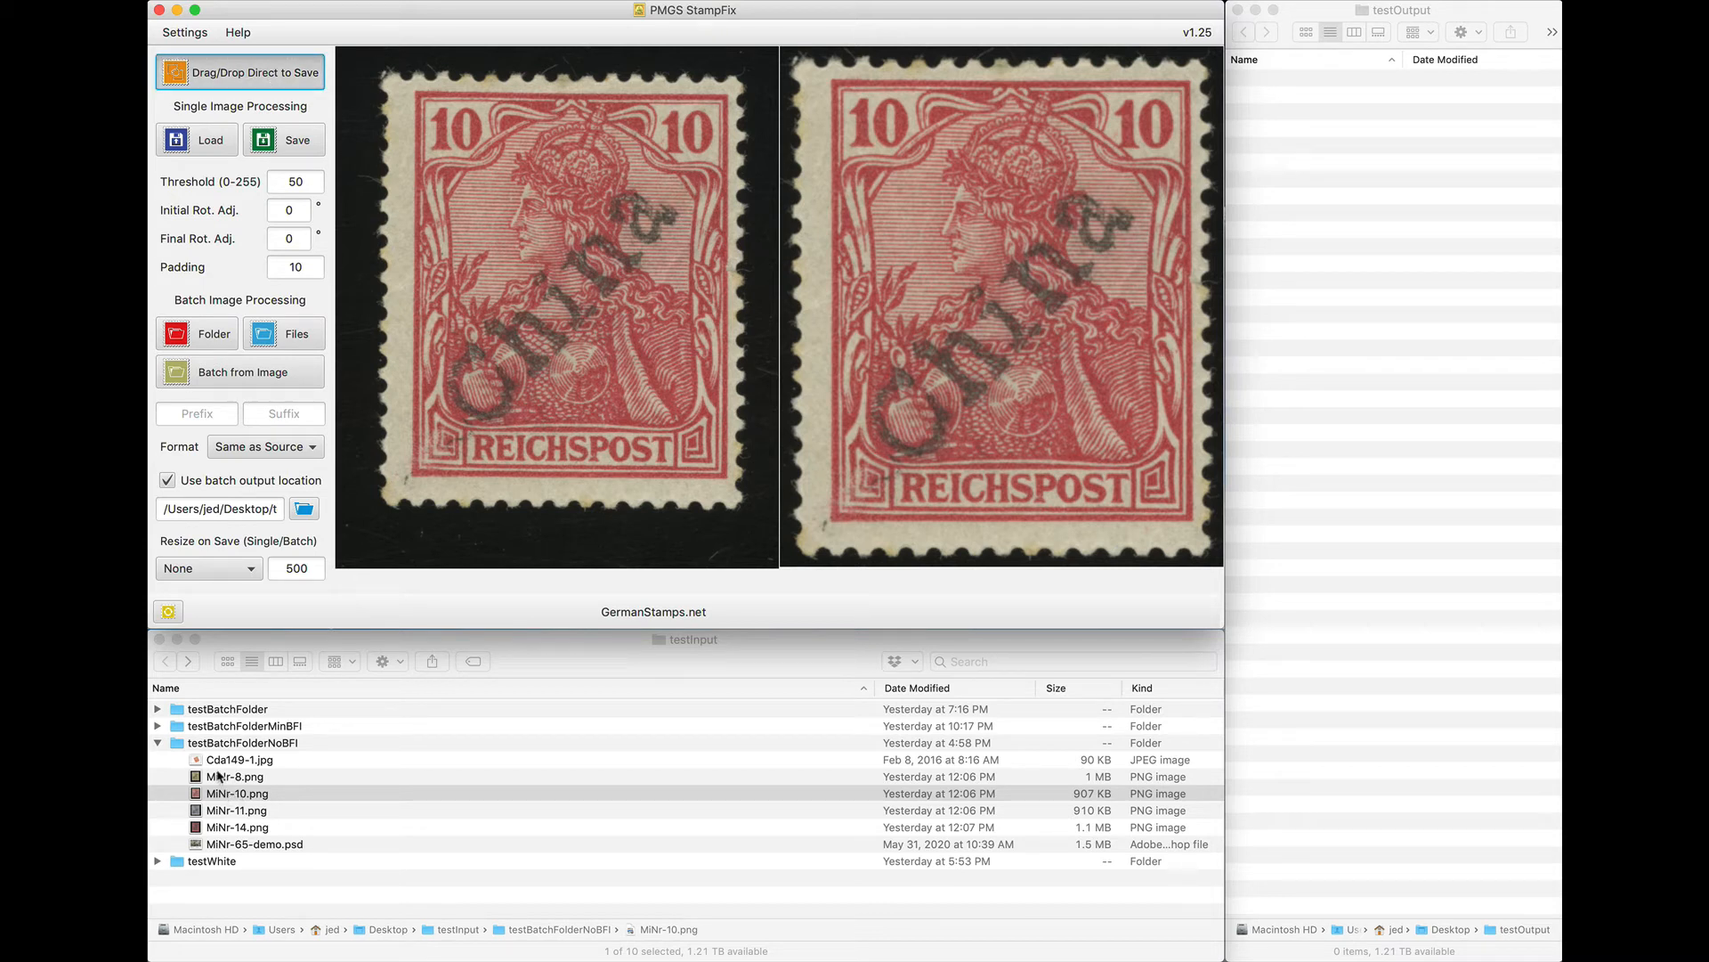
pyautogui.moveTo(218, 775); pyautogui.dragTo(543, 308)
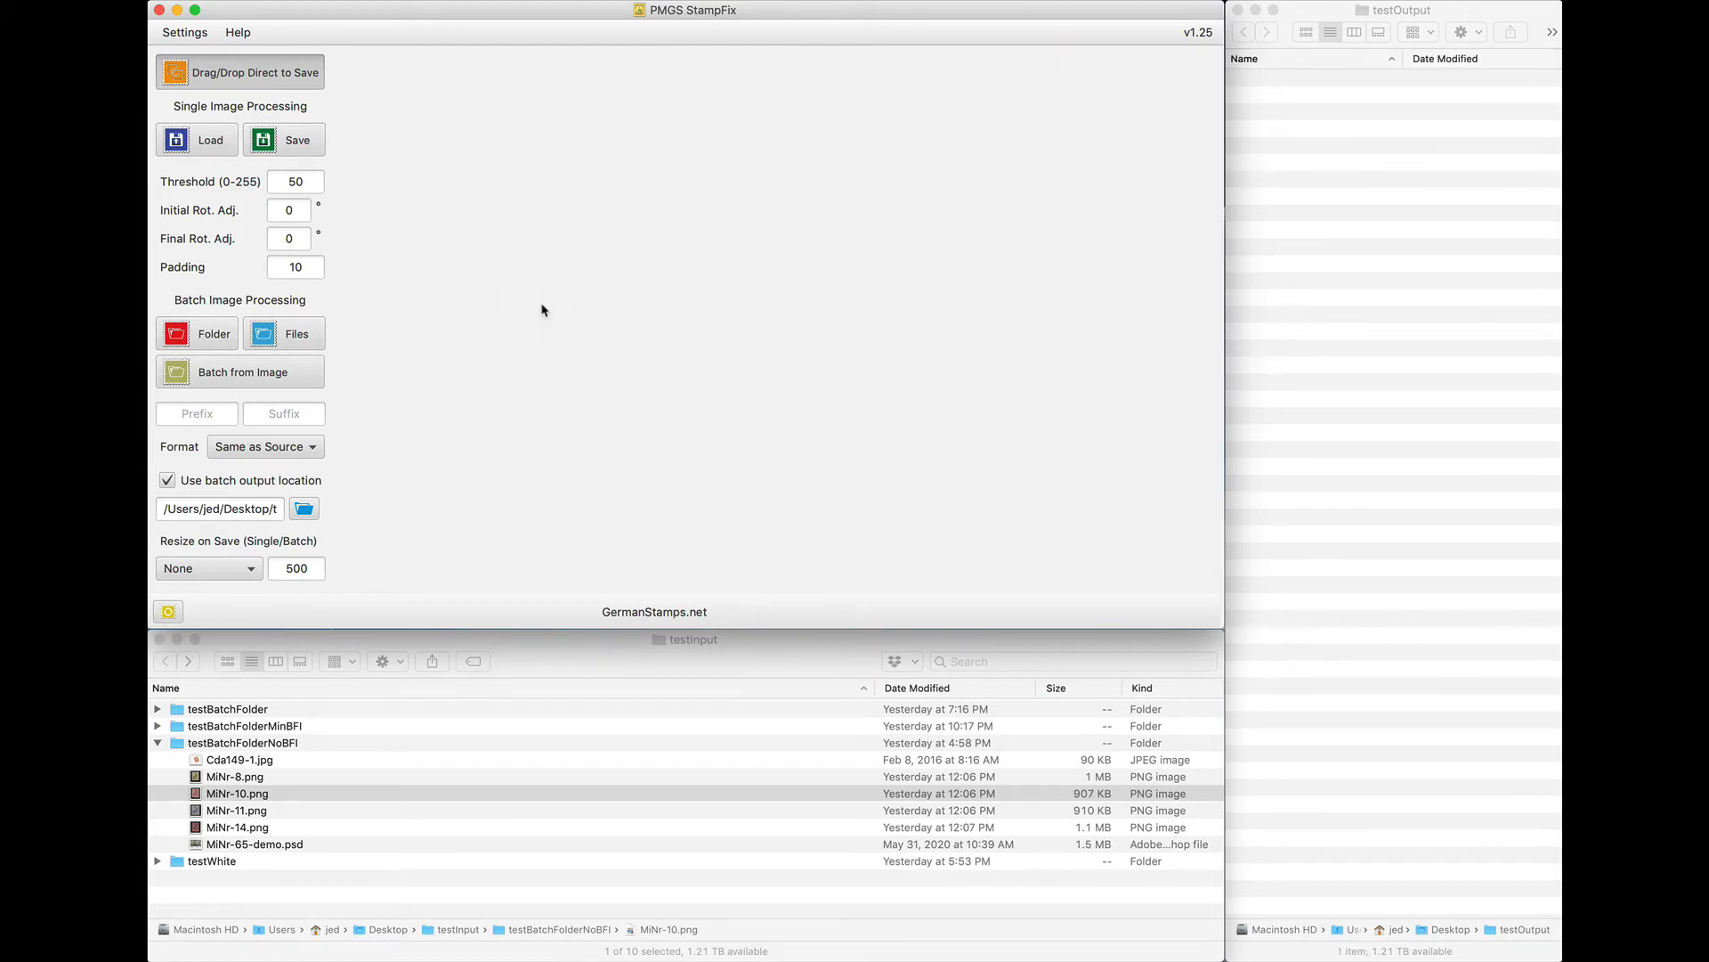
# Check the directly saved MiNr-8.png in testOutput and move it to the Trash.
pyautogui.click(1357, 226)
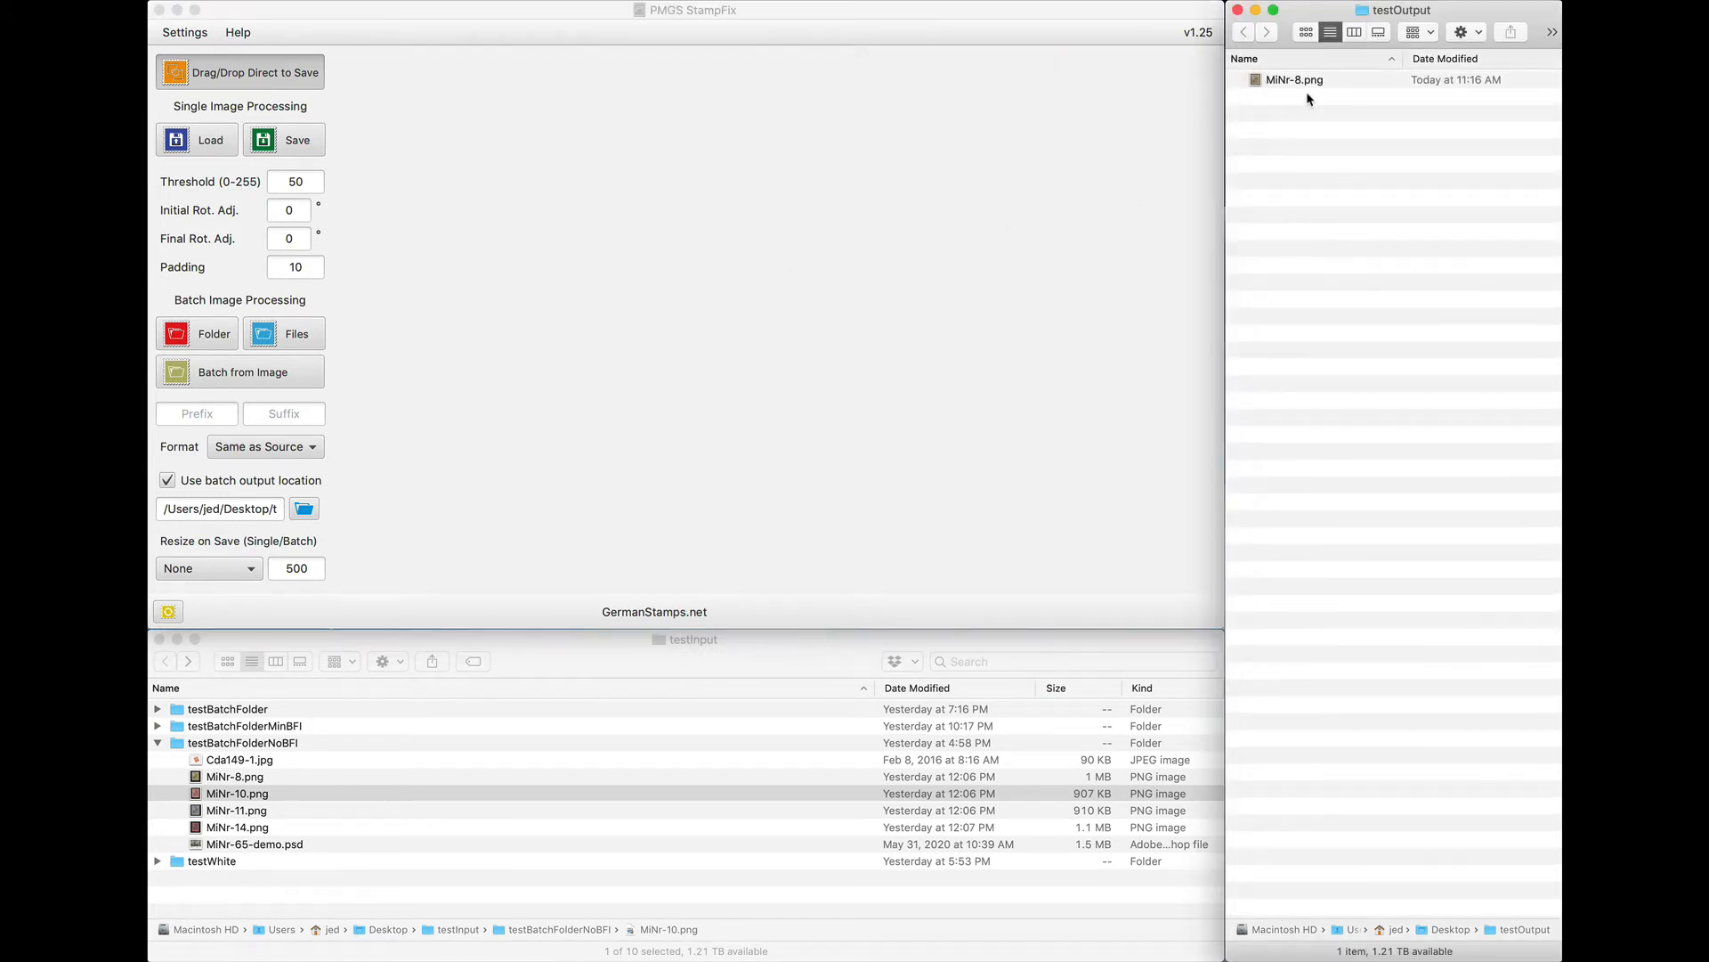
pyautogui.click(1305, 81)
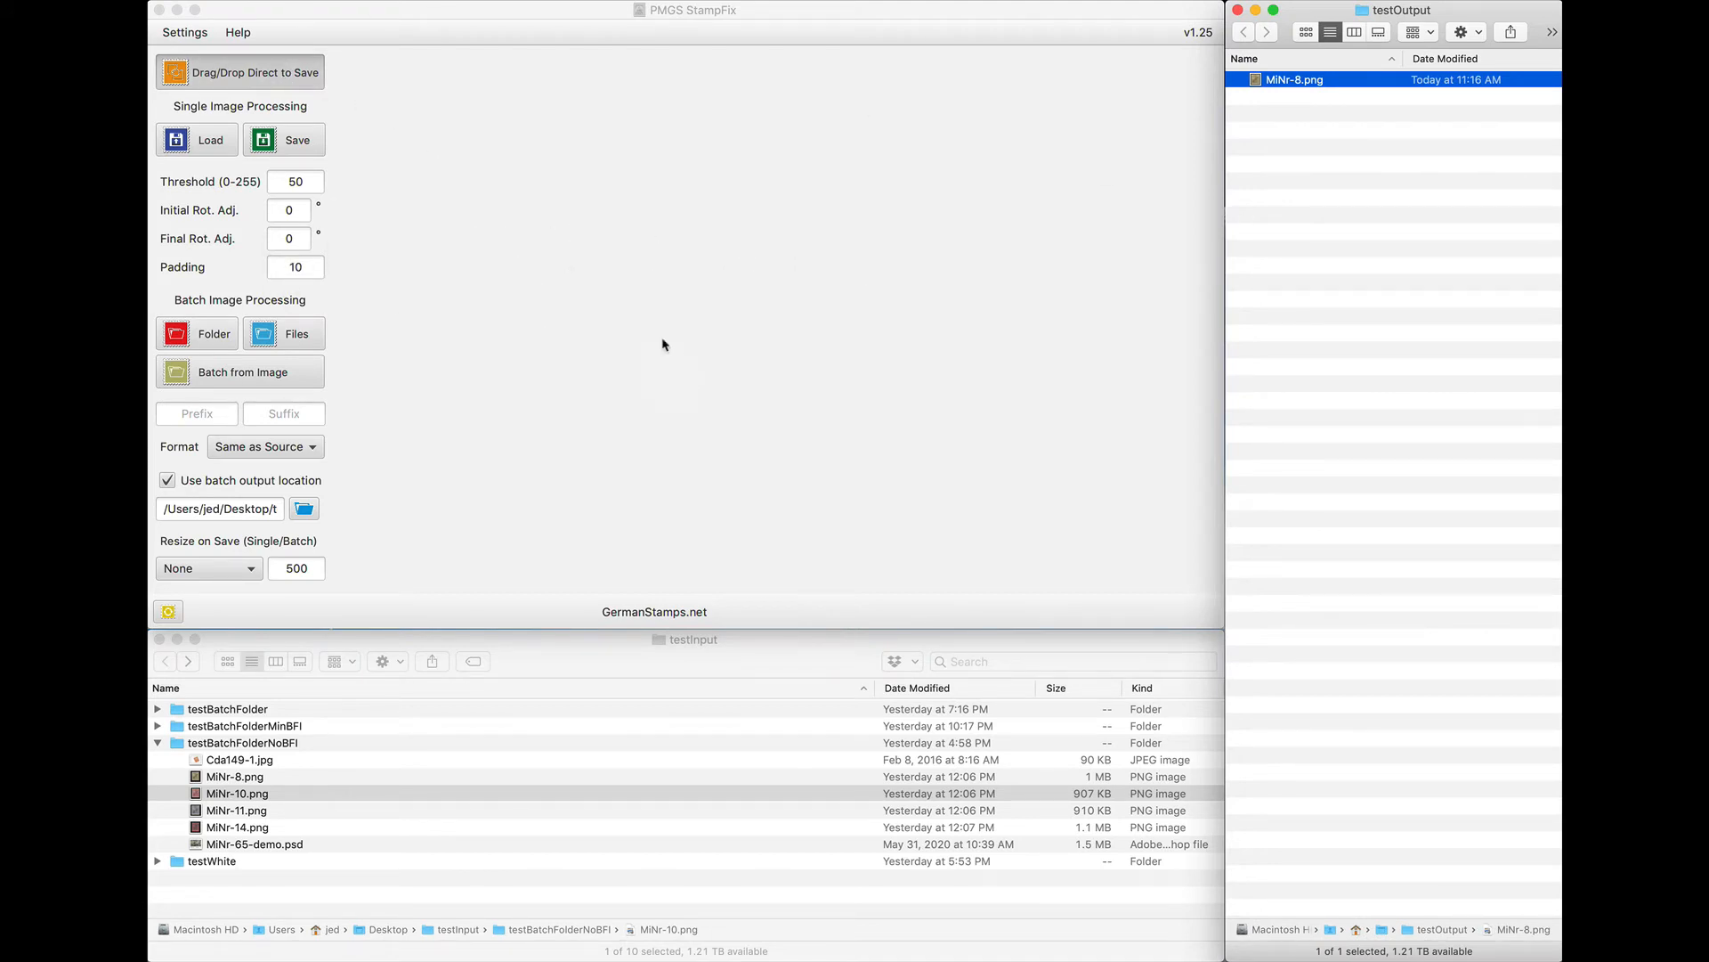
pyautogui.moveTo(1326, 82); pyautogui.dragTo(1705, 725)
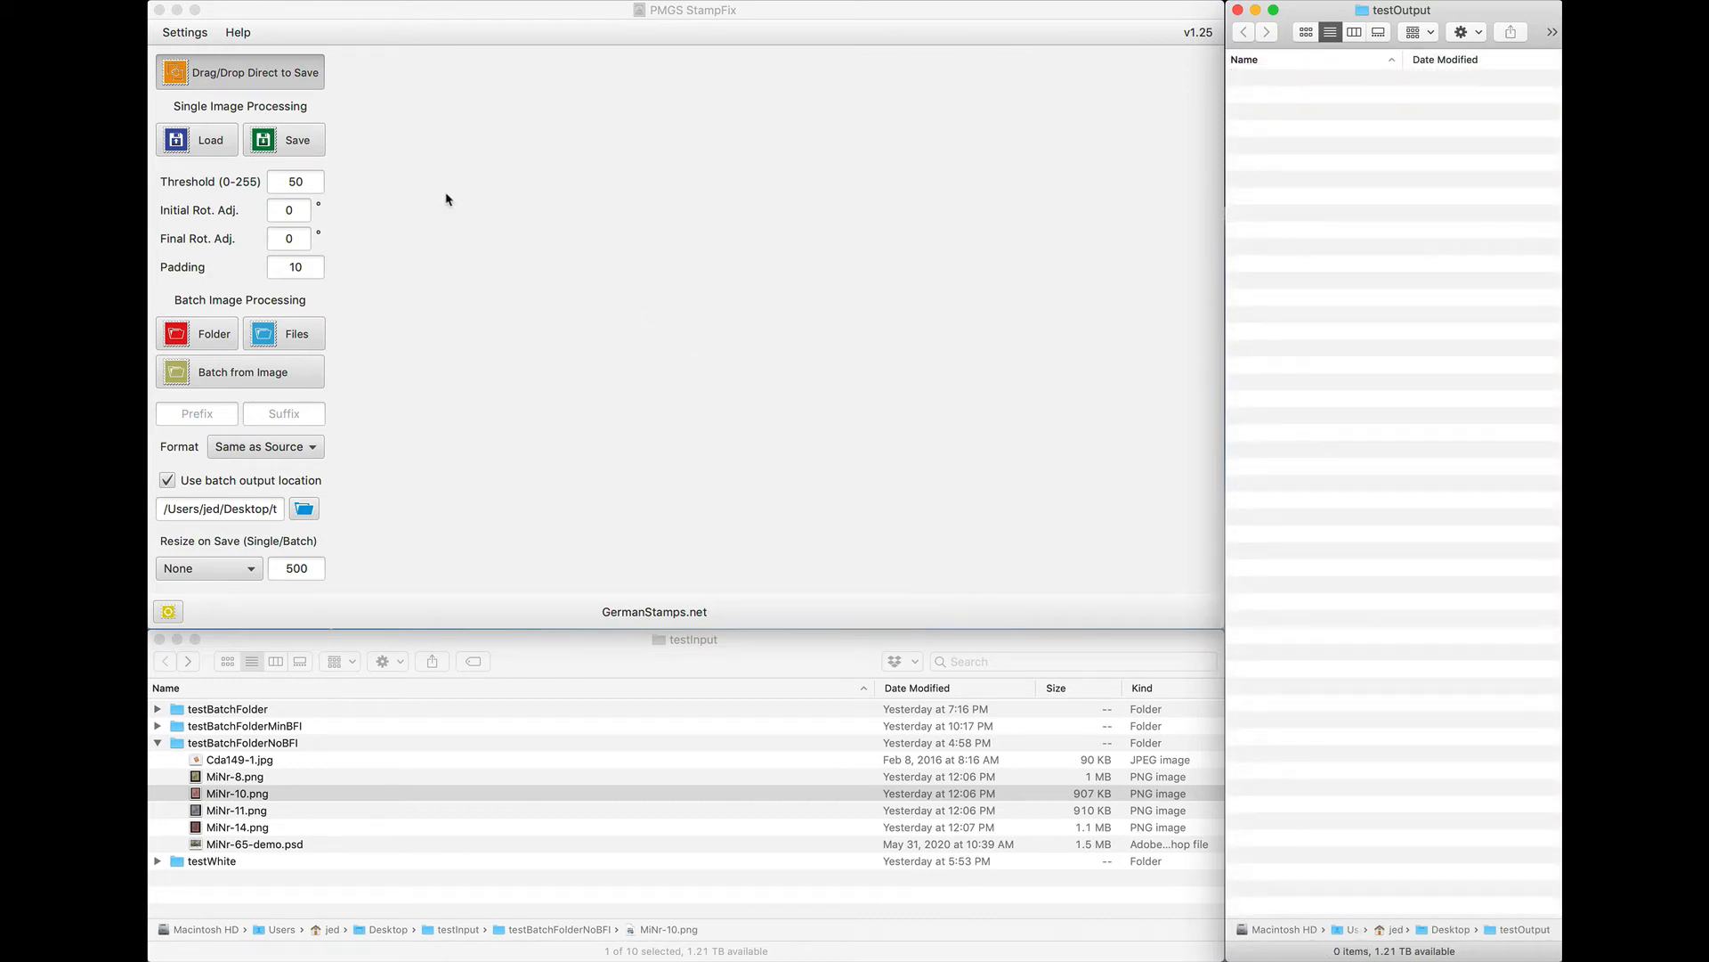
# Turn off Drag/Drop Direct to Save and load colonies_black_loose.png from testBatchFolder into StampFix for Batch from Image.
pyautogui.click(293, 79)
pyautogui.click(305, 389)
pyautogui.click(159, 744)
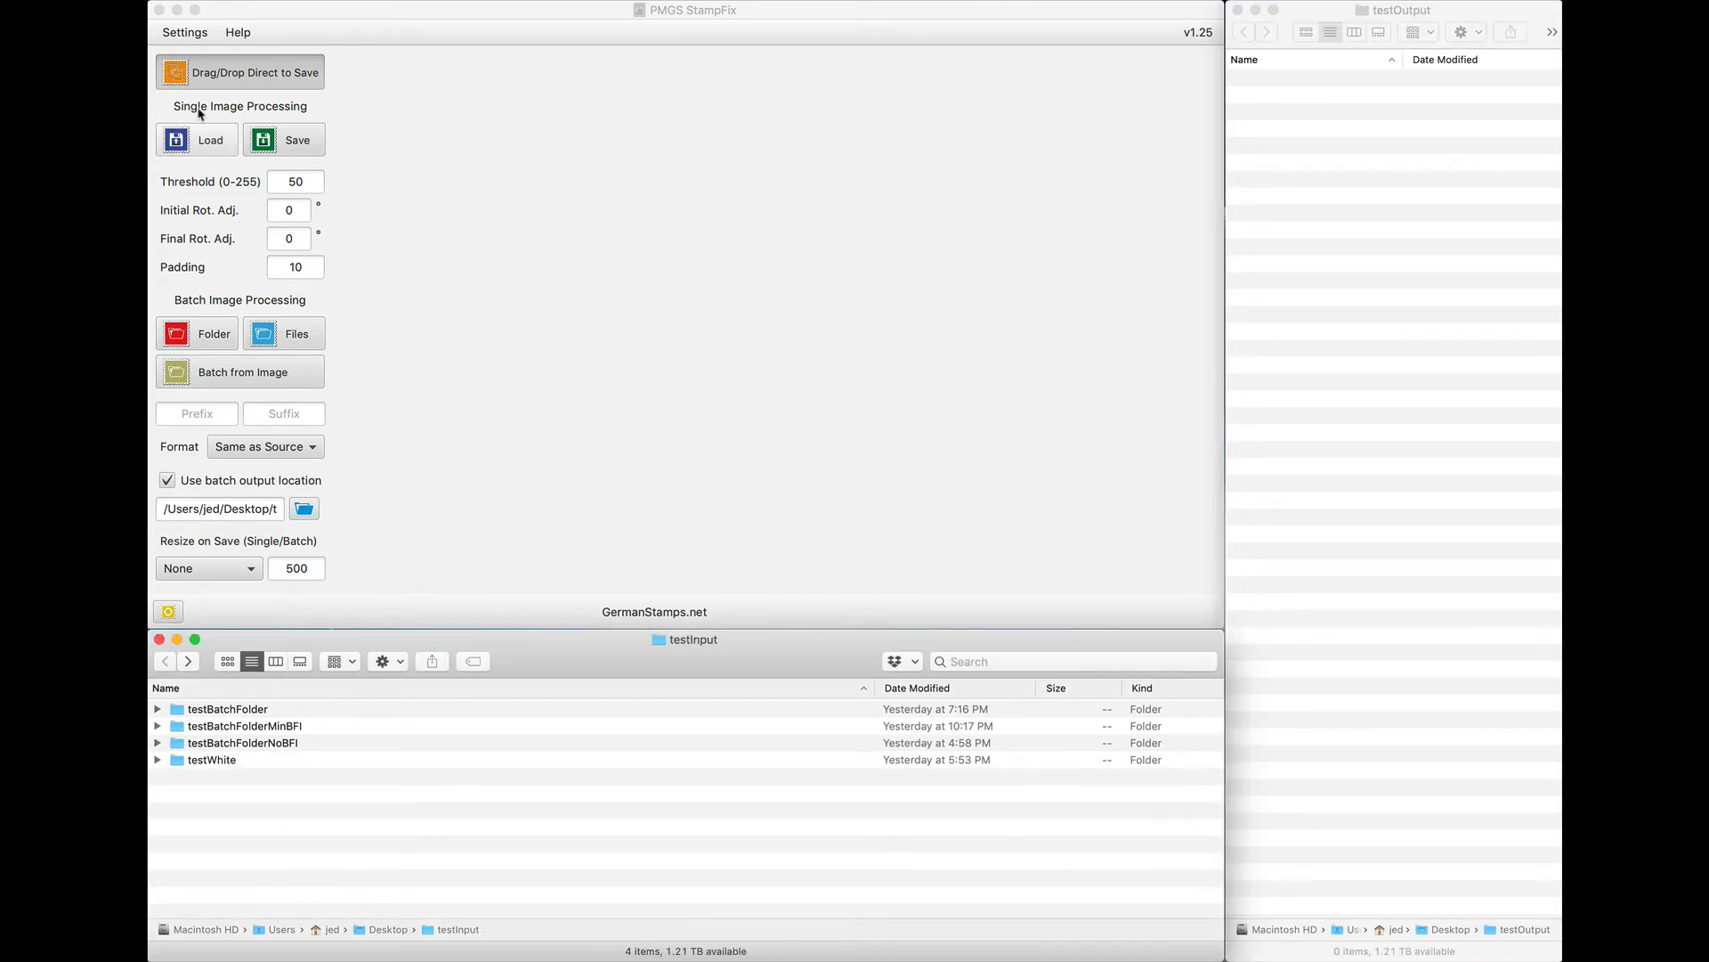
pyautogui.click(245, 81)
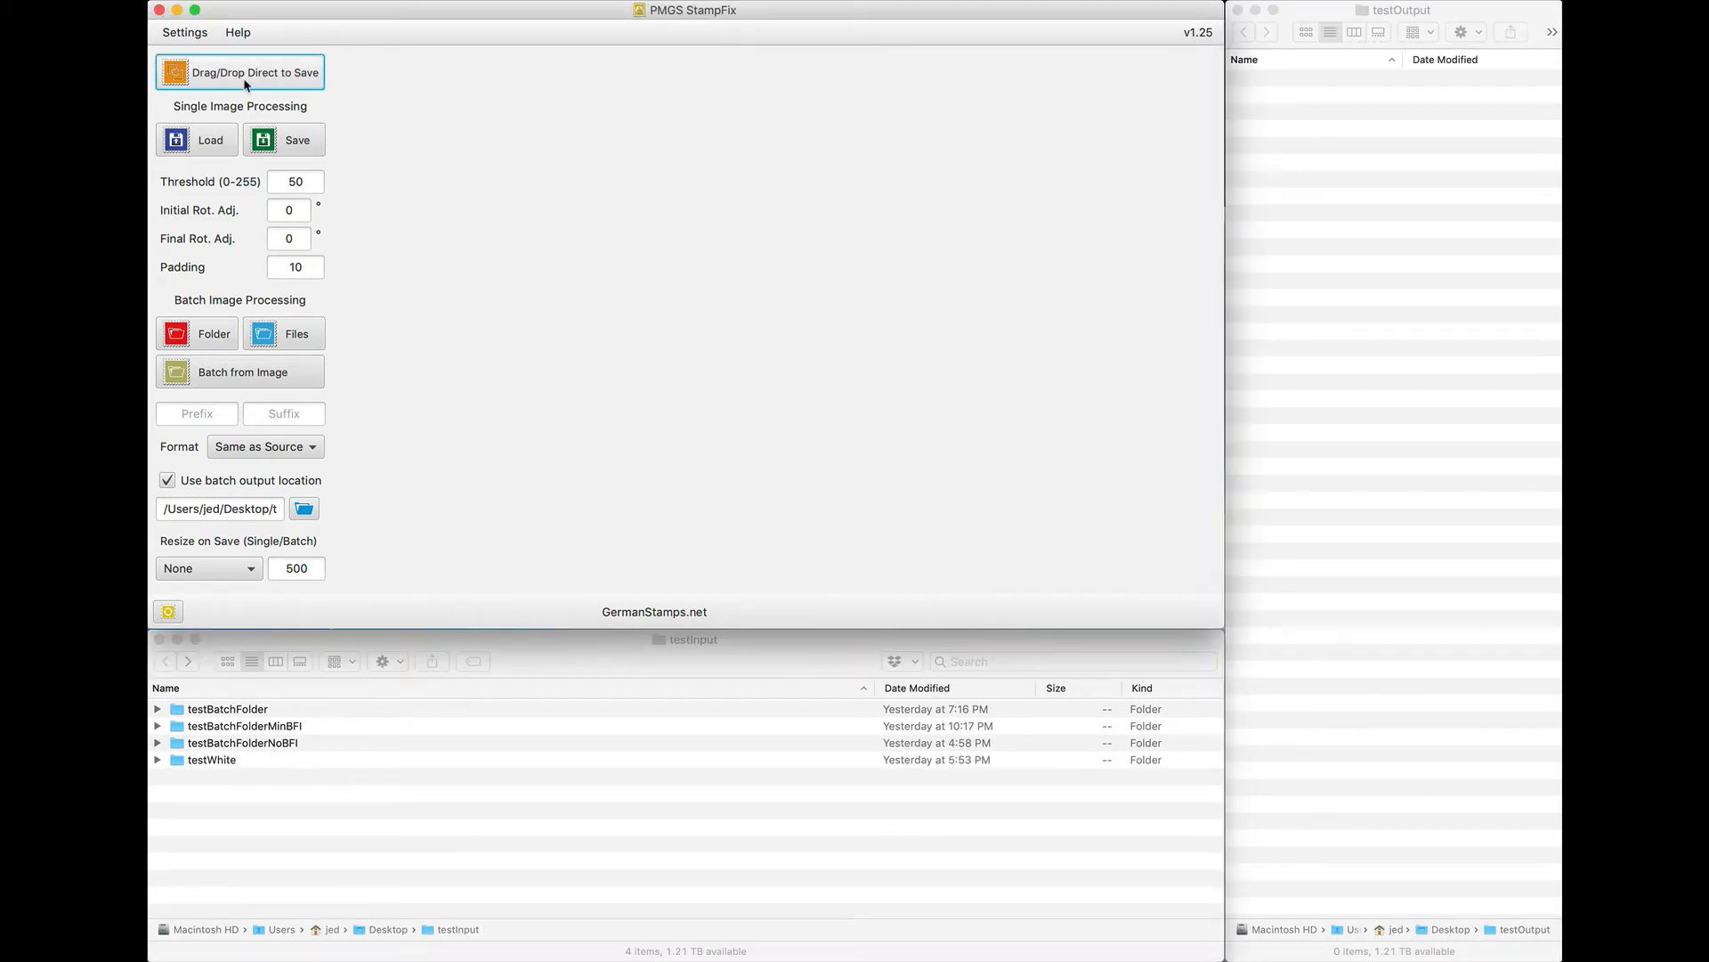
pyautogui.click(158, 710)
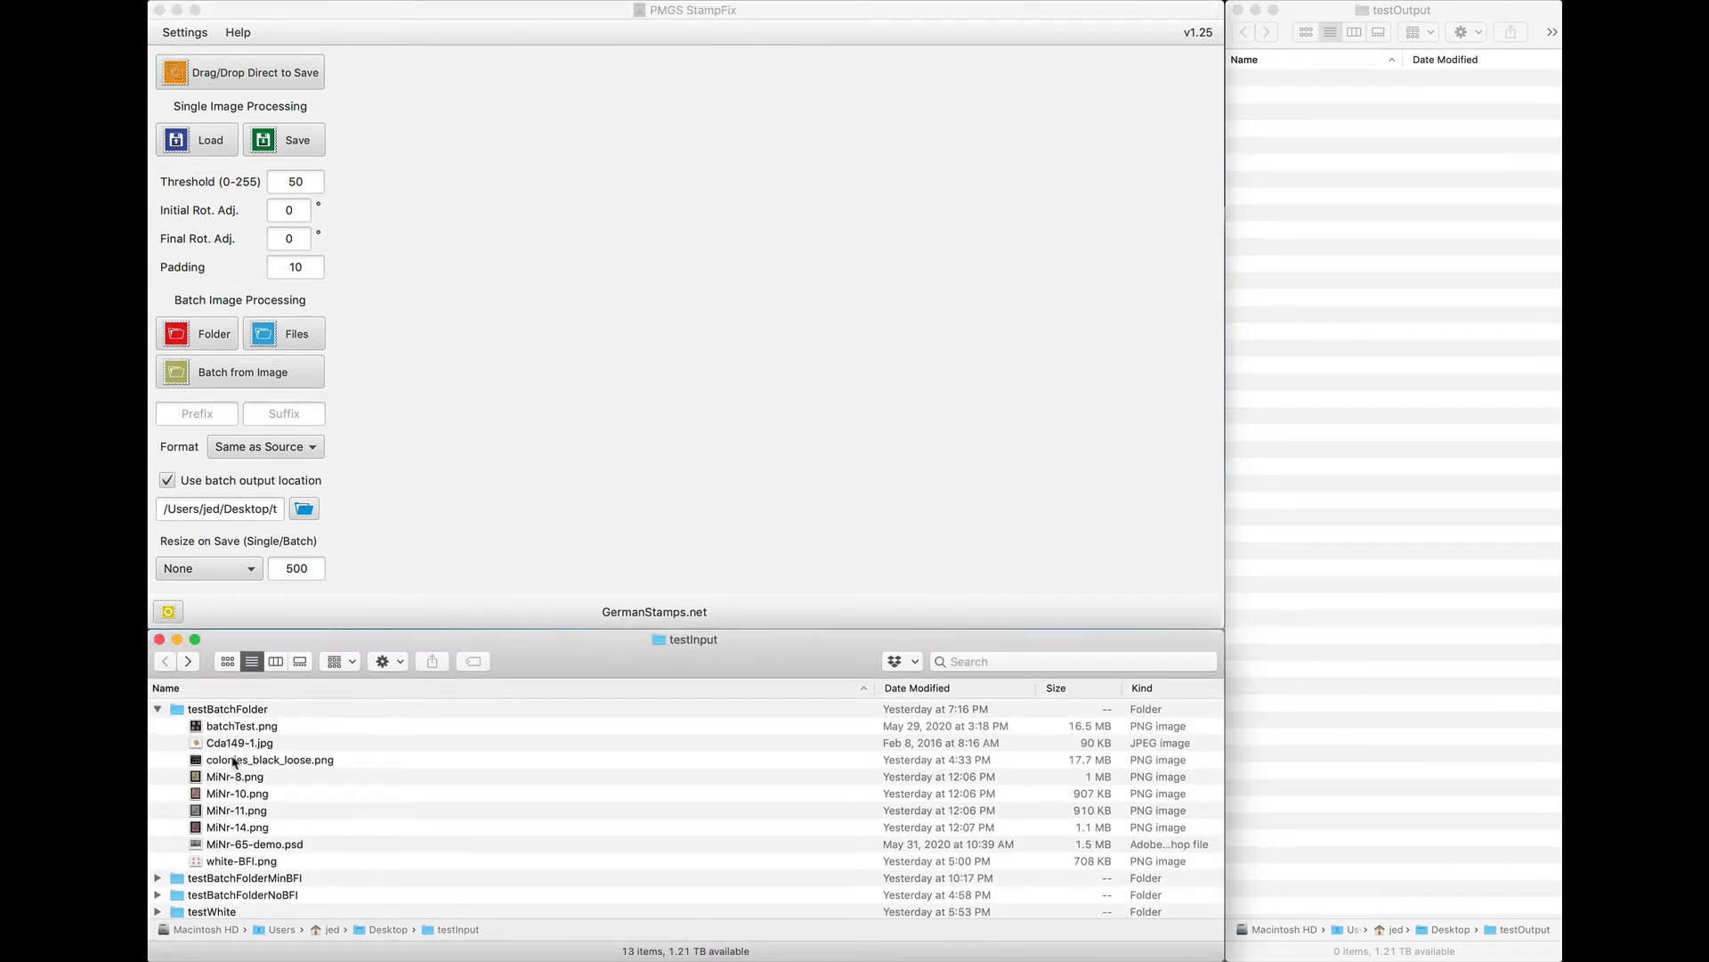
pyautogui.moveTo(233, 761); pyautogui.dragTo(591, 311)
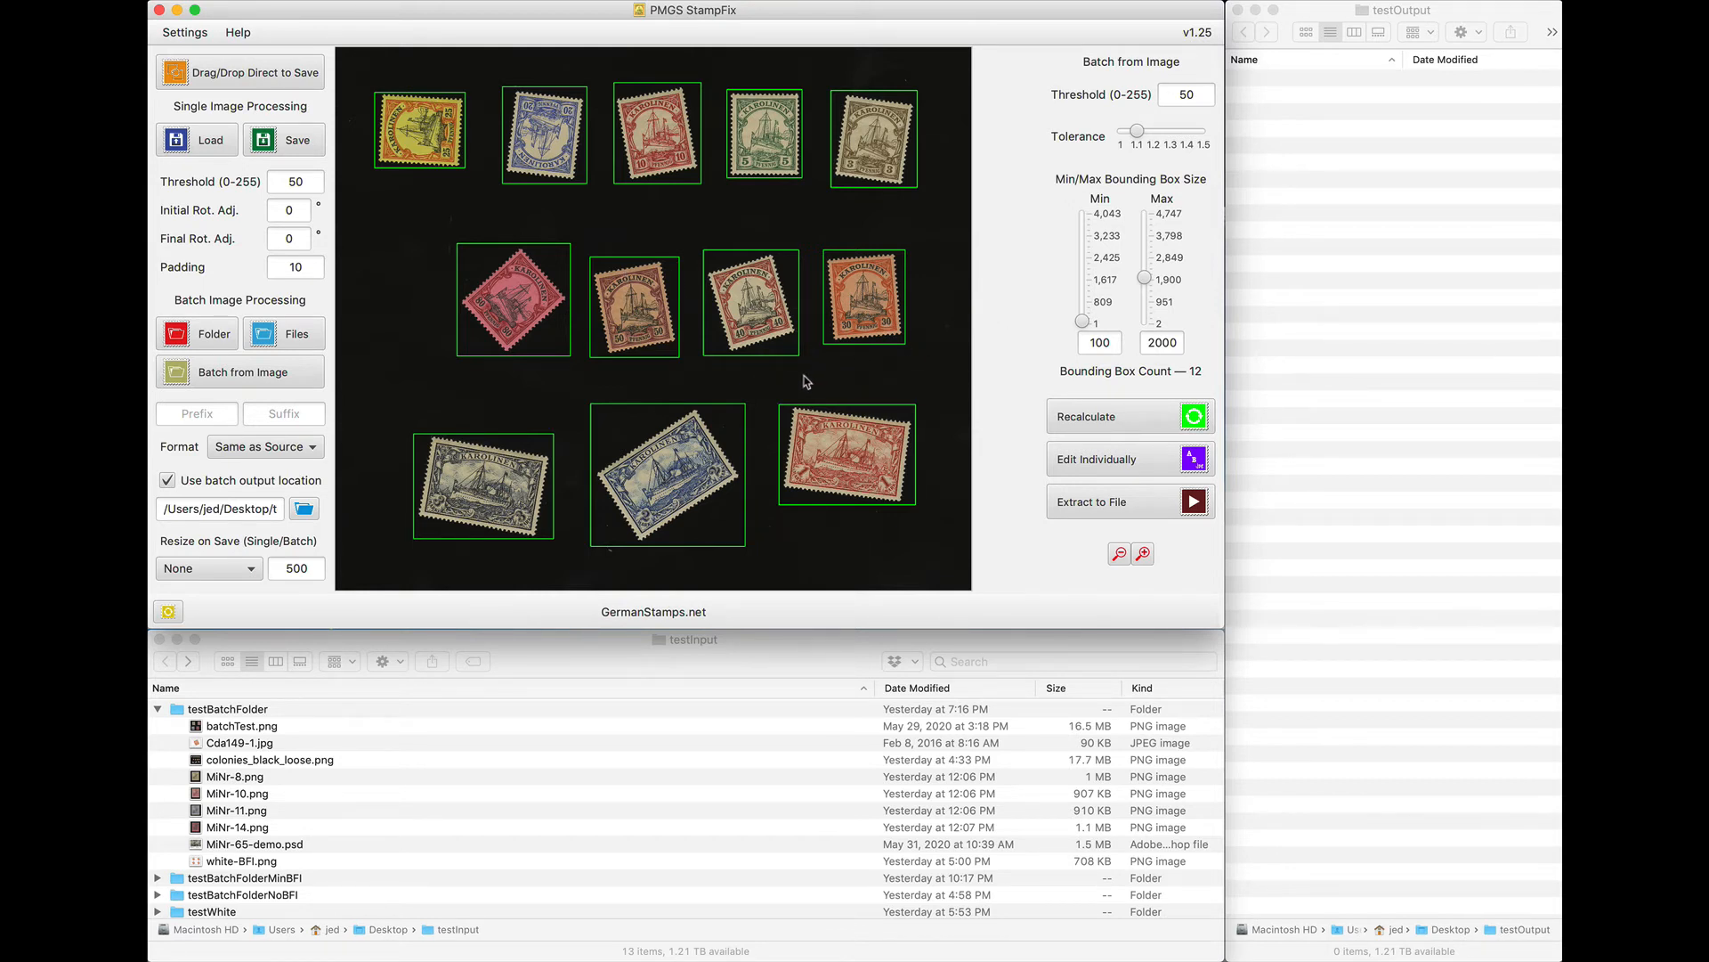
# Turn on Drag/Drop Direct to Save, extract the stamps of colonies_black_loose.png straight to file, and dismiss the result message.
pyautogui.click(263, 85)
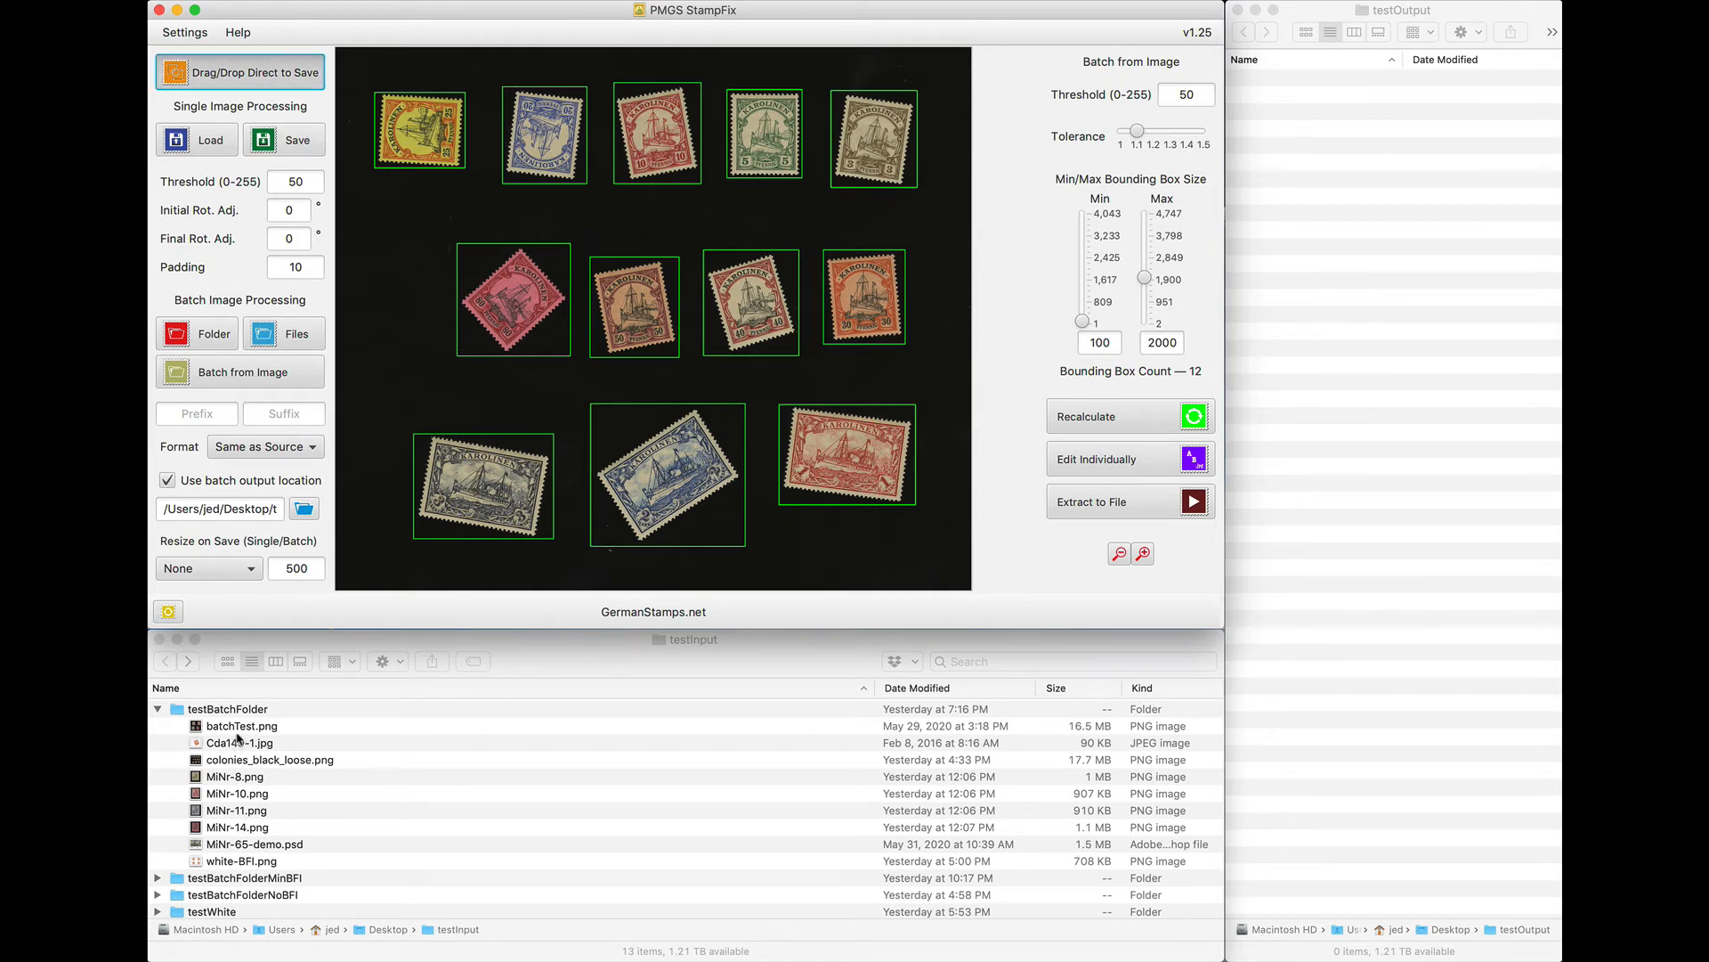
pyautogui.moveTo(231, 761); pyautogui.dragTo(653, 263)
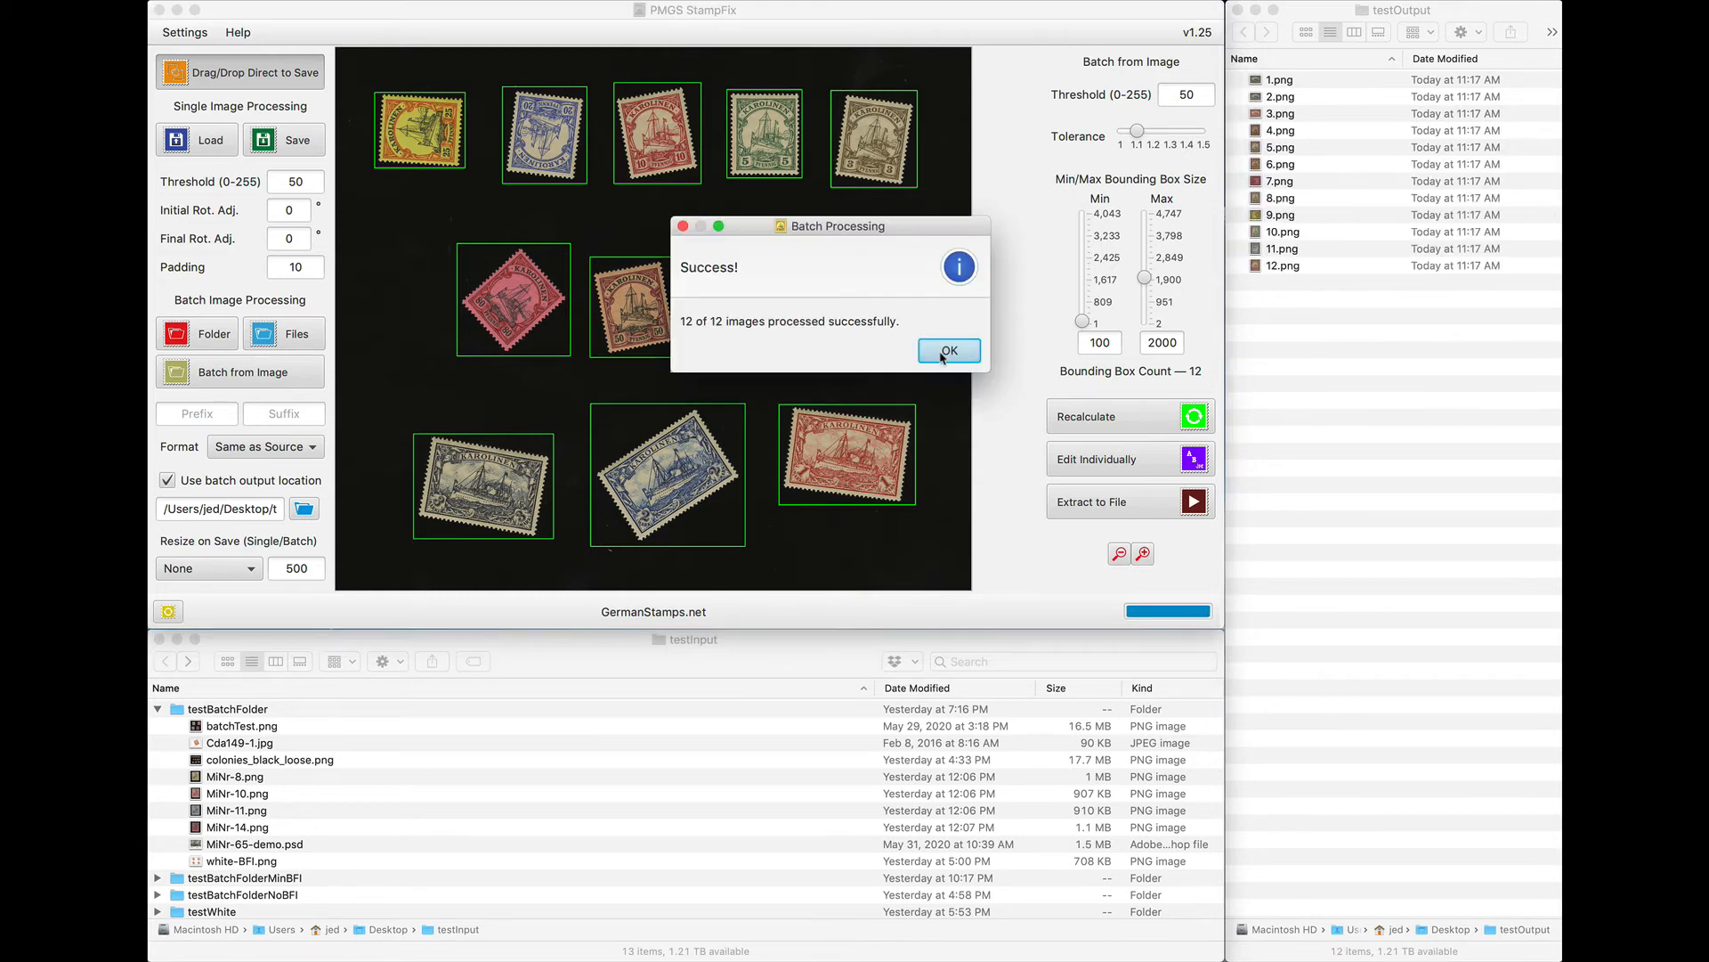
pyautogui.click(948, 350)
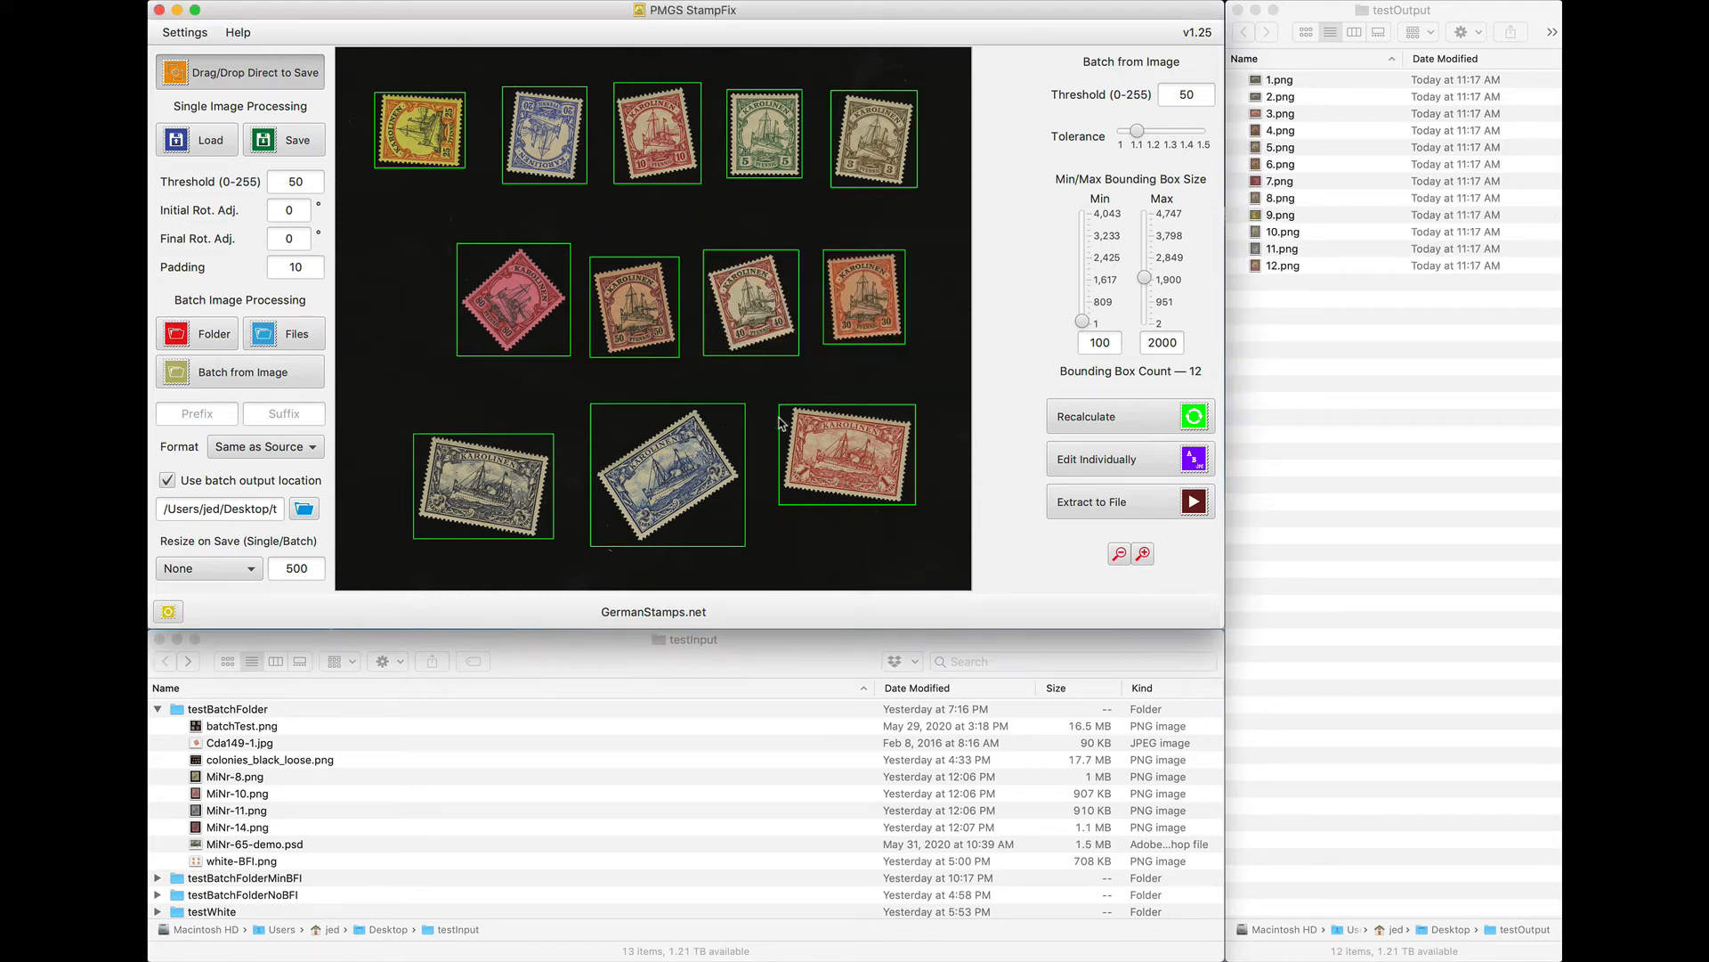
# Select all the extracted stamp images in testOutput and delete them.
pyautogui.click(1293, 253)
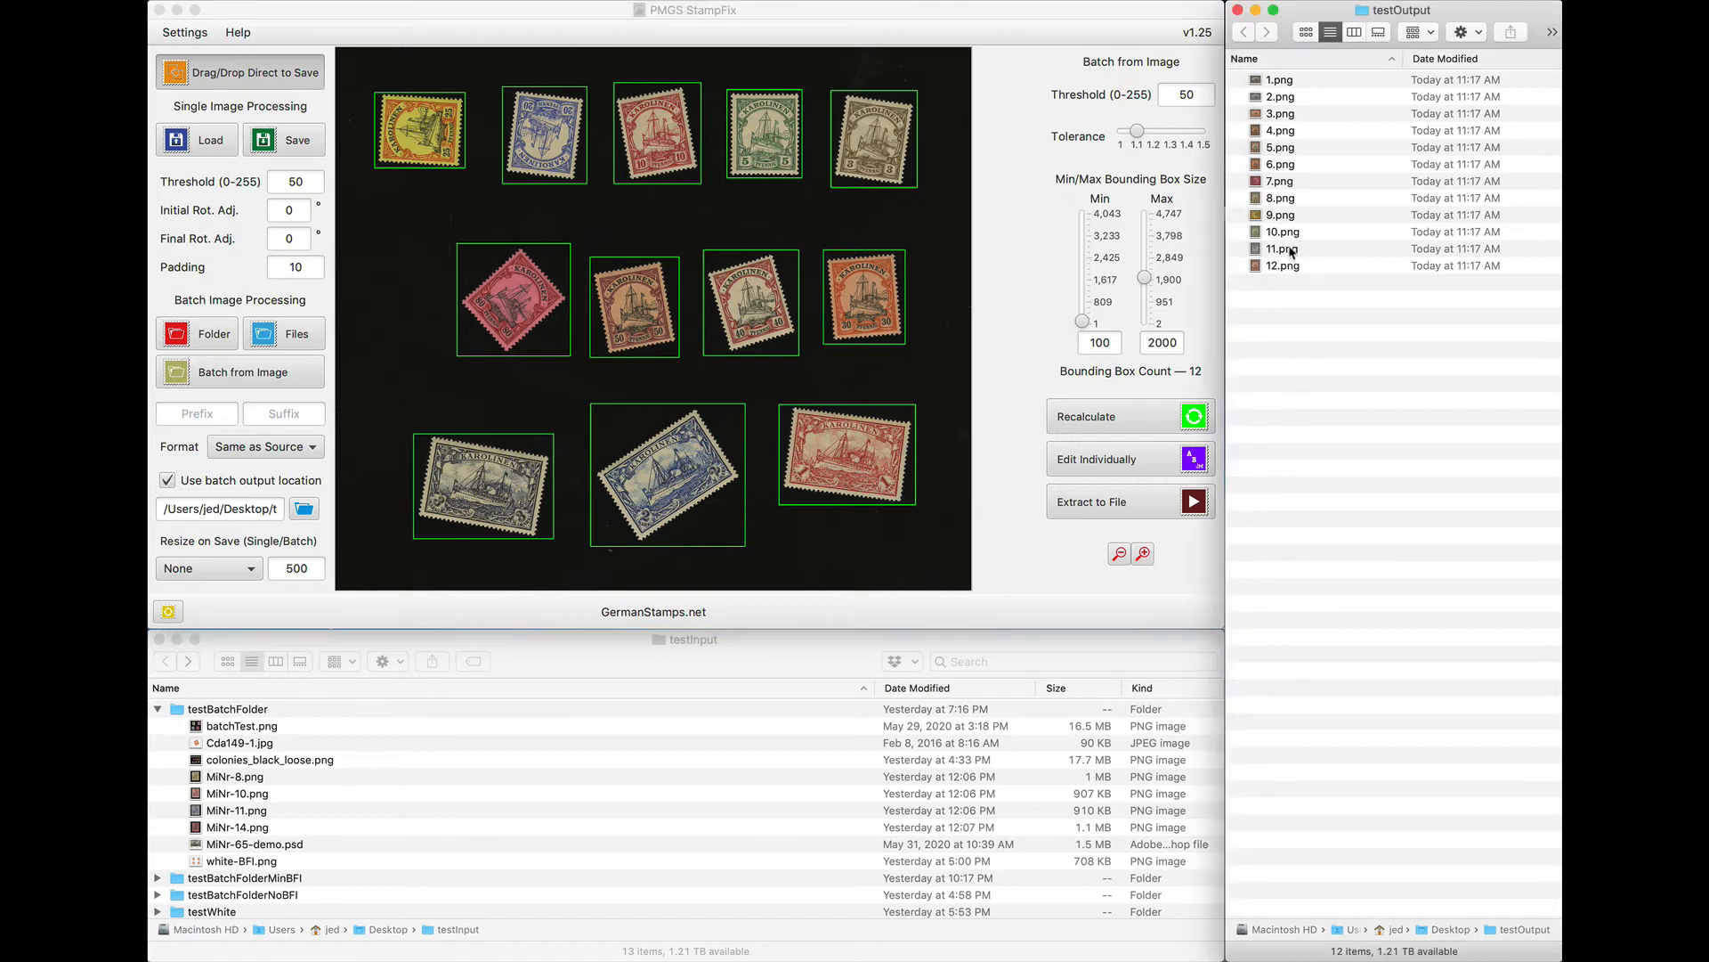
pyautogui.click(1294, 249)
pyautogui.press('super+a')
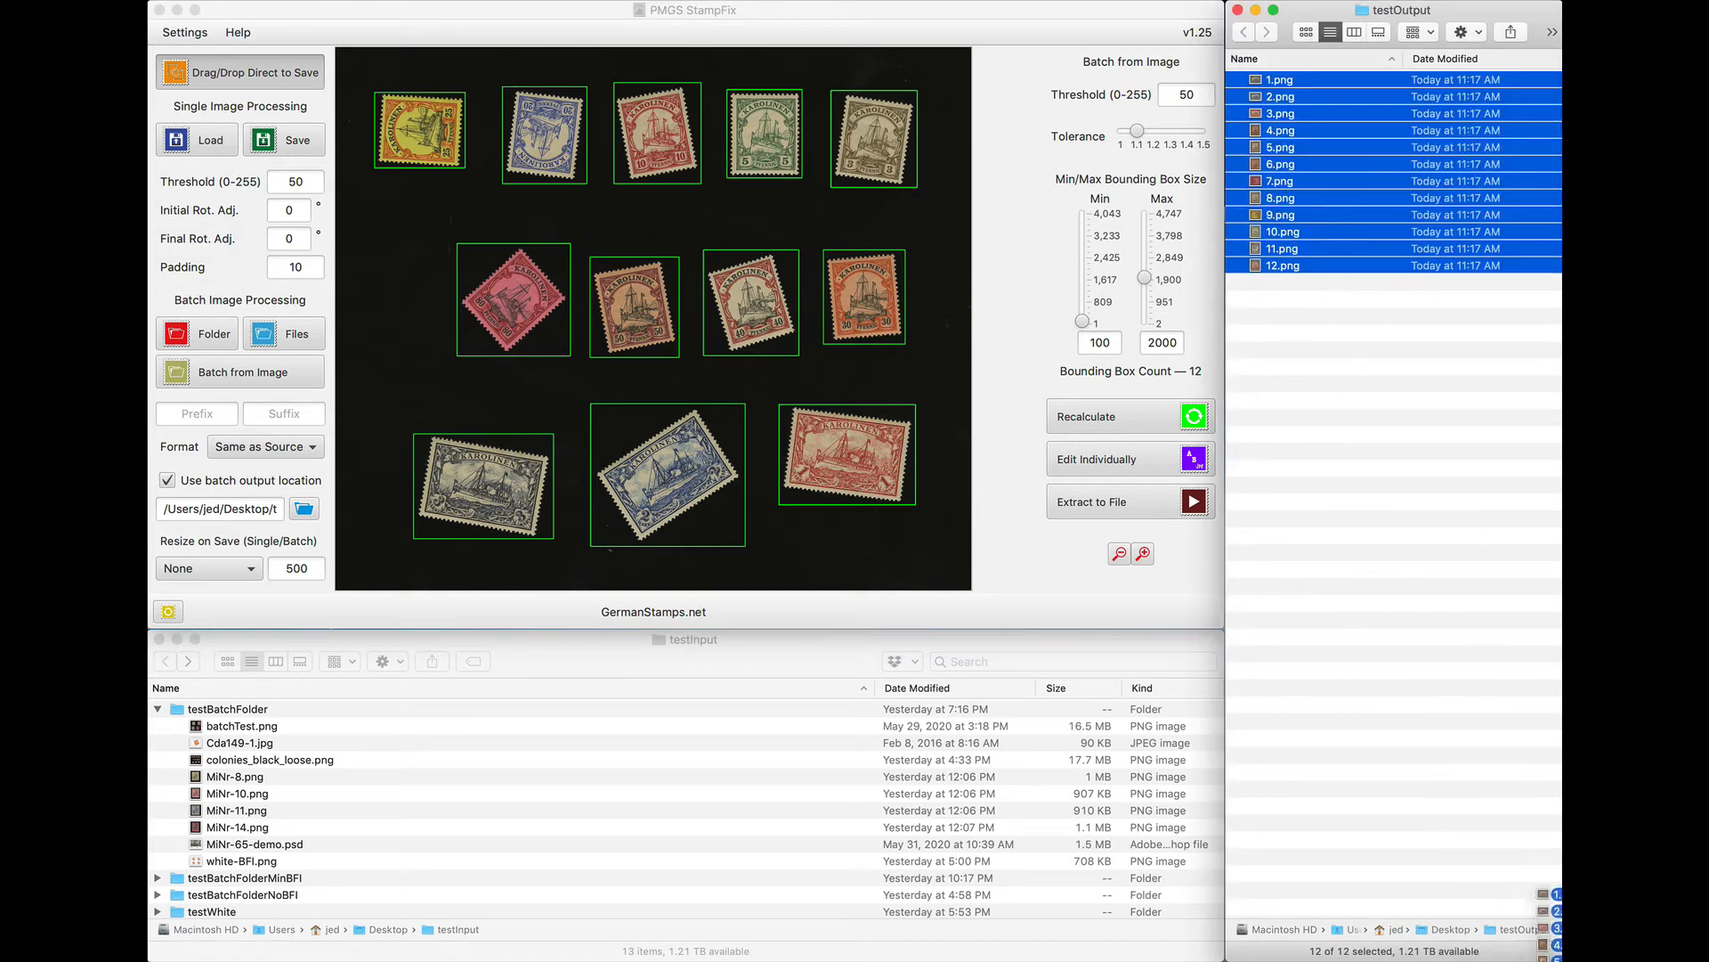
pyautogui.press('super+BackSpace')
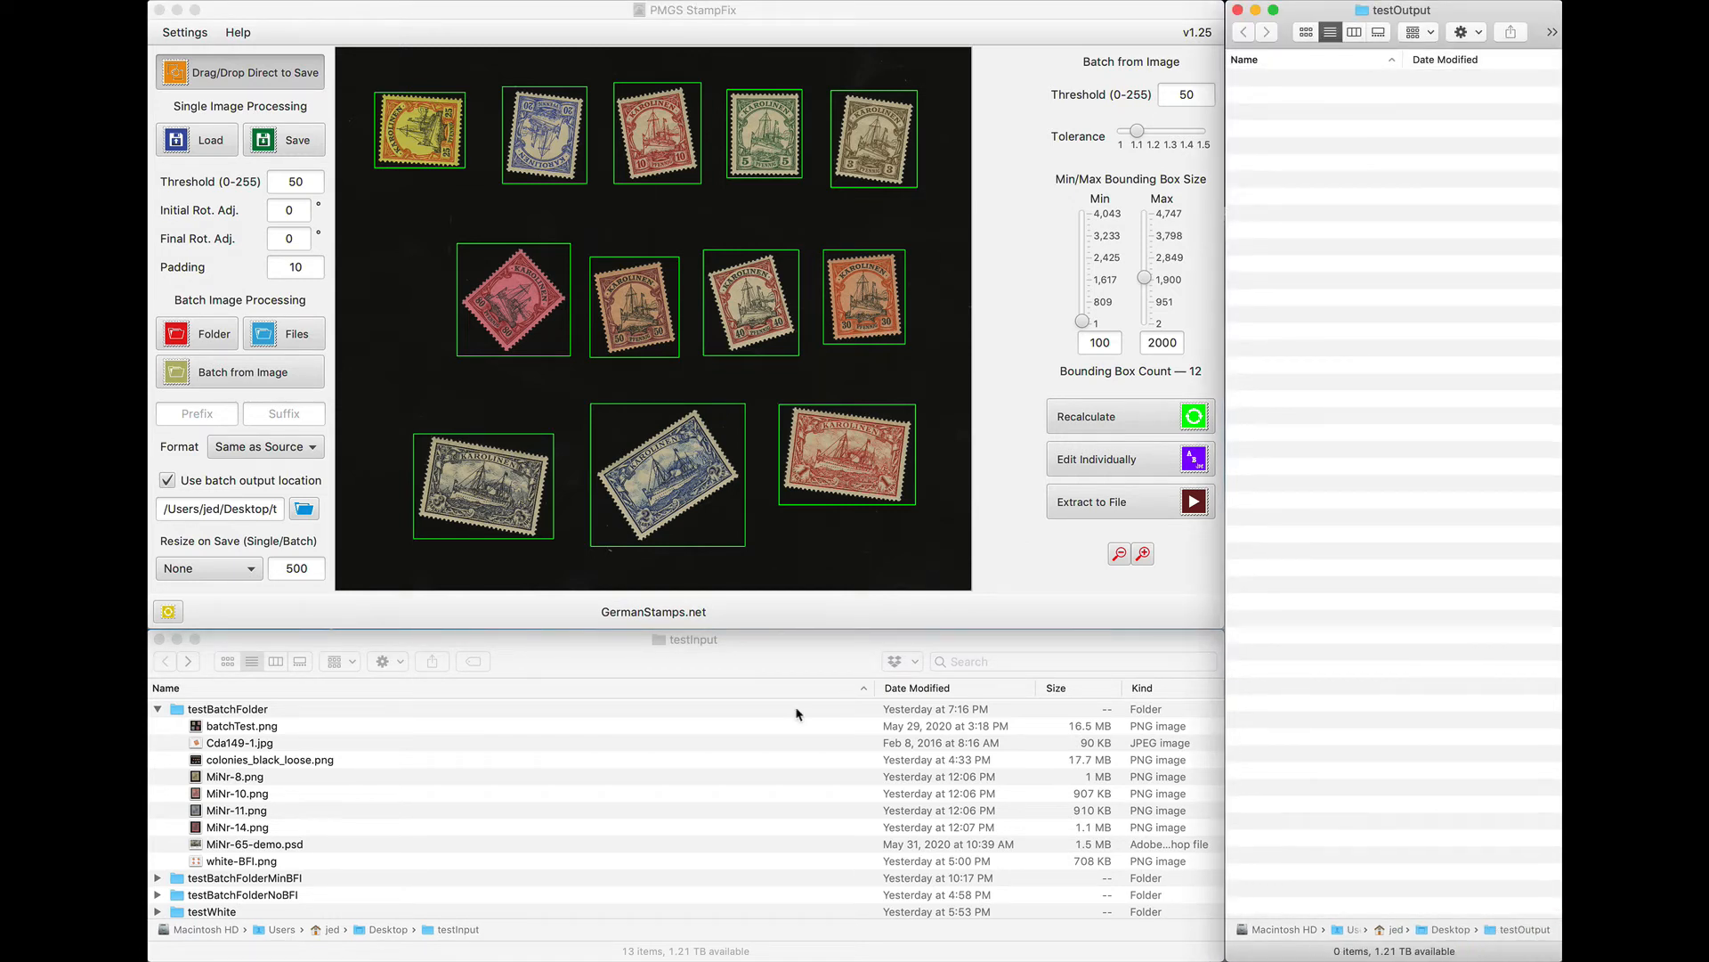
# Collapse testBatchFolder in the testInput window and open the testBatchFolderMinBFI folder in icon view.
pyautogui.click(159, 709)
pyautogui.click(158, 725)
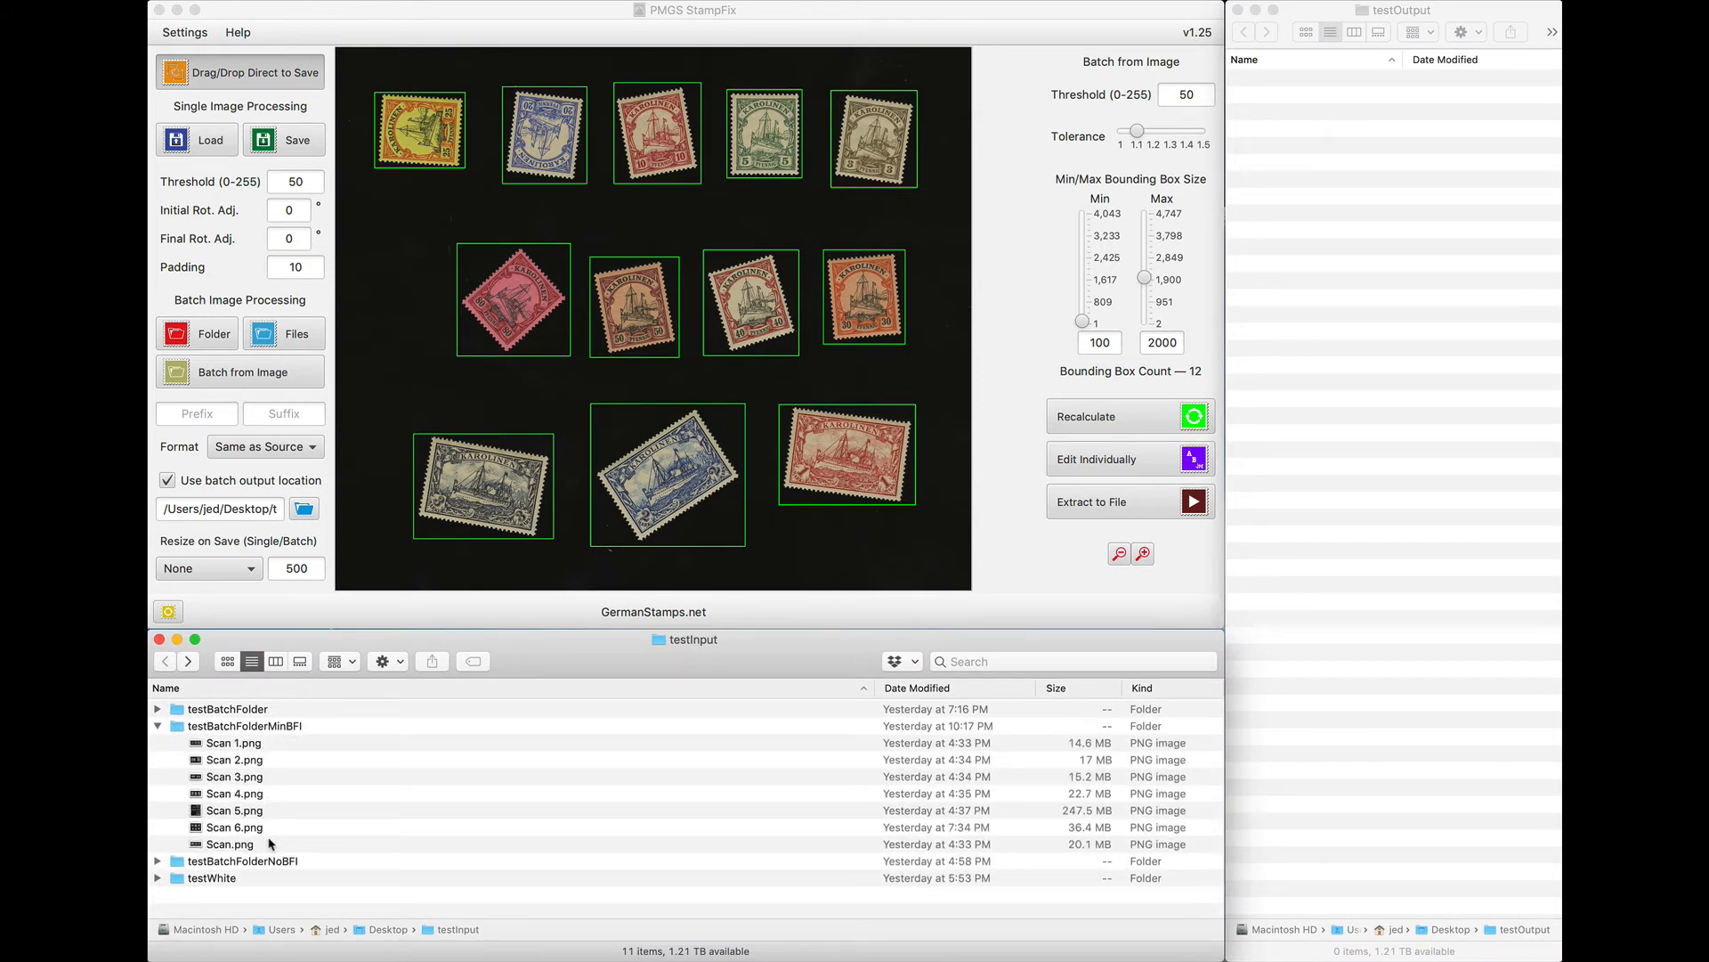
pyautogui.click(243, 781)
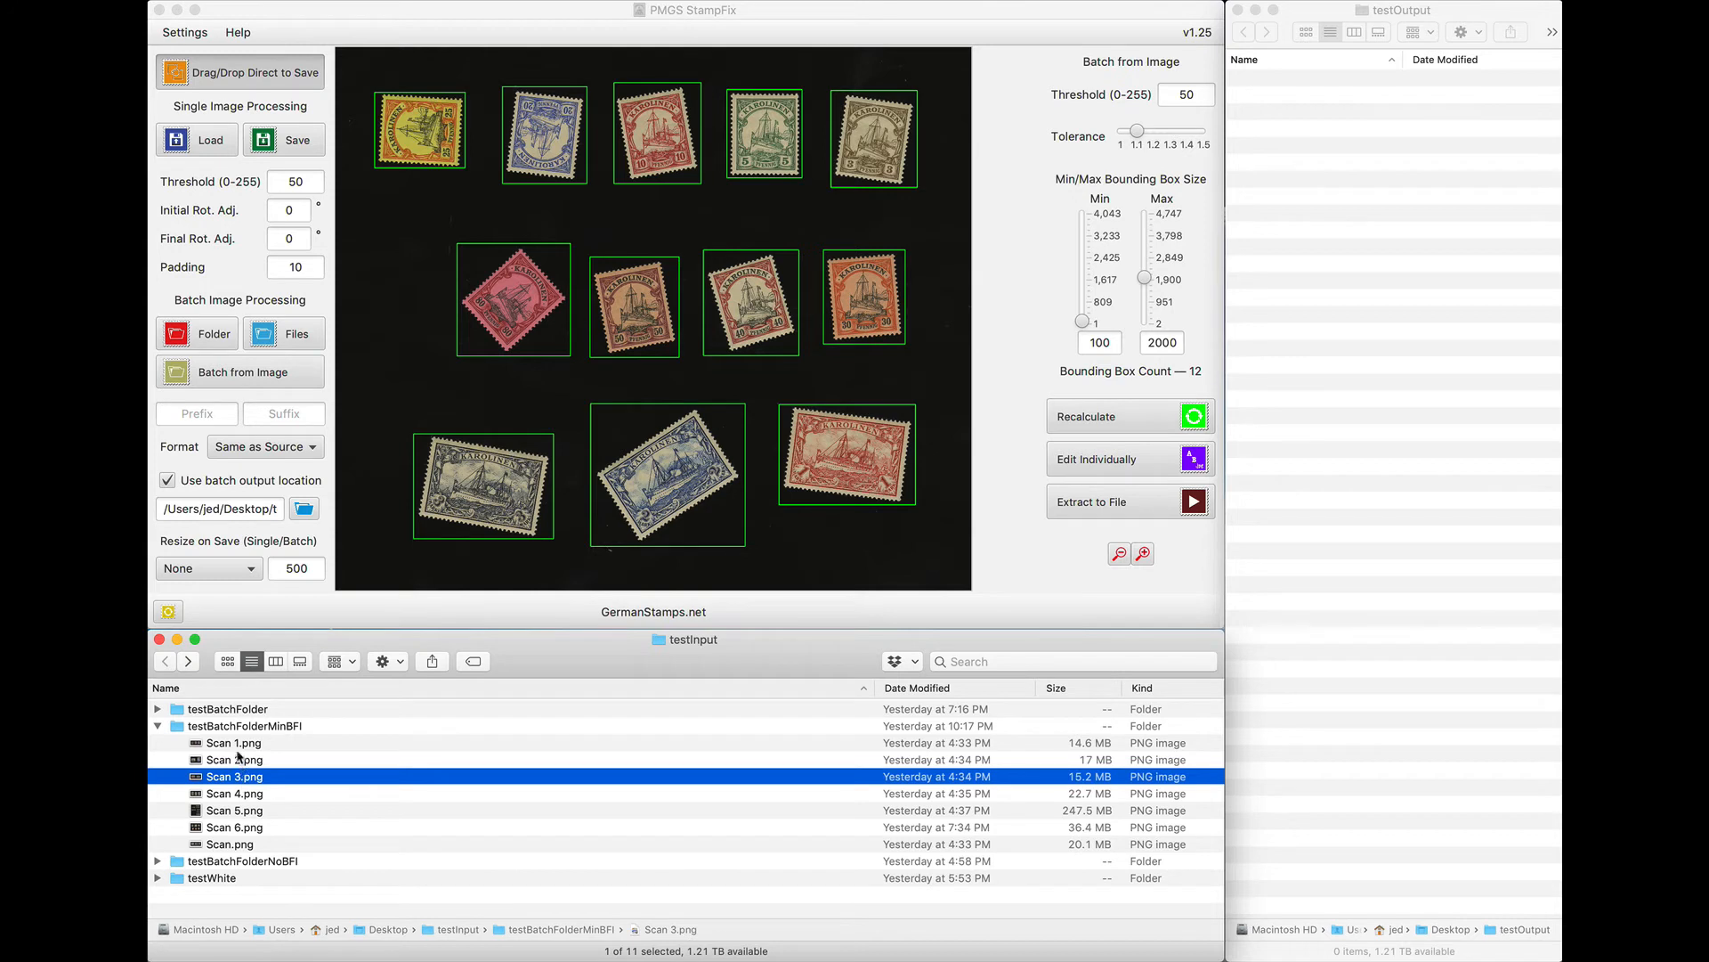
pyautogui.click(228, 662)
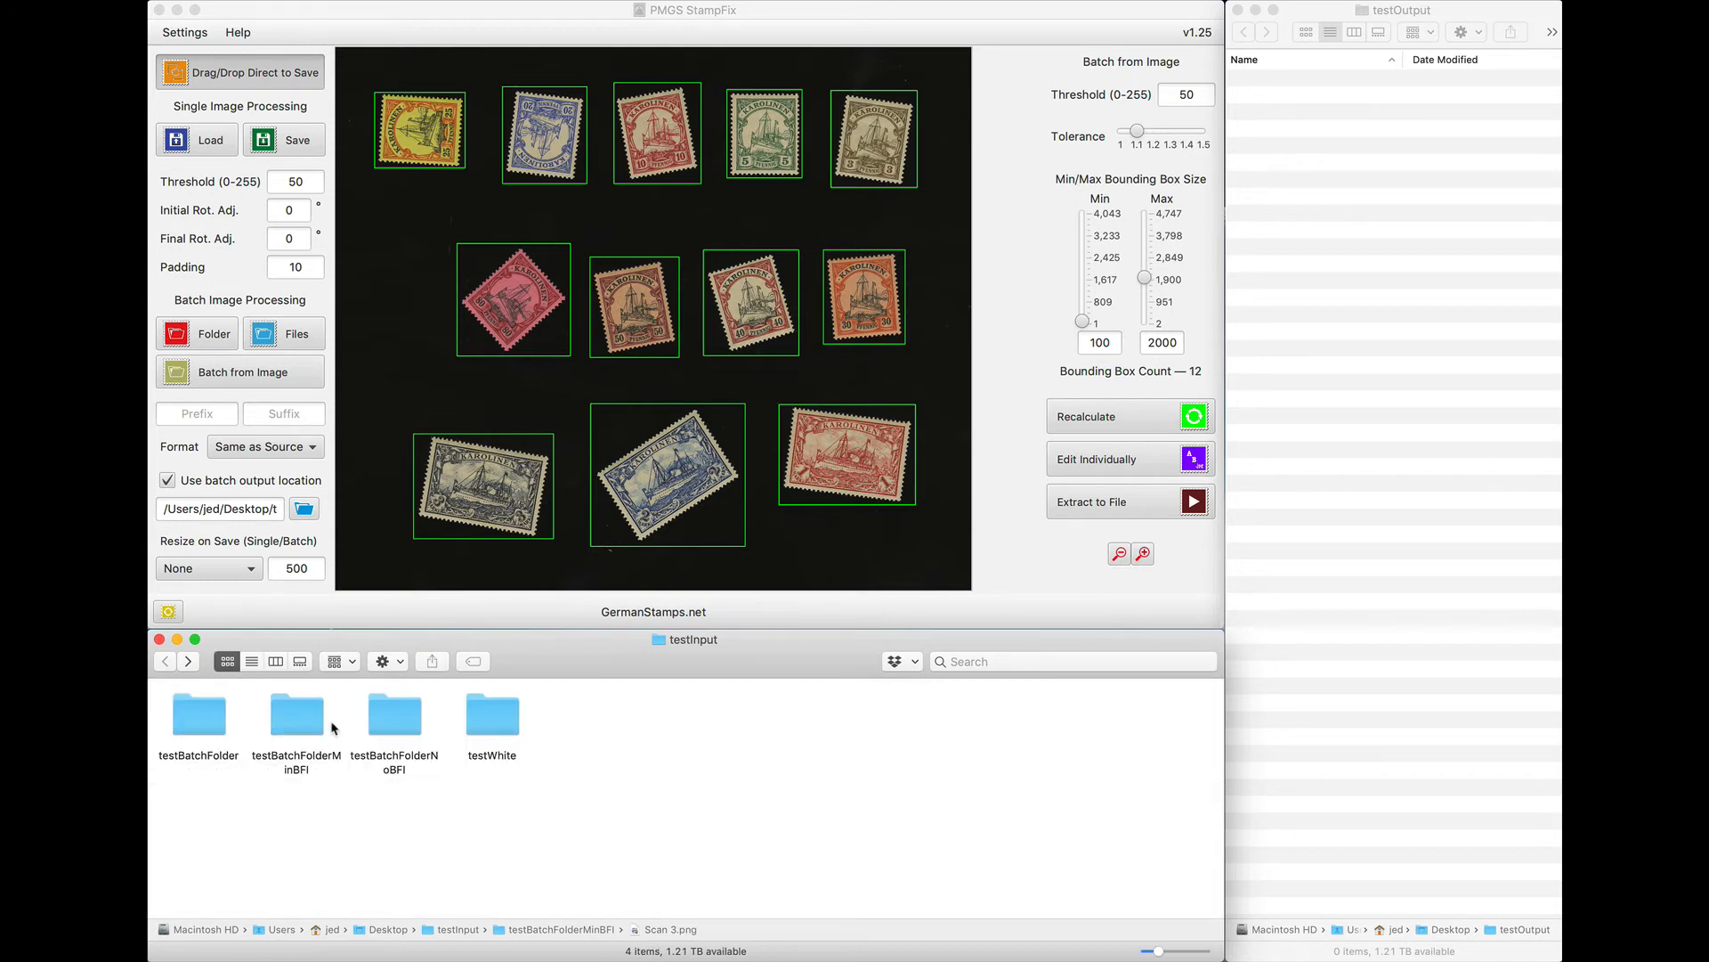
pyautogui.doubleClick(397, 714)
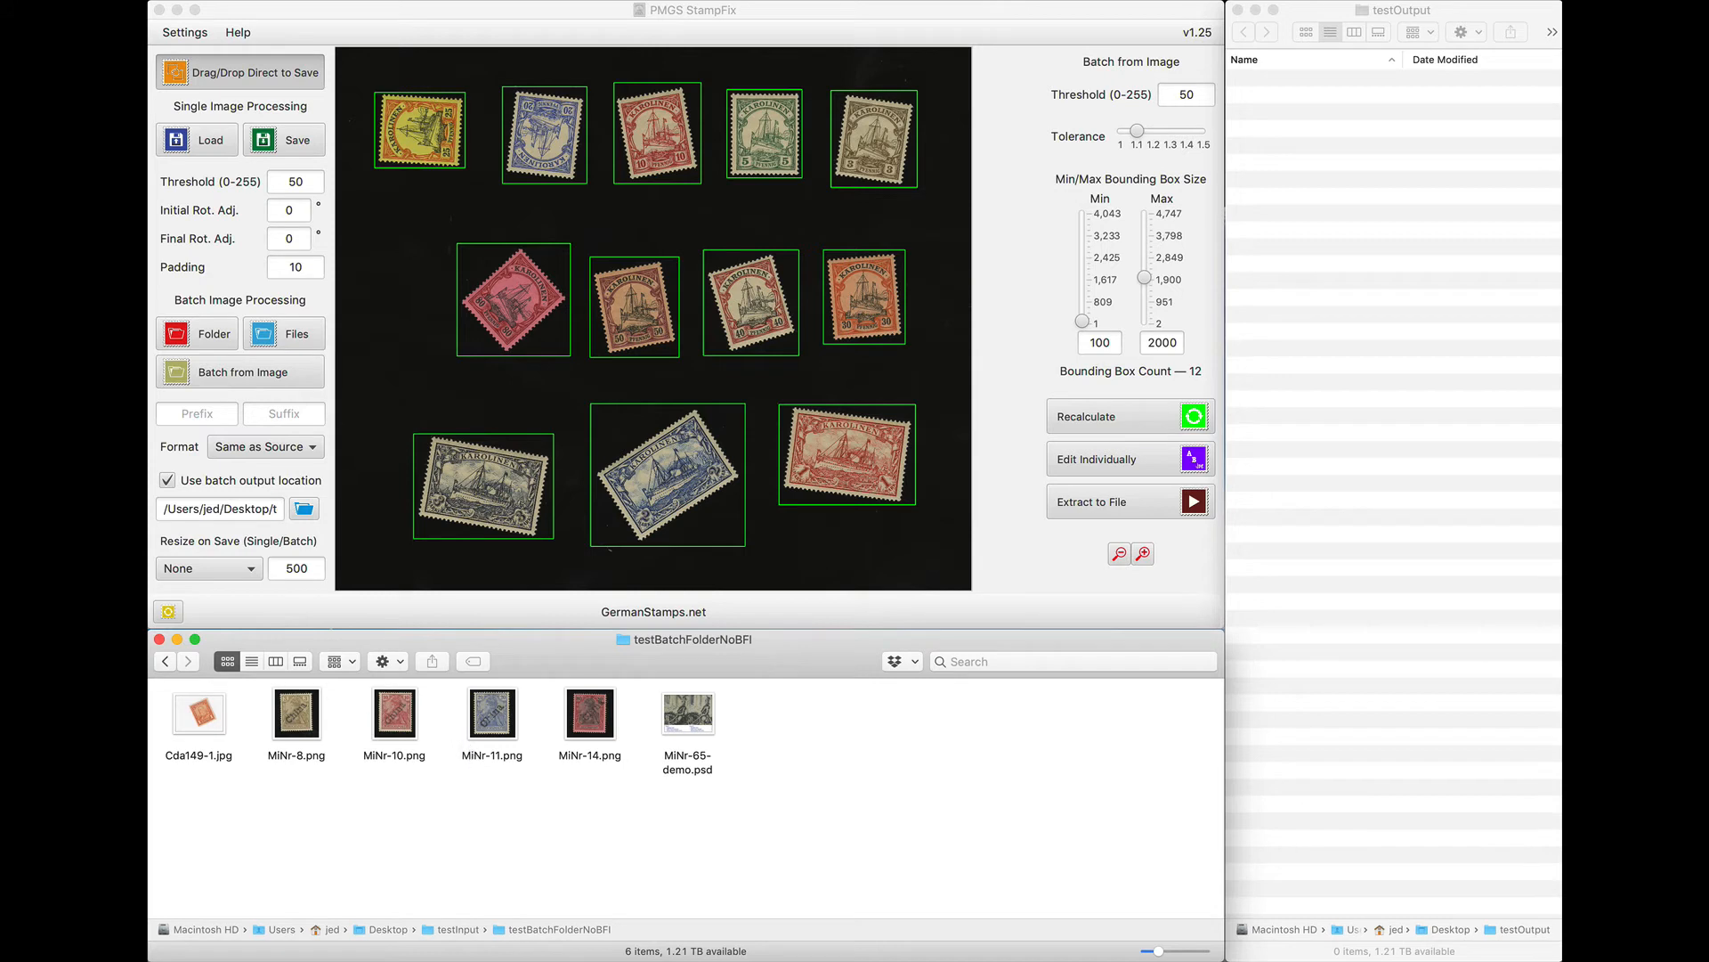
pyautogui.click(165, 661)
pyautogui.doubleClick(317, 714)
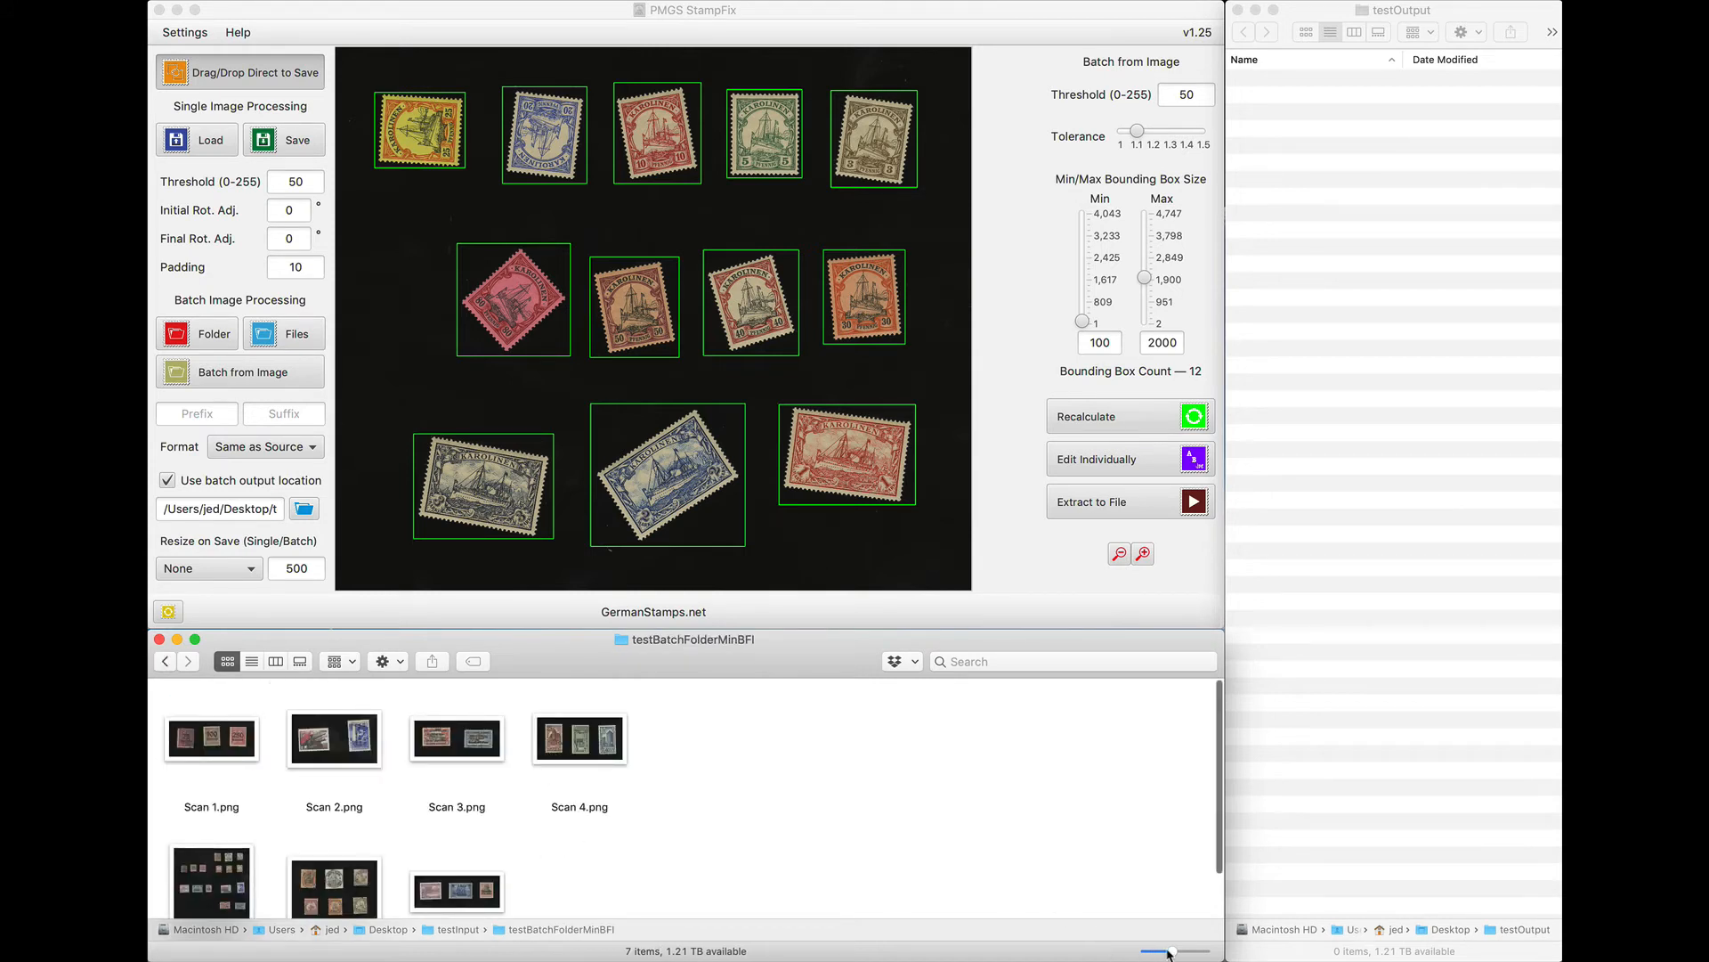
# Enlarge the thumbnails in testBatchFolderMinBFI to examine the multi-stamp scans, then shrink them and return the folder to list view.
pyautogui.moveTo(1172, 952); pyautogui.dragTo(1183, 953)
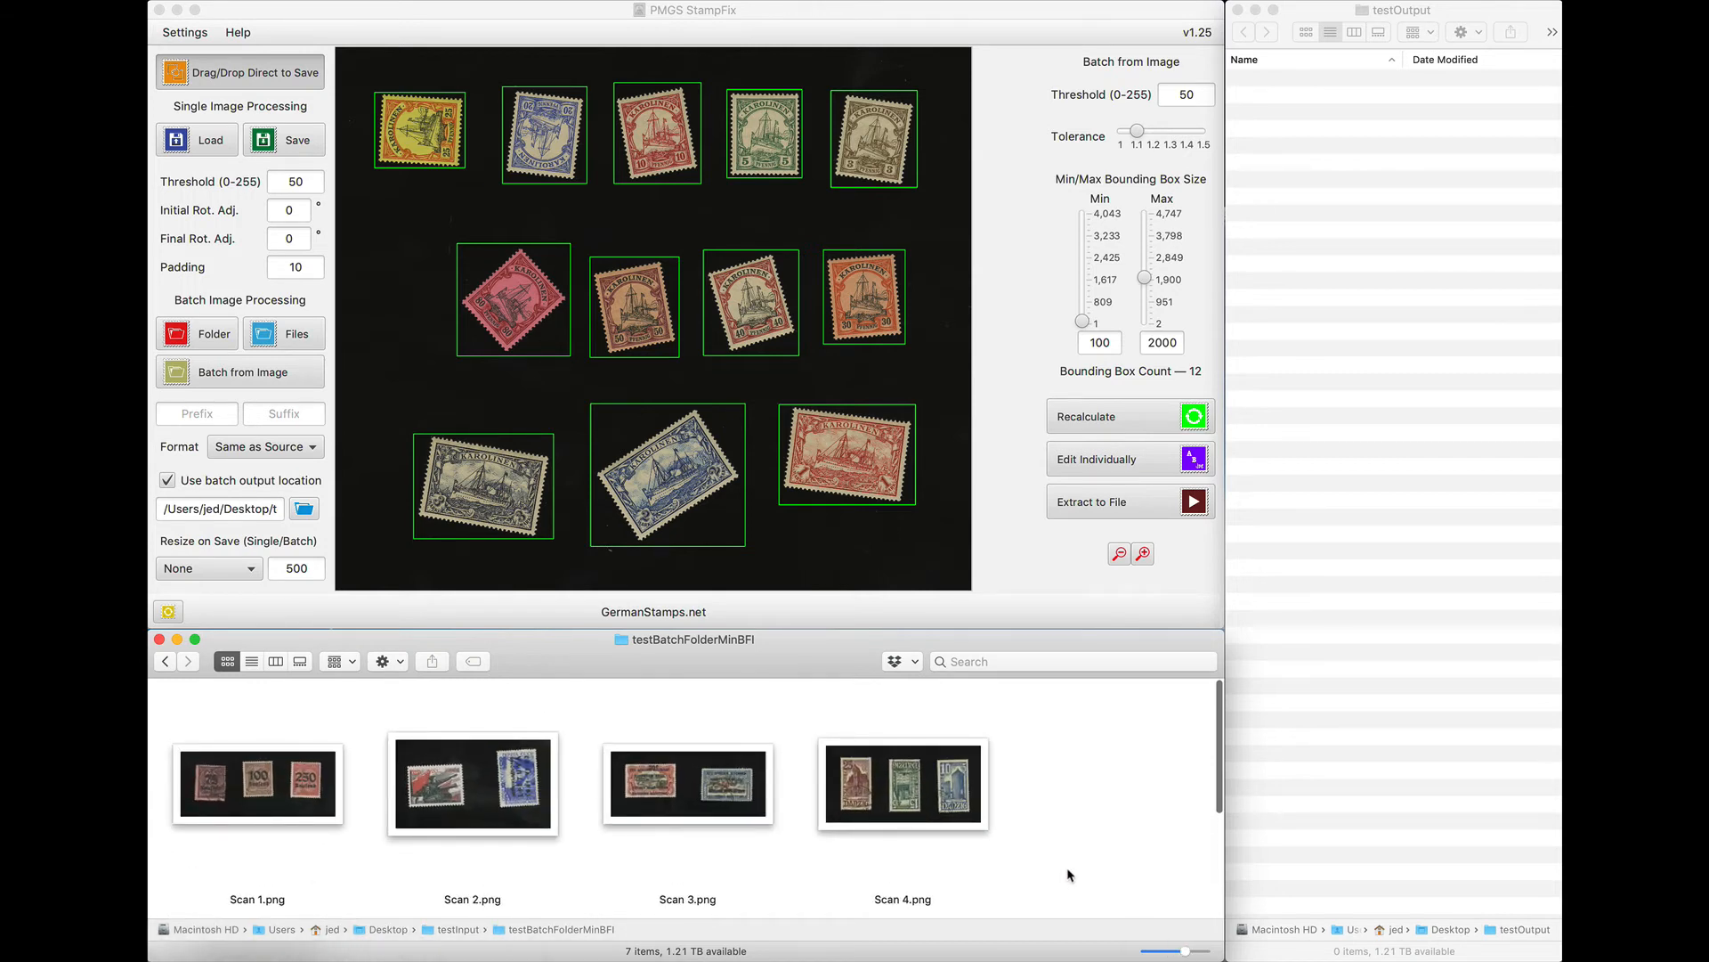
pyautogui.scroll(-5, 1069, 875)
pyautogui.scroll(3, 1069, 875)
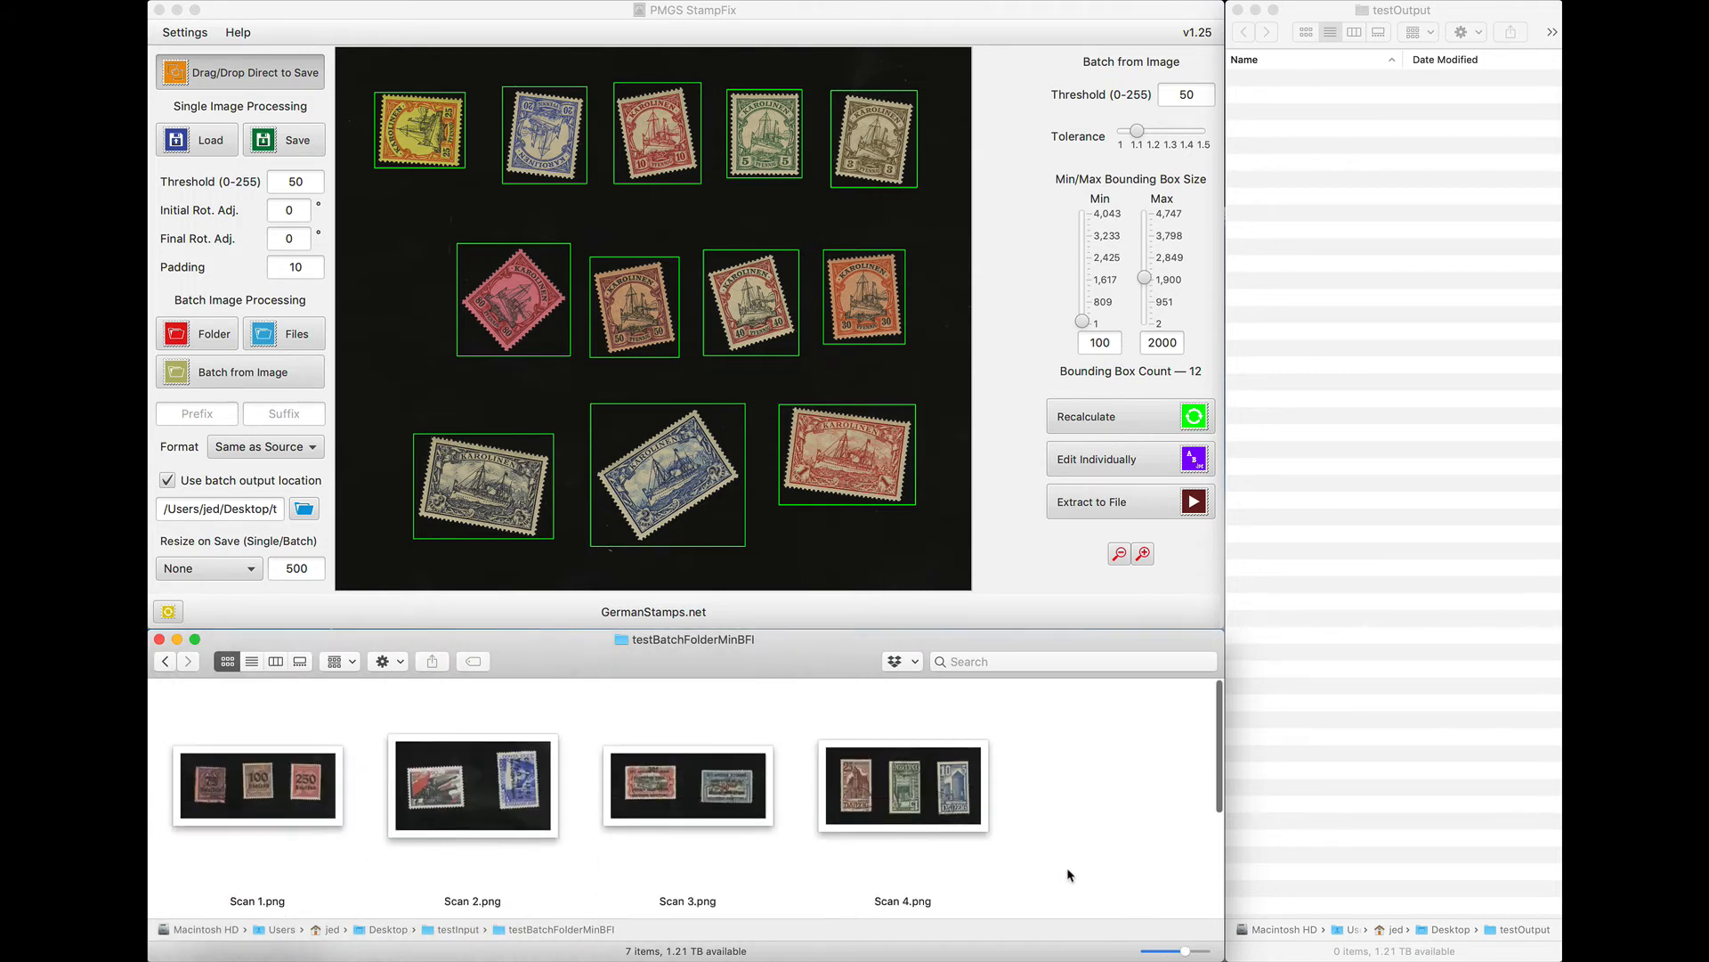
pyautogui.scroll(-3, 1069, 875)
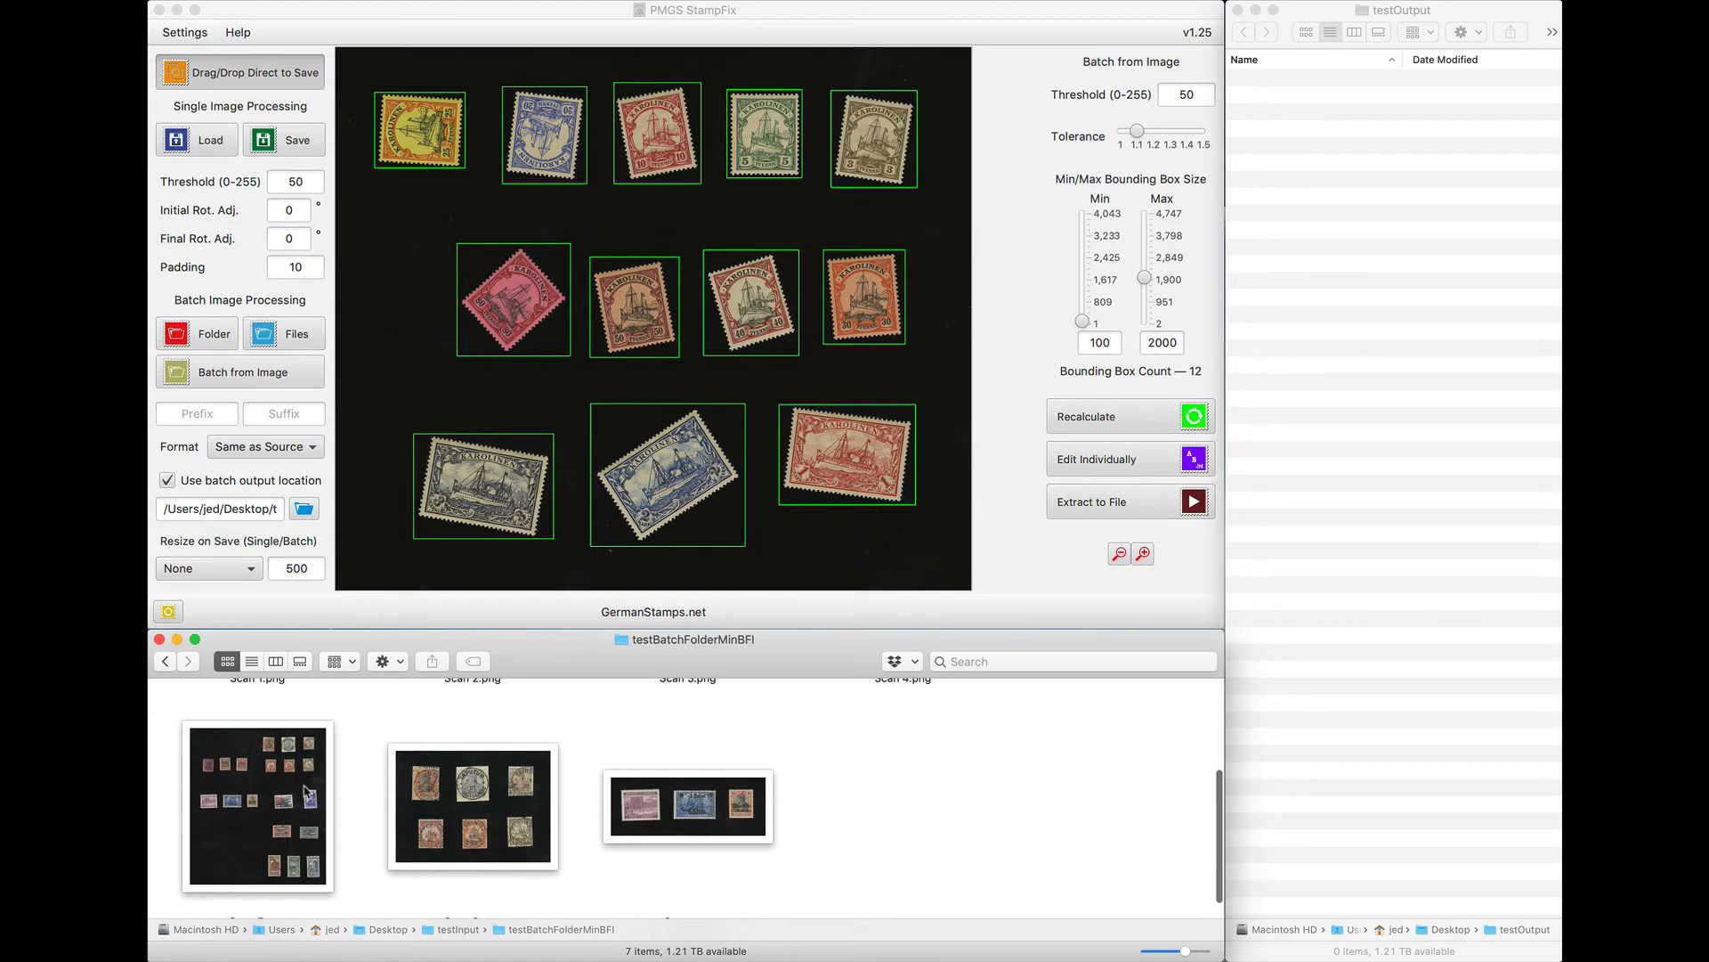
pyautogui.scroll(-2, 302, 790)
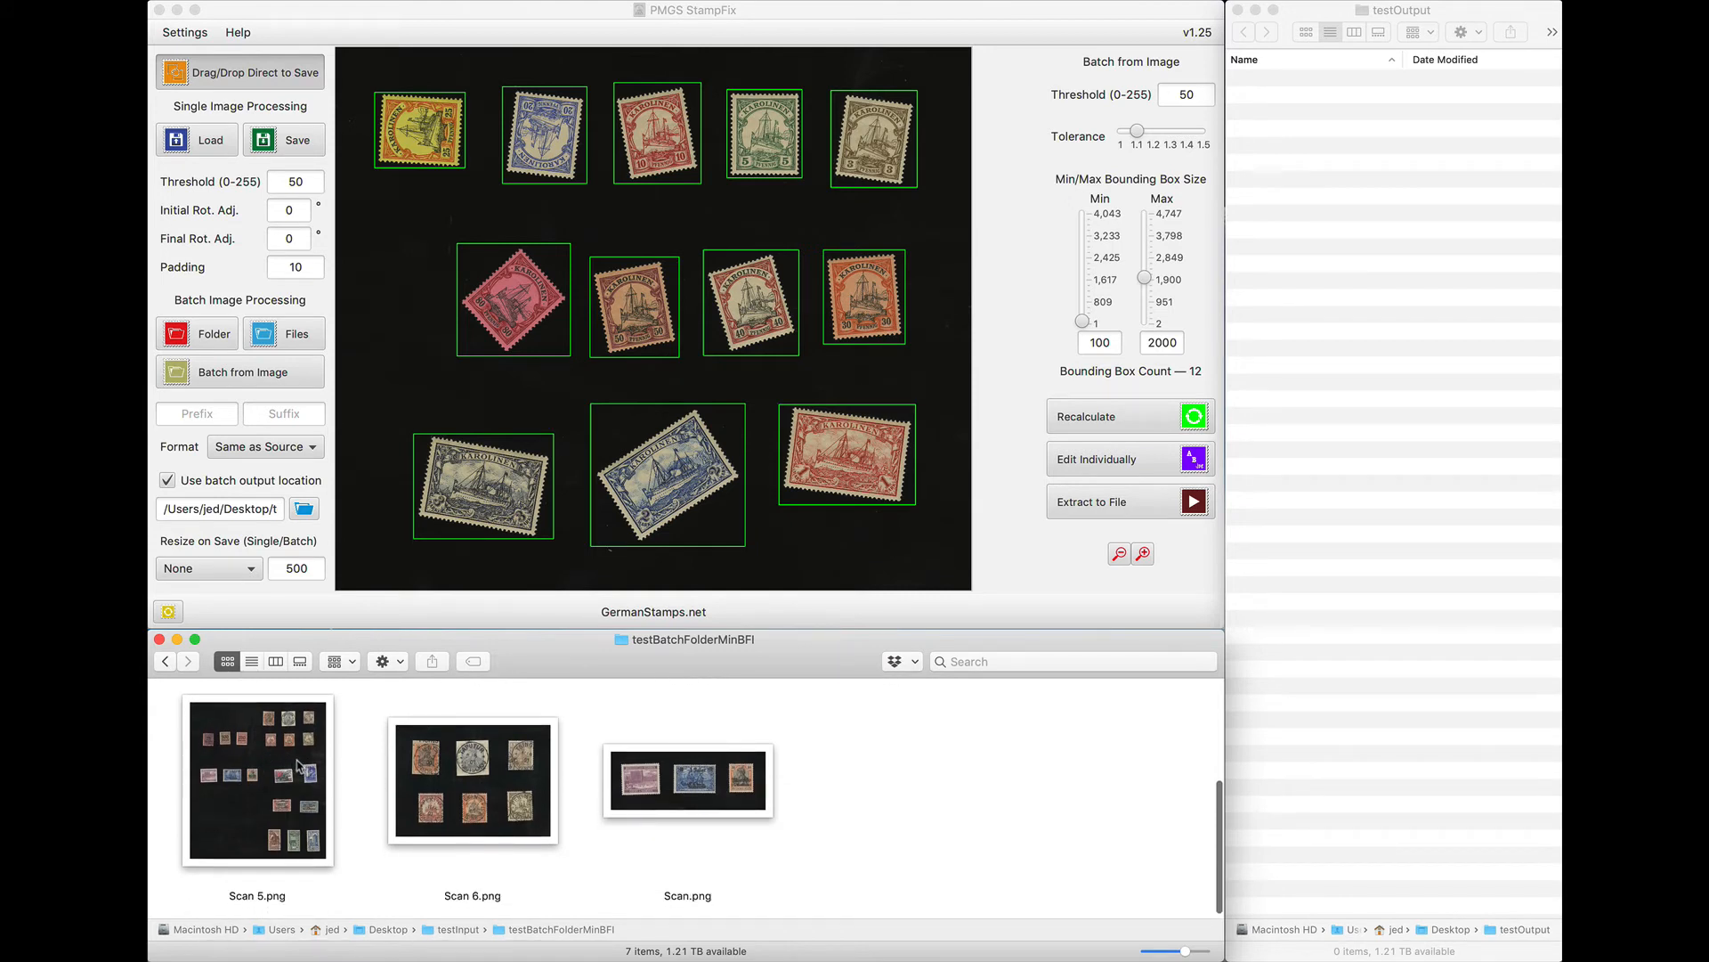
pyautogui.scroll(2, 534, 801)
pyautogui.scroll(3, 579, 809)
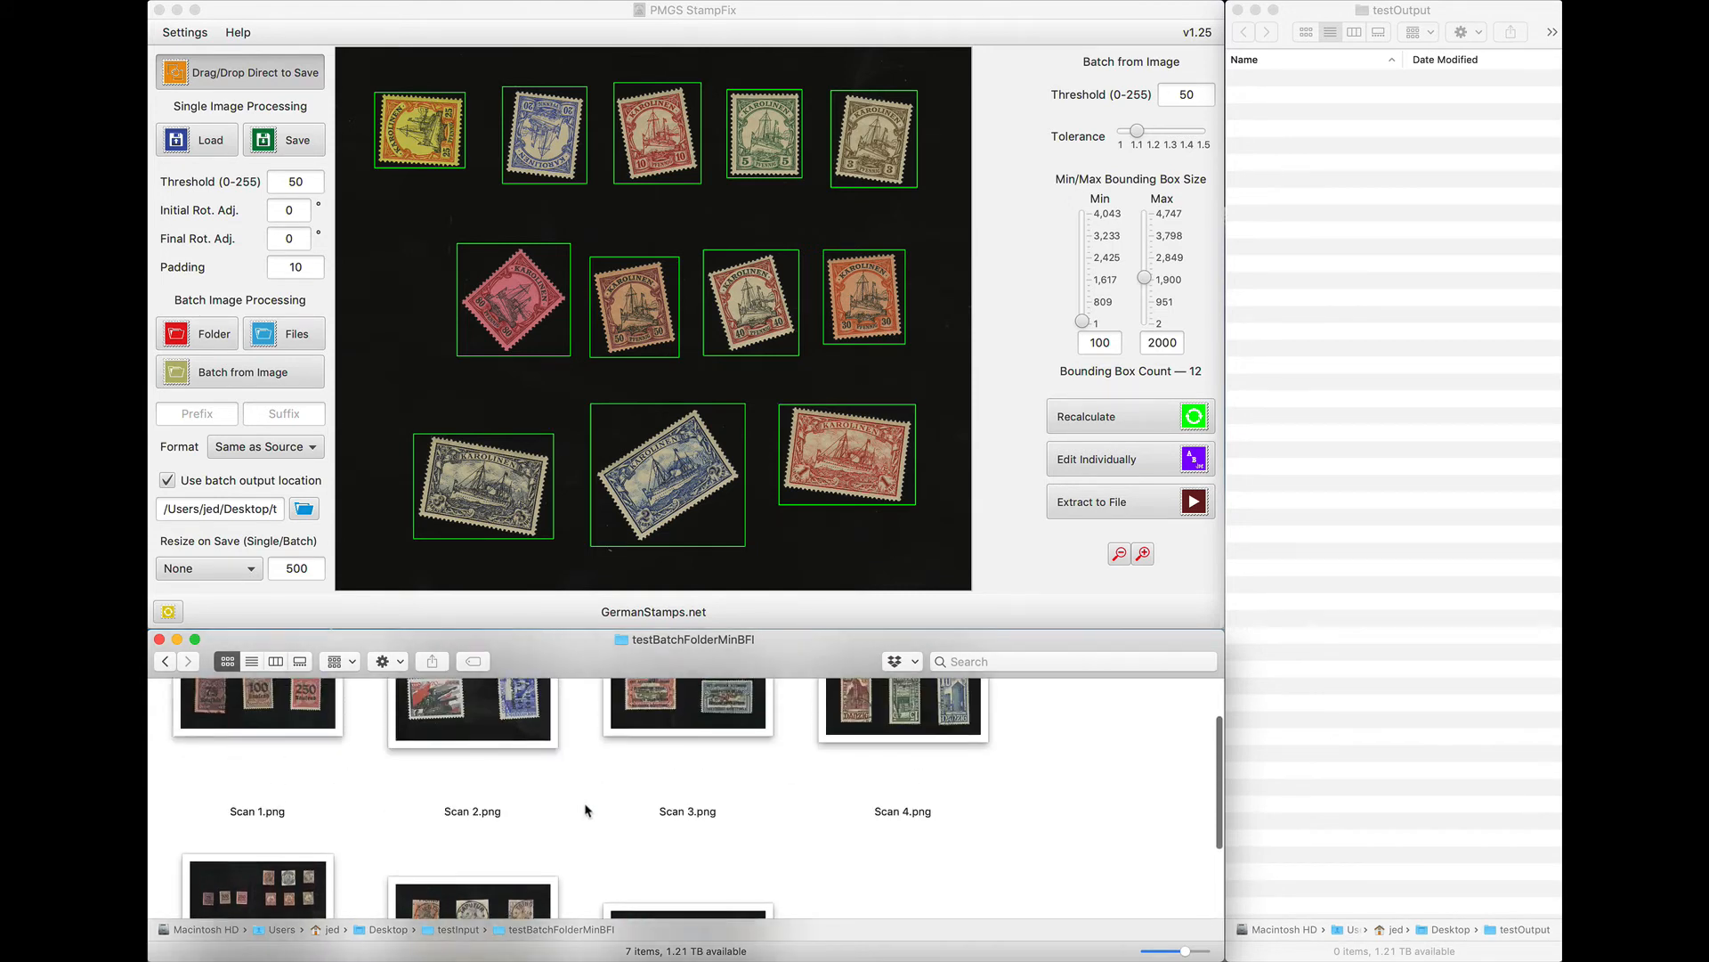
pyautogui.scroll(-4, 584, 810)
pyautogui.scroll(3, 601, 828)
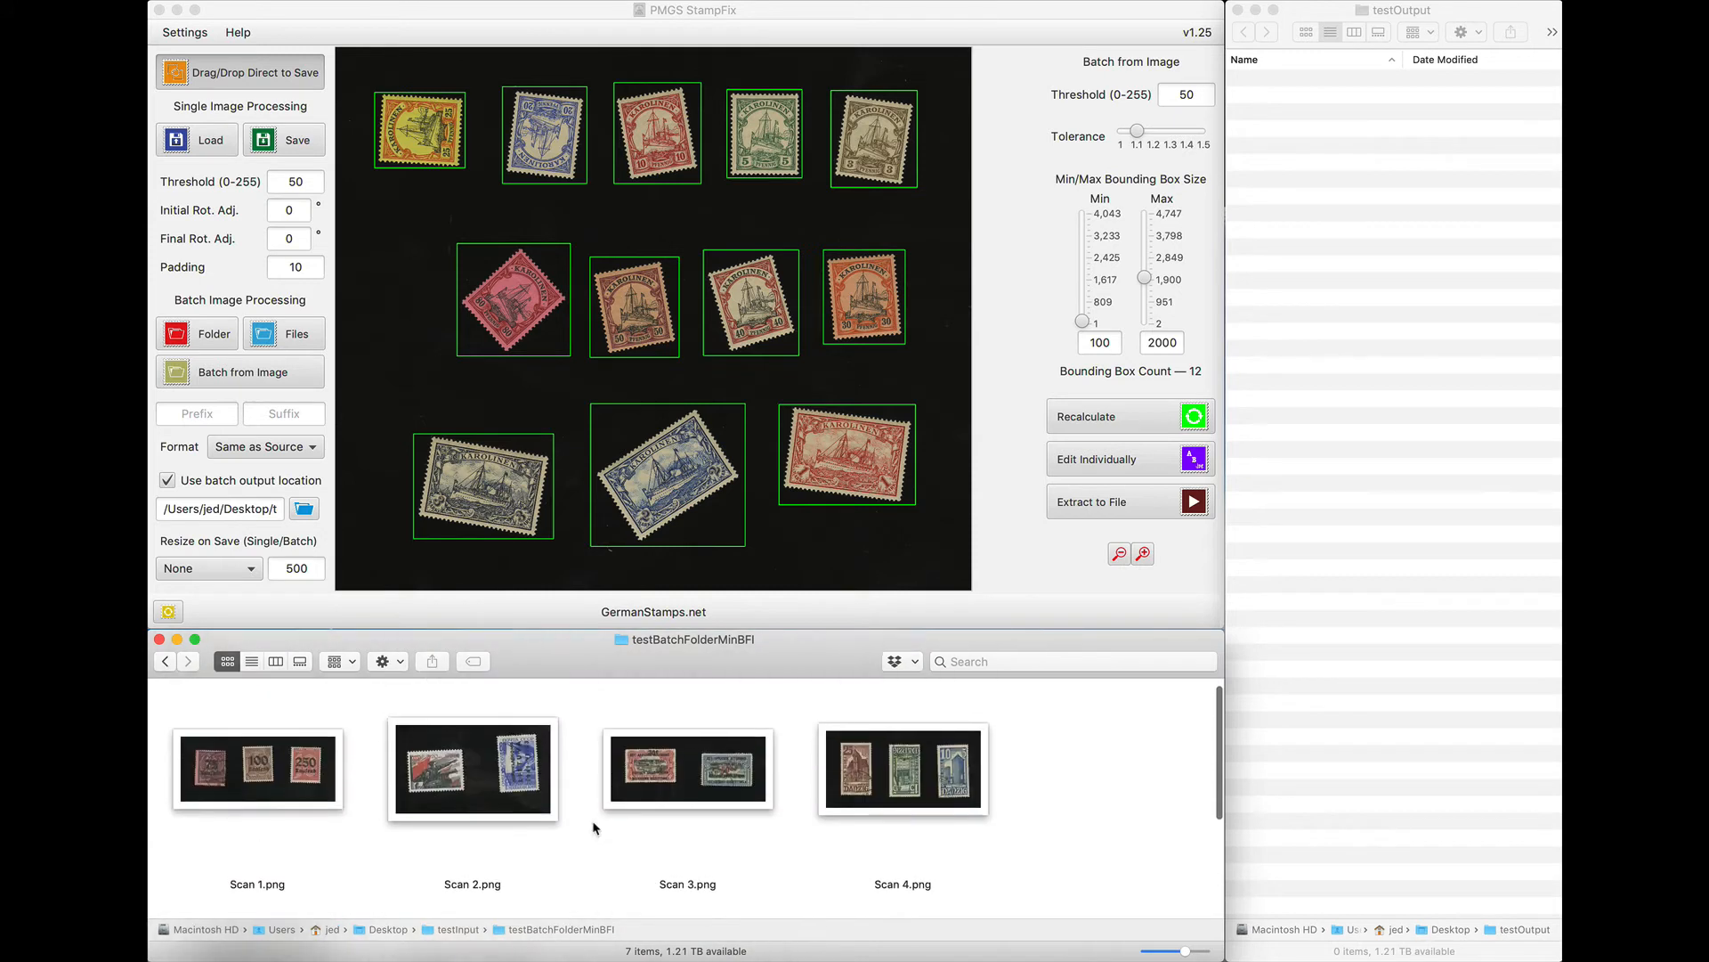
pyautogui.moveTo(1186, 953); pyautogui.dragTo(1164, 952)
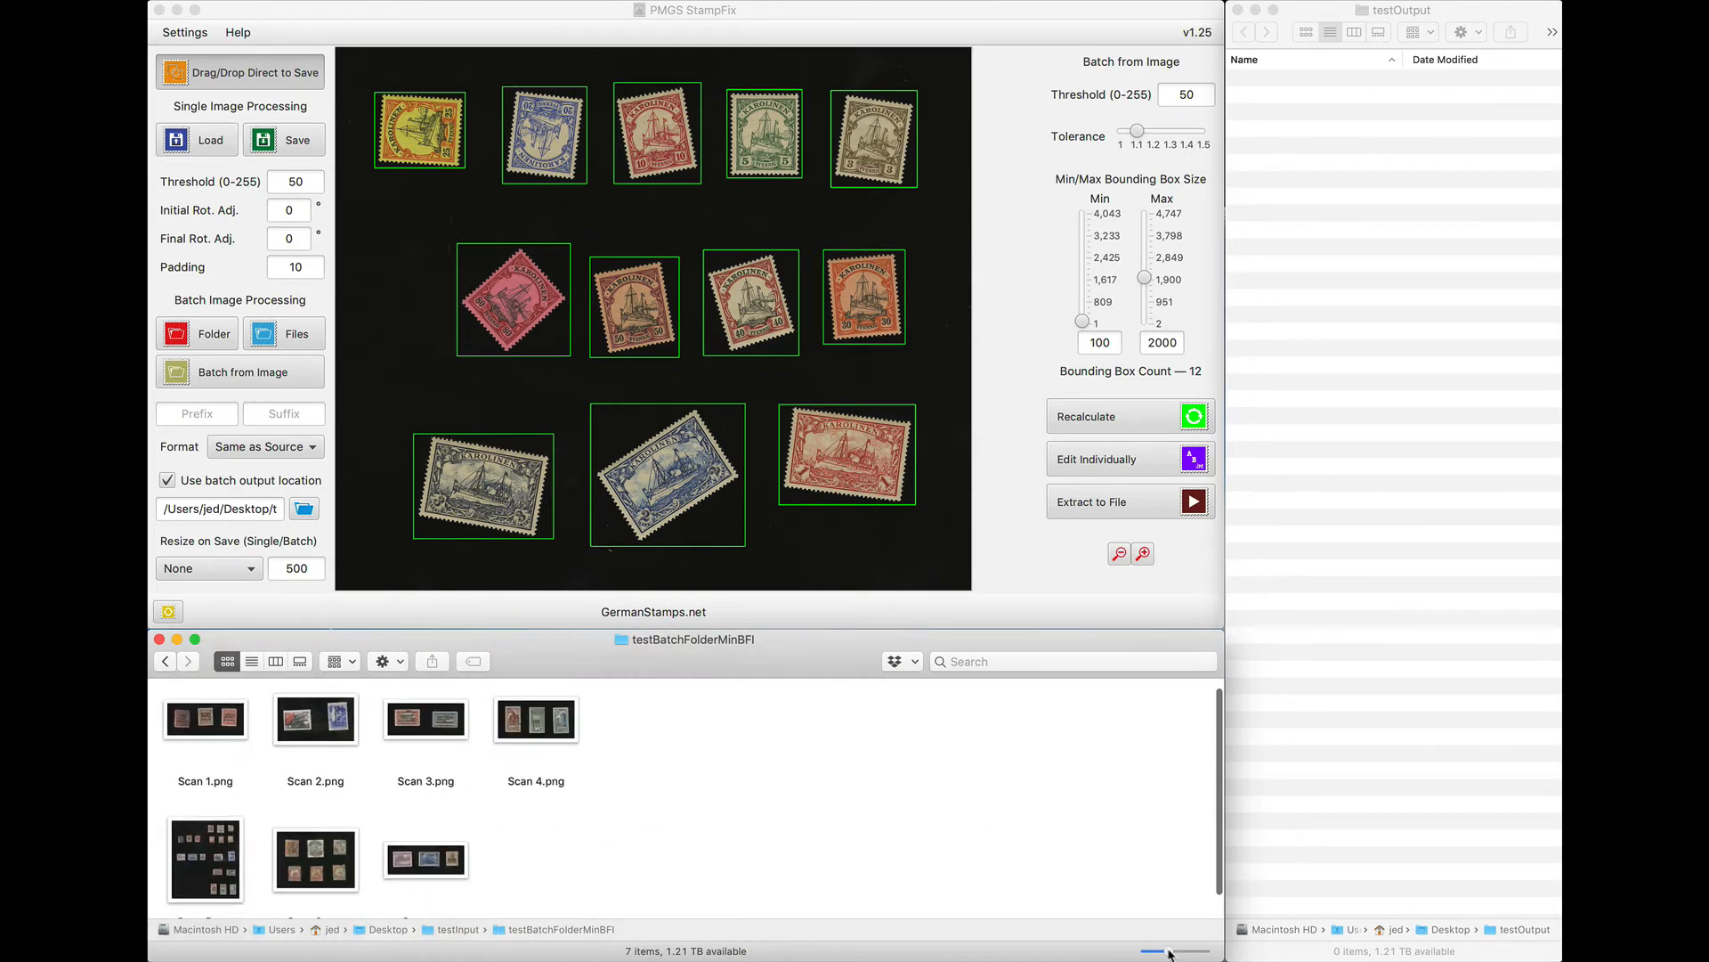
pyautogui.click(252, 662)
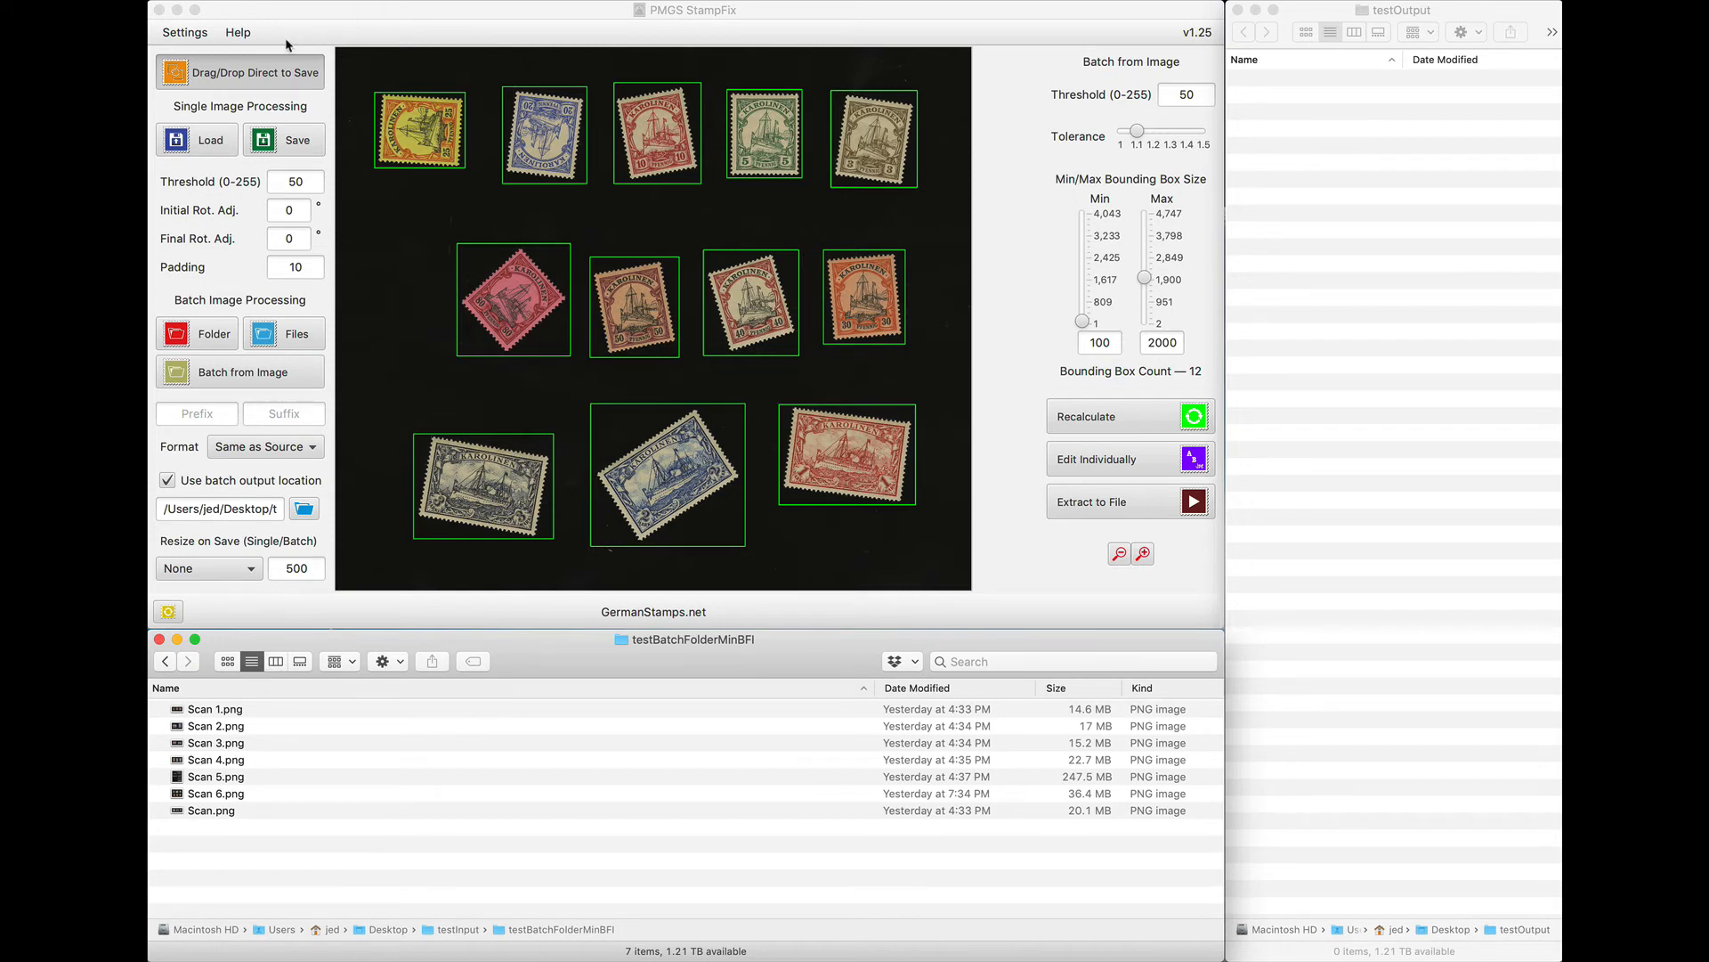
# Turn off Drag/Drop Direct to Save, batch process Scan 1.png through Scan 3.png in StampFix, and dismiss the result message.
pyautogui.click(277, 74)
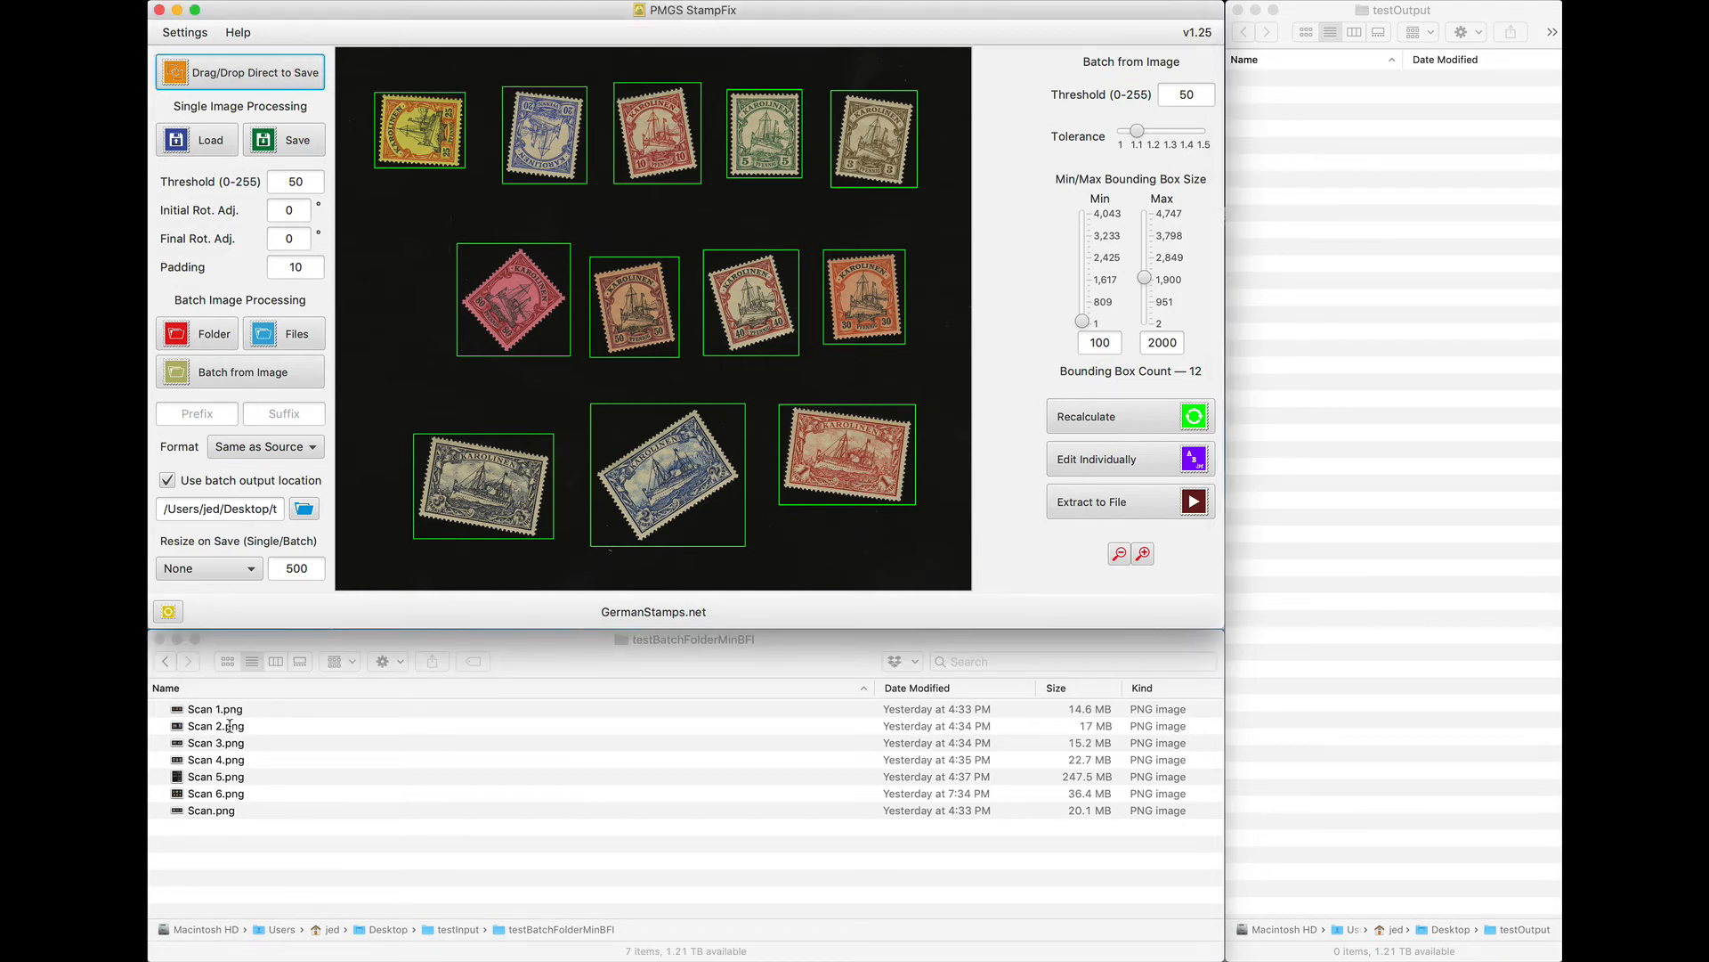
pyautogui.click(208, 709)
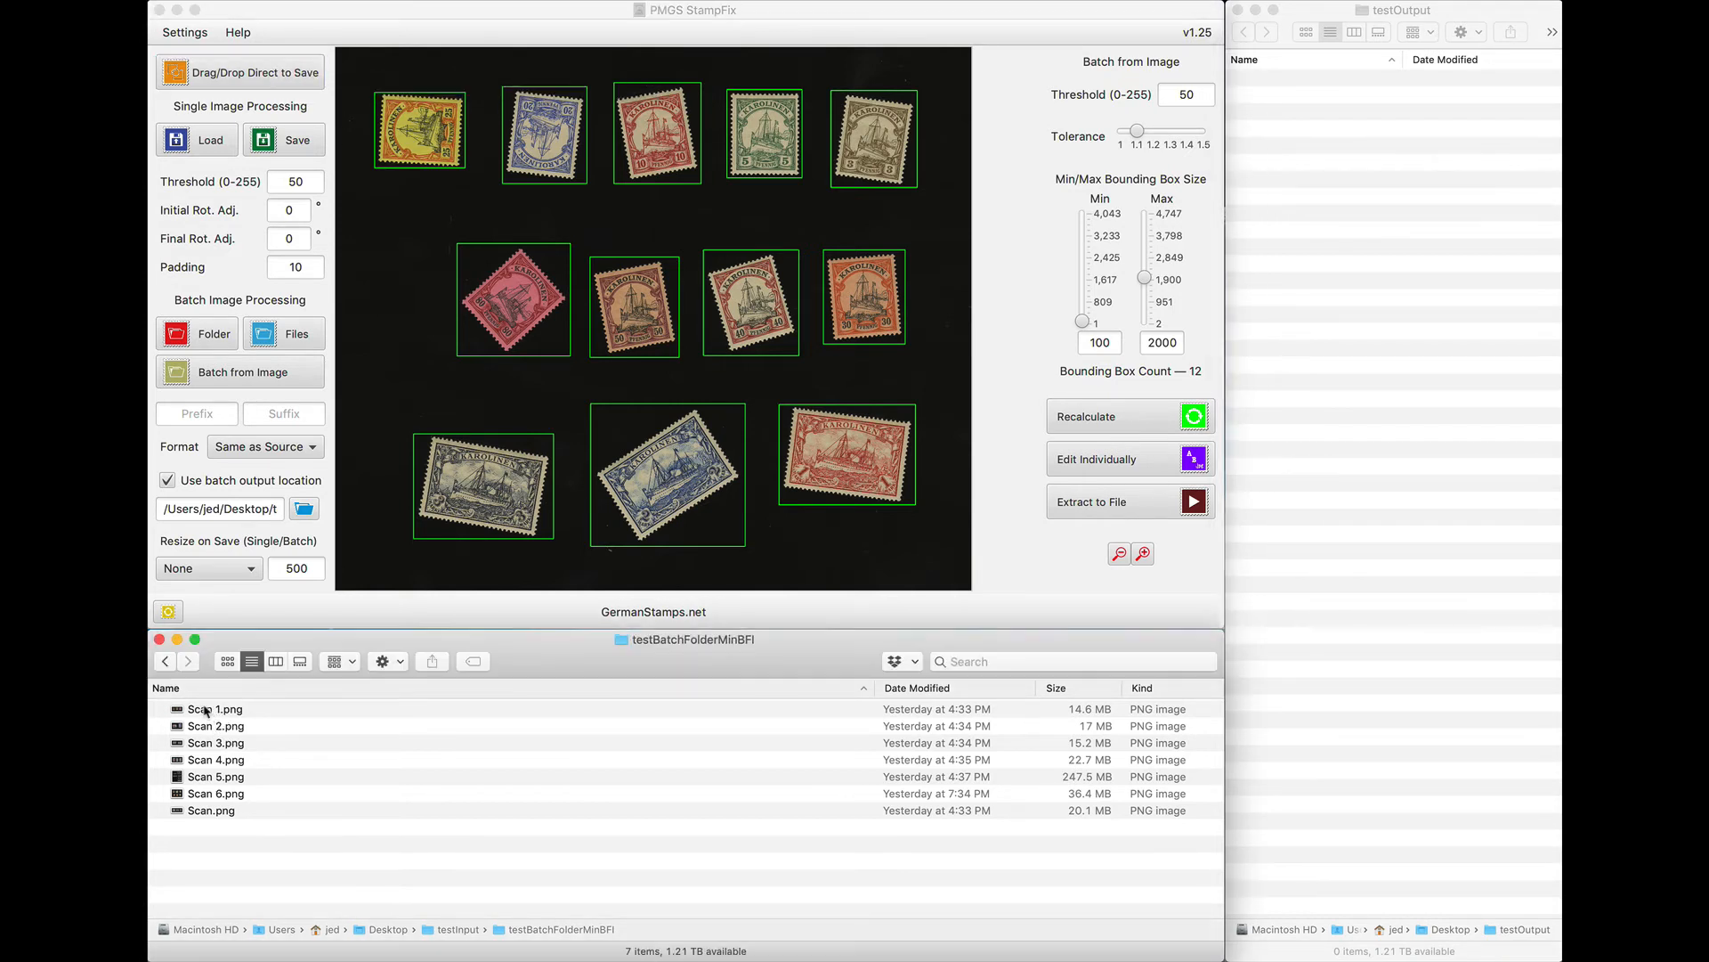
pyautogui.click(210, 712)
pyautogui.keyDown('shift'); pyautogui.click(218, 746); pyautogui.keyUp('shift')
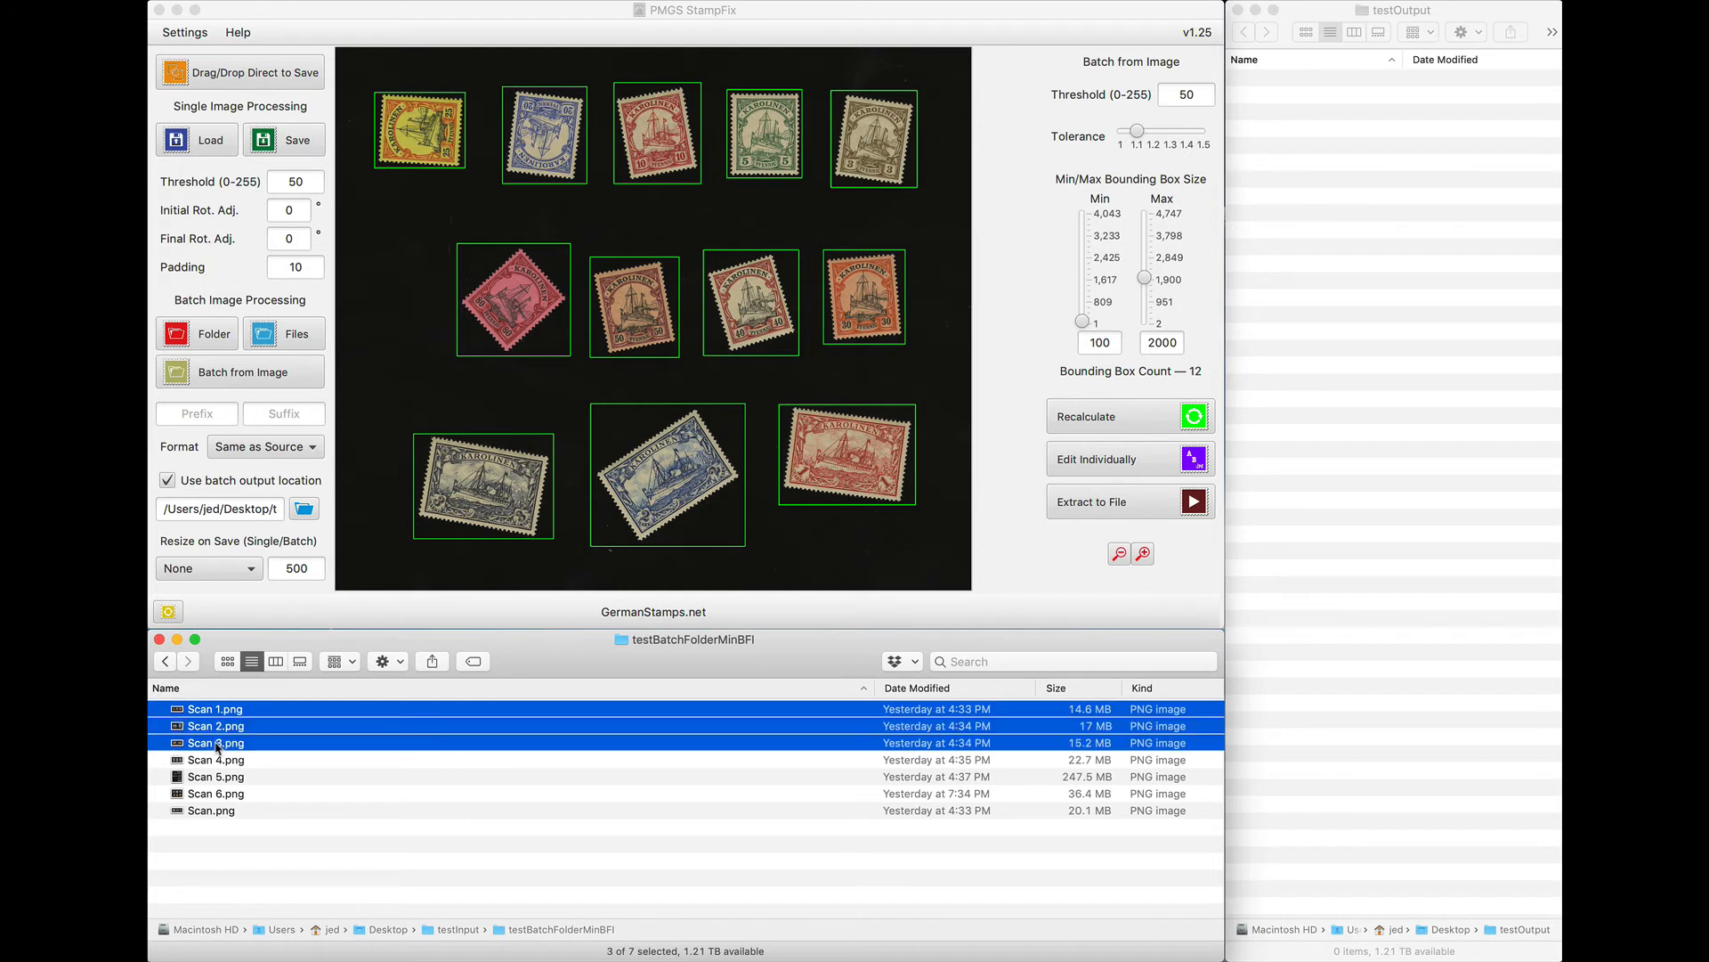
pyautogui.moveTo(207, 729); pyautogui.dragTo(540, 389)
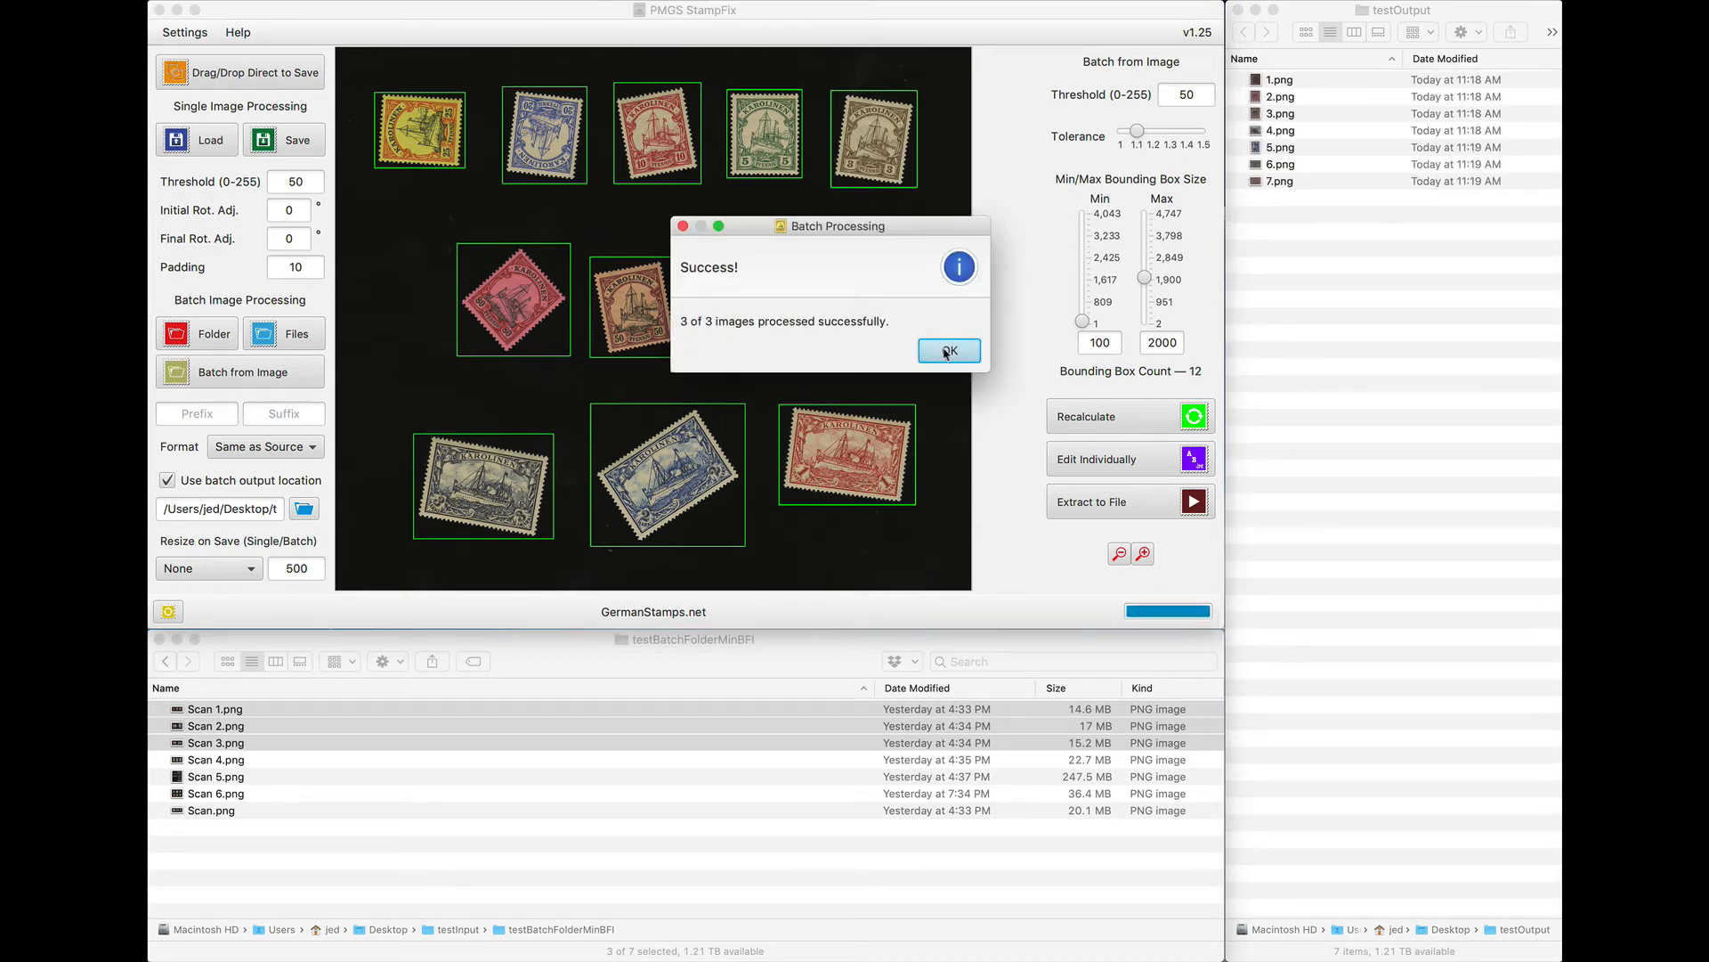
pyautogui.click(942, 349)
# Examine the extracted stamp images in testOutput as thumbnails, then return the folder to list view.
pyautogui.click(1325, 120)
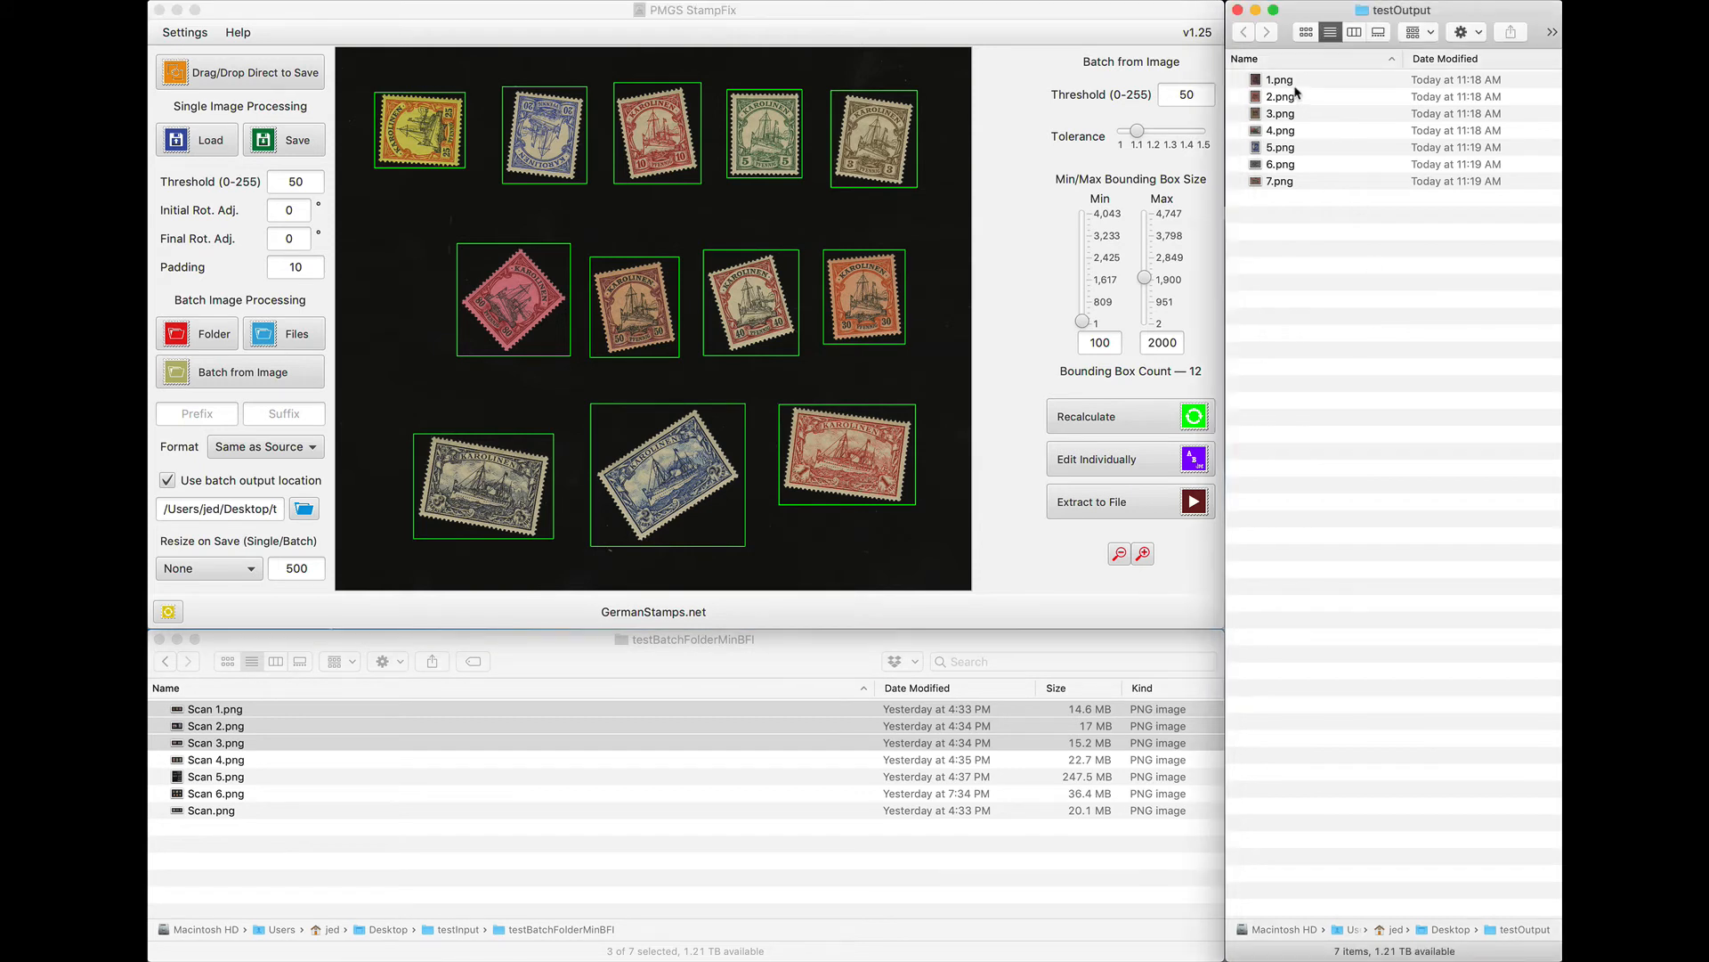
pyautogui.click(1295, 87)
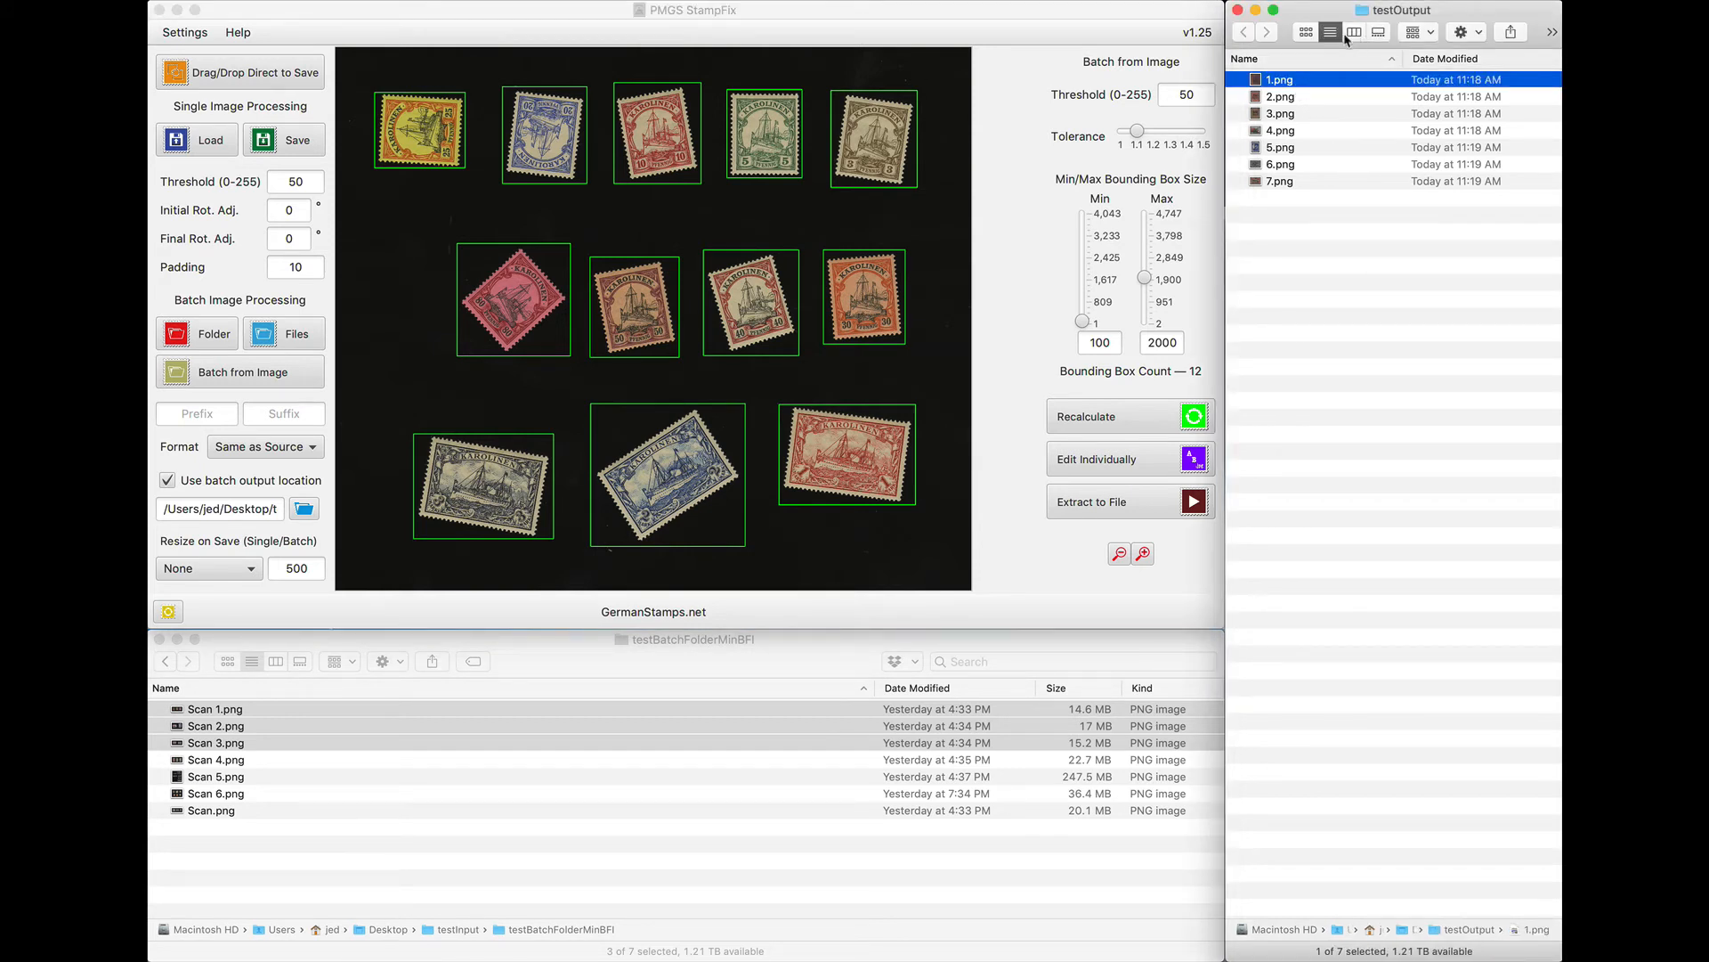
pyautogui.click(1307, 32)
pyautogui.scroll(-1, 1347, 235)
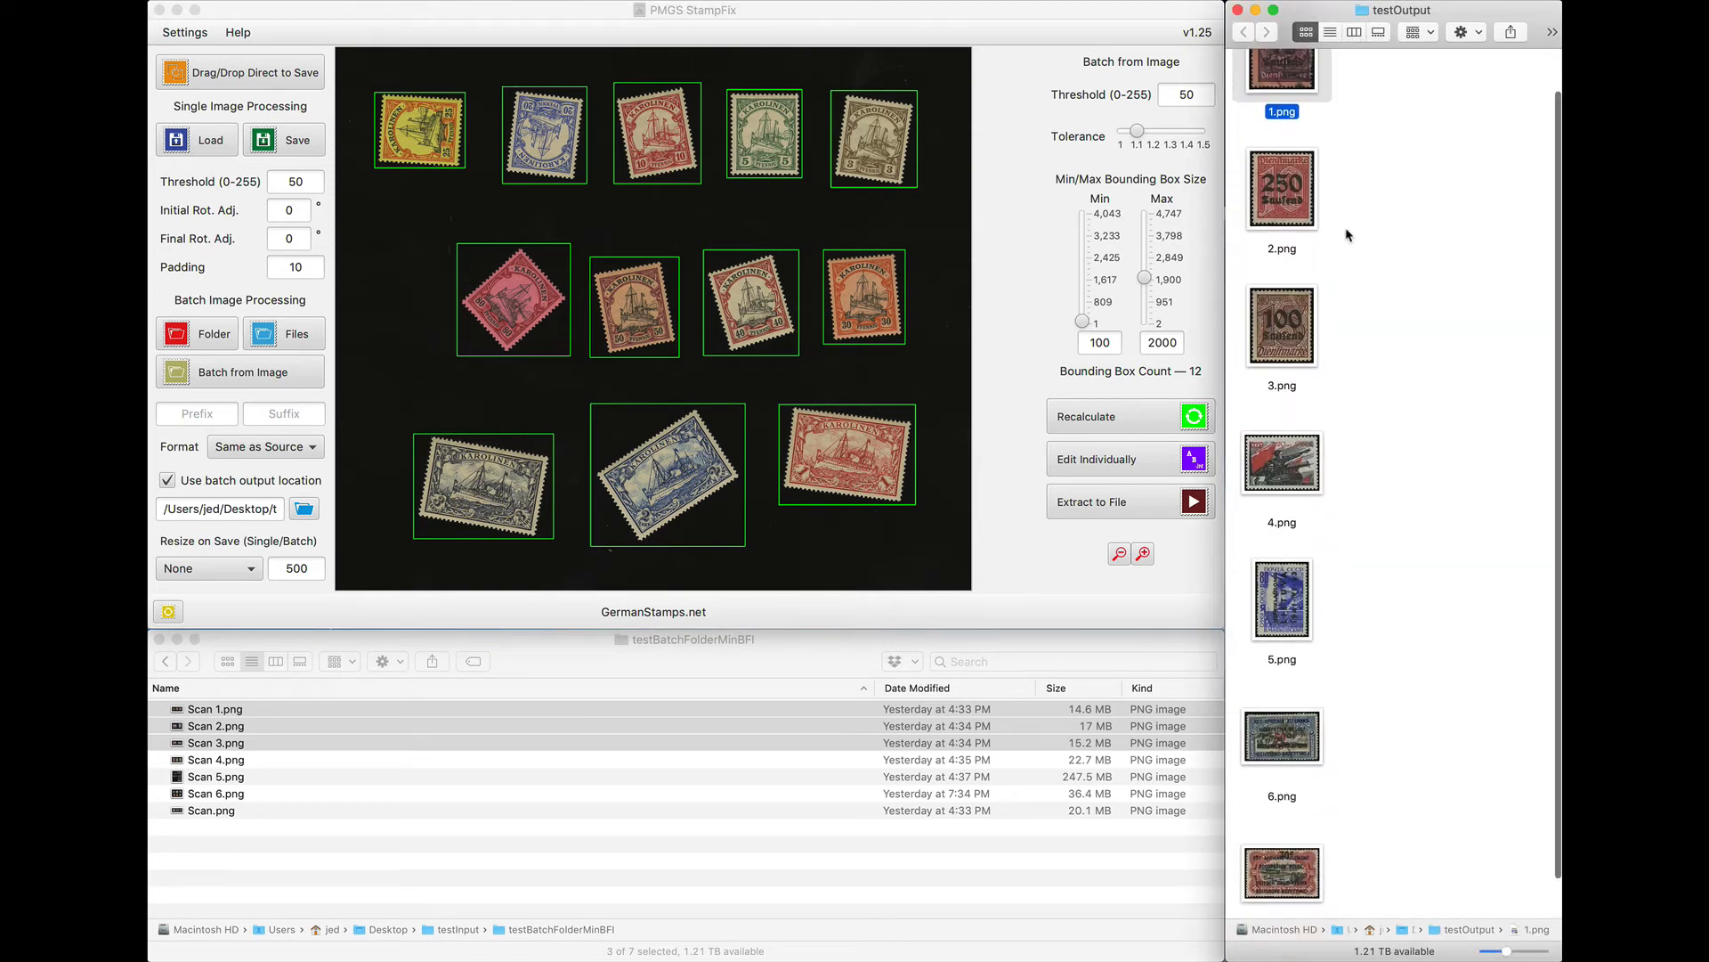
pyautogui.scroll(2, 1350, 294)
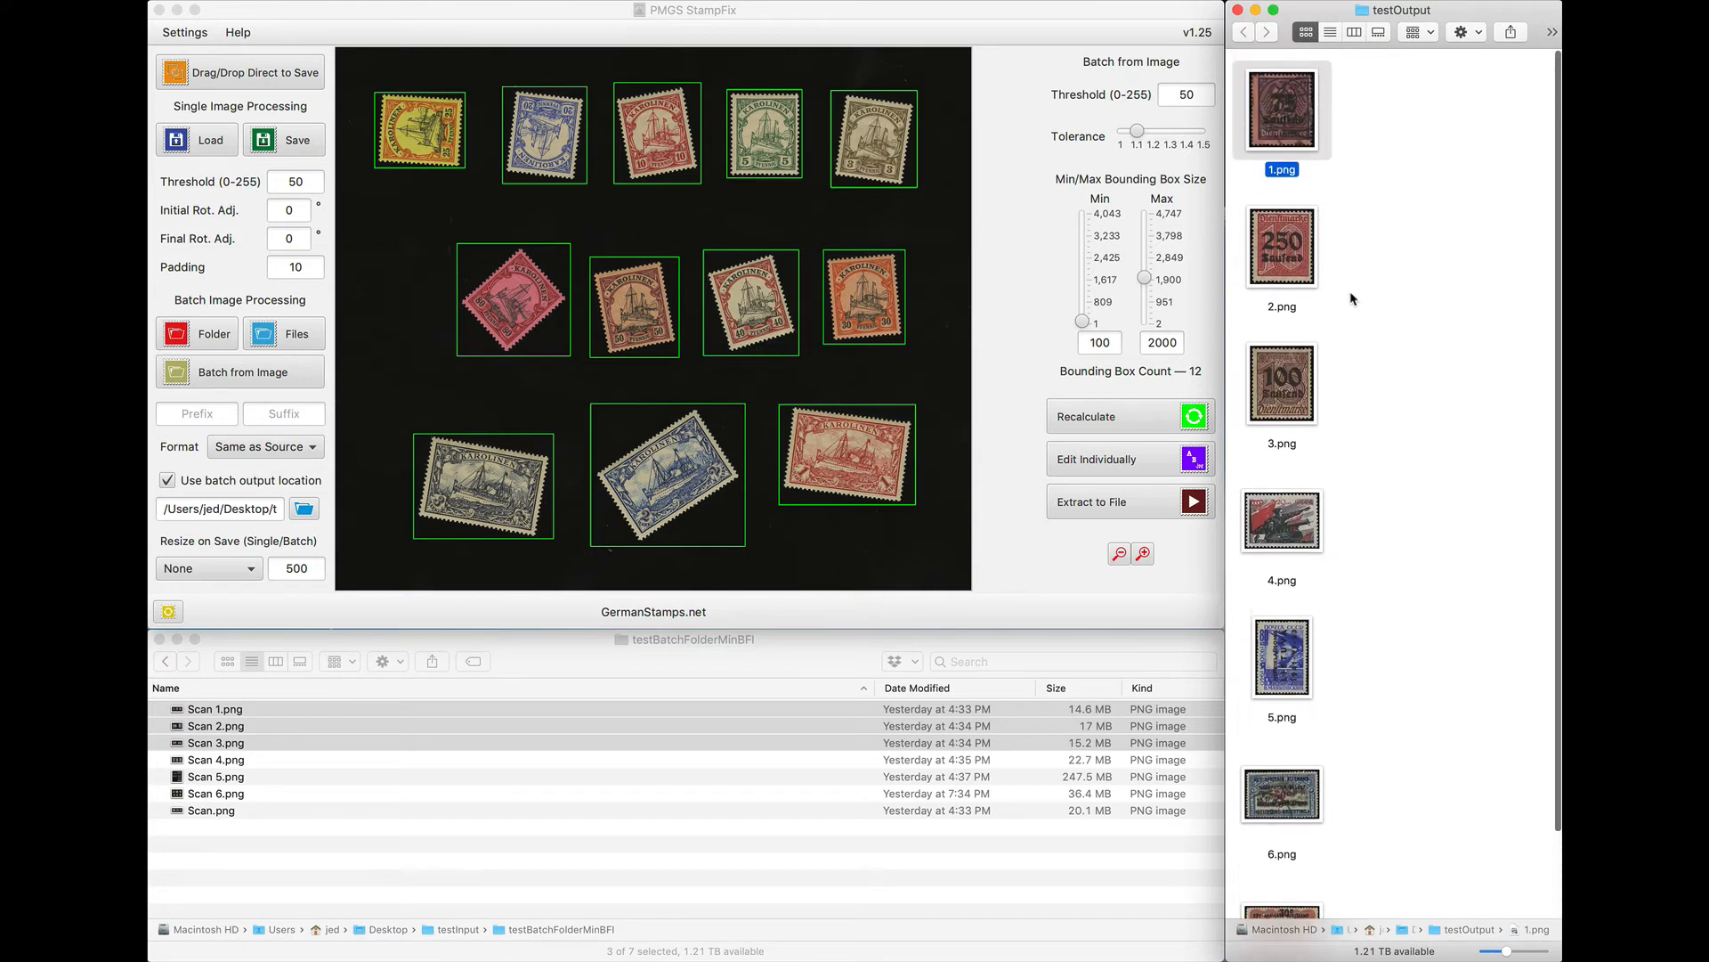
pyautogui.scroll(-3, 1348, 205)
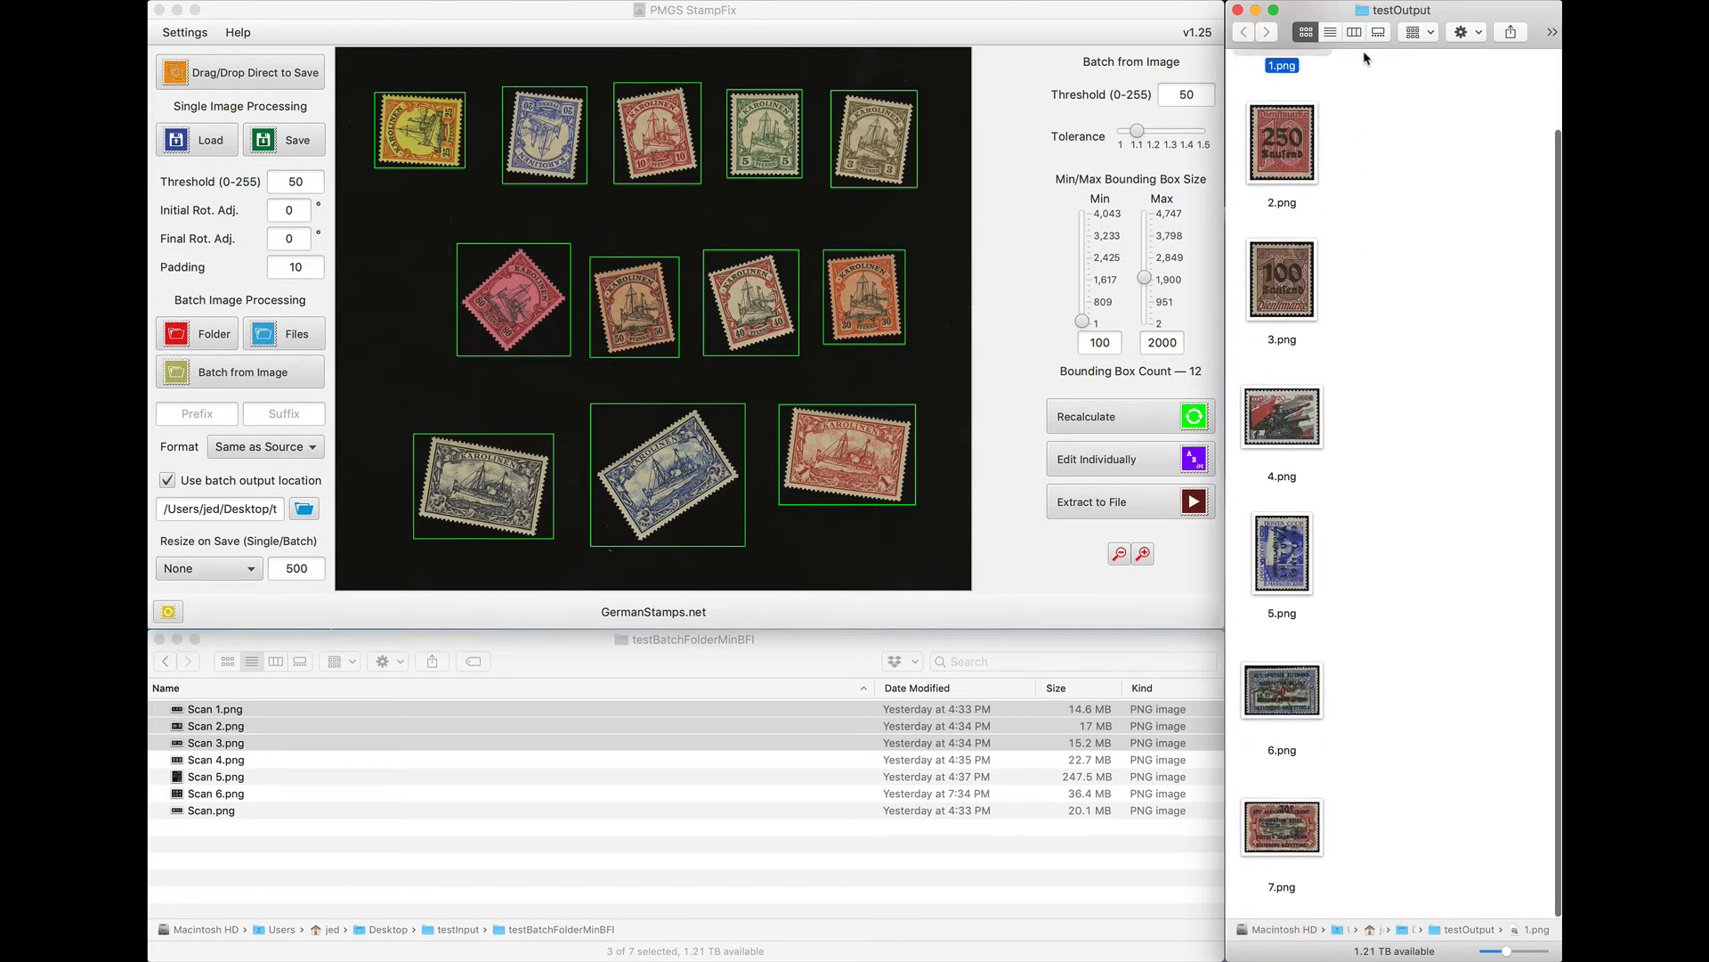
pyautogui.click(1331, 32)
# Select all the stamp images extracted from the three scans in testOutput and move them to the Trash.
pyautogui.click(1301, 146)
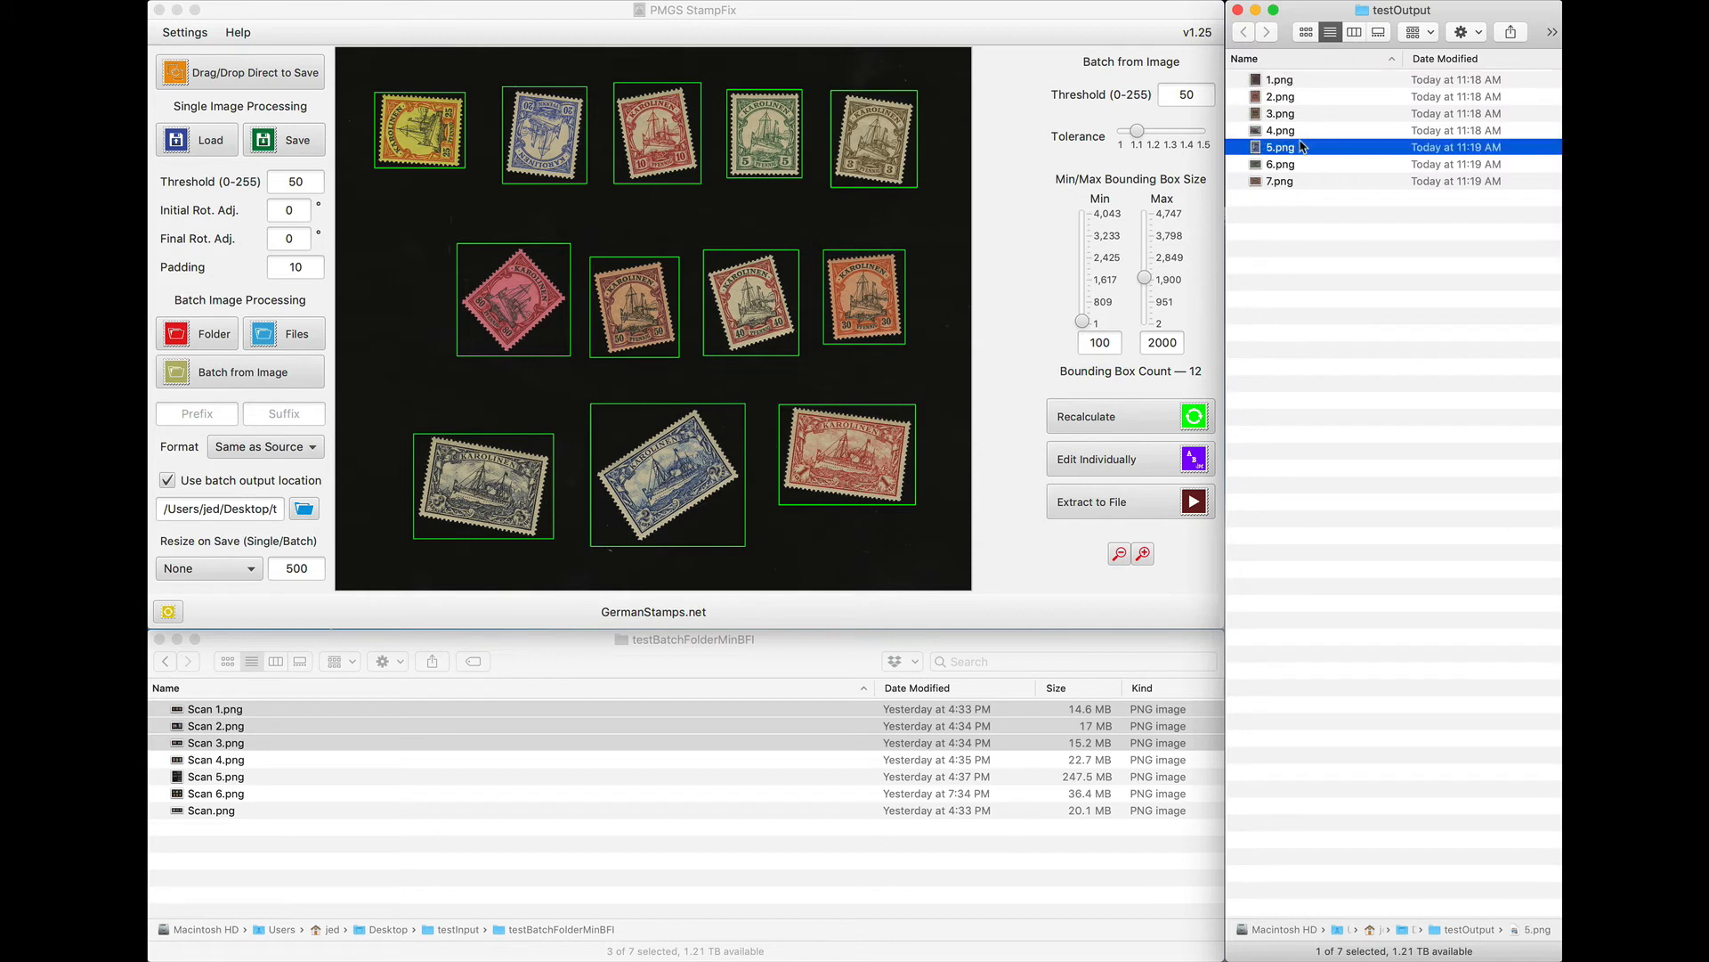
pyautogui.press('super+a')
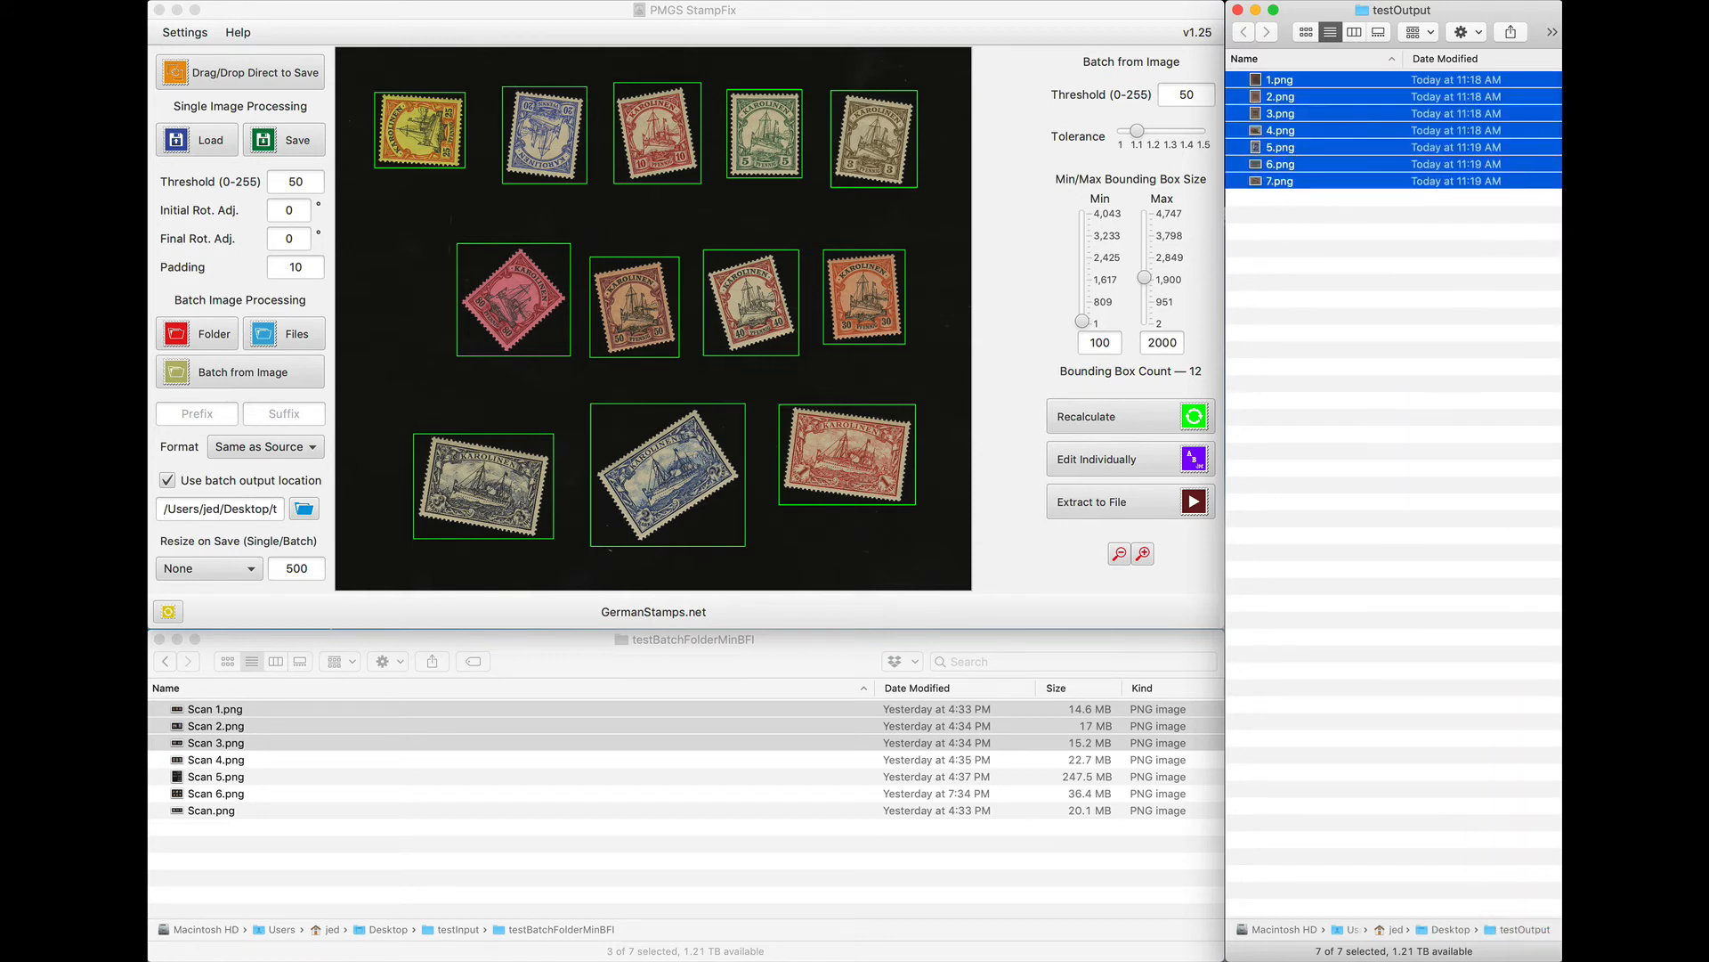
pyautogui.press('super+BackSpace')
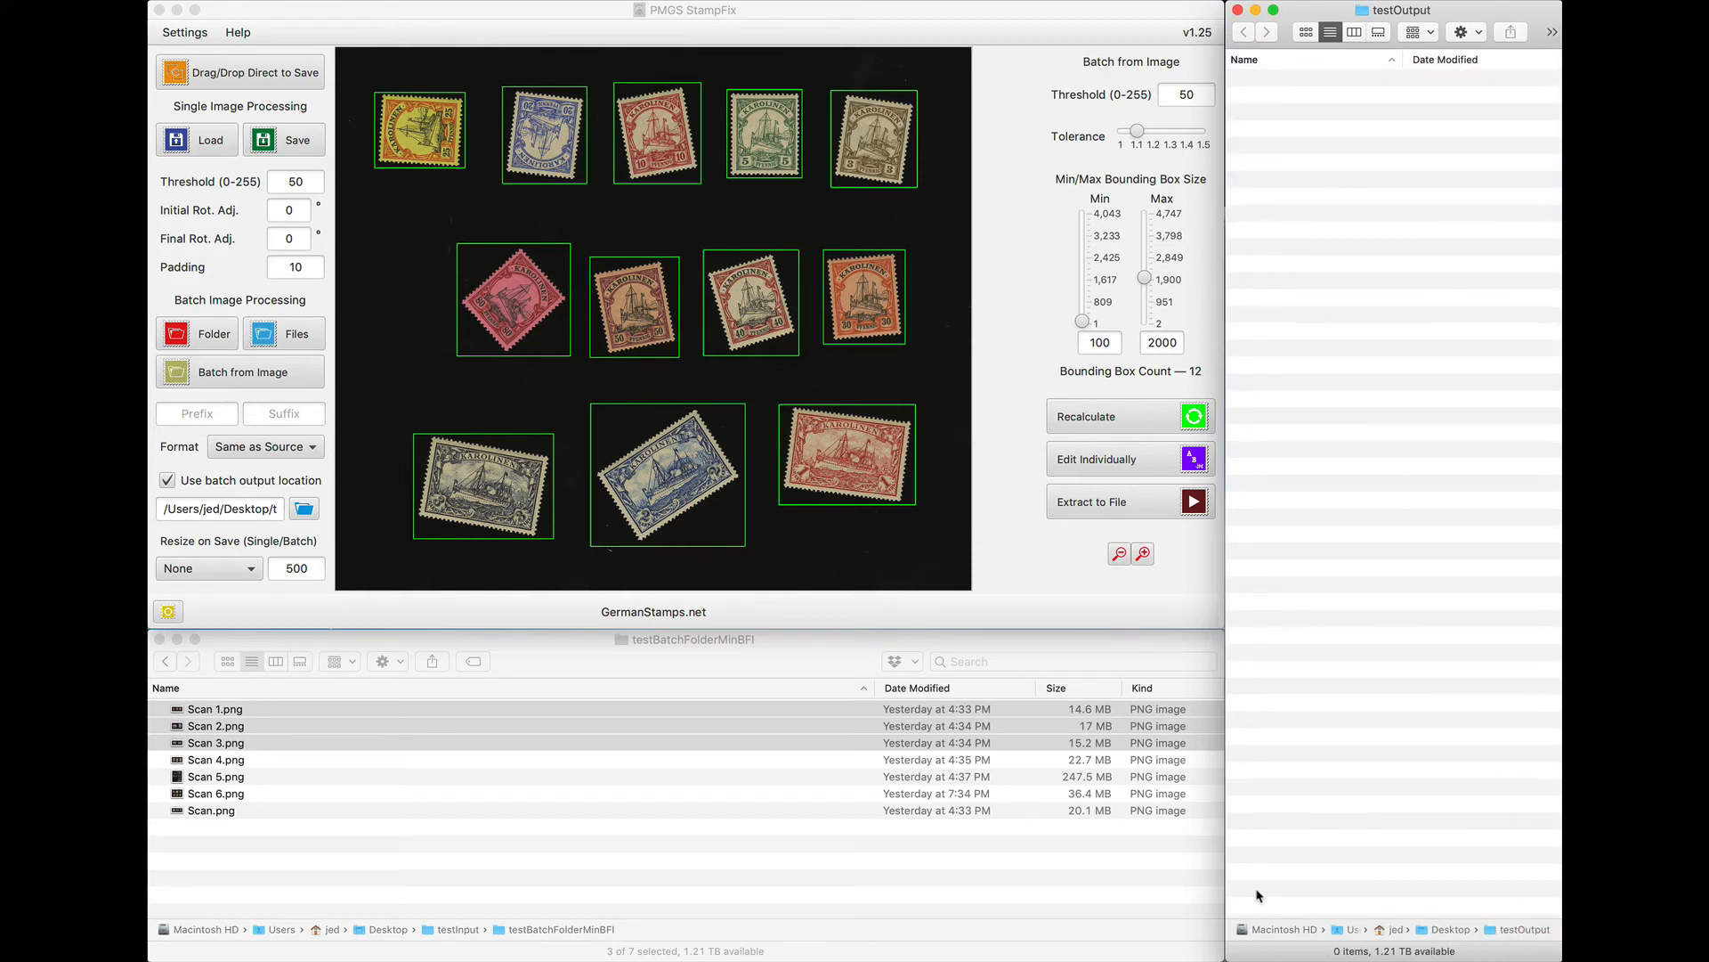
# Return to testInput, batch process the entire testBatchFolderMinBFI folder in StampFix, and dismiss the result message.
pyautogui.click(569, 819)
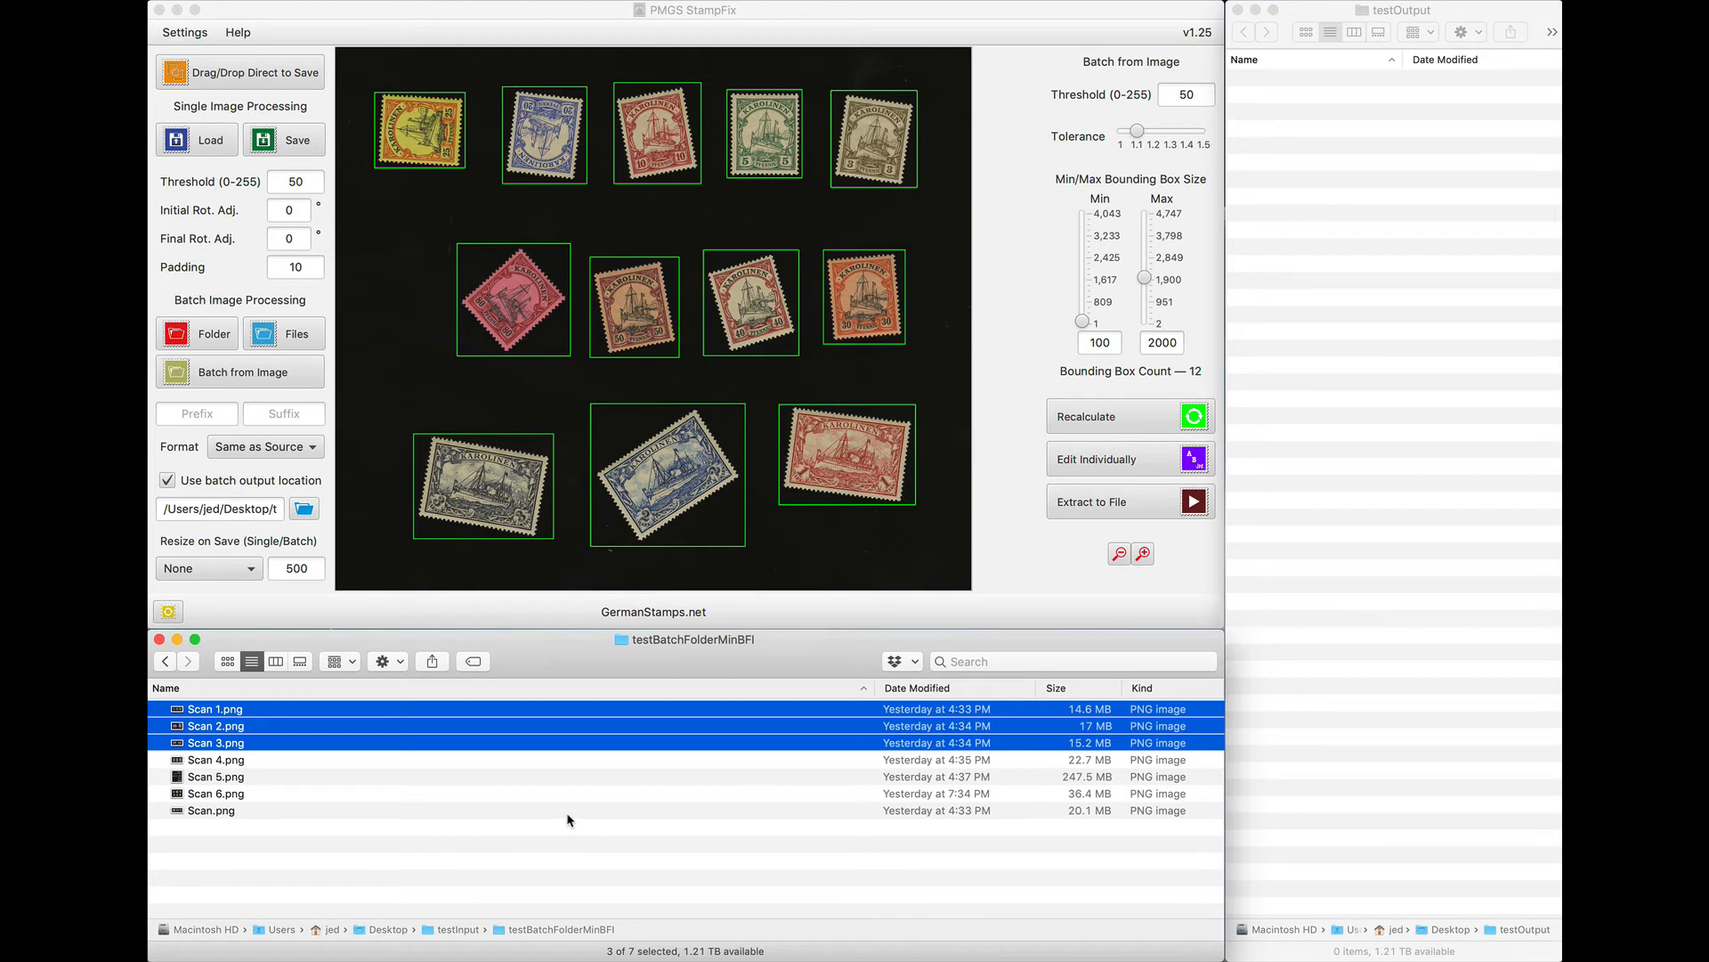
pyautogui.click(219, 713)
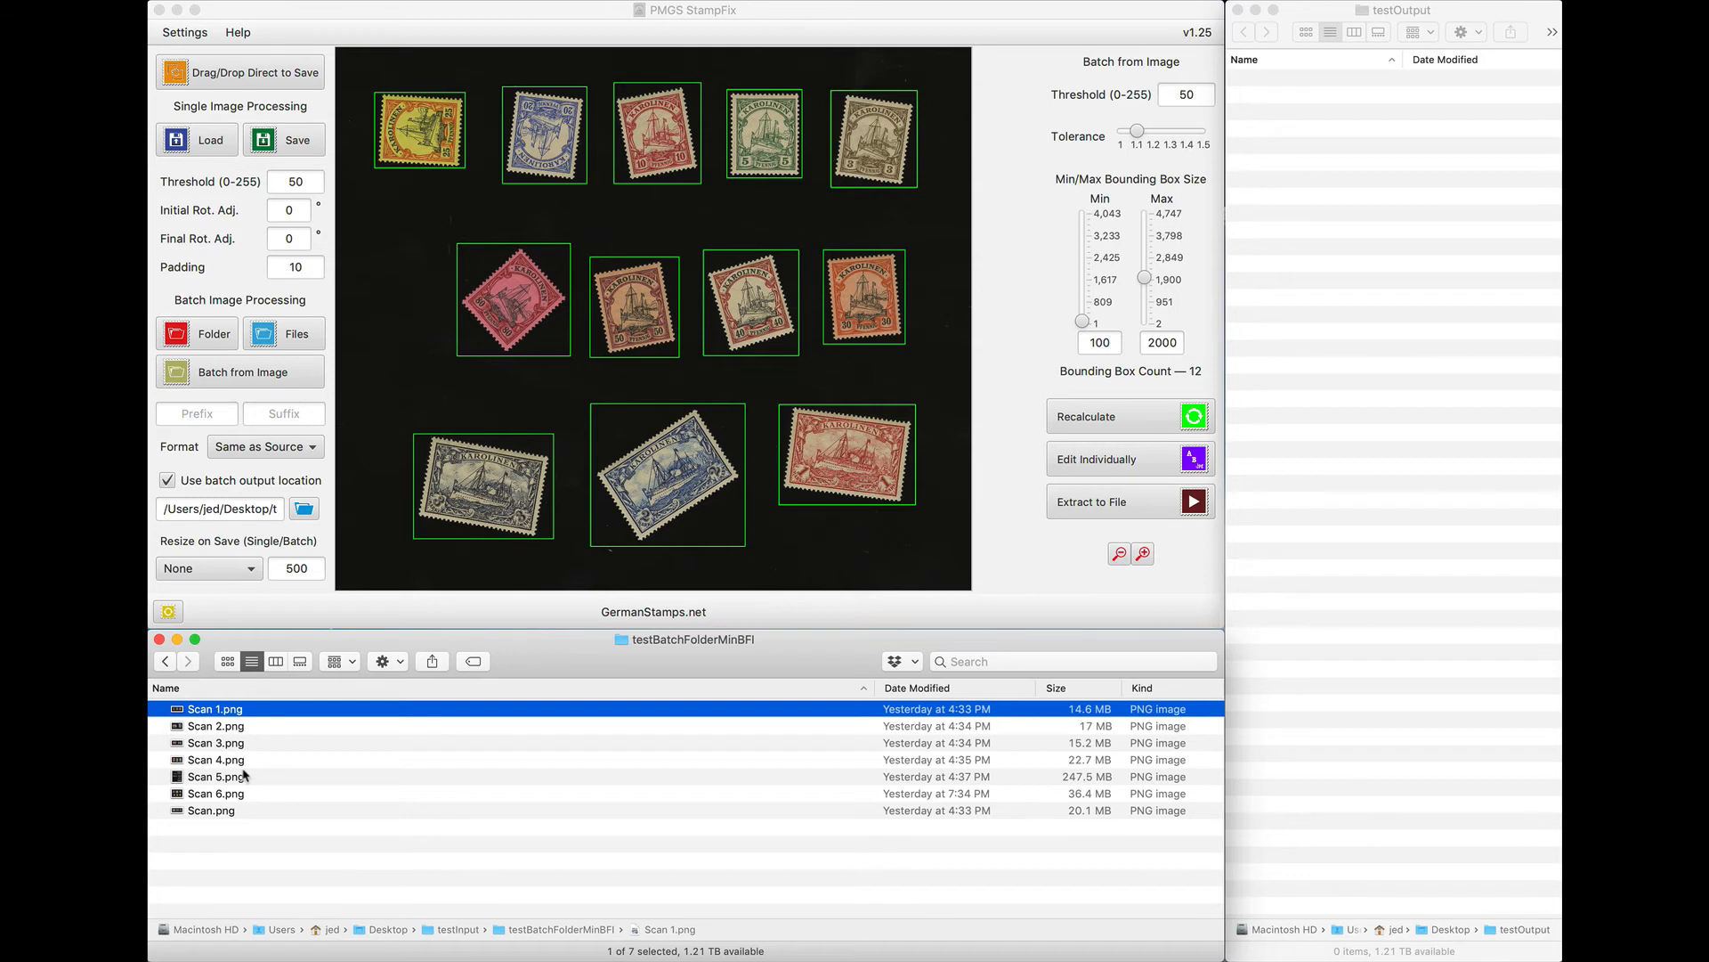
pyautogui.click(245, 775)
pyautogui.click(165, 661)
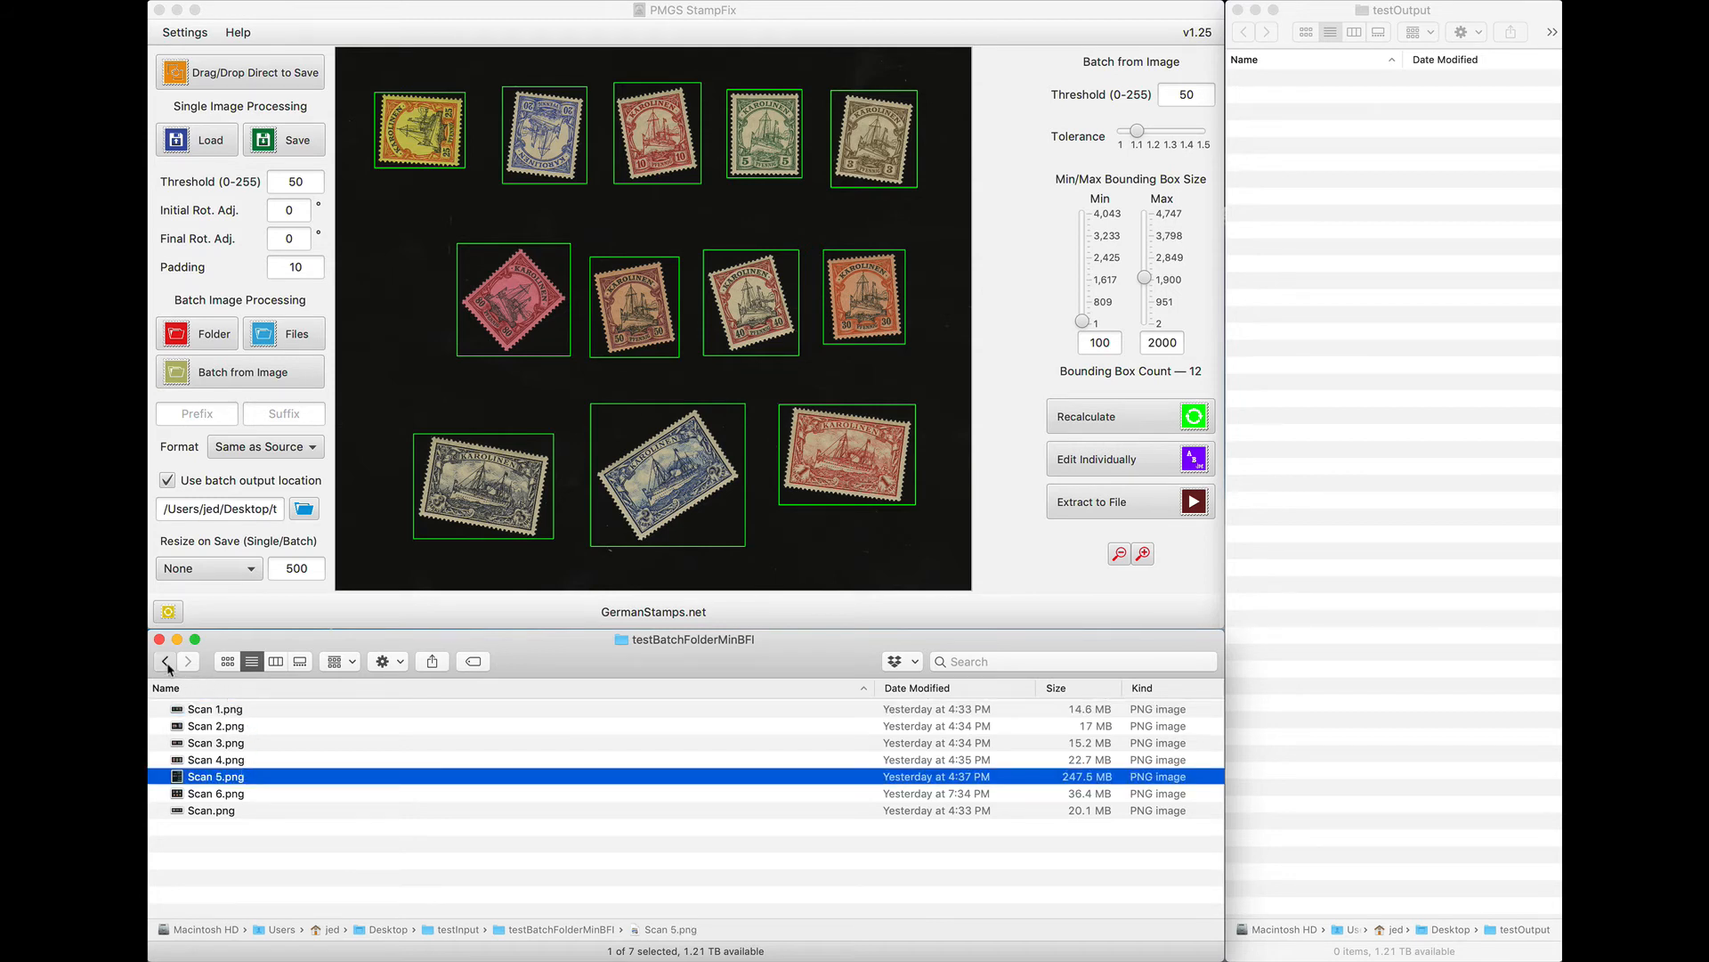
pyautogui.click(251, 660)
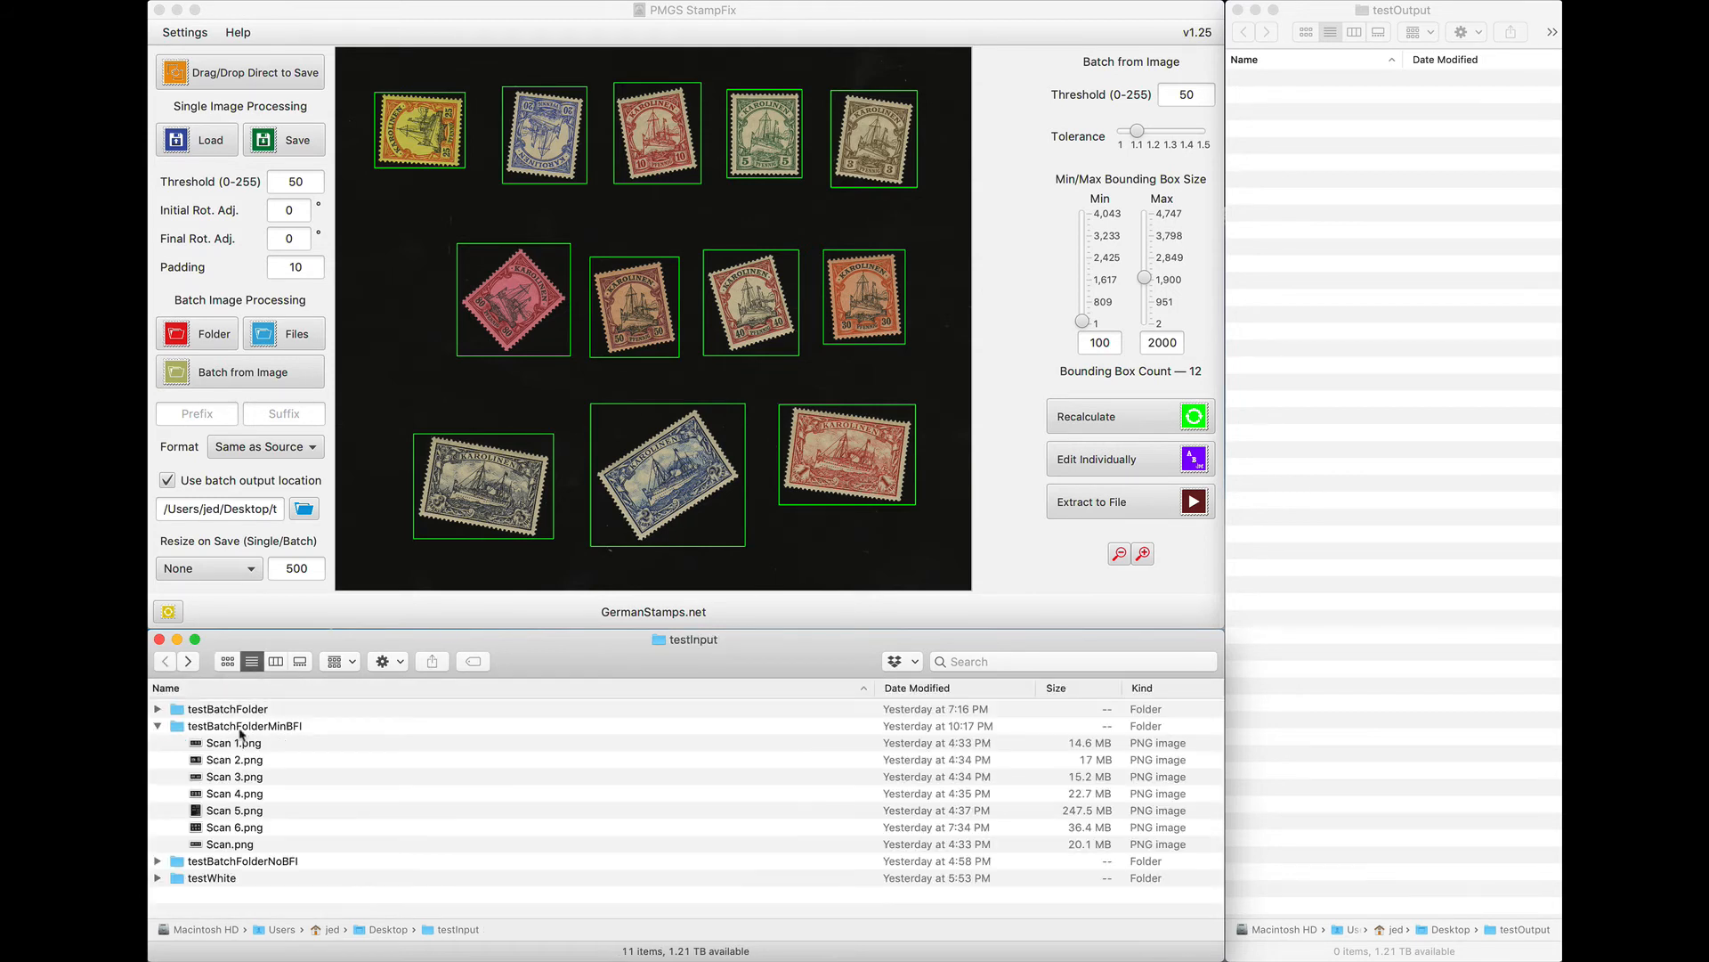
pyautogui.moveTo(186, 727); pyautogui.dragTo(436, 355)
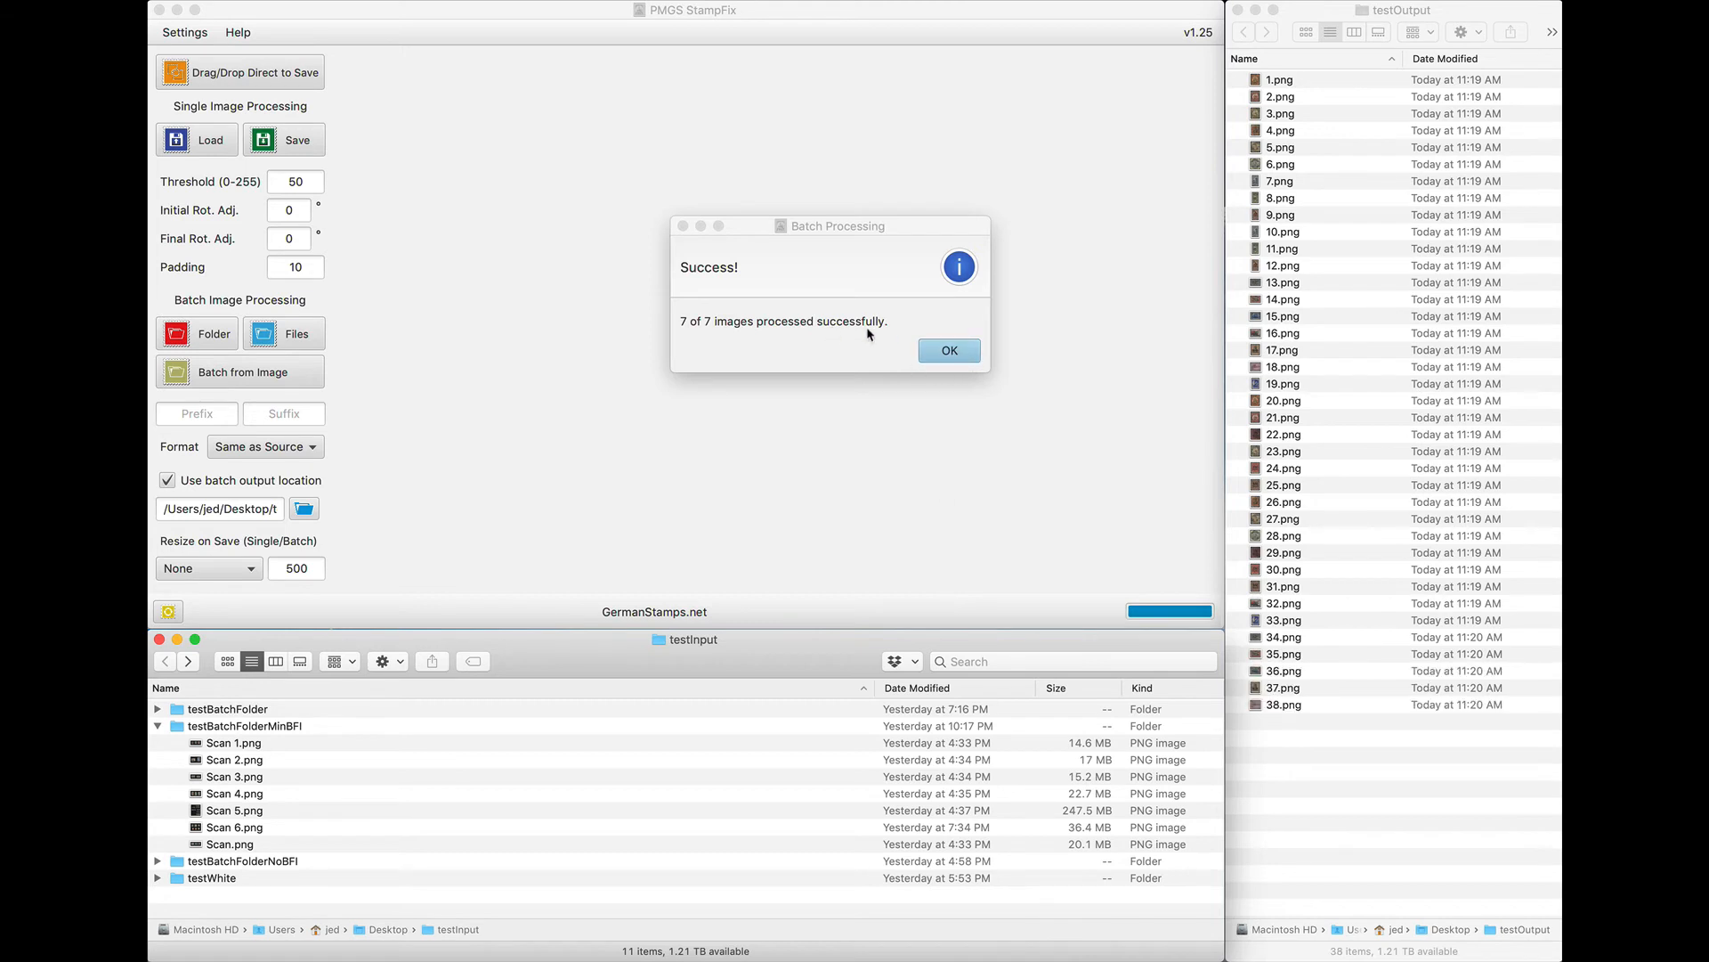
pyautogui.click(946, 351)
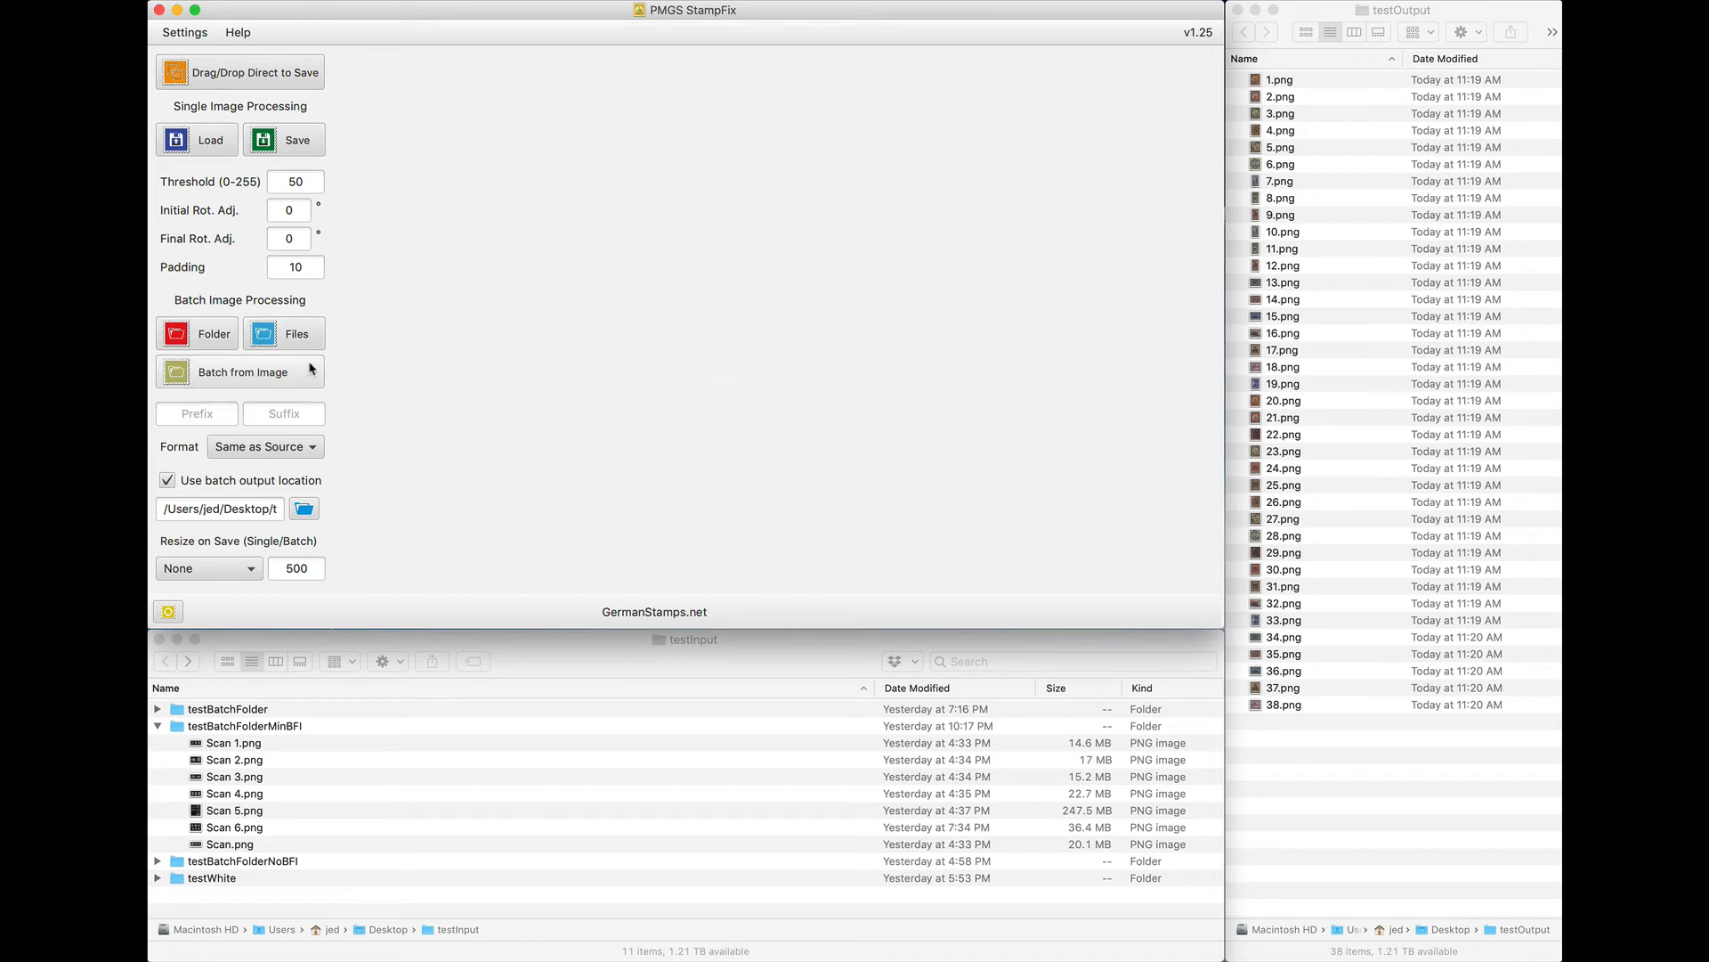
# Load batchTest.png from testBatchFolder into StampFix for Batch from Image.
pyautogui.click(278, 374)
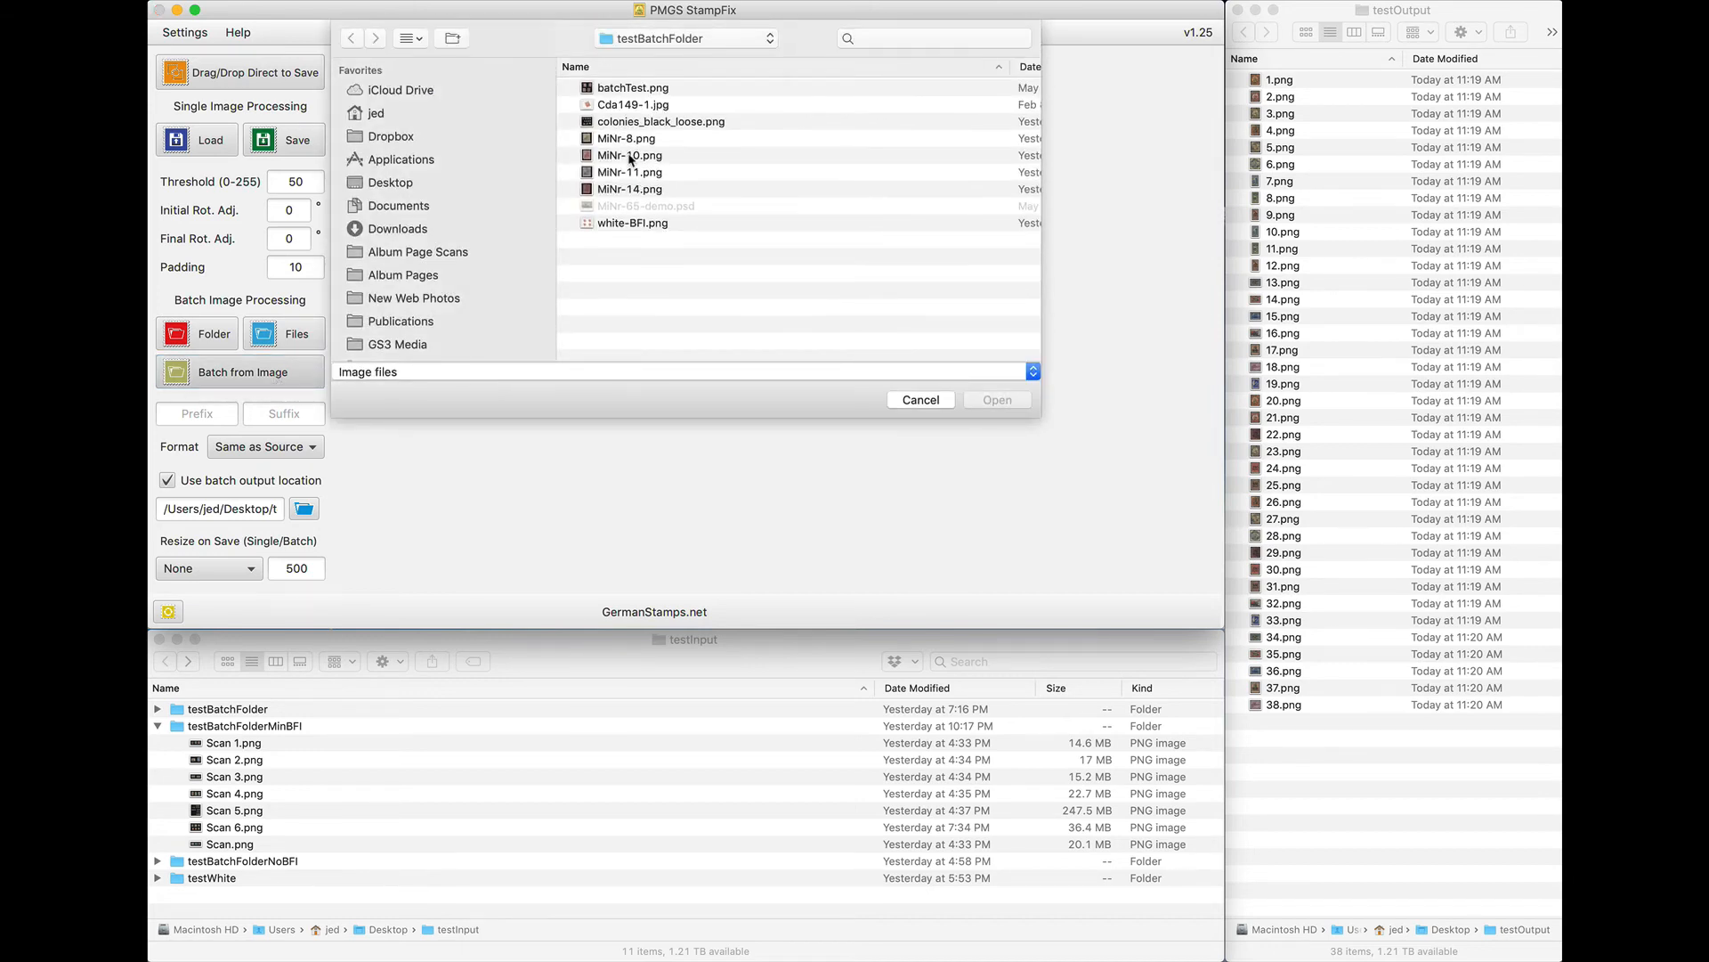
pyautogui.doubleClick(623, 88)
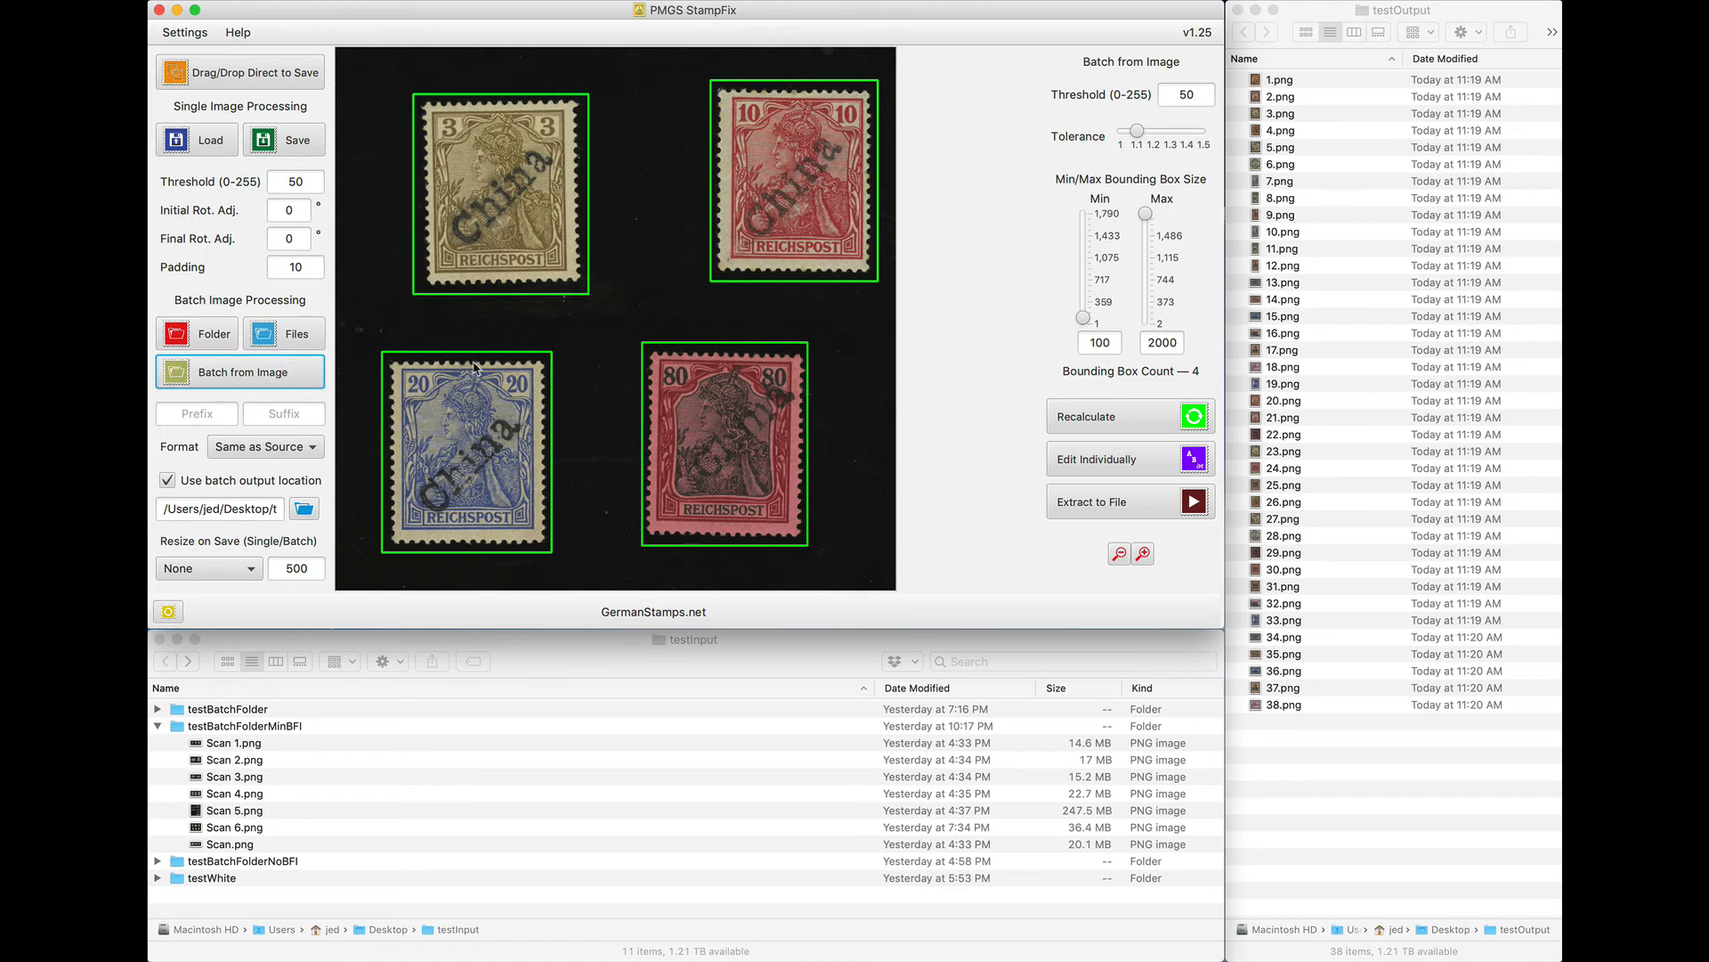
# Collapse the testBatchFolderMinBFI folder in the testInput file list.
pyautogui.click(162, 729)
pyautogui.click(162, 729)
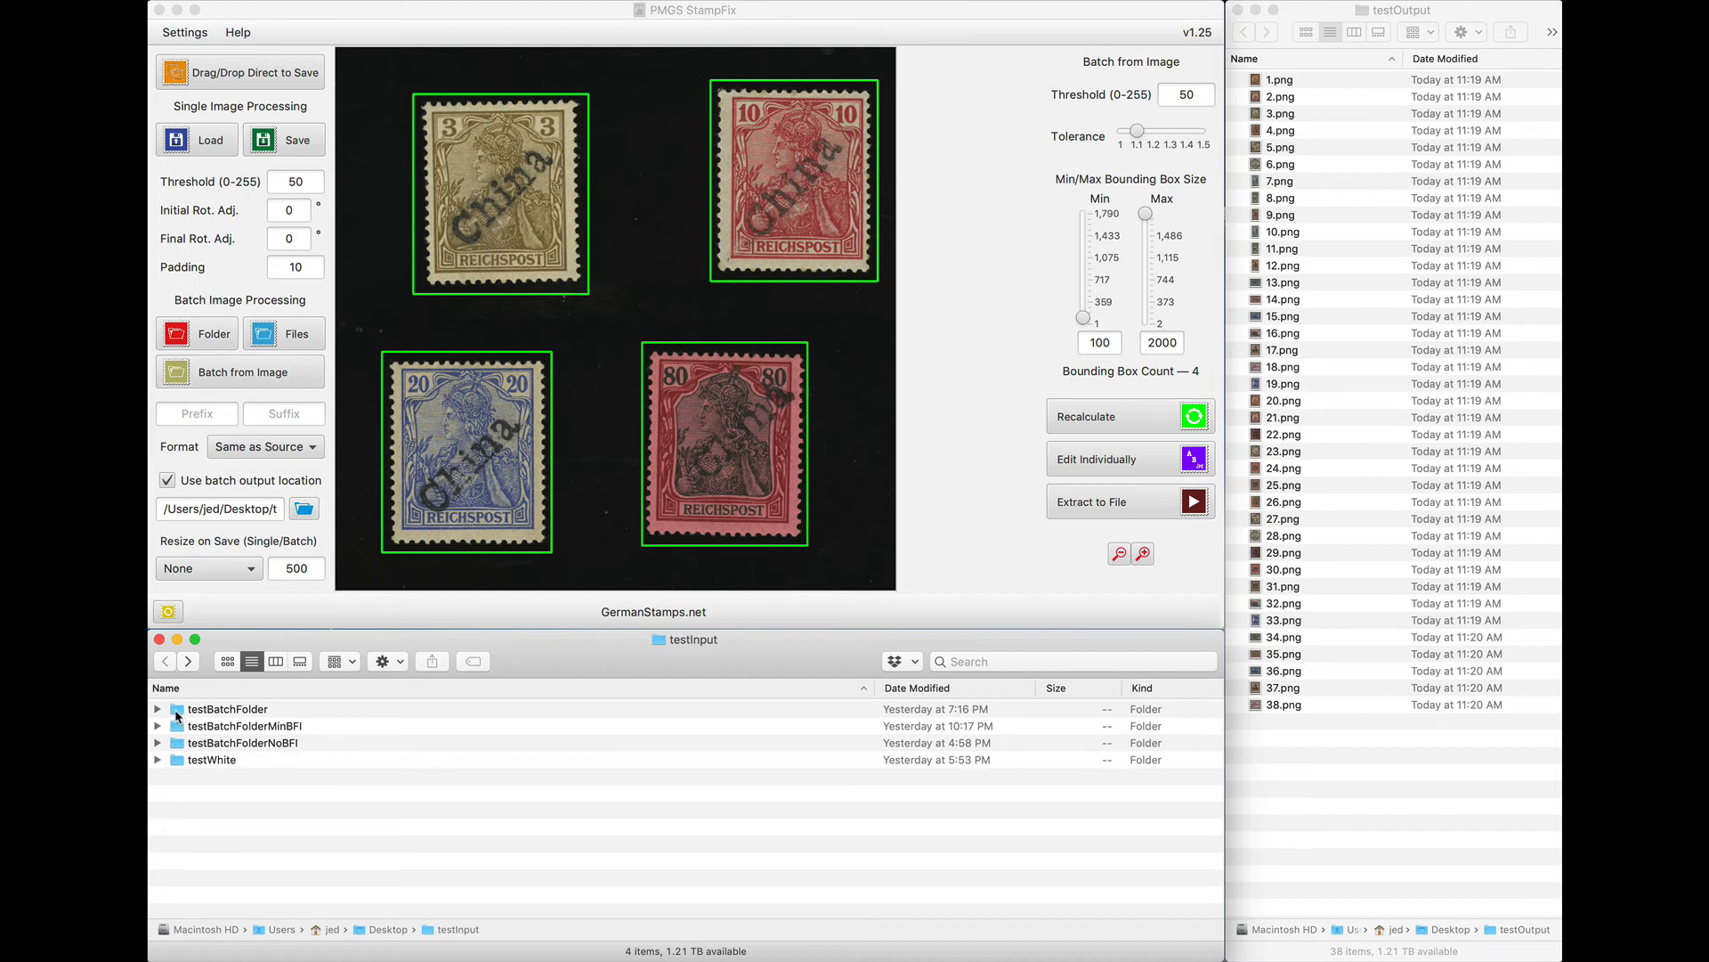
pyautogui.scroll(-1, 171, 709)
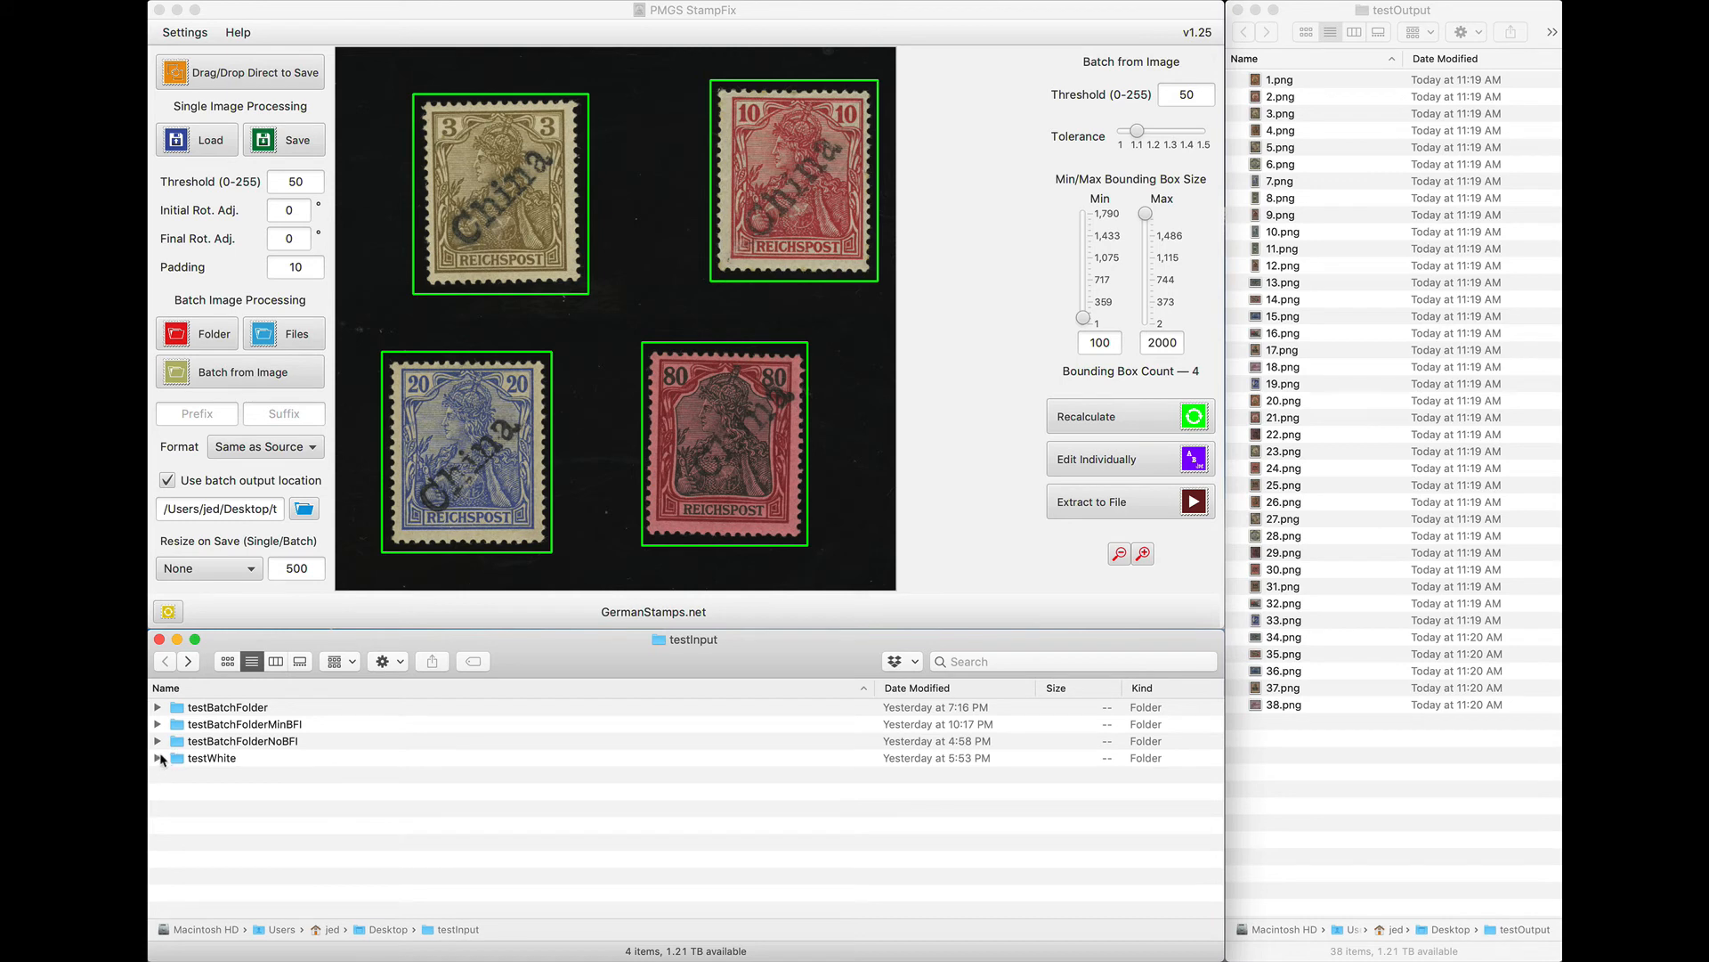
# Expand testBatchFolder in the testInput file list and open the folder itself in icon view.
pyautogui.scroll(1, 161, 755)
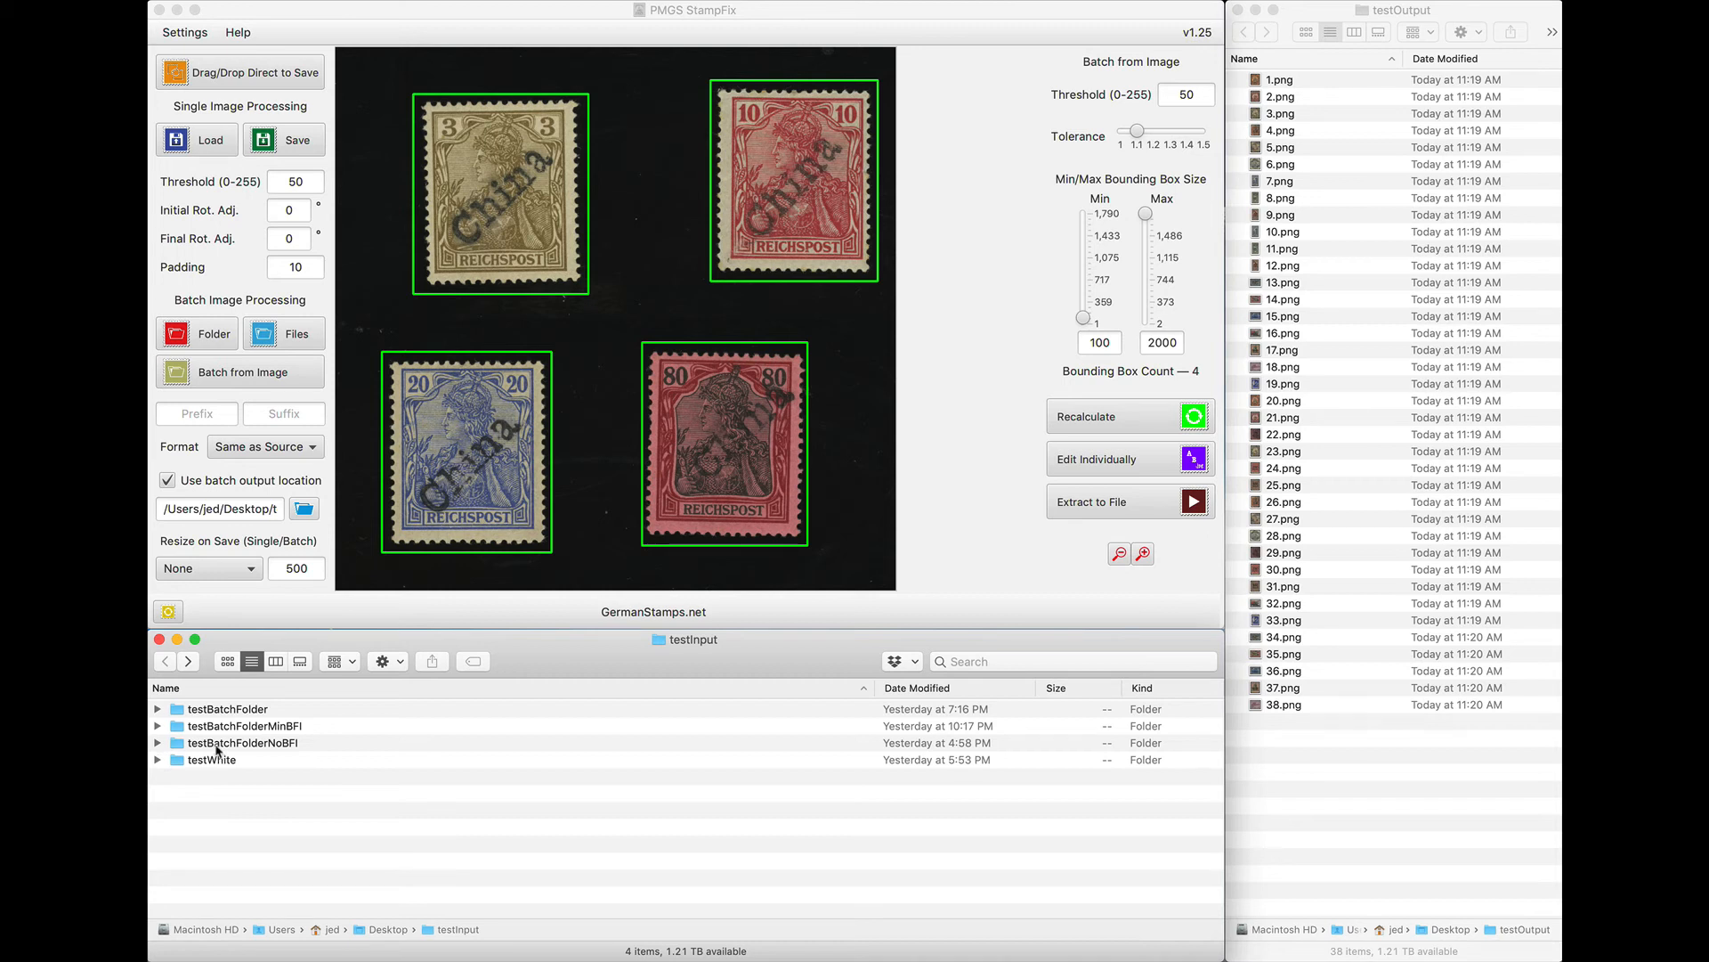
pyautogui.click(158, 709)
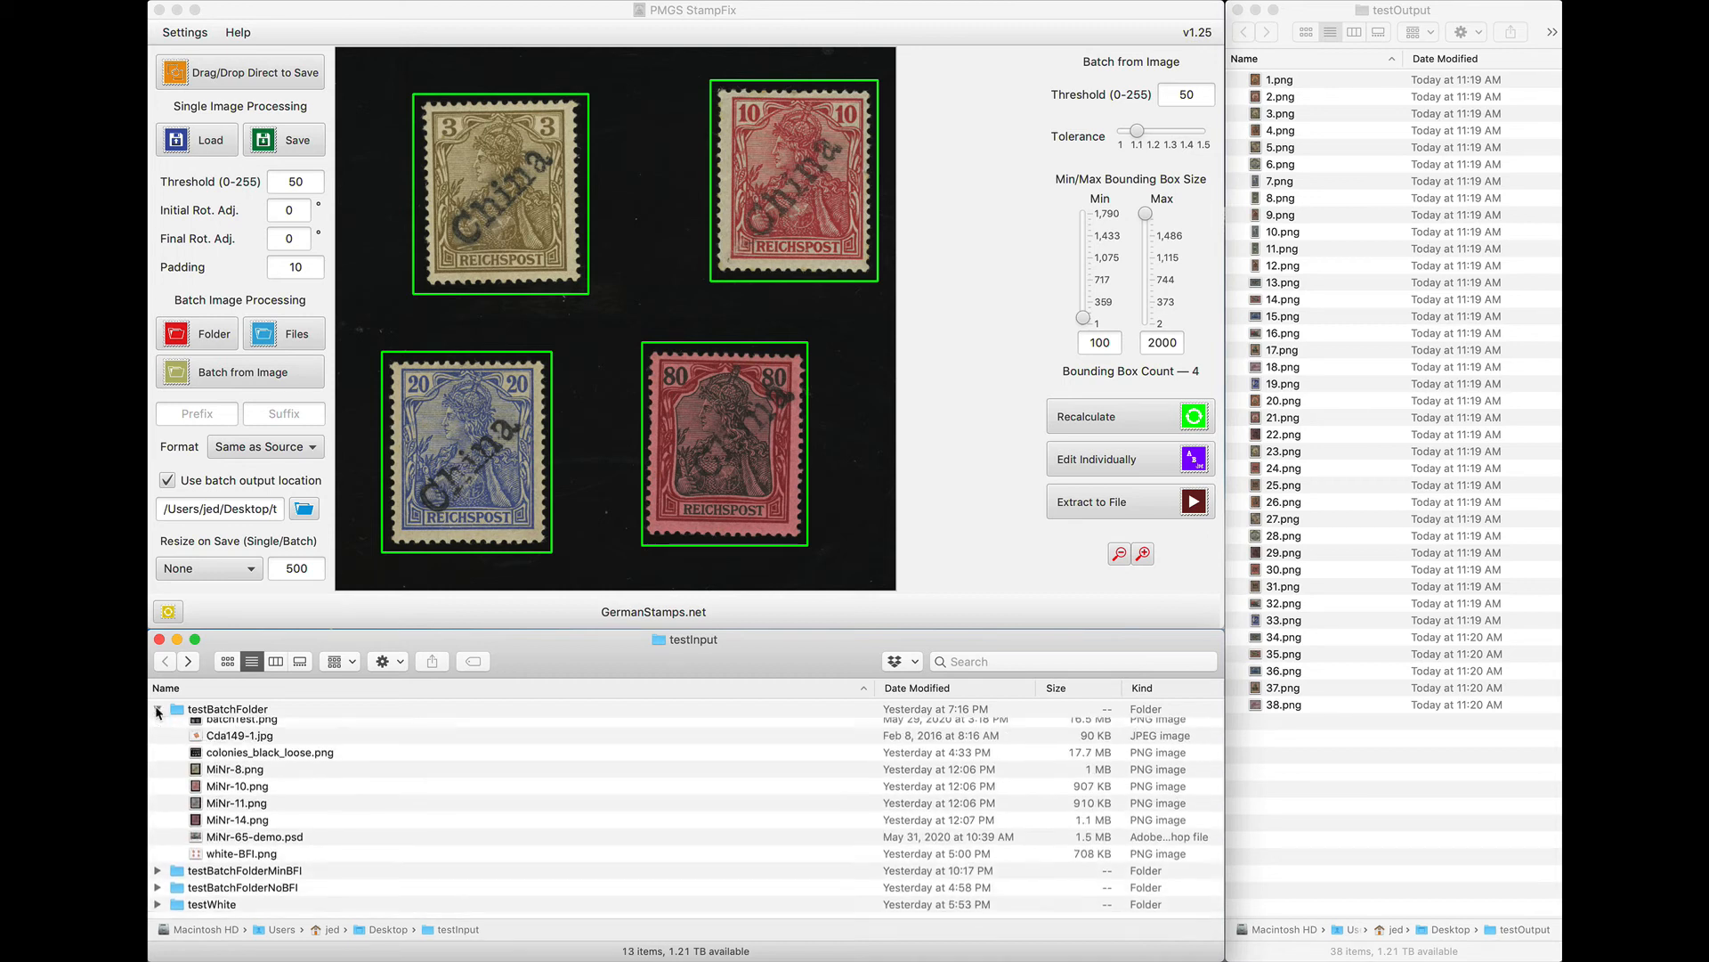
pyautogui.click(249, 727)
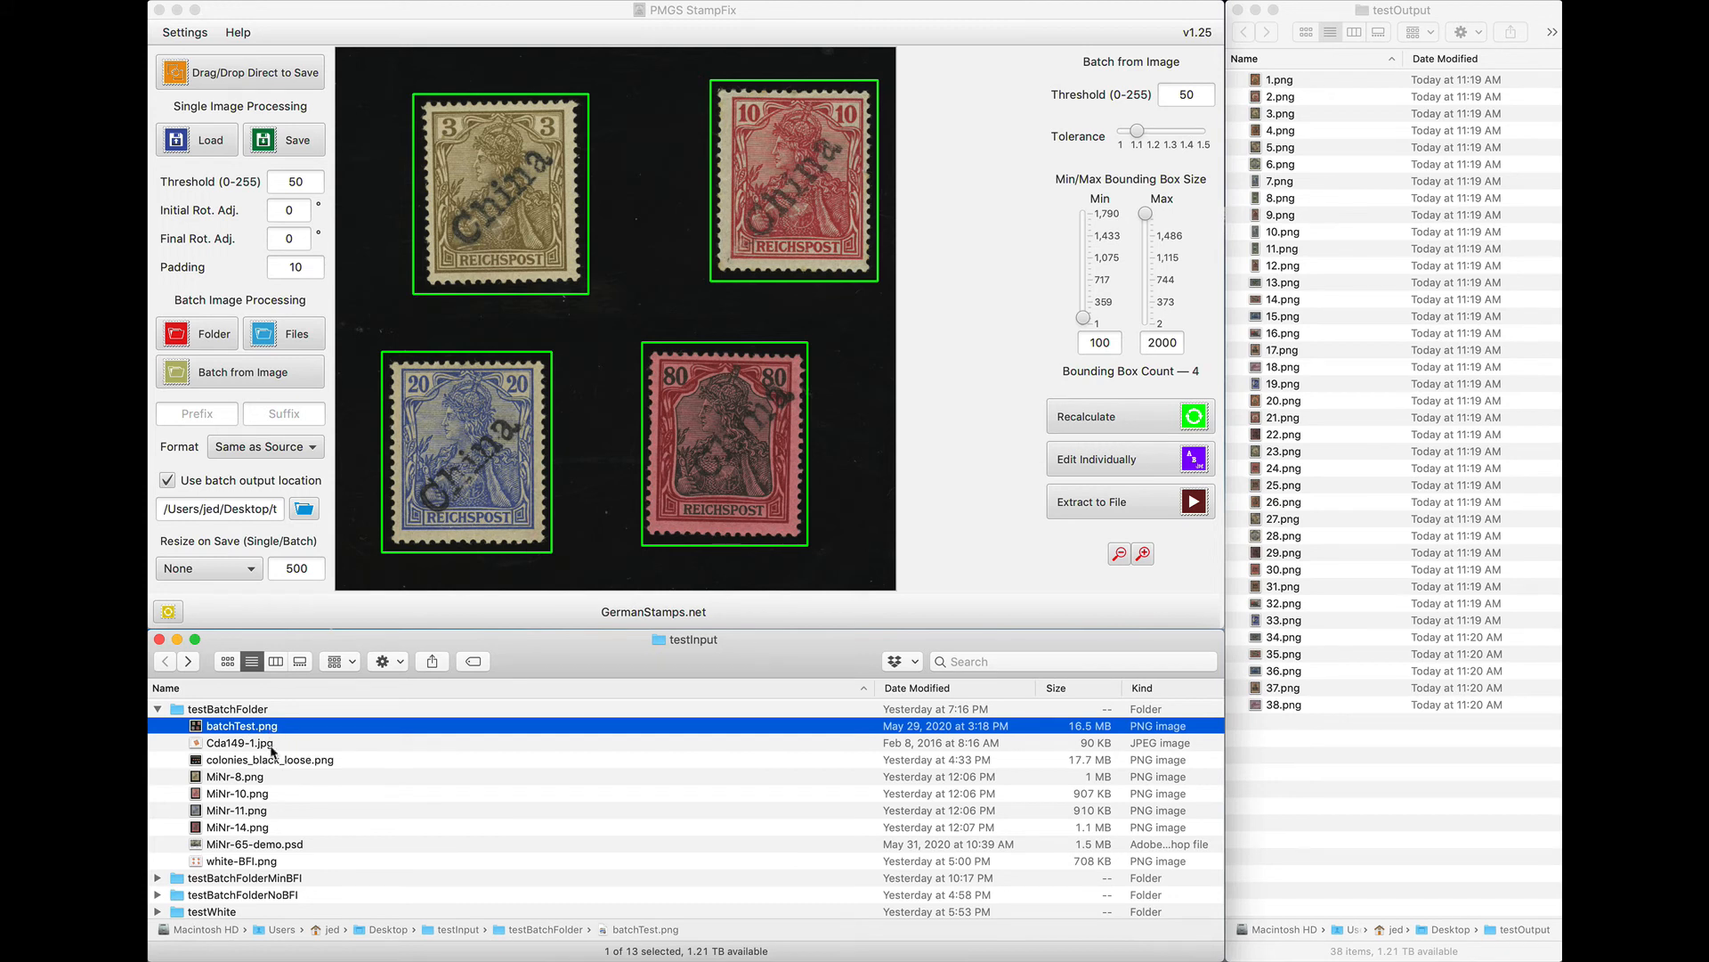
pyautogui.click(237, 662)
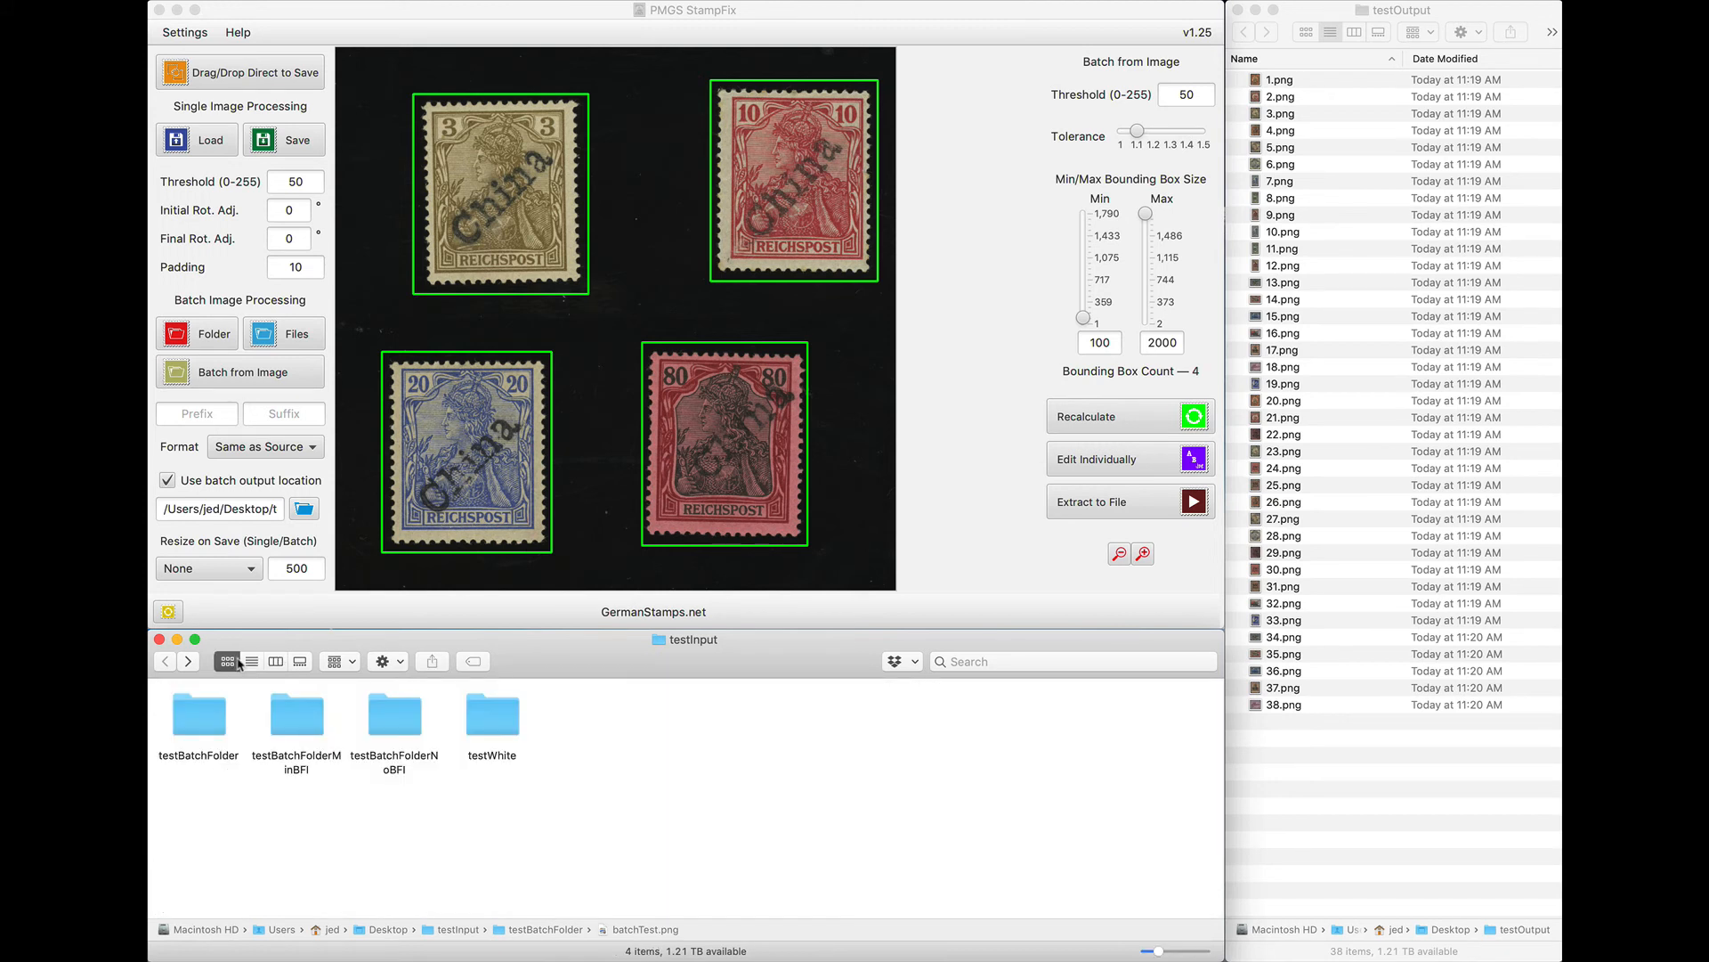
pyautogui.click(214, 724)
pyautogui.doubleClick(214, 725)
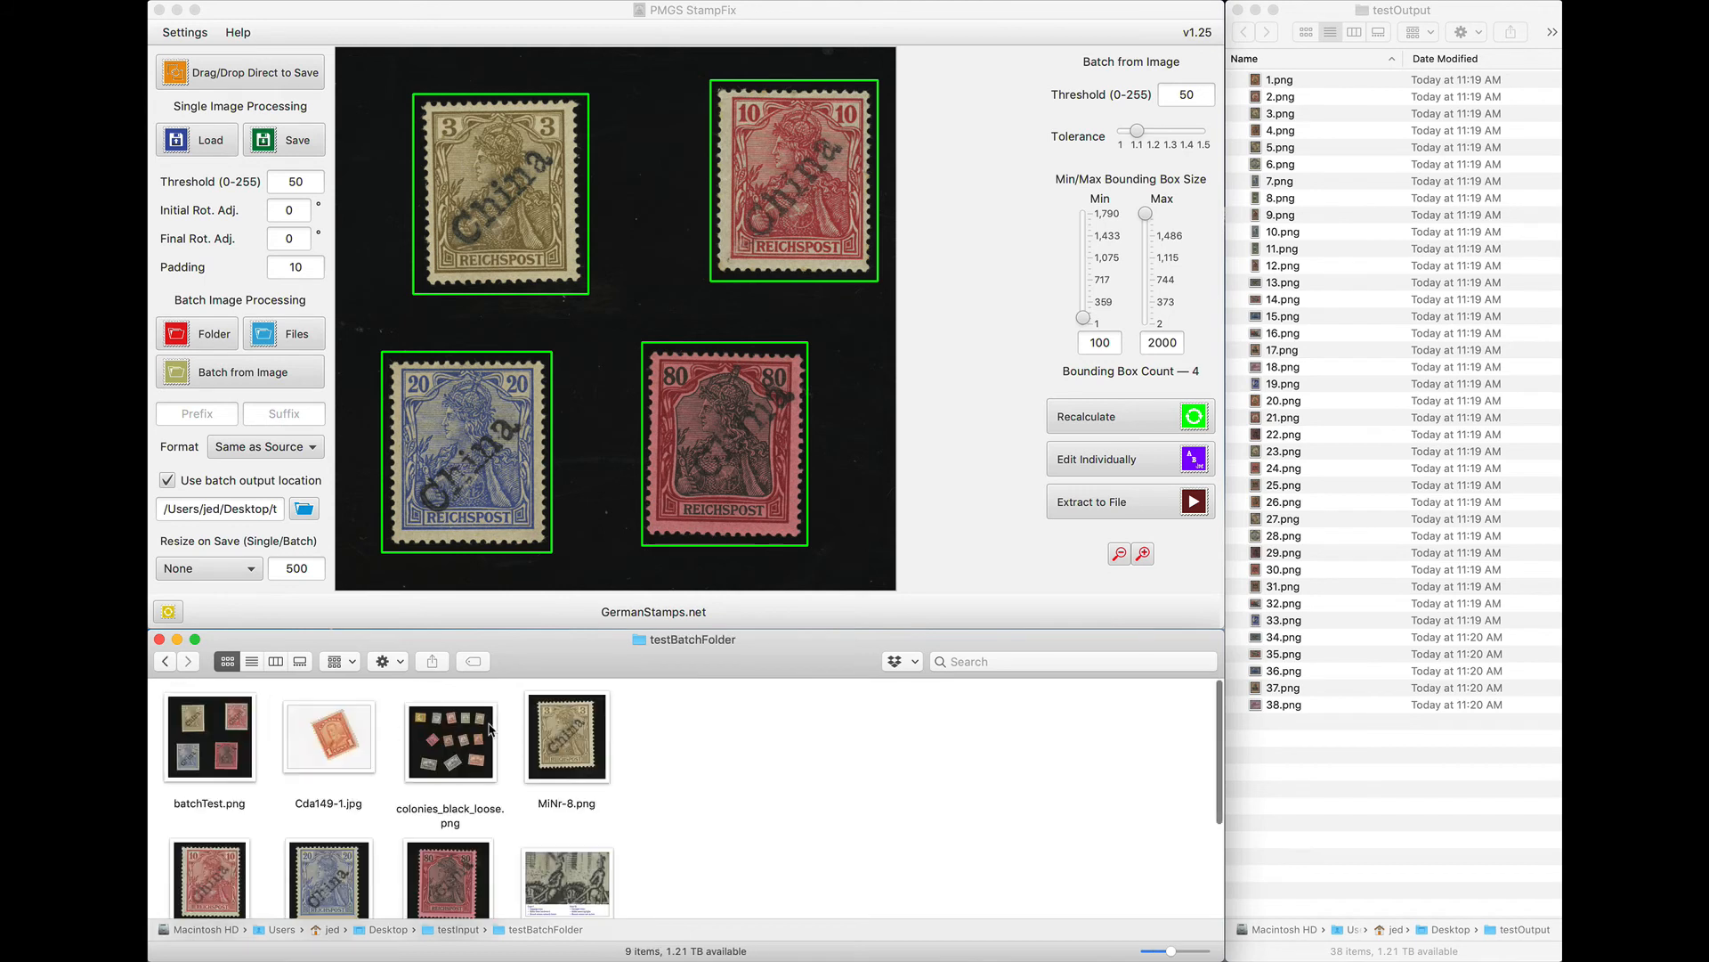
# Examine the thumbnails in testBatchFolder, covering the multi-stamp scans, the single-stamp images and MiNr-65-demo.psd.
pyautogui.click(259, 756)
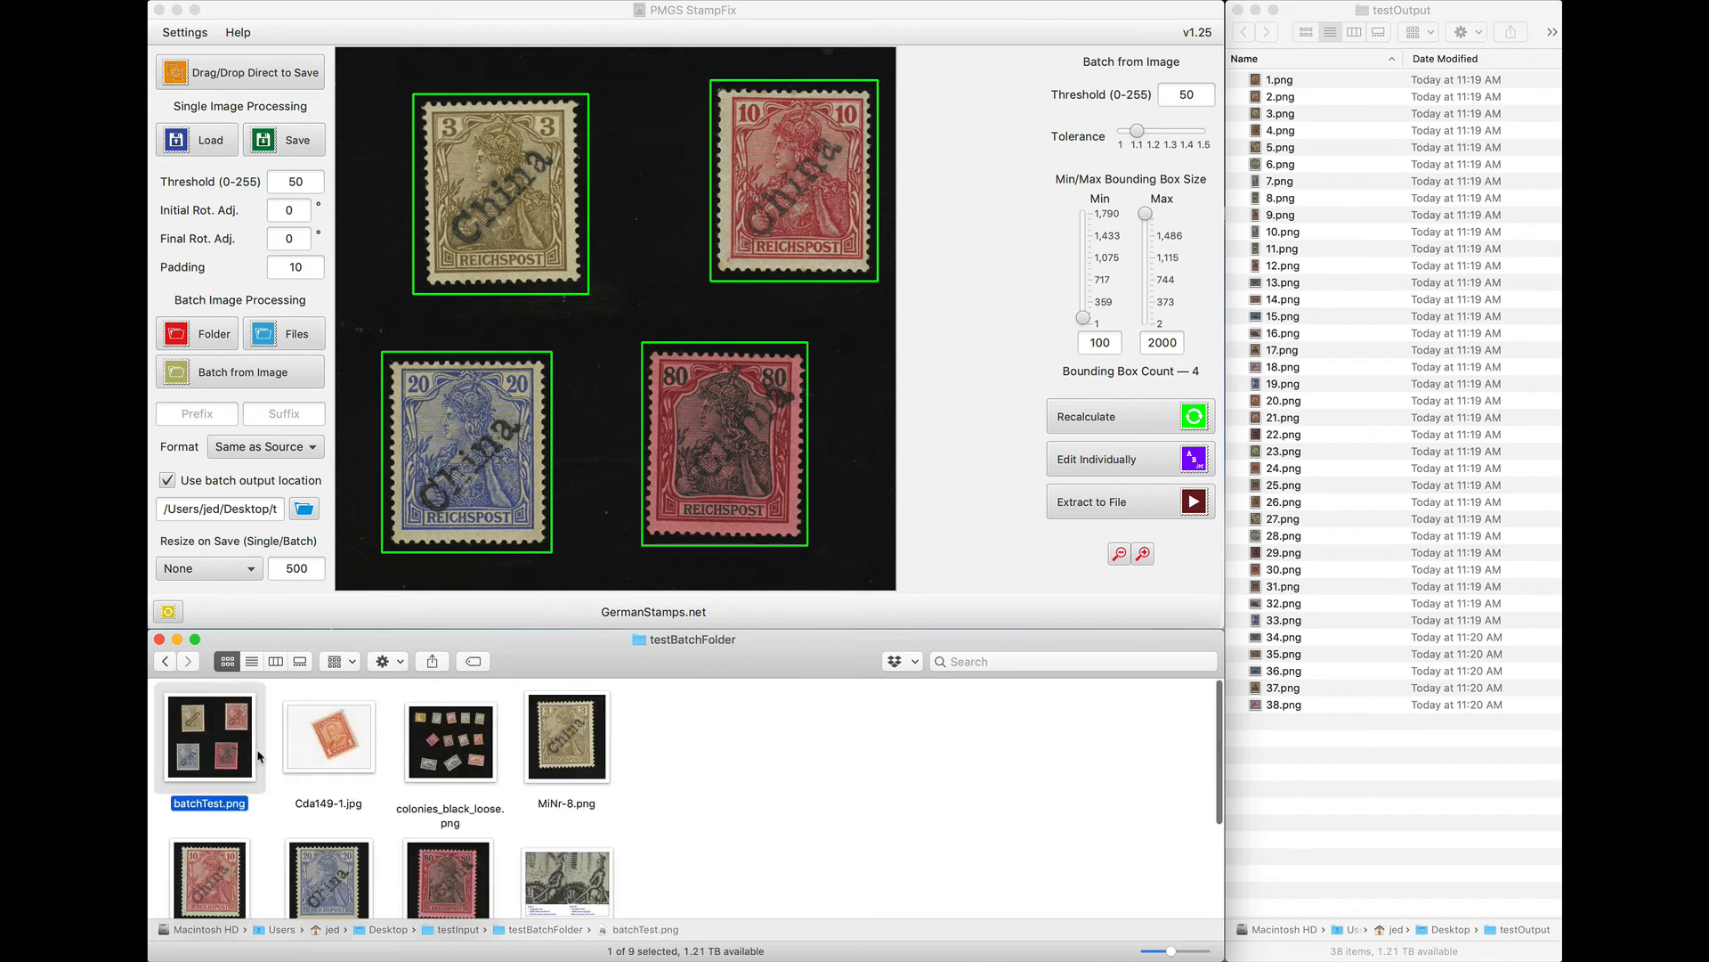
pyautogui.click(442, 749)
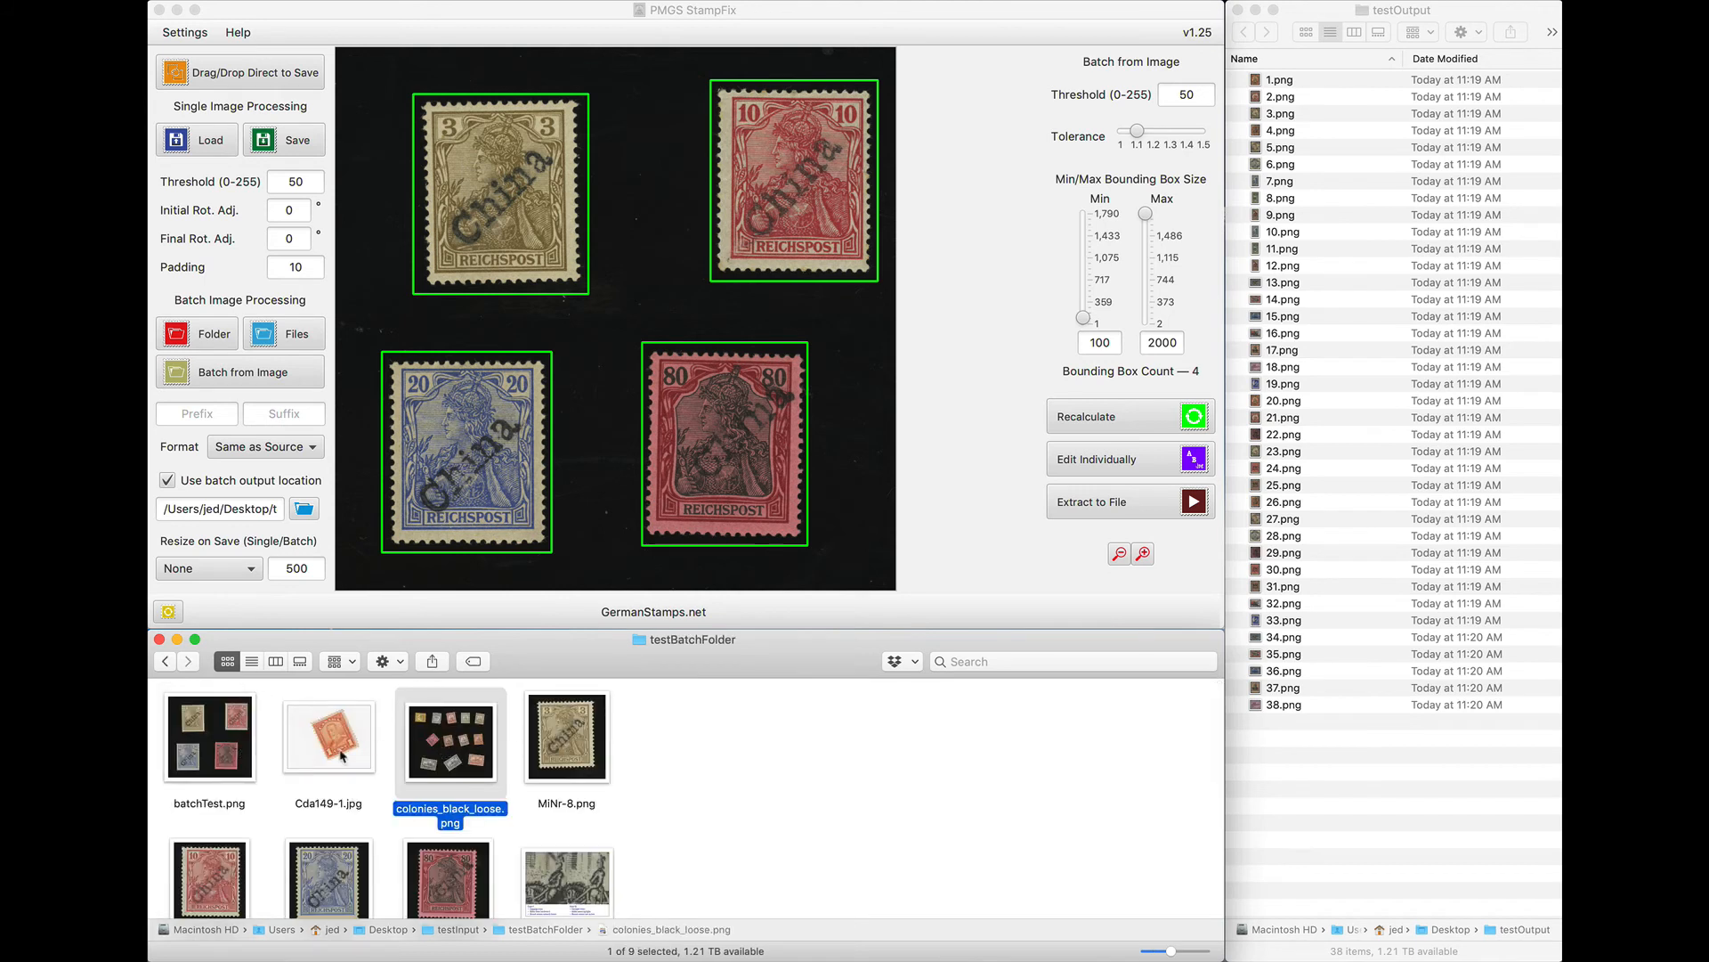
pyautogui.scroll(-5, 376, 753)
pyautogui.click(234, 812)
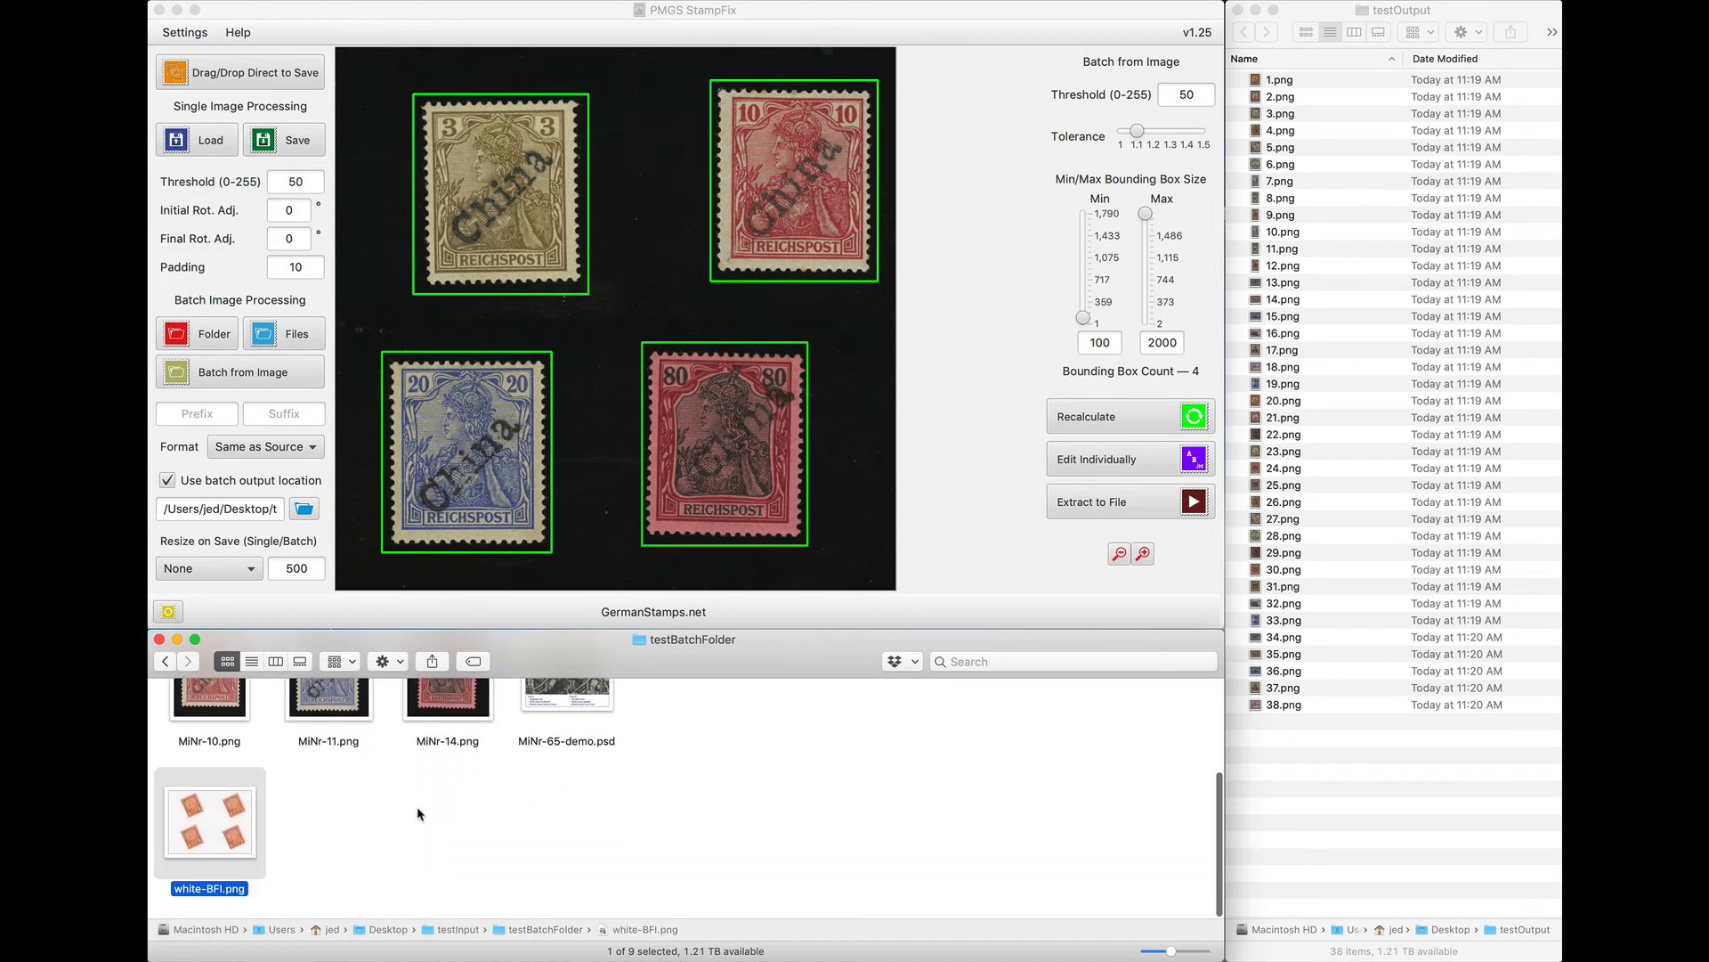
pyautogui.scroll(3, 431, 809)
pyautogui.click(431, 806)
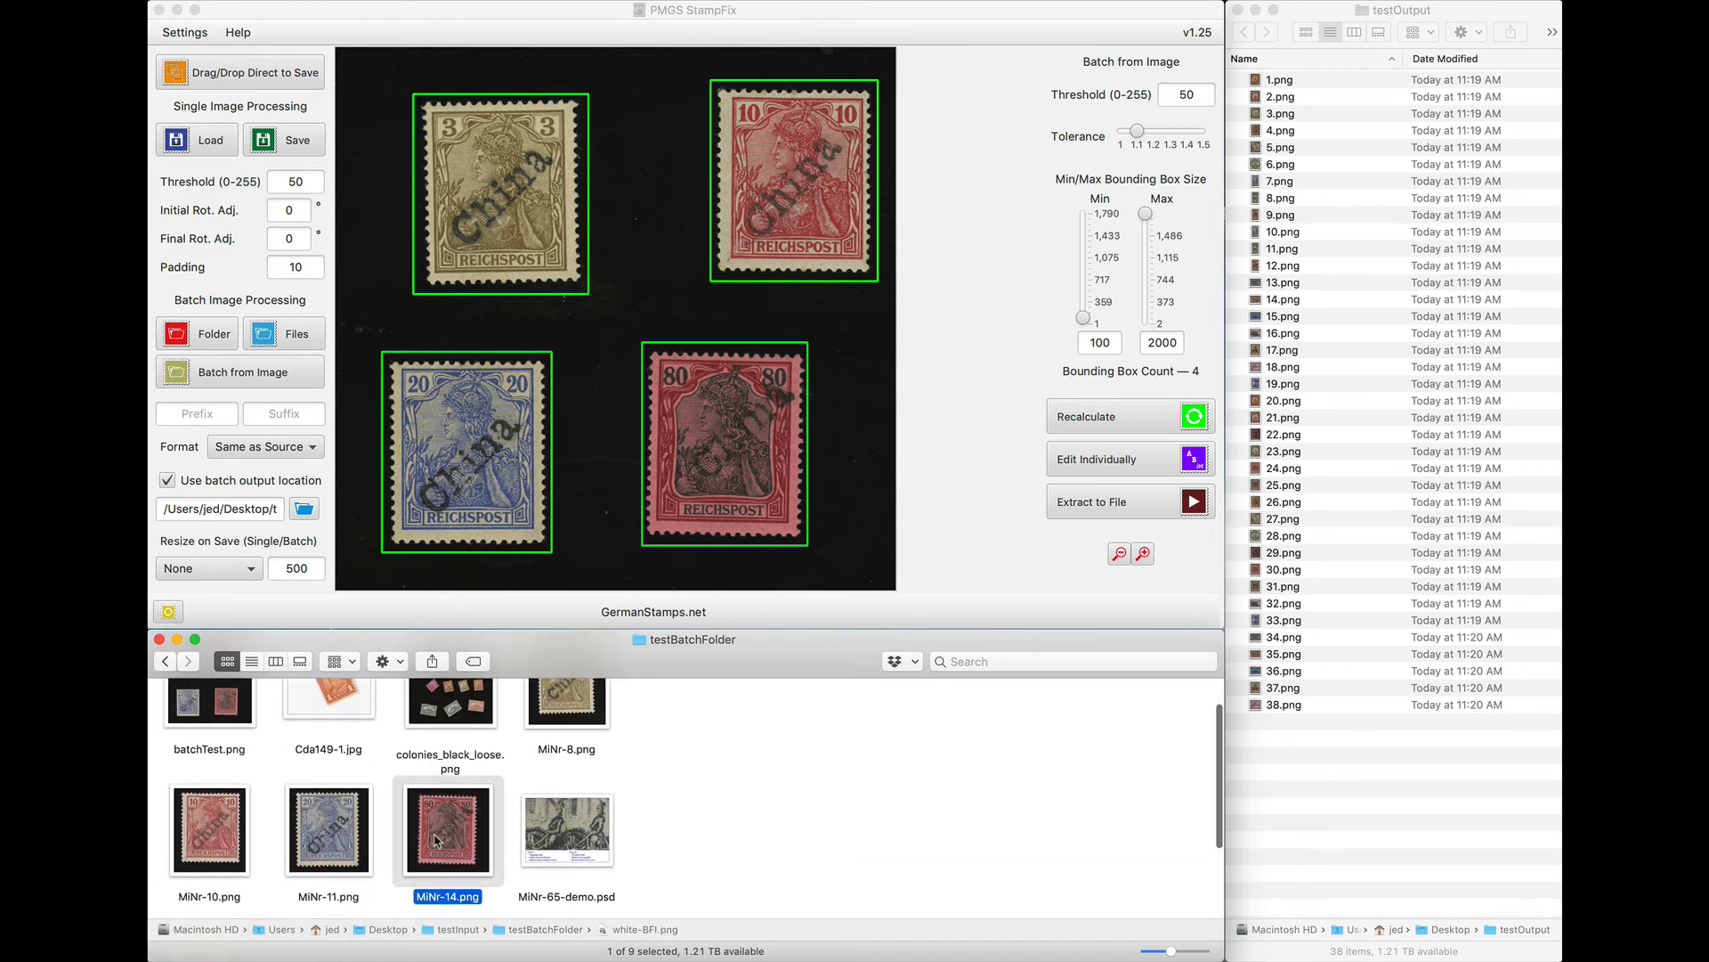
pyautogui.press('Left')
pyautogui.press('Left')
pyautogui.scroll(2, 508, 782)
pyautogui.click(552, 769)
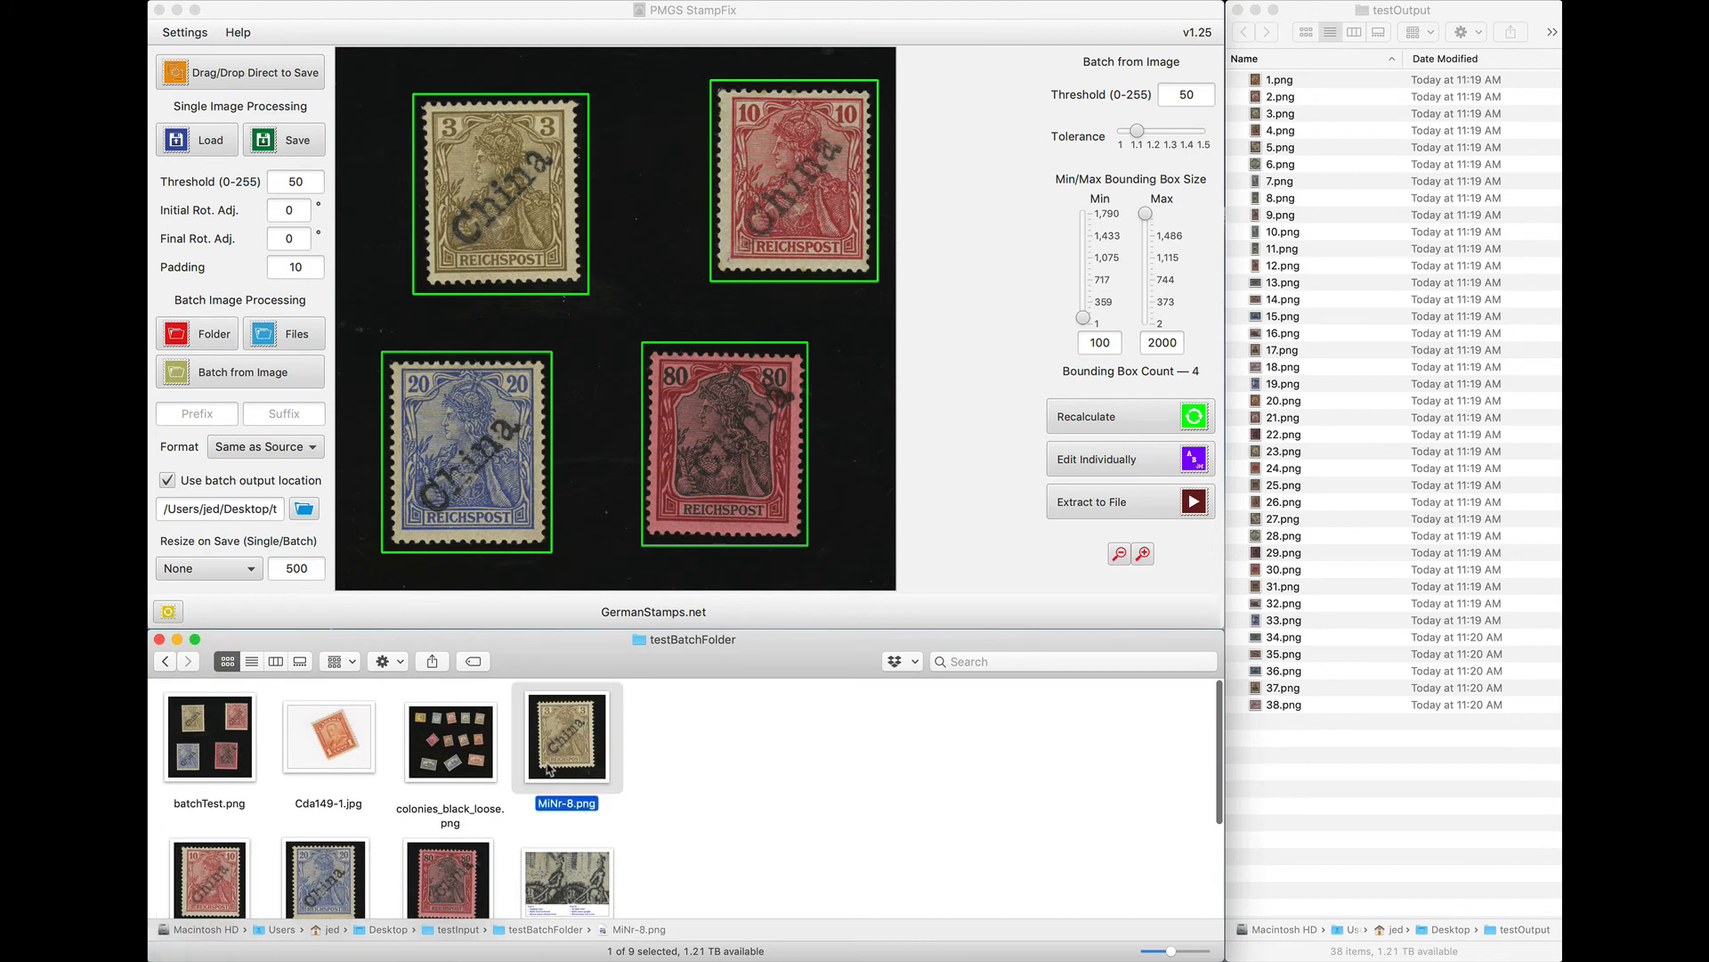
pyautogui.click(310, 748)
pyautogui.scroll(-3, 650, 770)
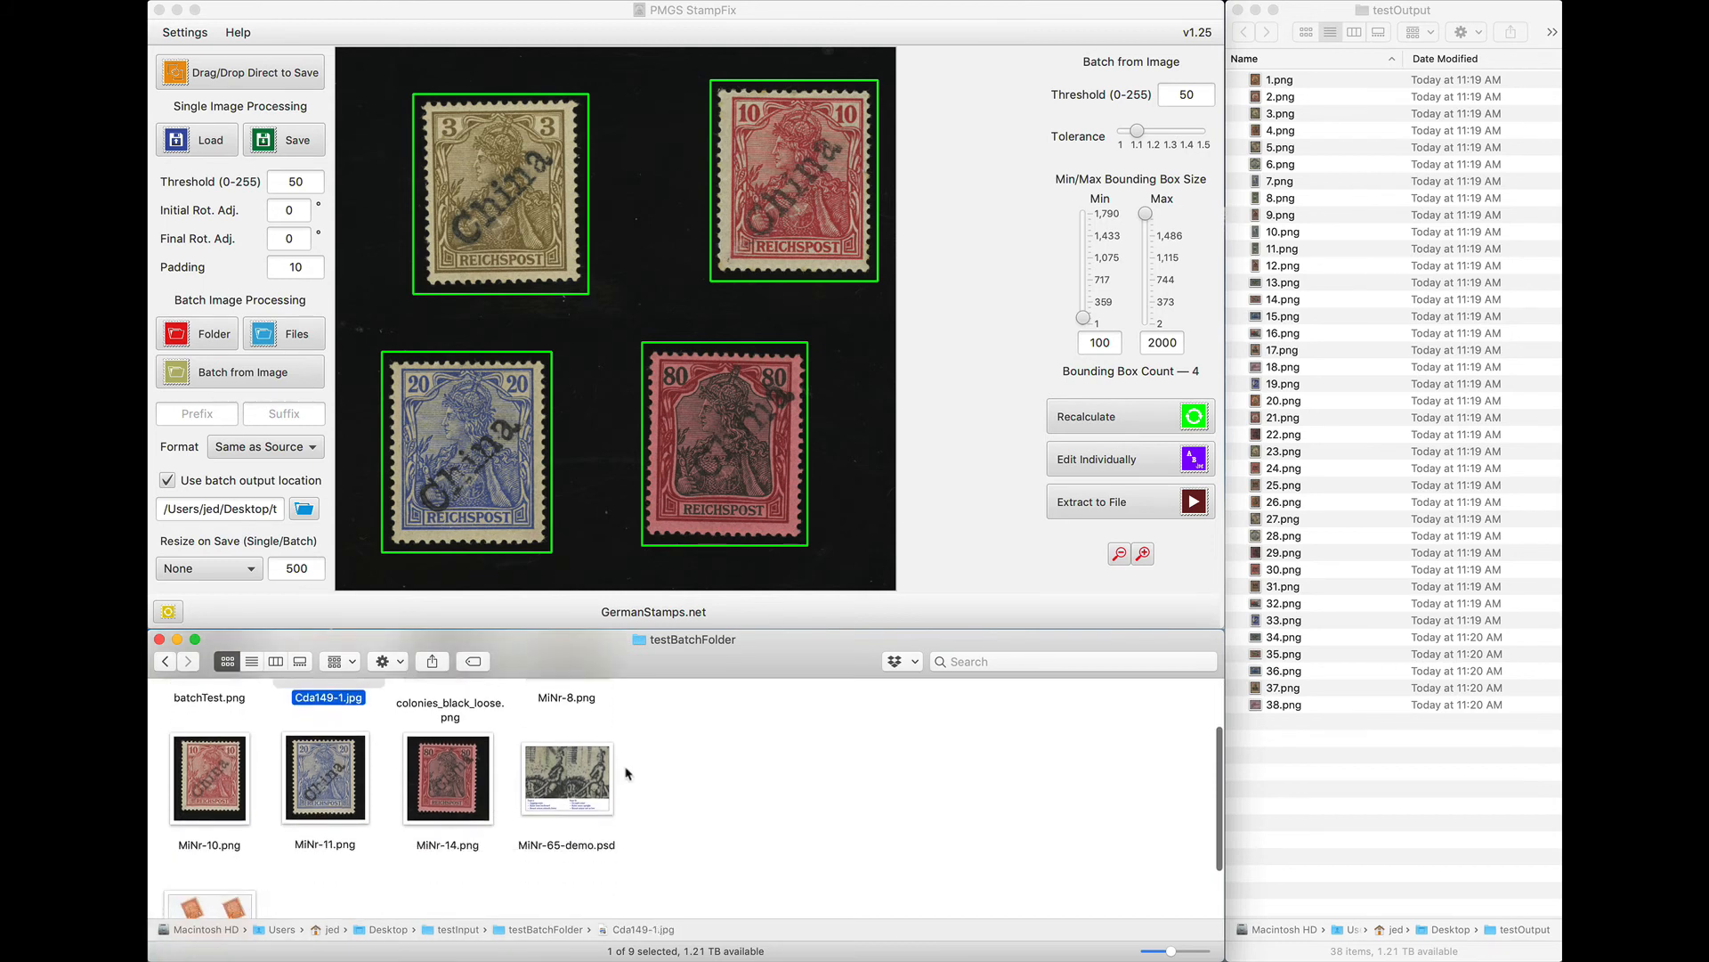
pyautogui.click(579, 782)
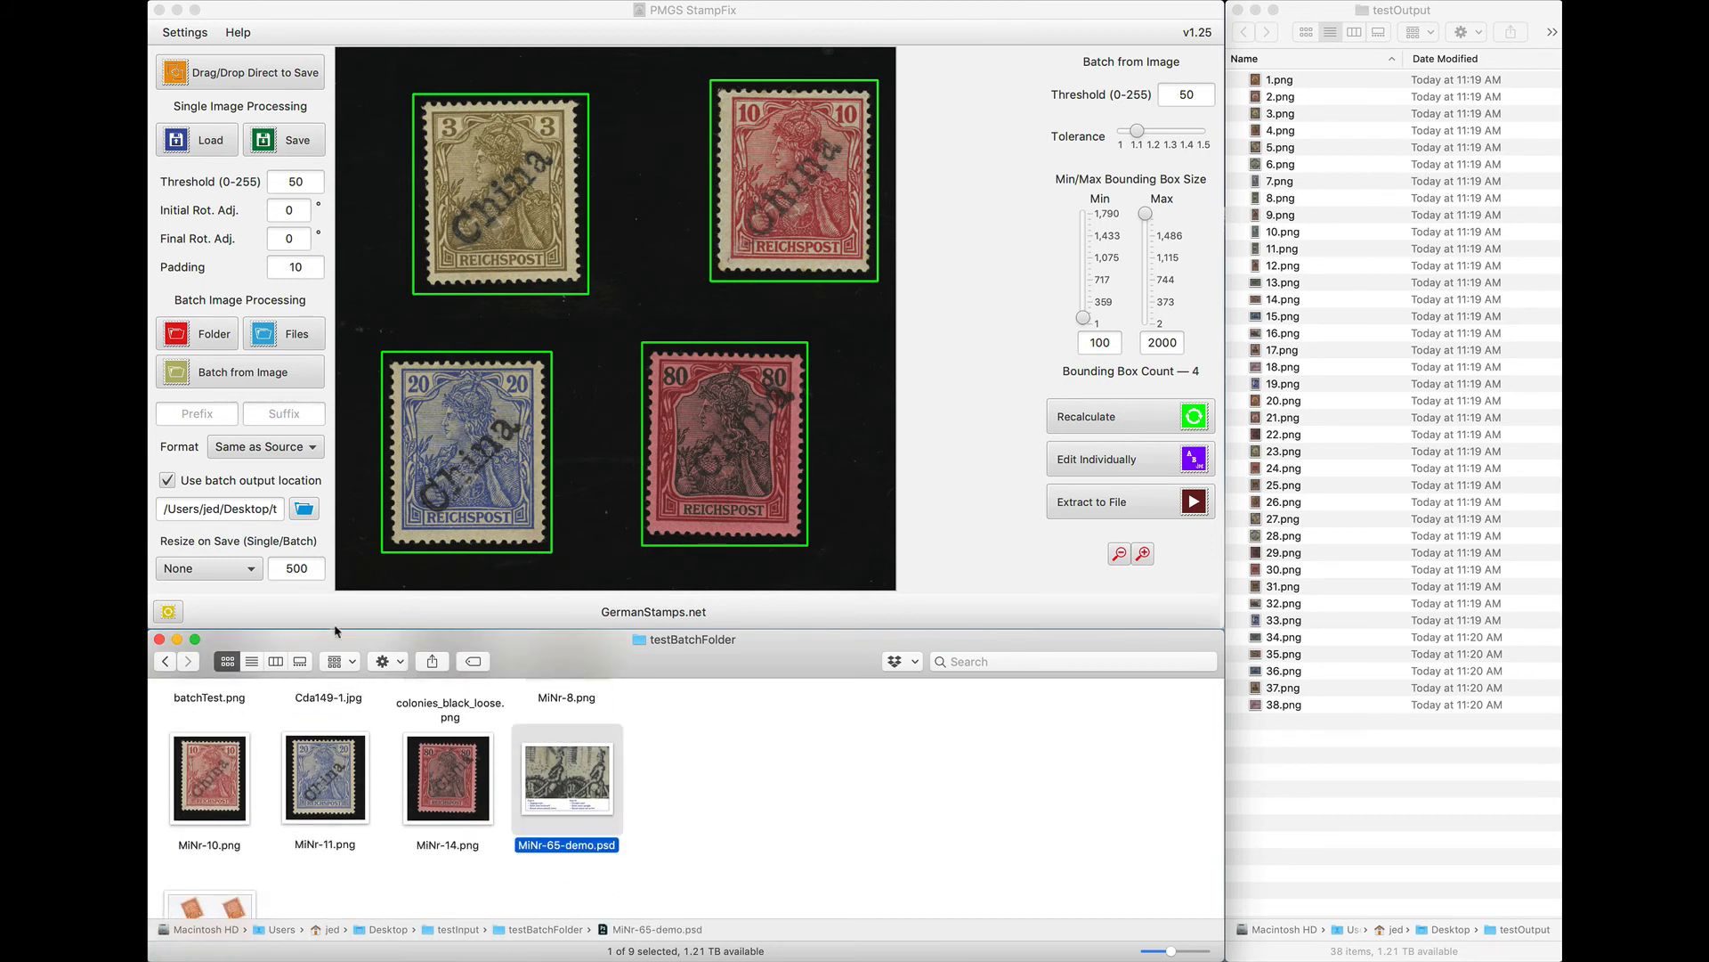
# Return to the testInput folder in list view with the contents of testBatchFolder expanded.
pyautogui.click(253, 662)
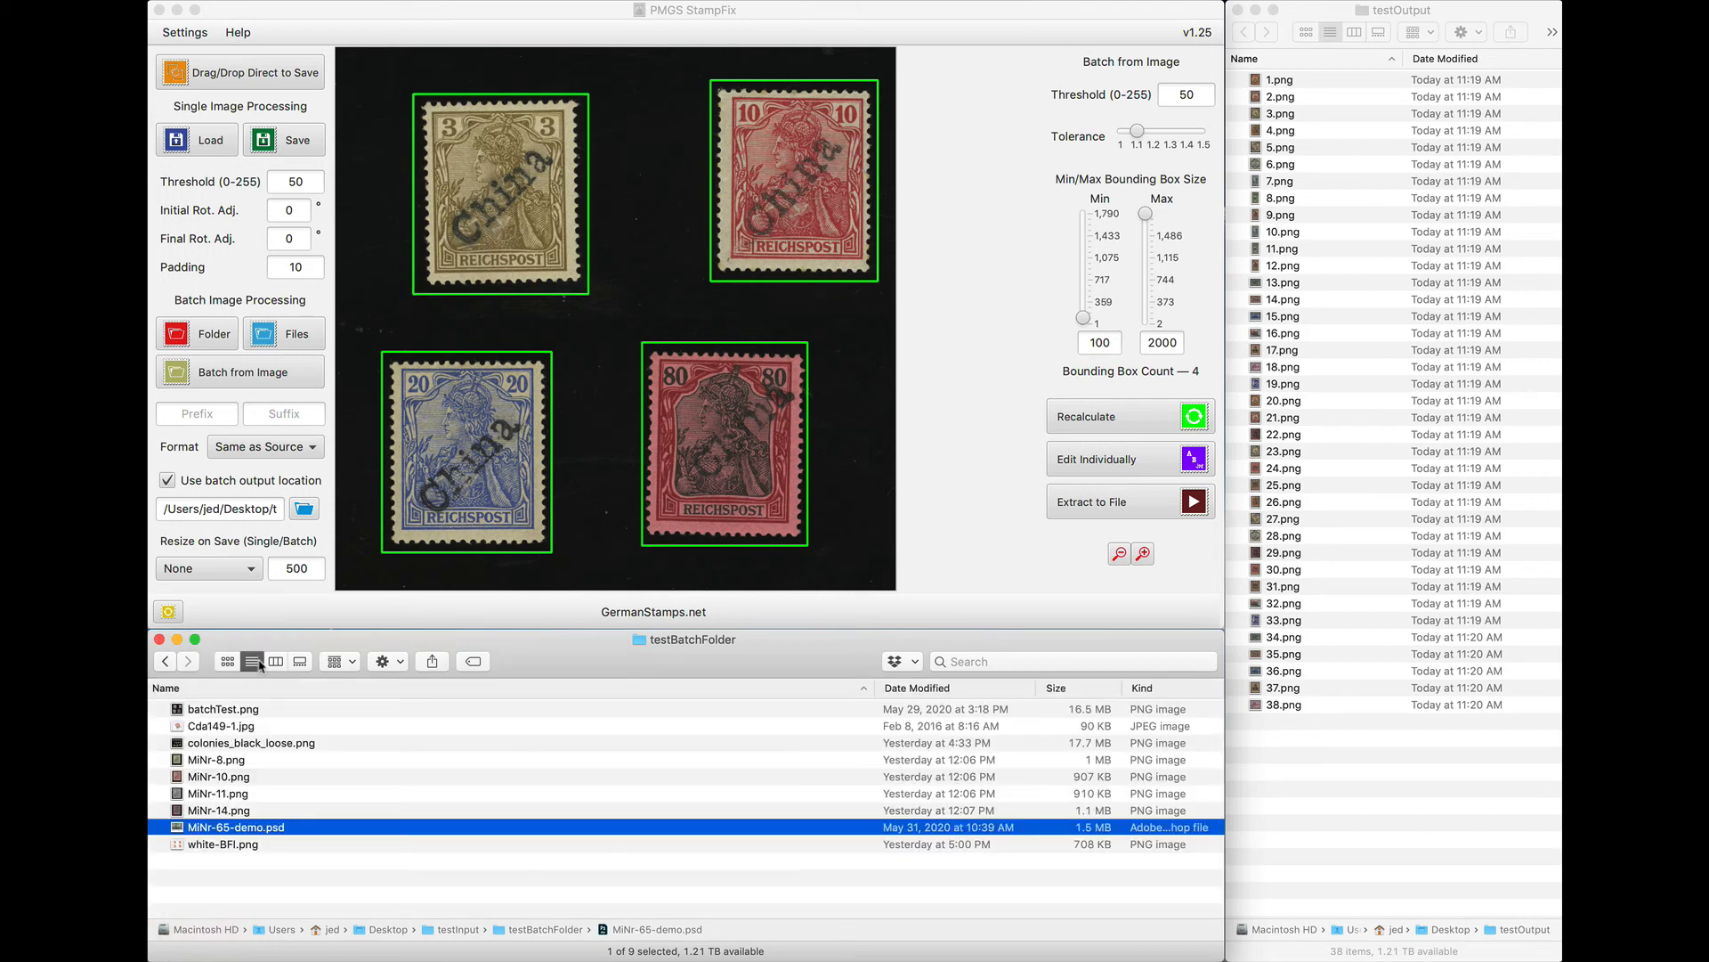
pyautogui.click(165, 661)
pyautogui.click(254, 664)
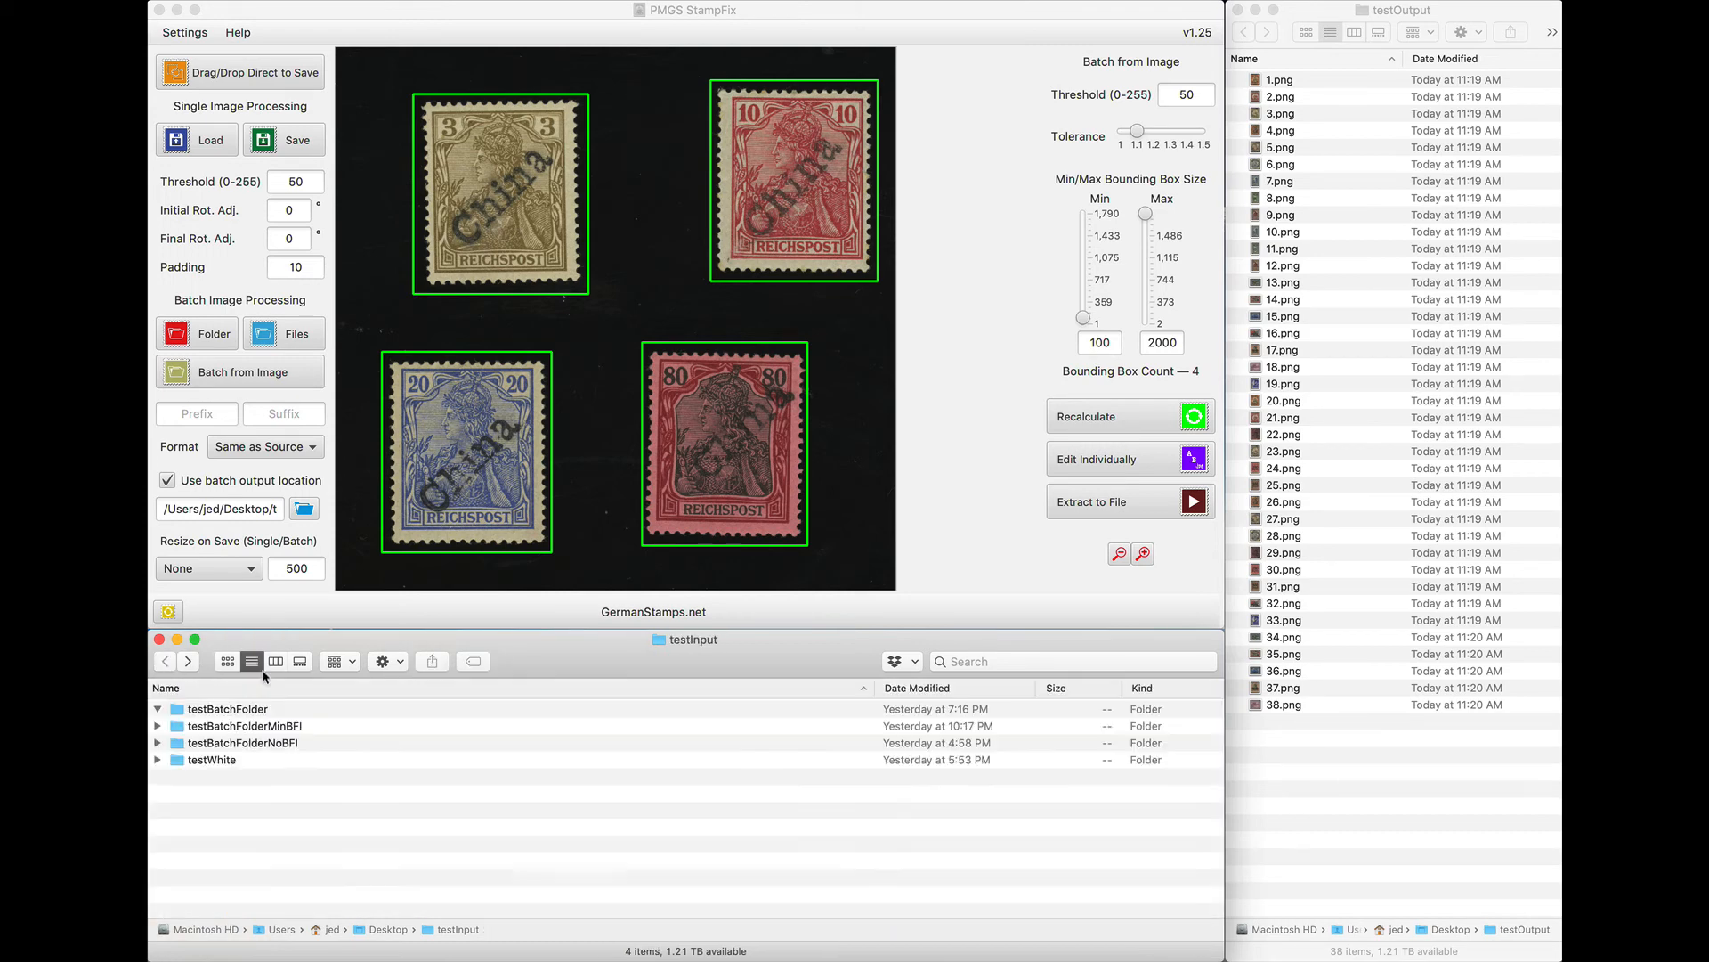
pyautogui.moveTo(175, 710)
pyautogui.mouseDown()
pyautogui.moveTo(235, 677)
pyautogui.moveTo(167, 722)
pyautogui.mouseUp()
# Select all the extracted stamp images in testOutput and move them to the Trash.
pyautogui.click(1326, 521)
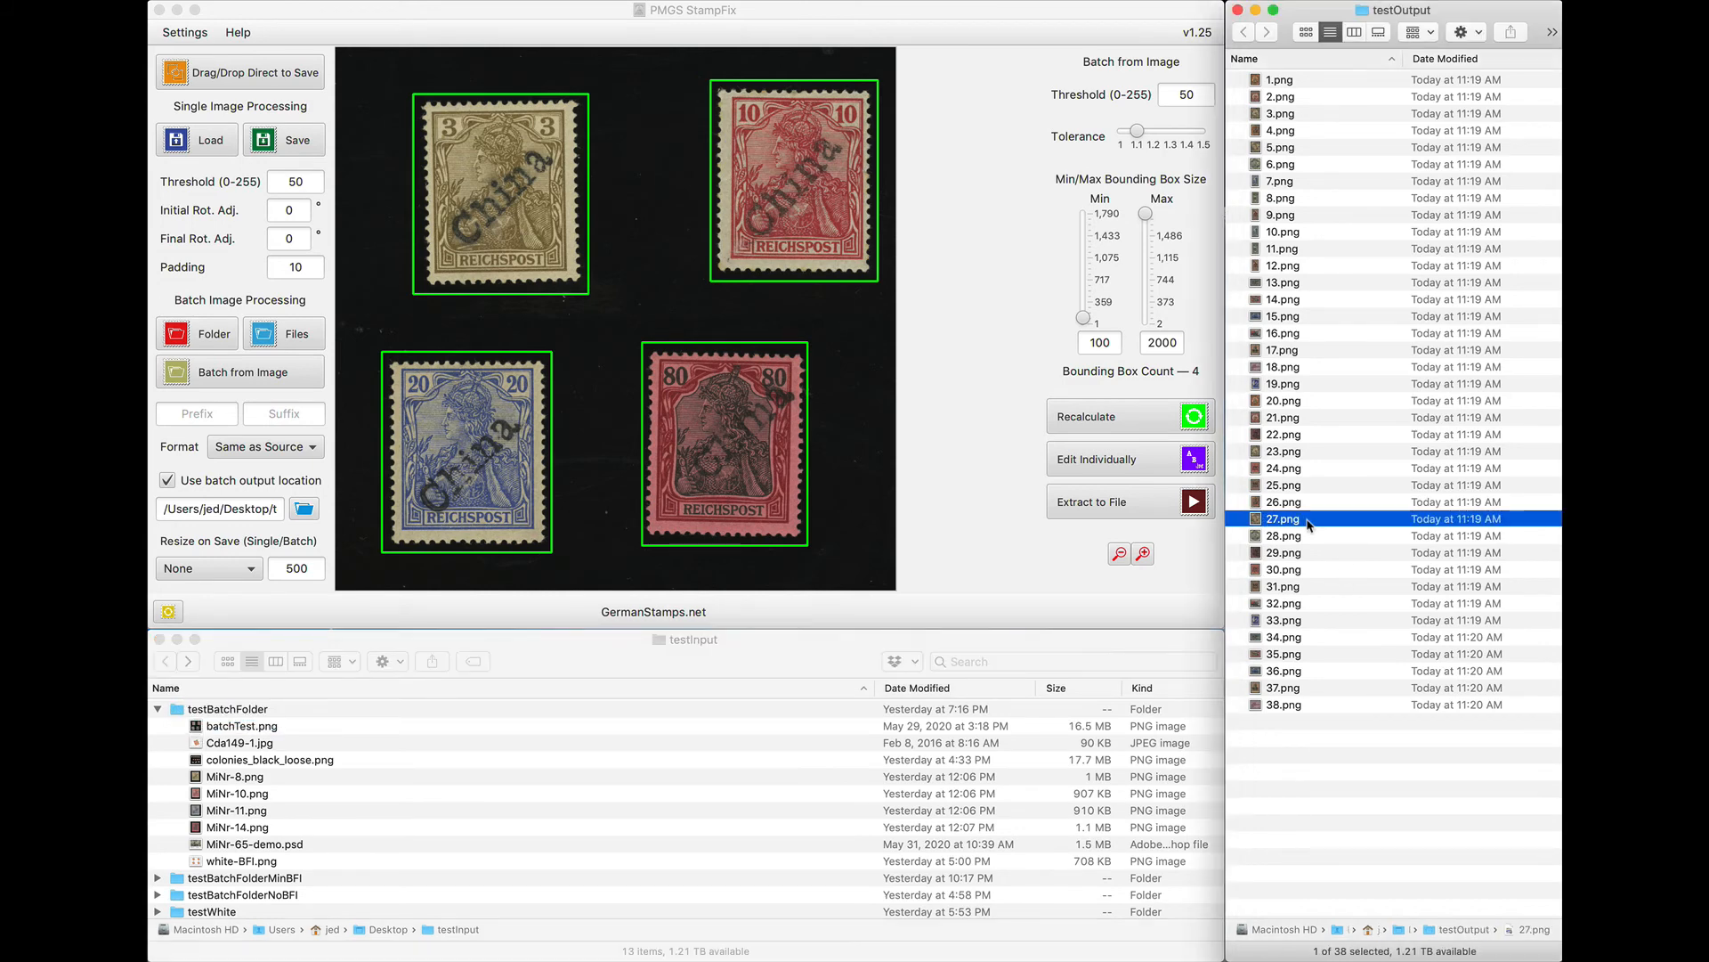
pyautogui.press('super+a')
pyautogui.moveTo(1289, 540); pyautogui.dragTo(1578, 960)
# Batch process the entire testBatchFolder folder in StampFix, show the result details, and dismiss the message.
pyautogui.moveTo(184, 709); pyautogui.dragTo(596, 314)
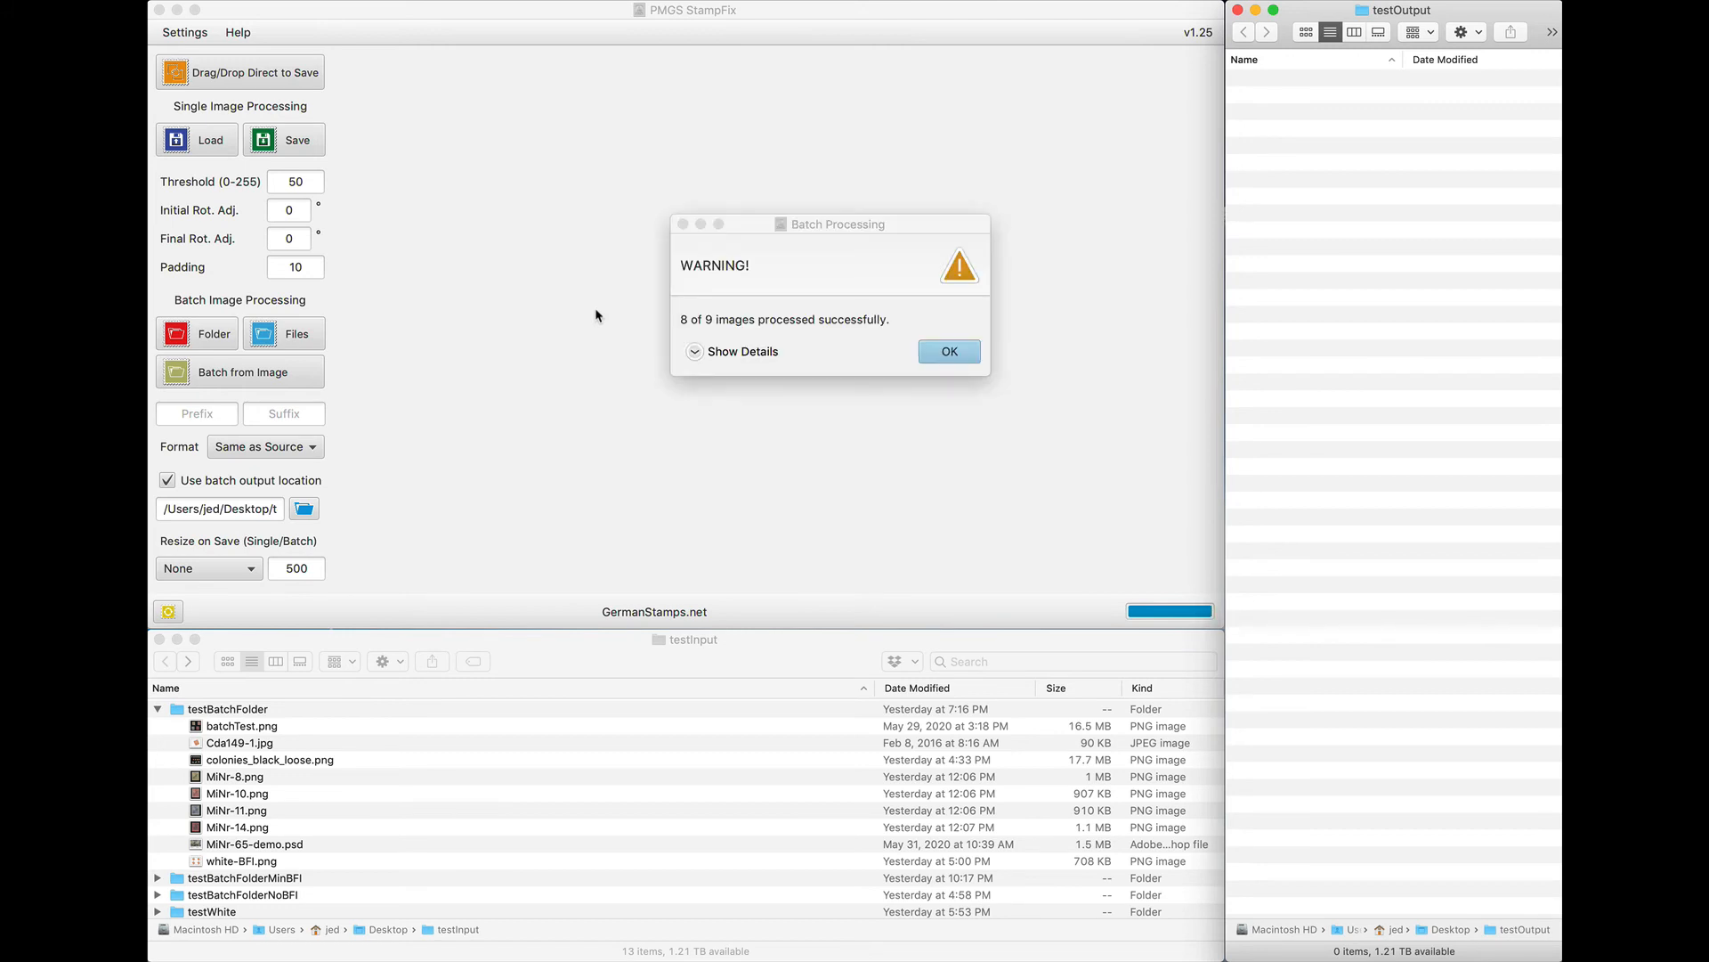
pyautogui.click(694, 351)
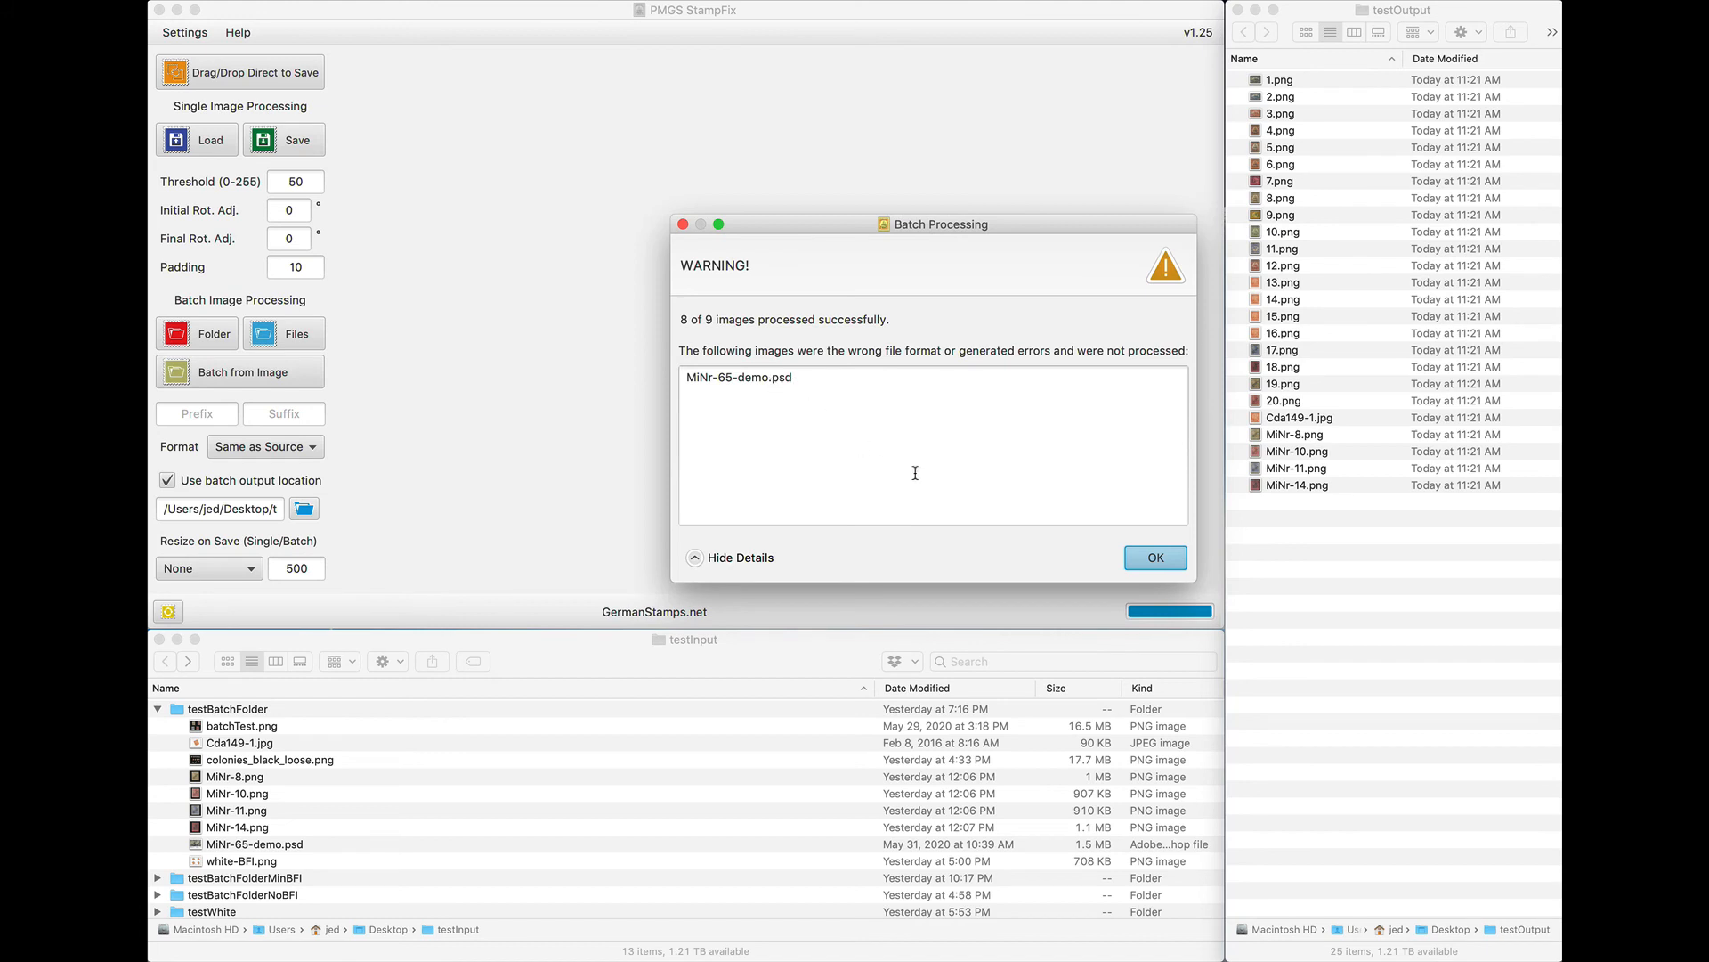
pyautogui.click(1155, 558)
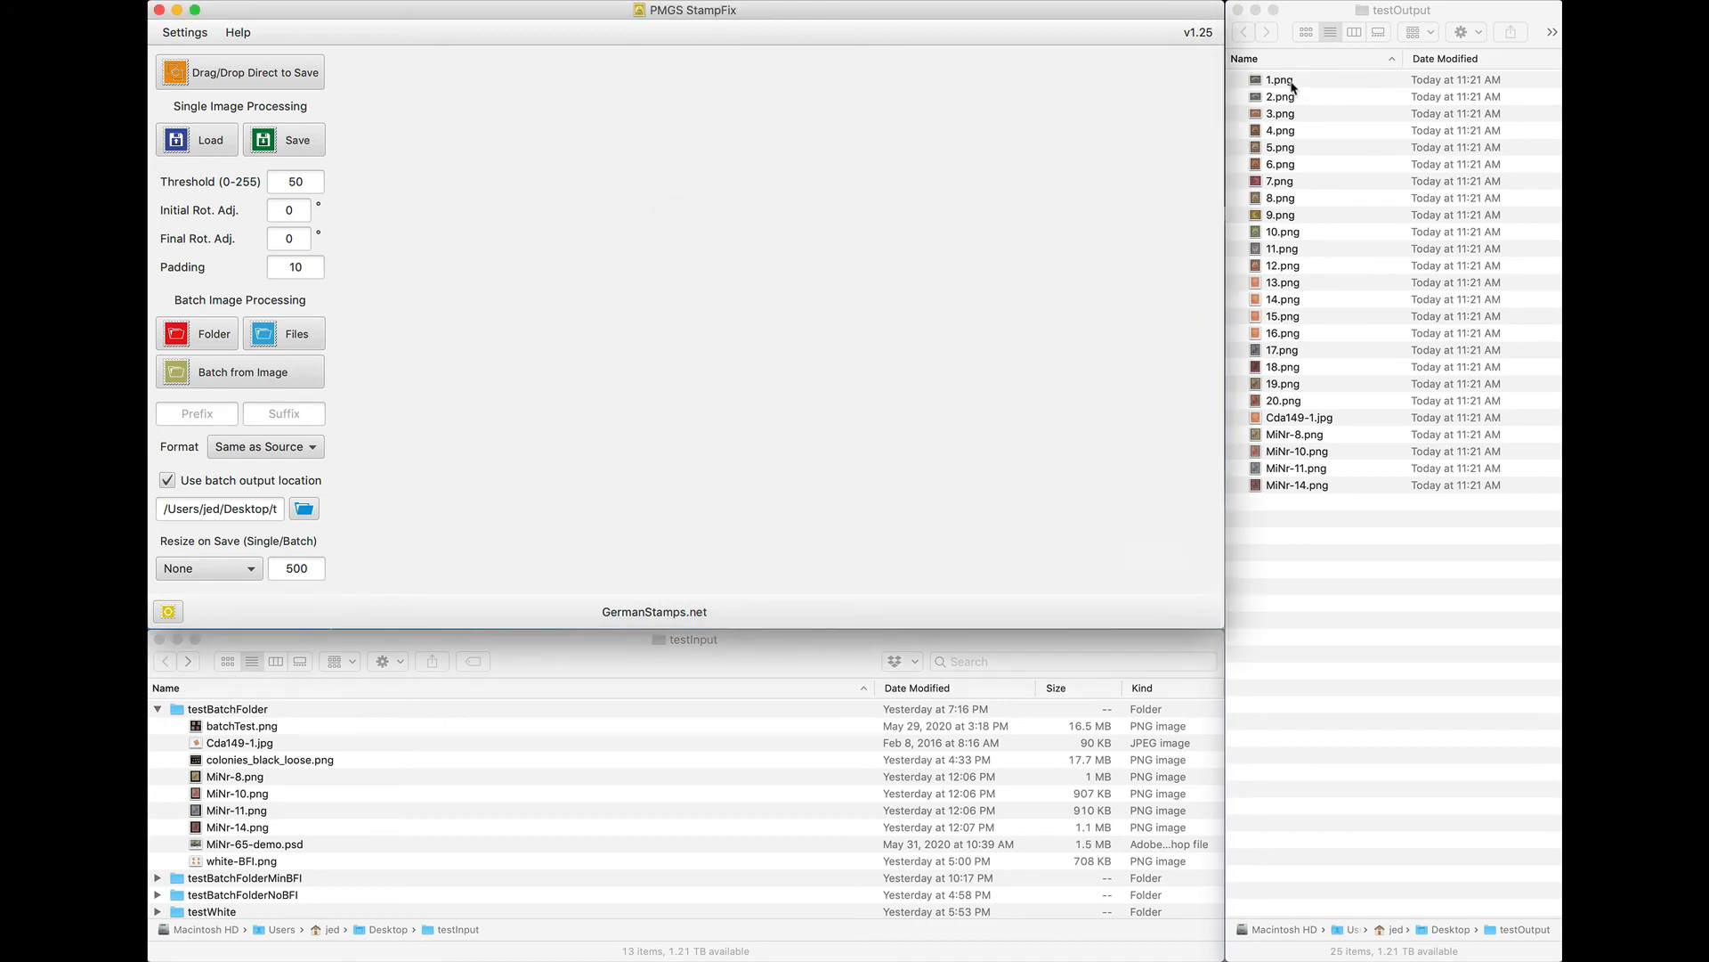
# Check the single-stamp outputs MiNr-8.png and Cda149-1.jpg in testOutput, along with the extracted stamps 13.png to 16.png.
pyautogui.click(1291, 436)
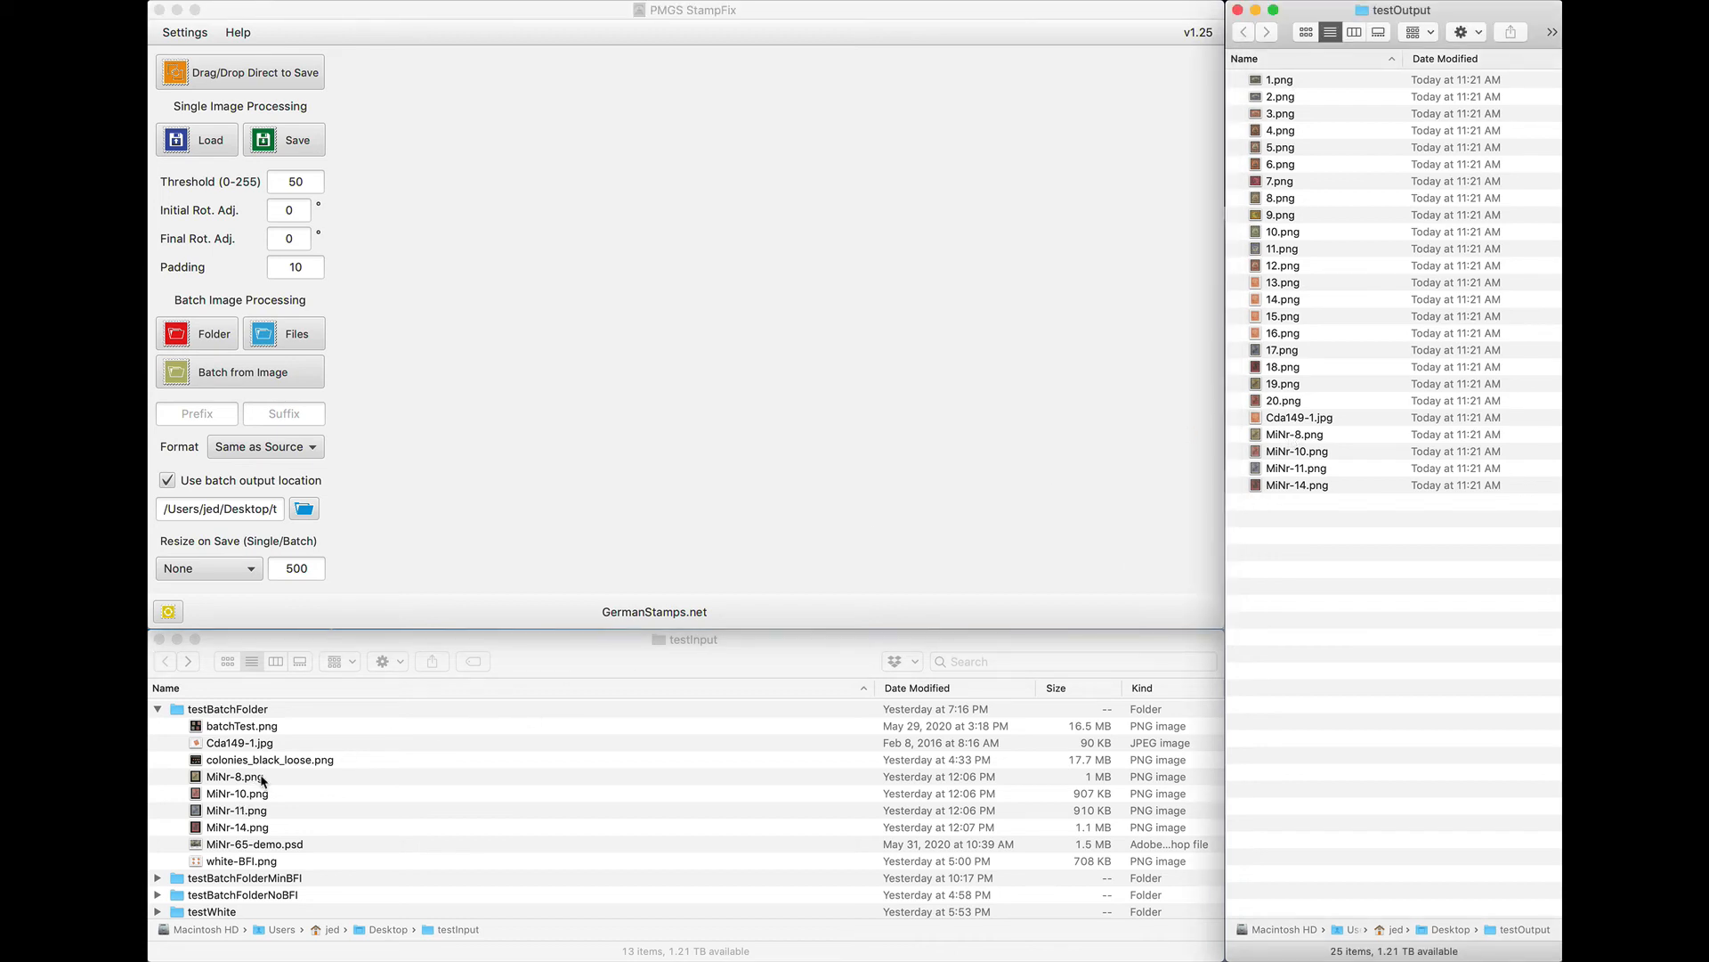
pyautogui.click(1311, 437)
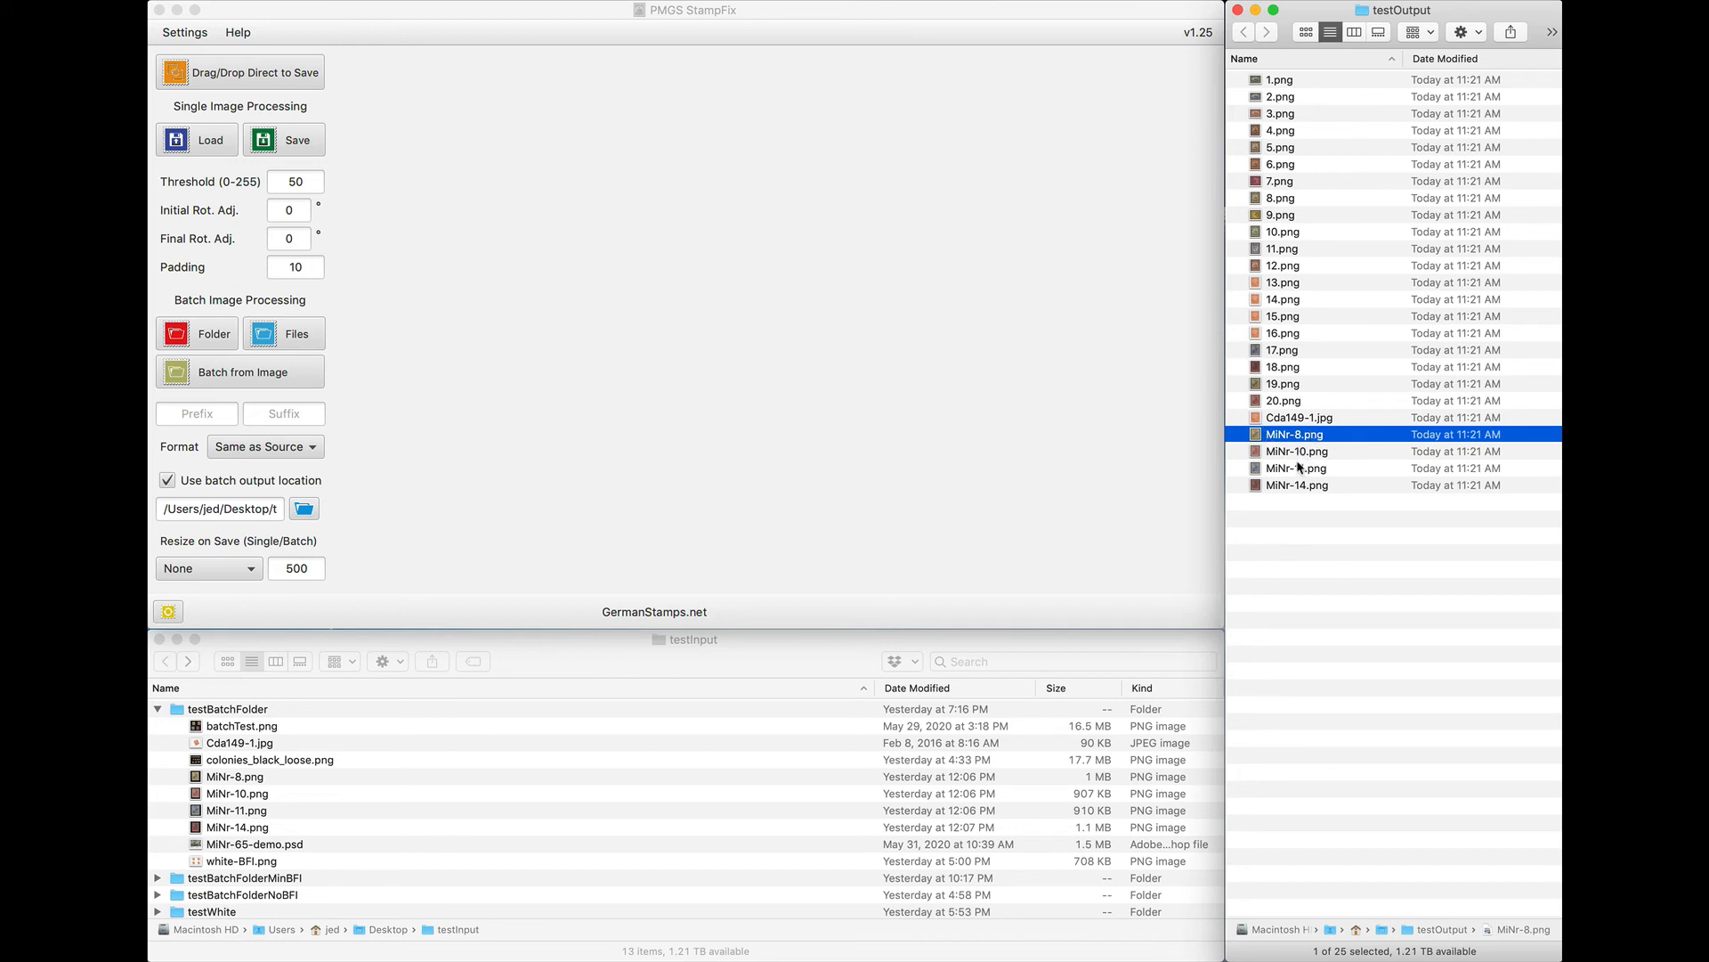
pyautogui.click(1295, 419)
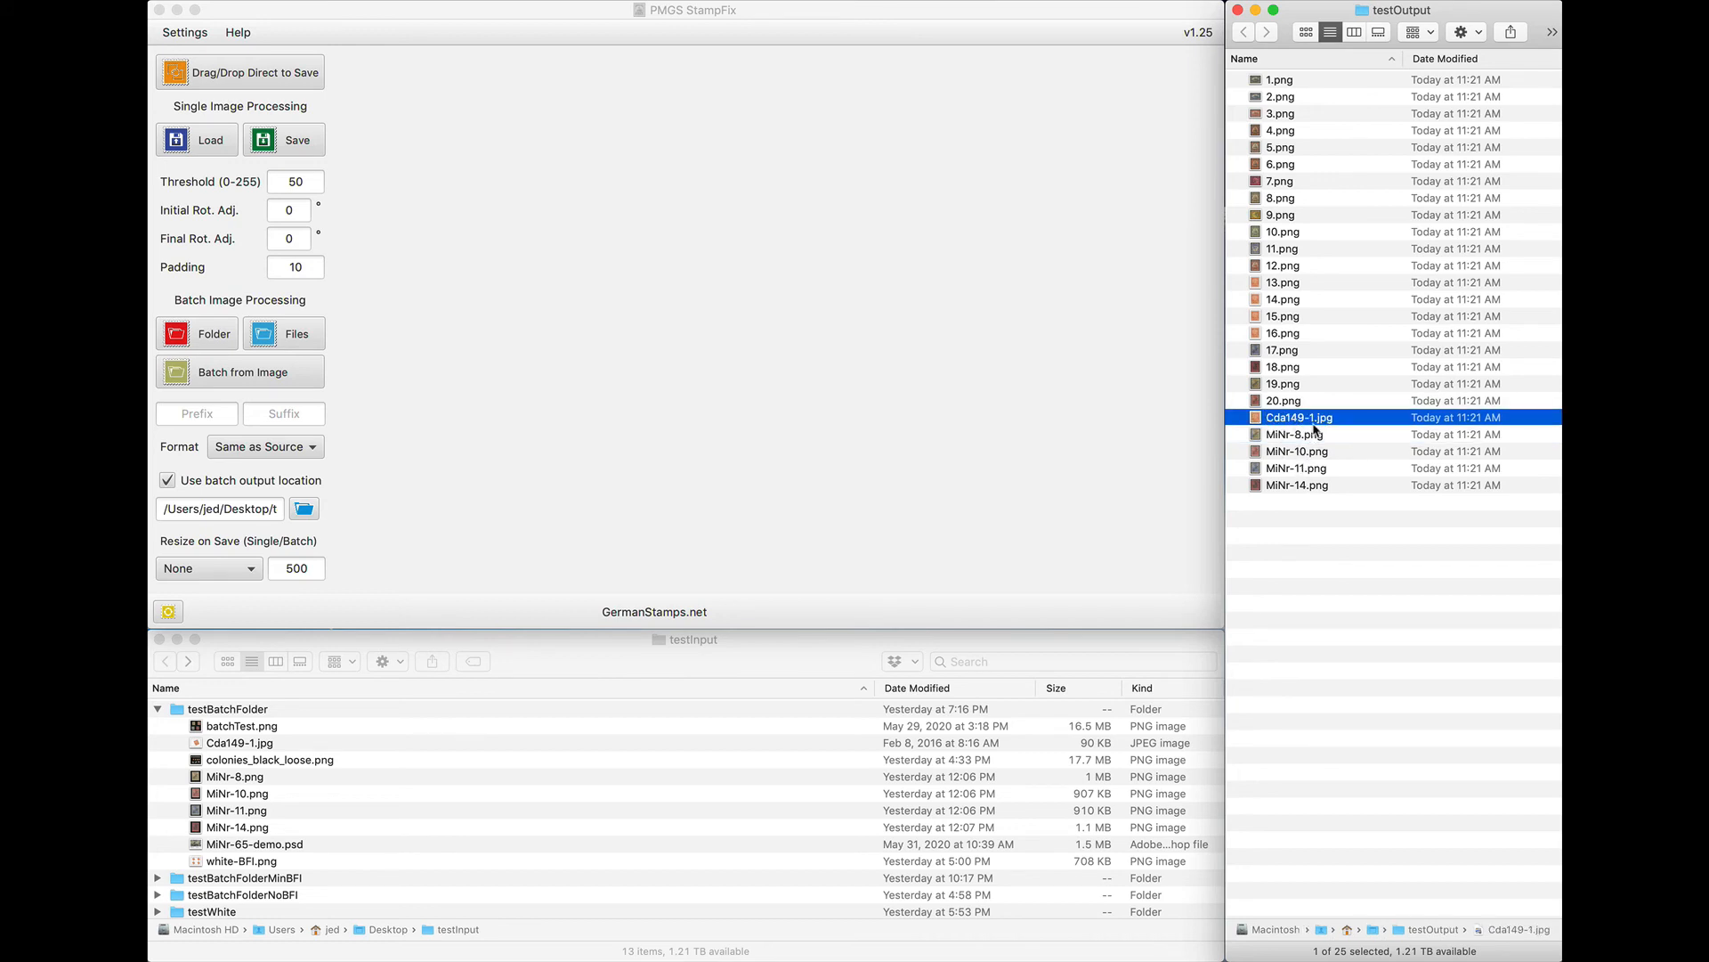
pyautogui.click(1286, 283)
pyautogui.keyDown('shift'); pyautogui.click(1284, 342); pyautogui.keyUp('shift')
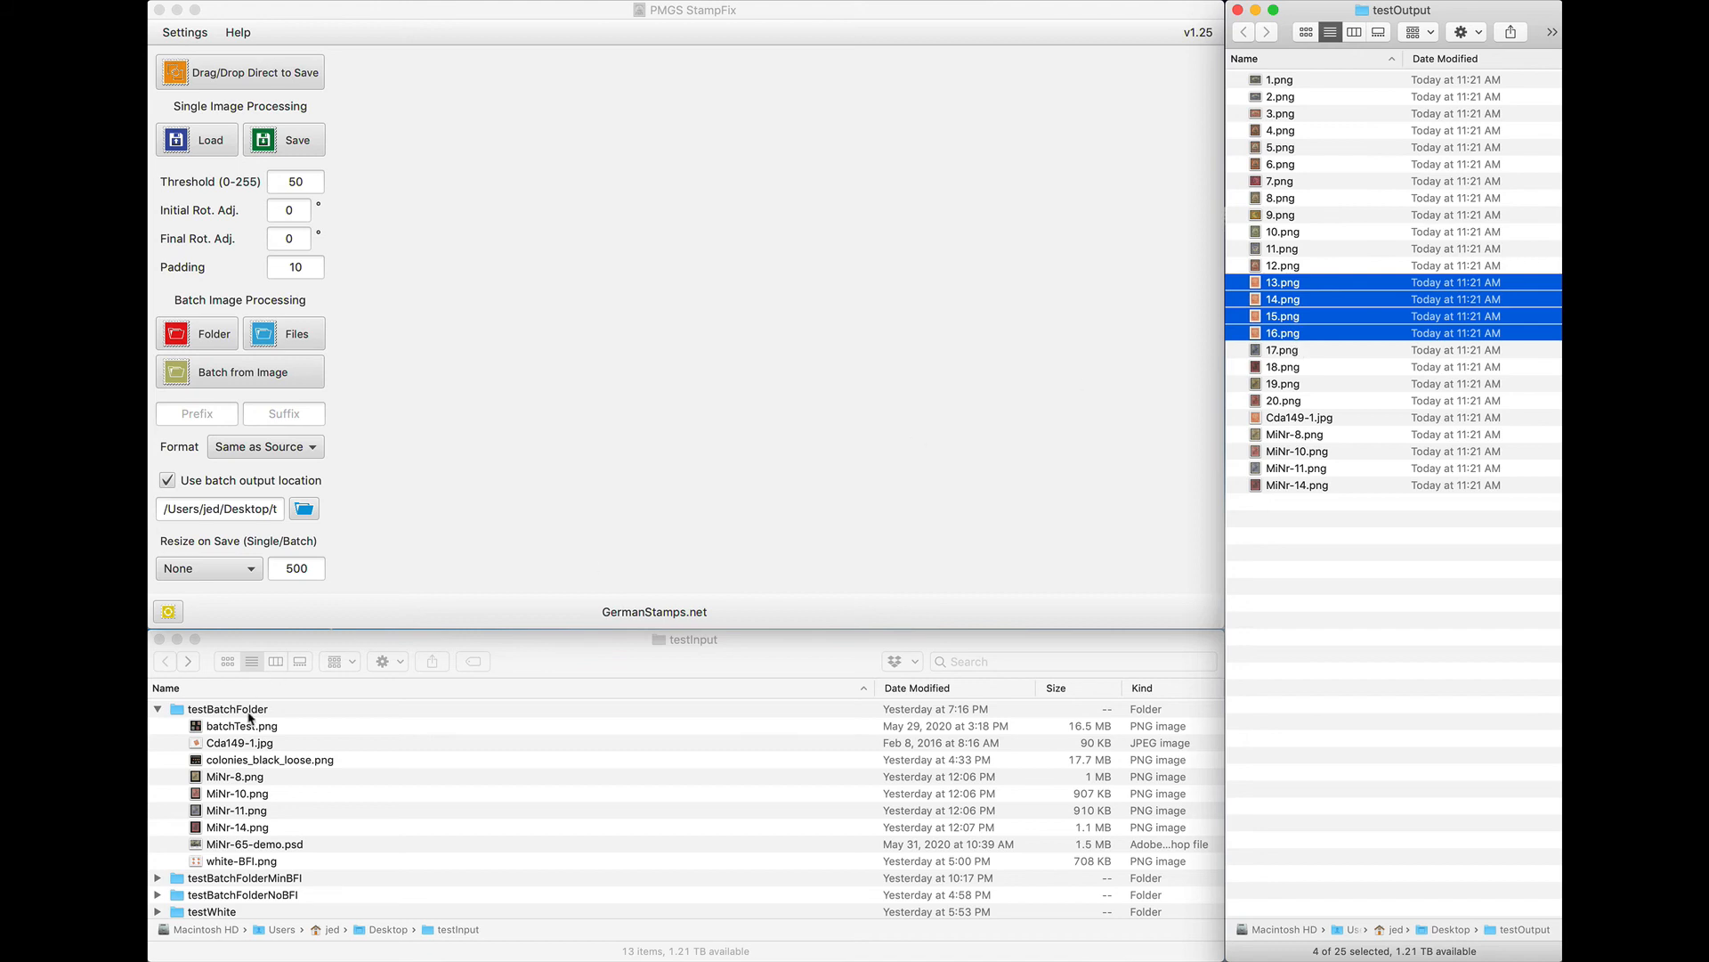
# Compare batchTest.png with its outputs 17.png to 20.png, and colonies_black_loose.png with its outputs 1.png to 12.png.
pyautogui.click(254, 726)
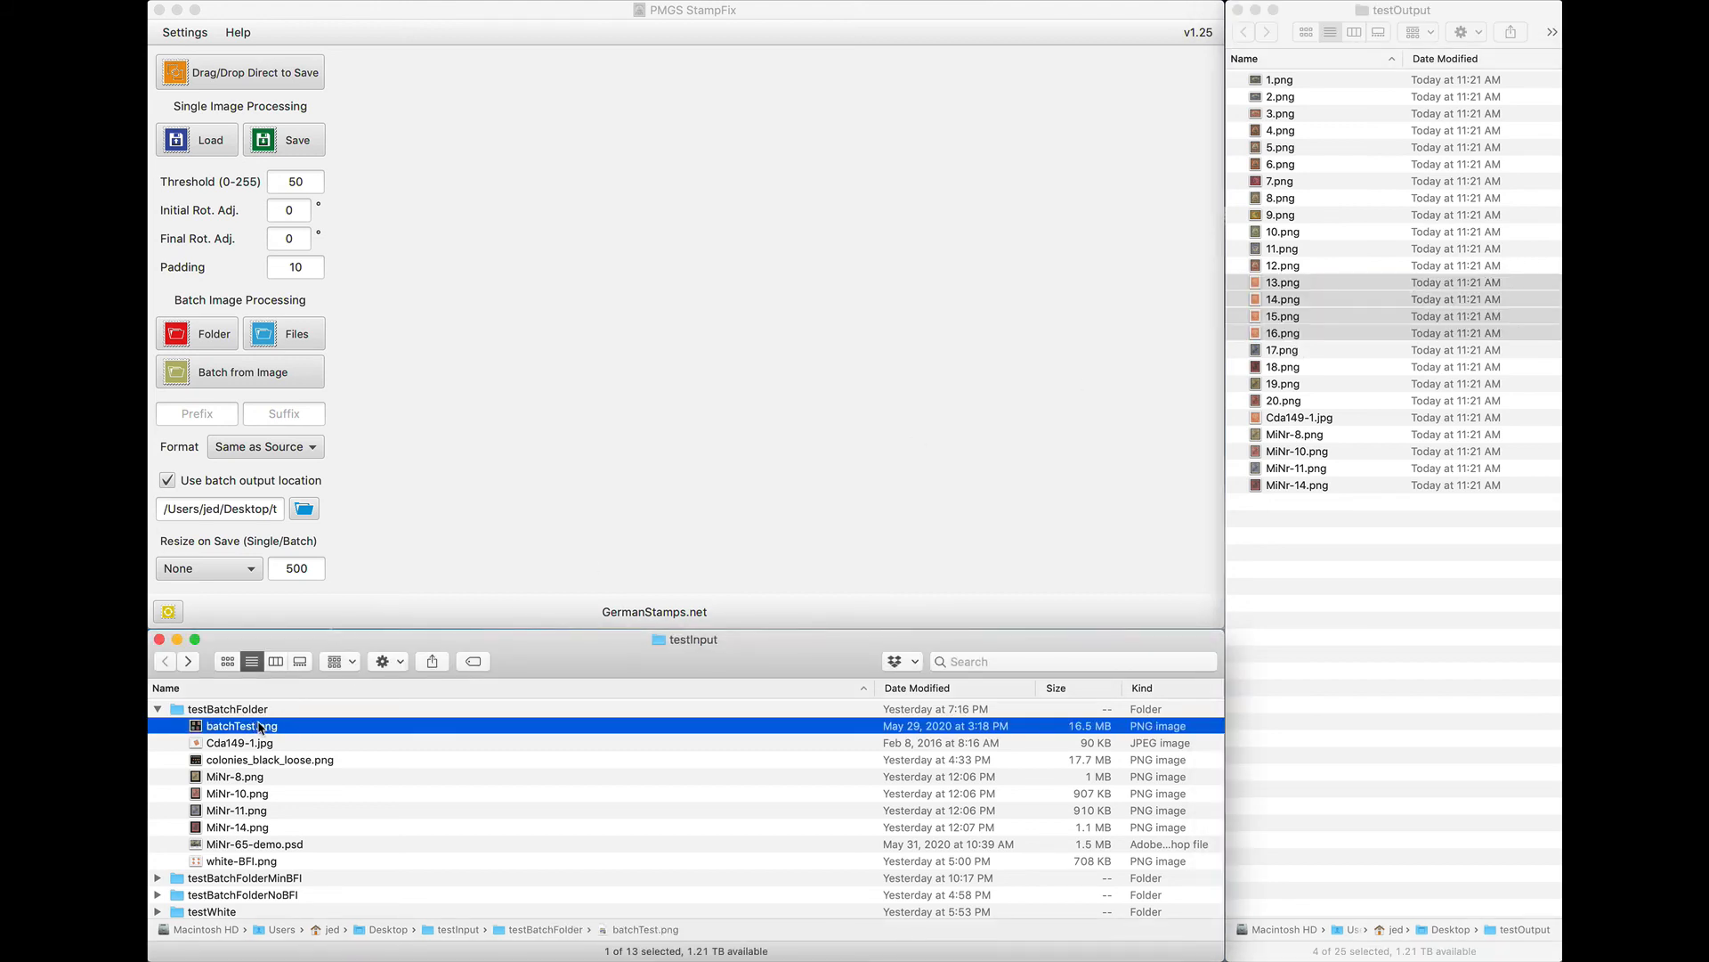
pyautogui.click(1293, 351)
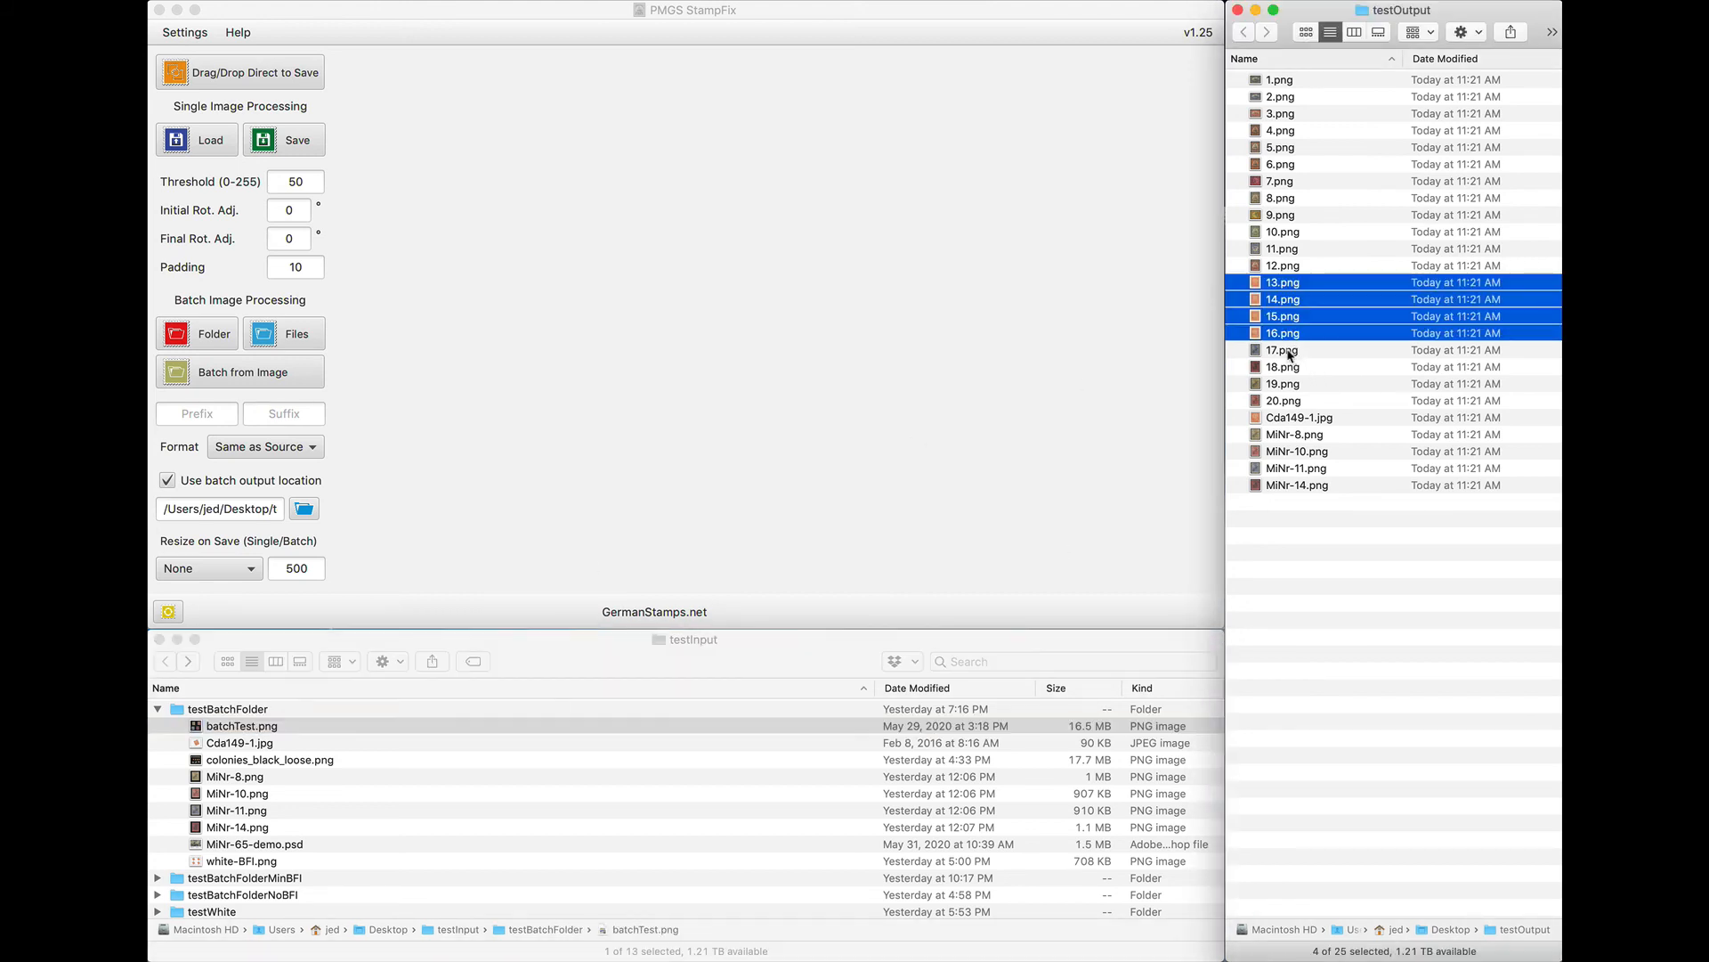
pyautogui.keyDown('shift'); pyautogui.click(1295, 401); pyautogui.keyUp('shift')
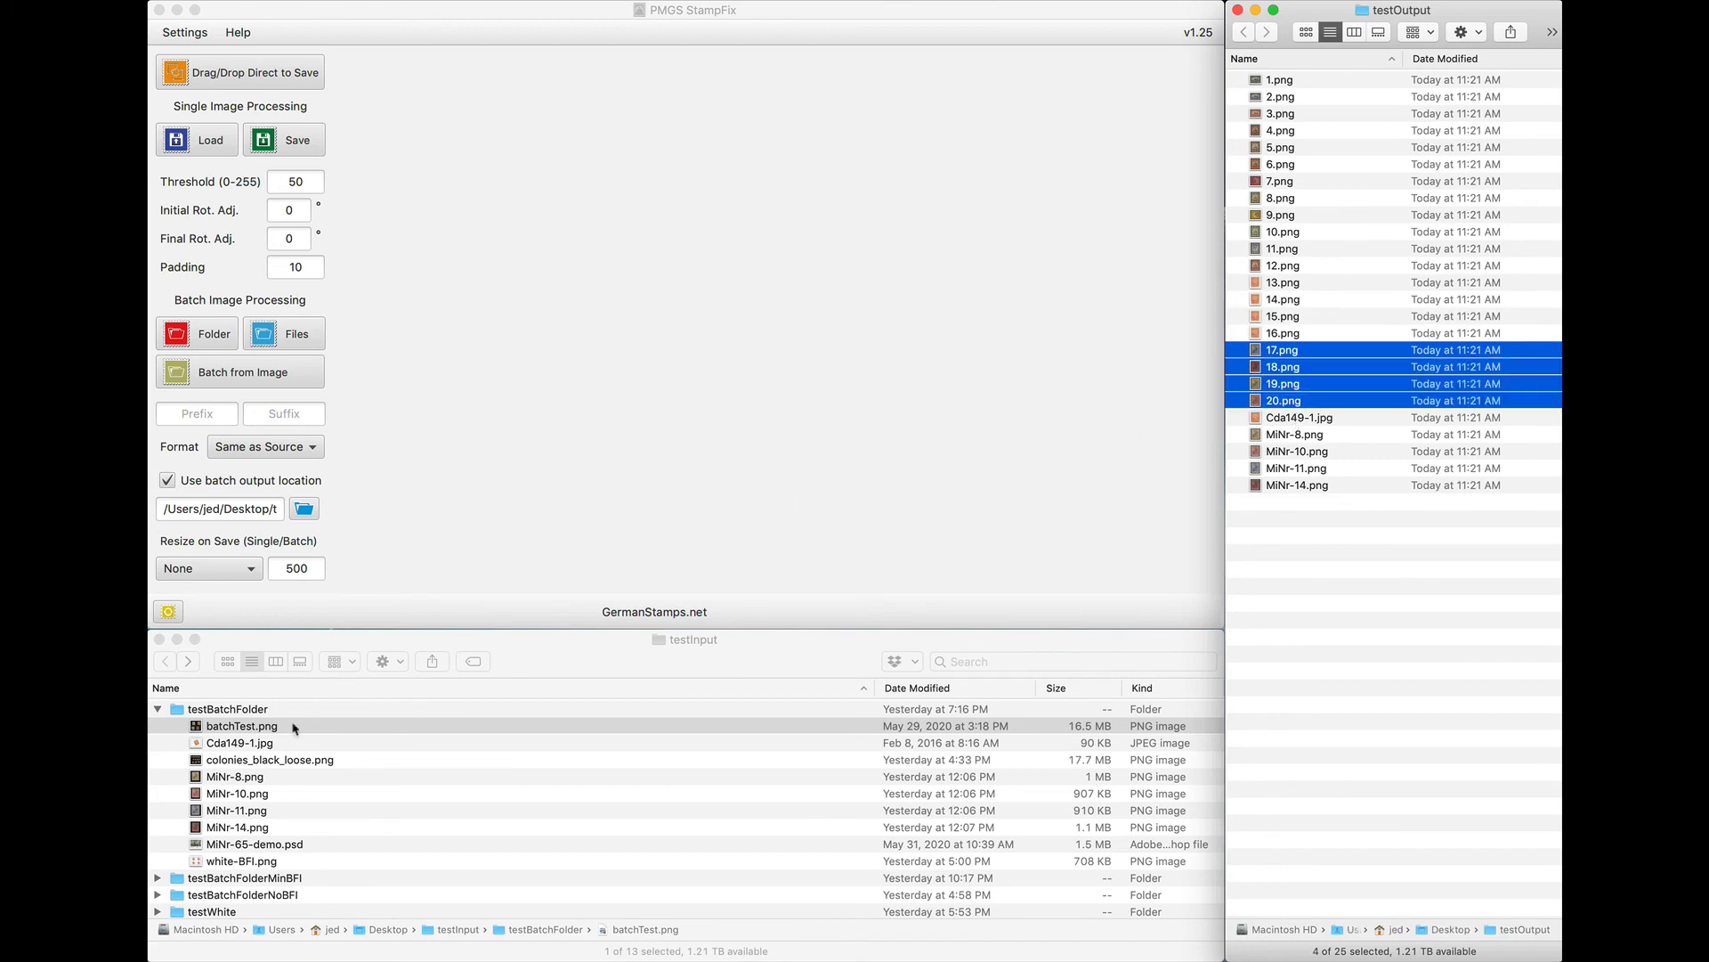
pyautogui.click(279, 762)
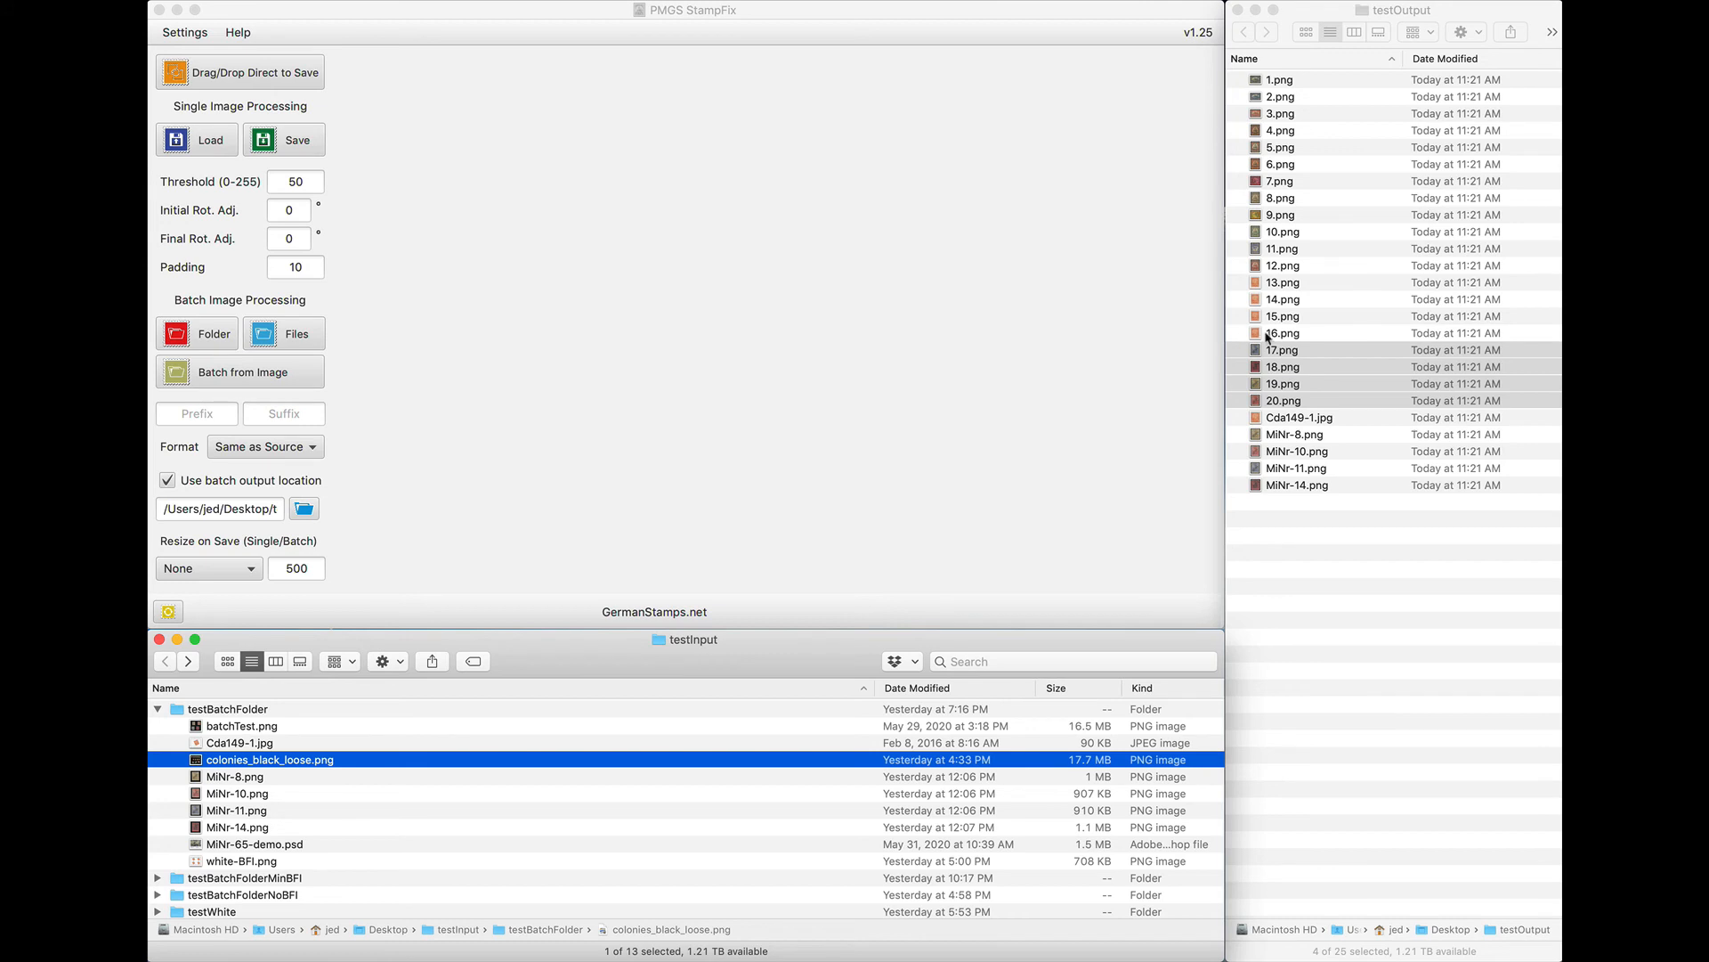
pyautogui.click(1279, 267)
pyautogui.click(1279, 267)
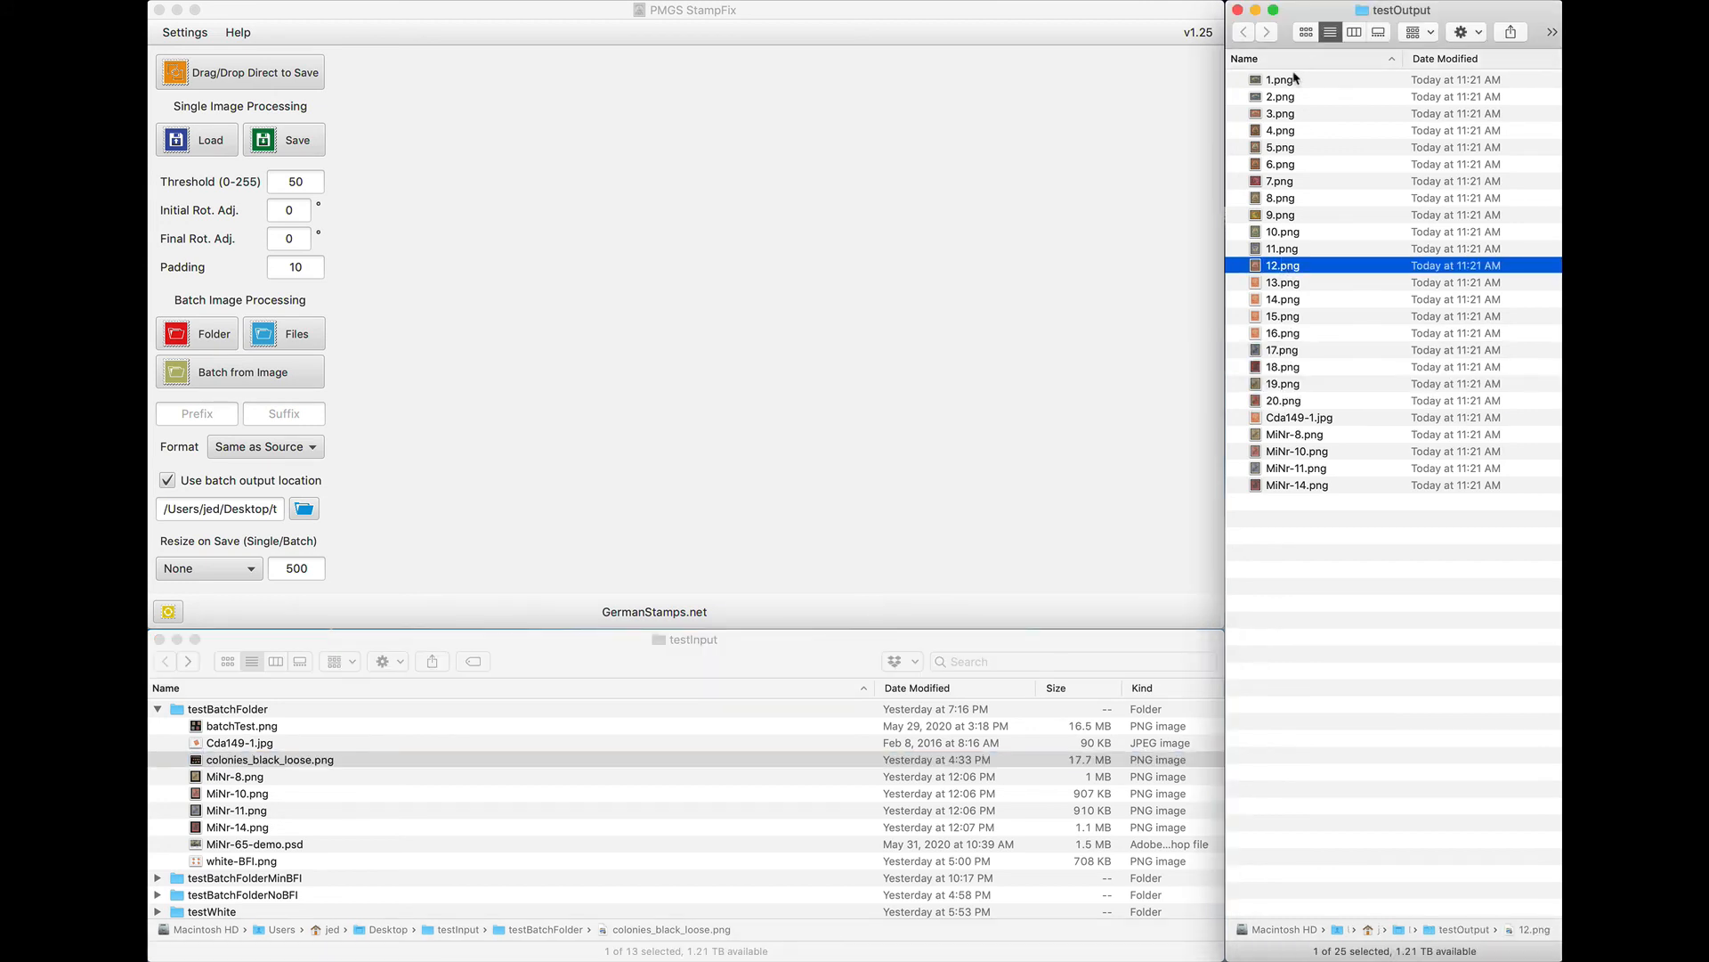
pyautogui.keyDown('shift'); pyautogui.click(1293, 81); pyautogui.keyUp('shift')
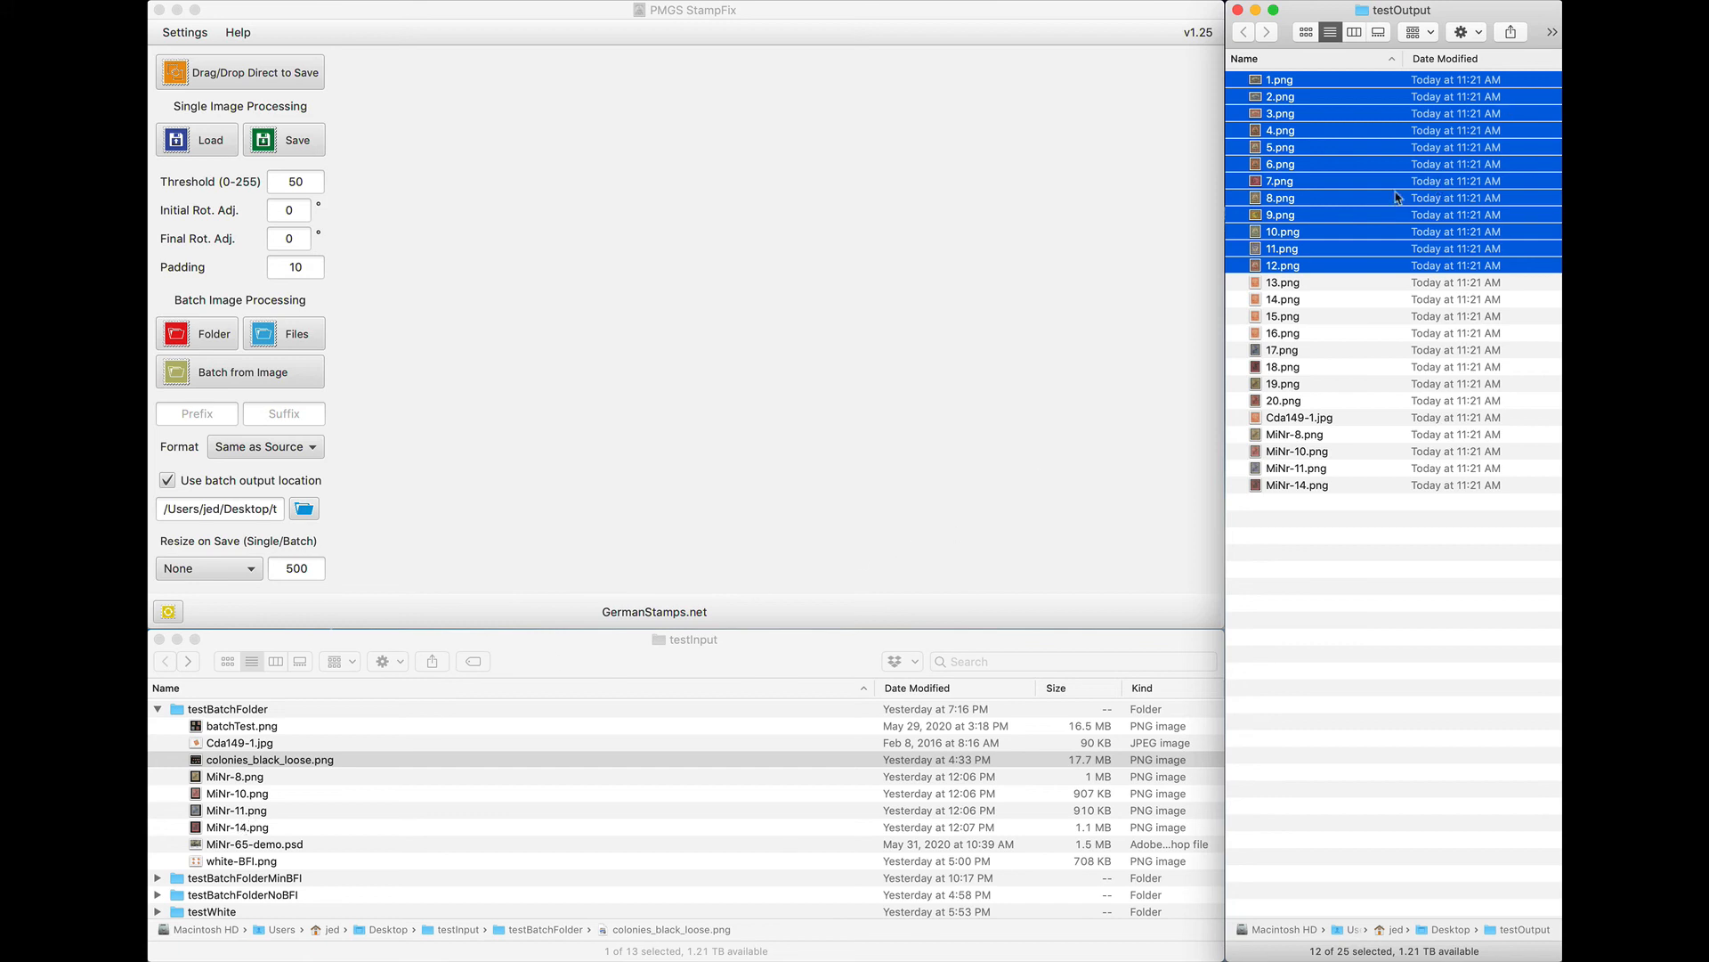
# Select every processed image from the testBatchFolder run in testOutput and move them to the Trash.
pyautogui.click(1355, 234)
pyautogui.click(1314, 328)
pyautogui.press('super+a')
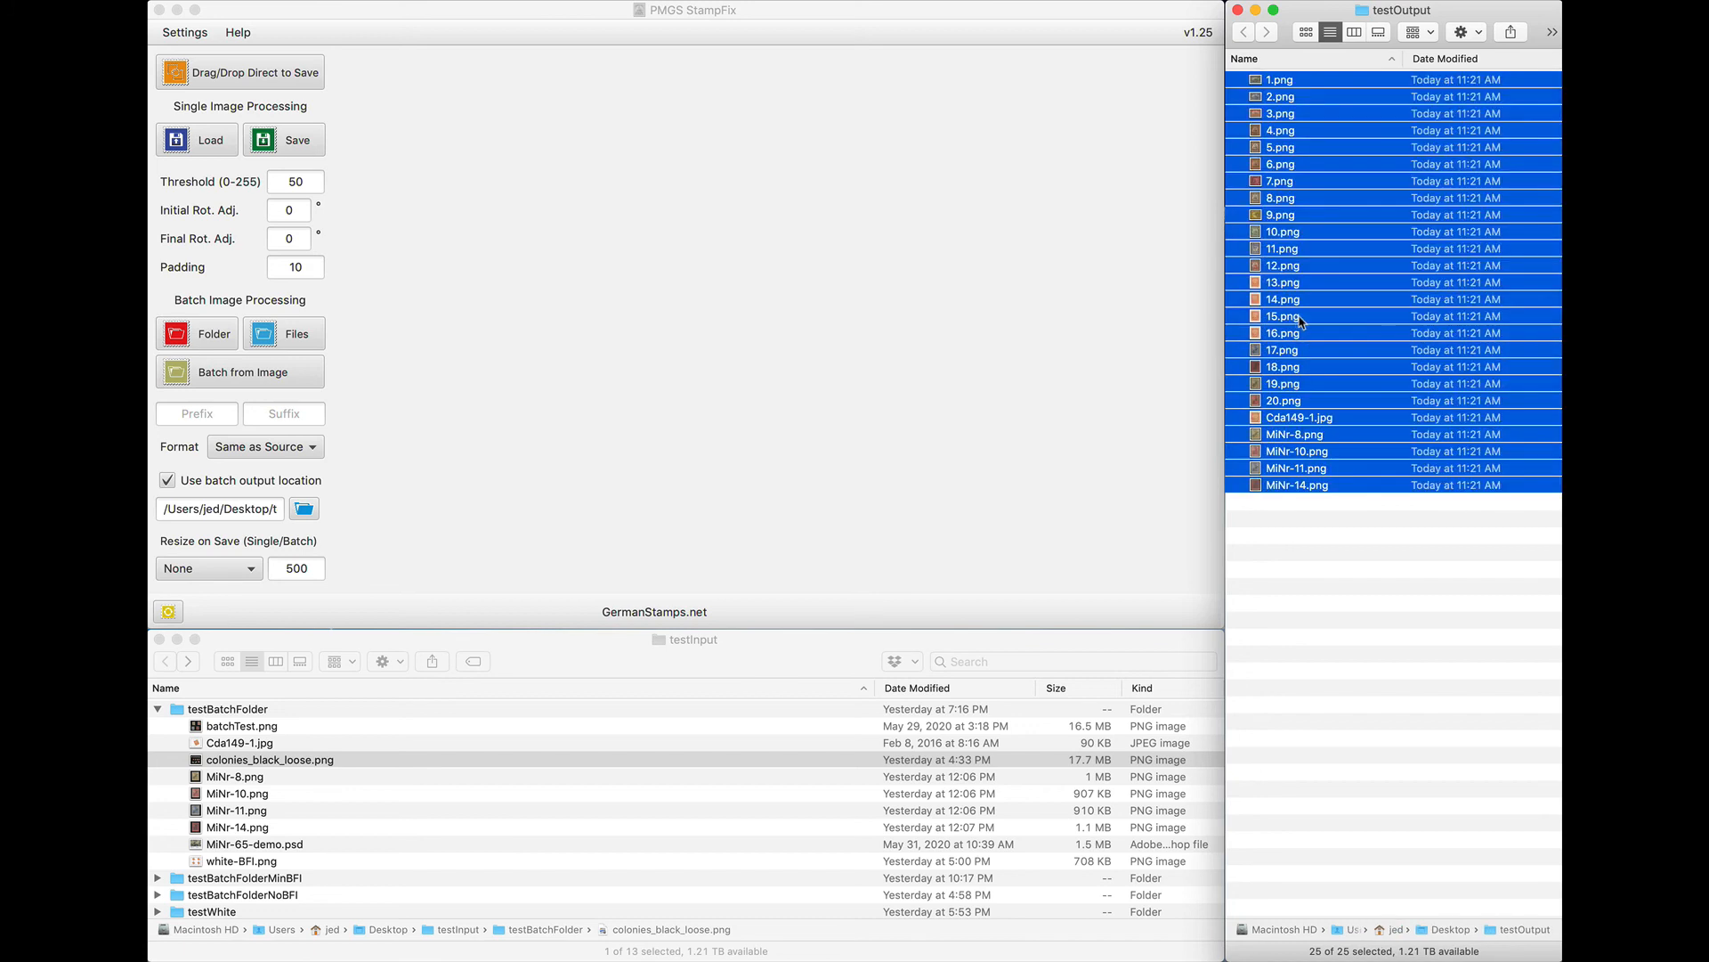
pyautogui.moveTo(1333, 455); pyautogui.dragTo(1602, 960)
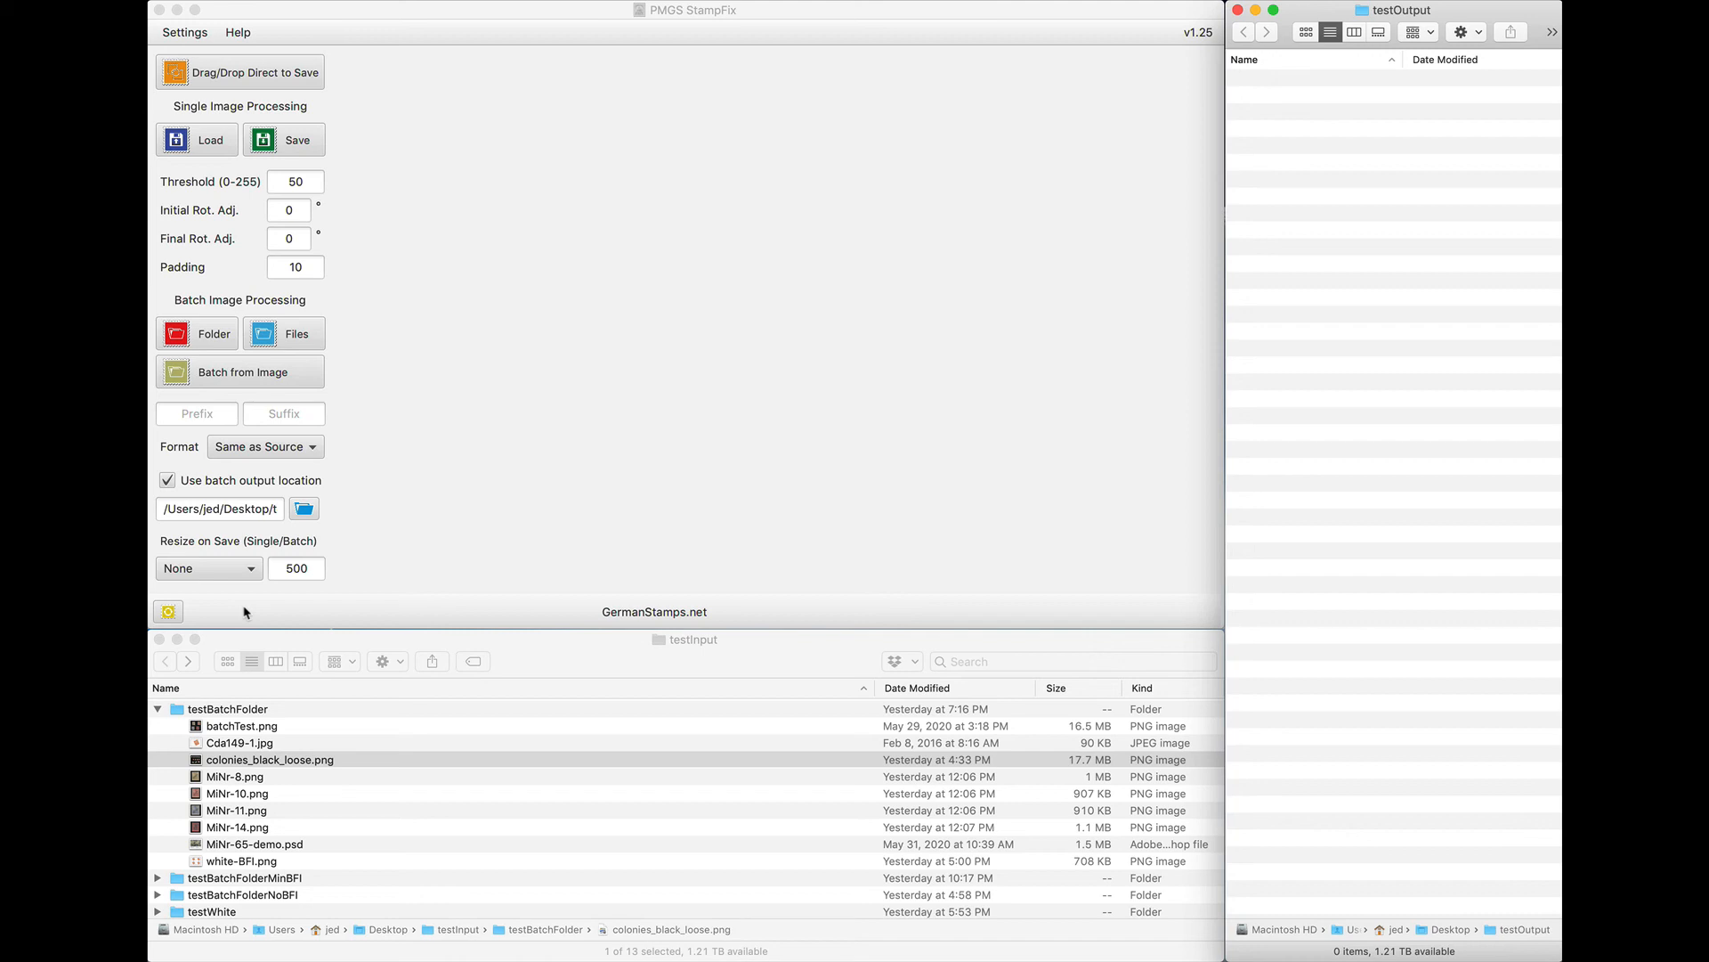
# Collapse testBatchFolder in the testInput file list and review the contents of testBatchFolderNoBFI.
pyautogui.click(159, 710)
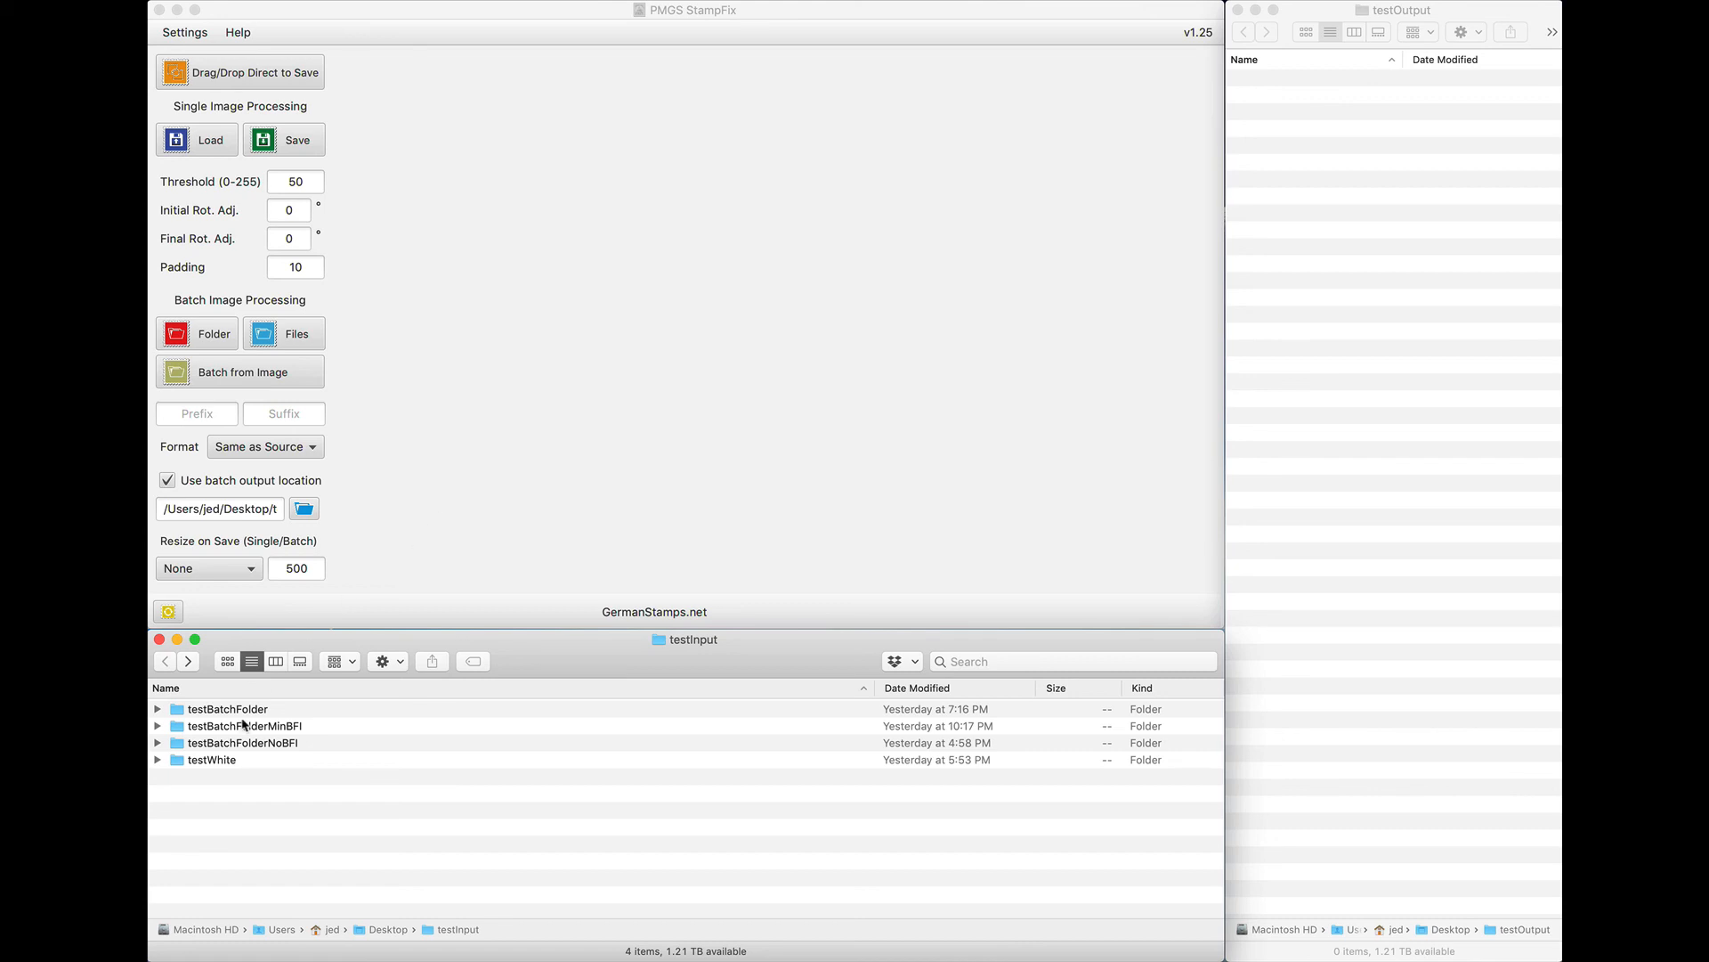
pyautogui.click(159, 742)
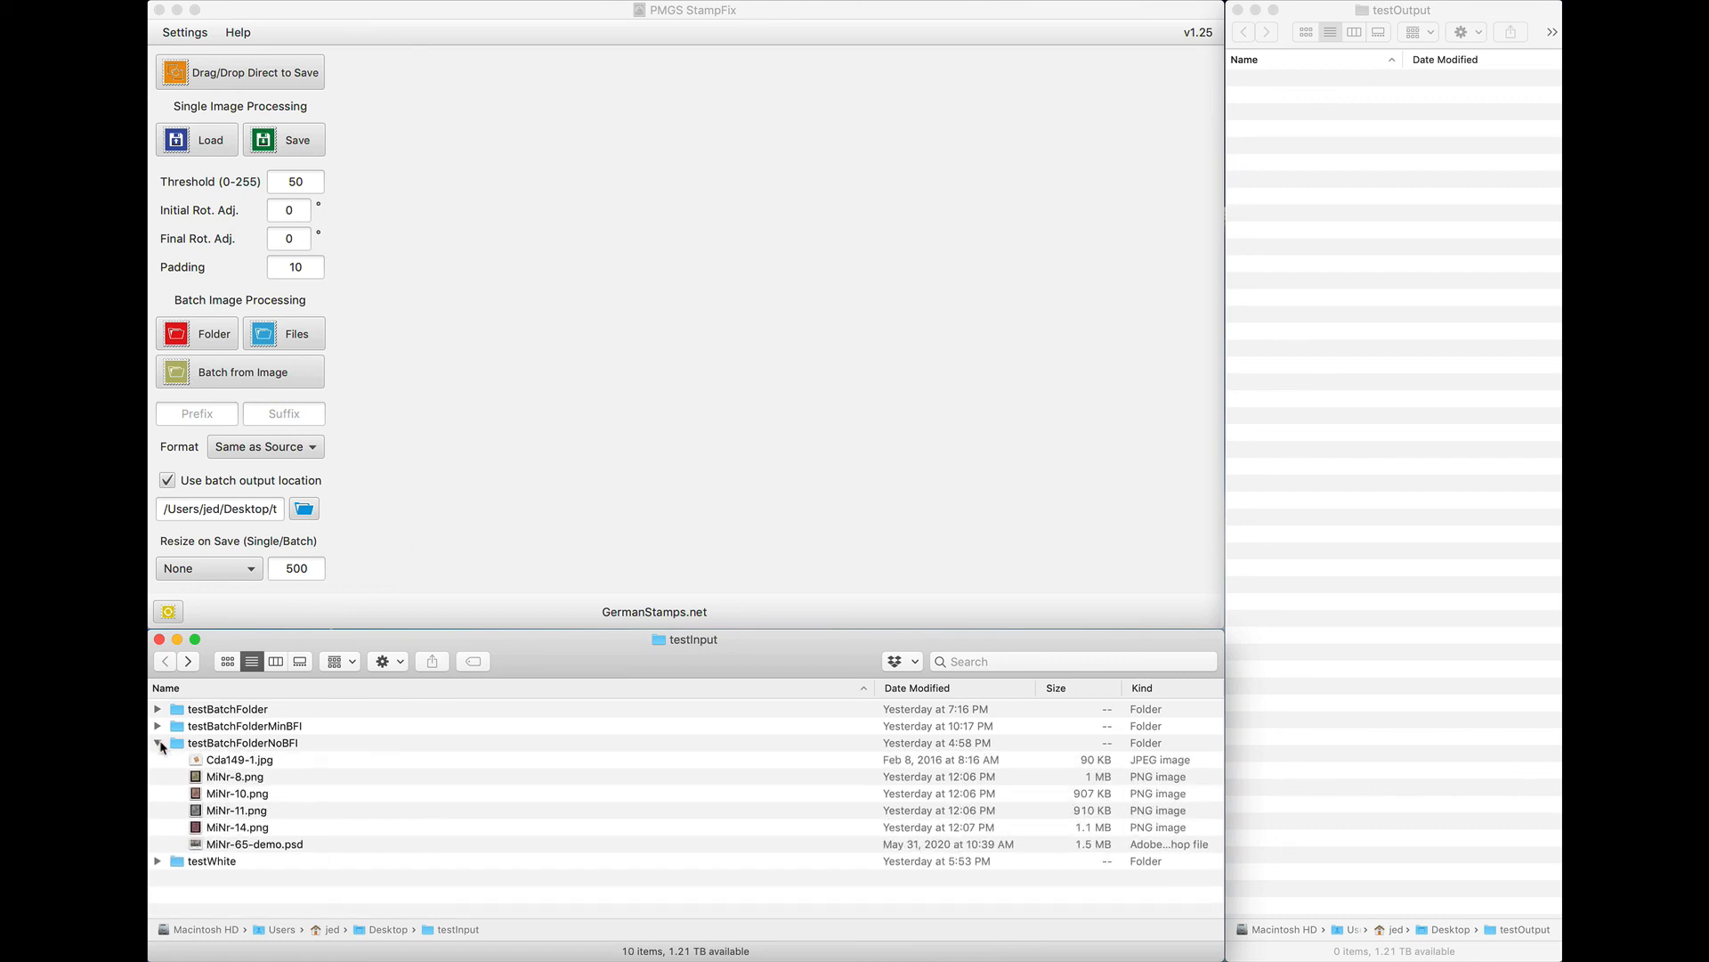
pyautogui.click(158, 743)
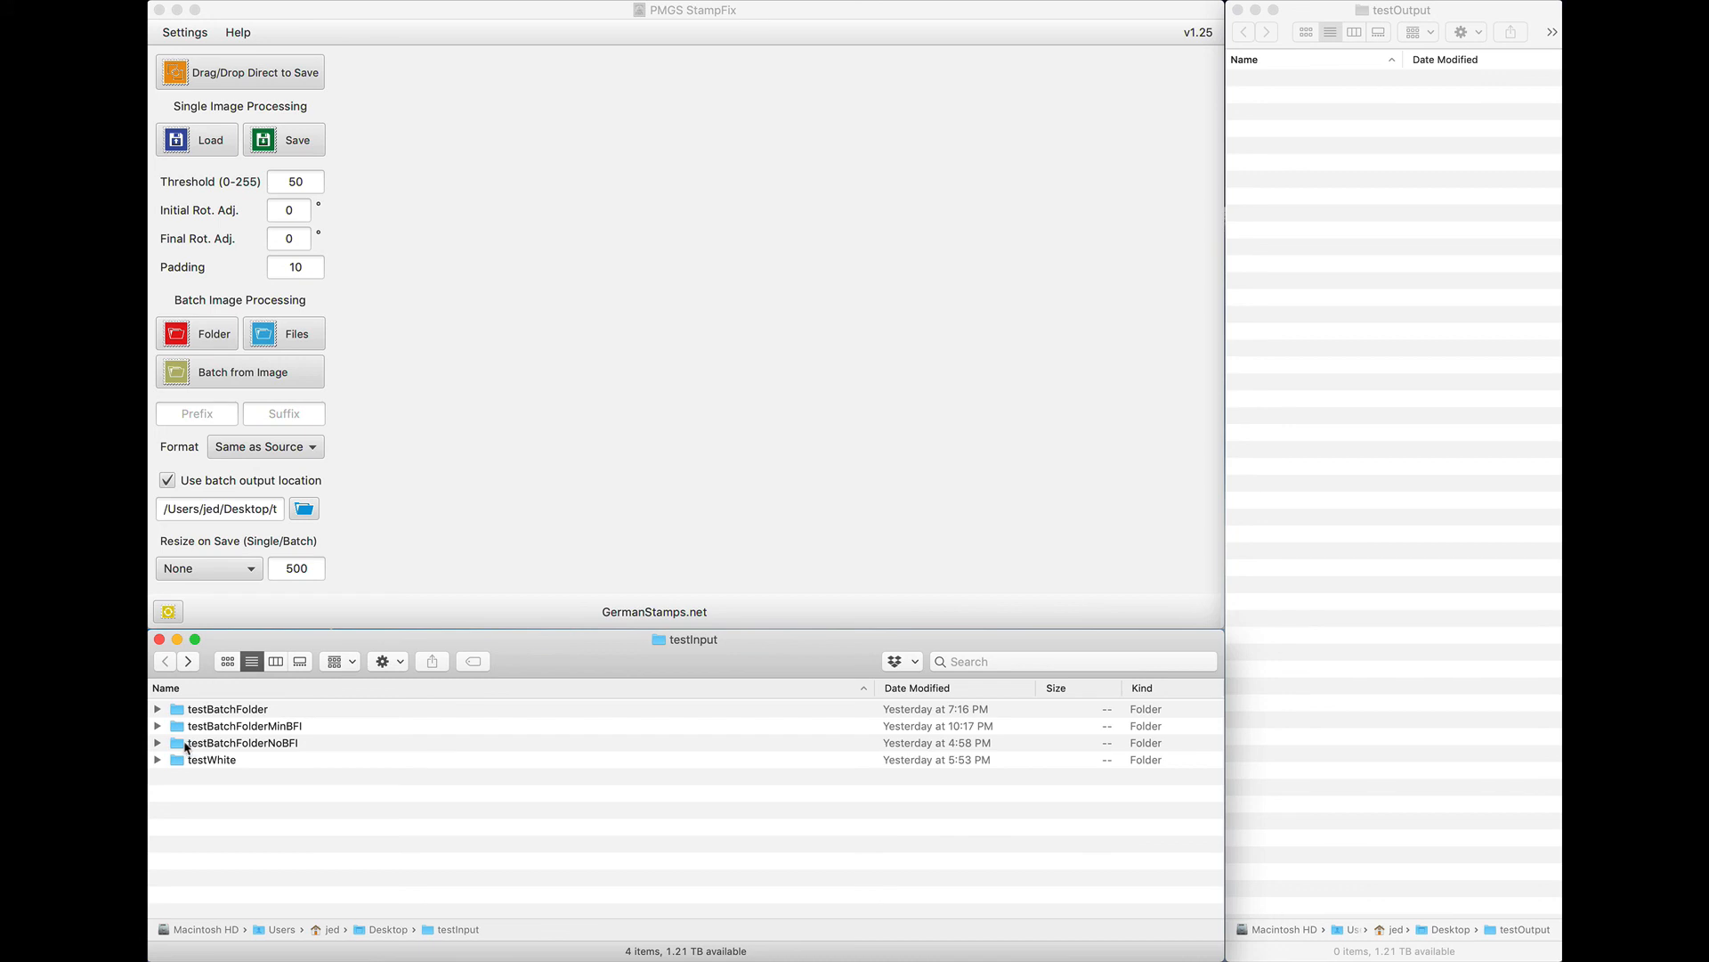
# Batch process the four files MiNr-8.png, MiNr-10.png, MiNr-11.png and MiNr-14.png from testBatchFolderNoBFI in StampFix.
pyautogui.click(158, 742)
pyautogui.click(214, 777)
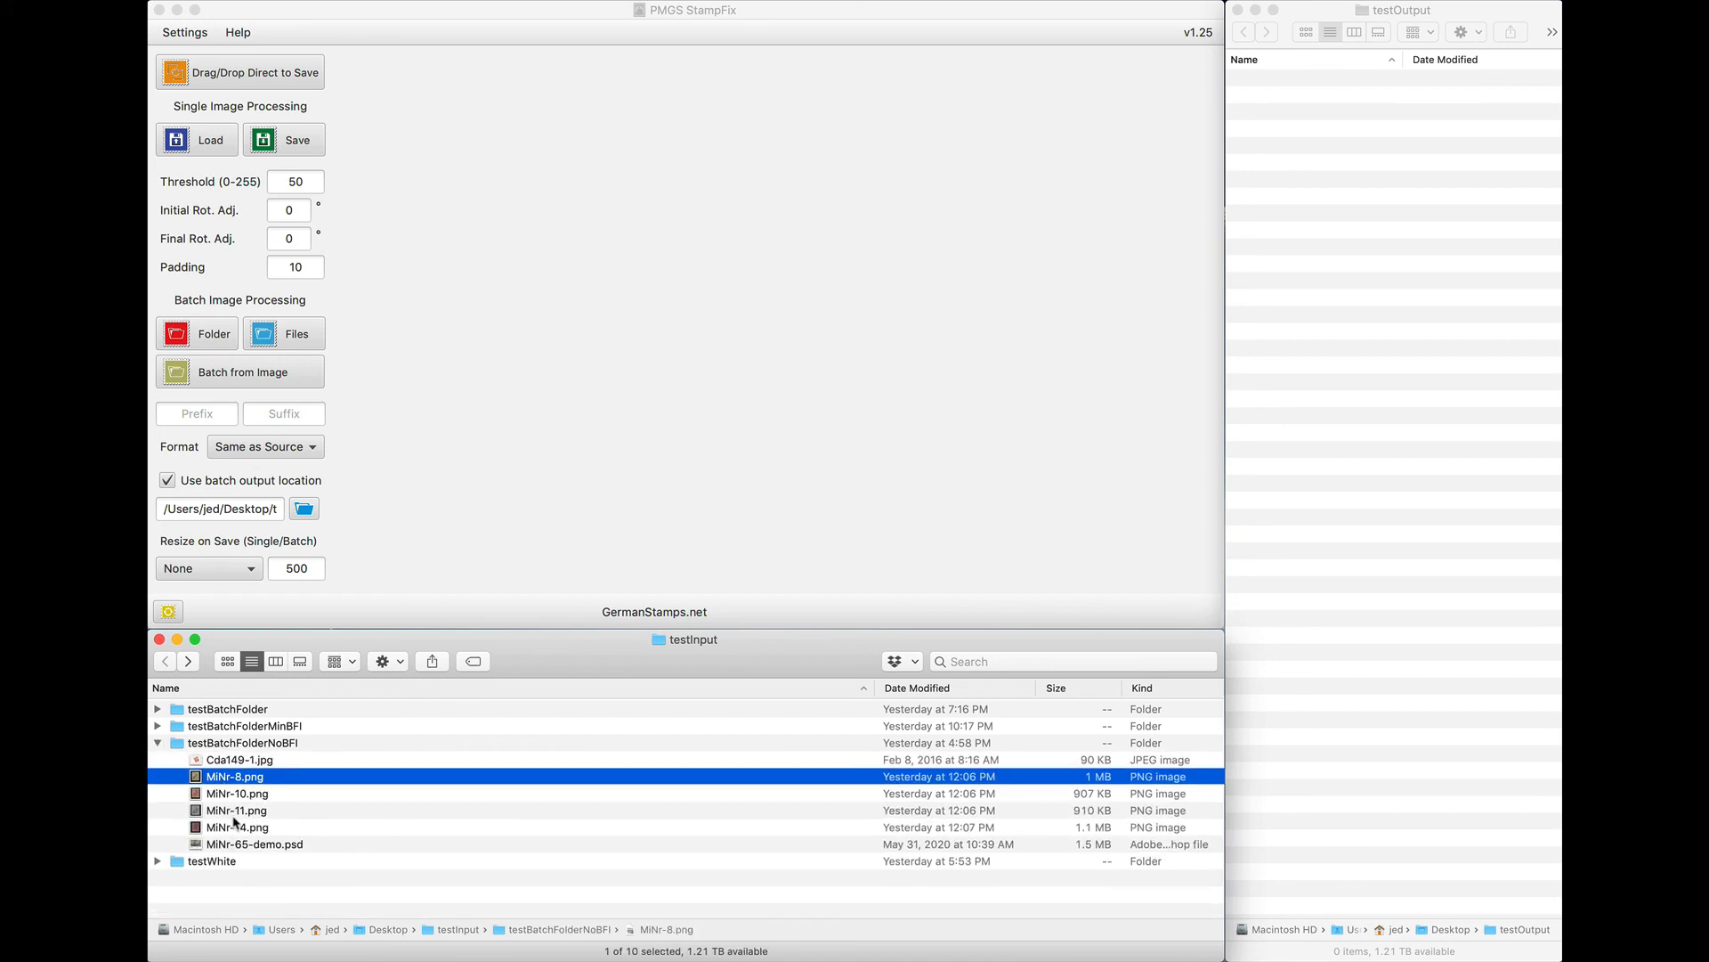
pyautogui.keyDown('shift'); pyautogui.click(238, 826); pyautogui.keyUp('shift')
pyautogui.moveTo(240, 813); pyautogui.dragTo(603, 356)
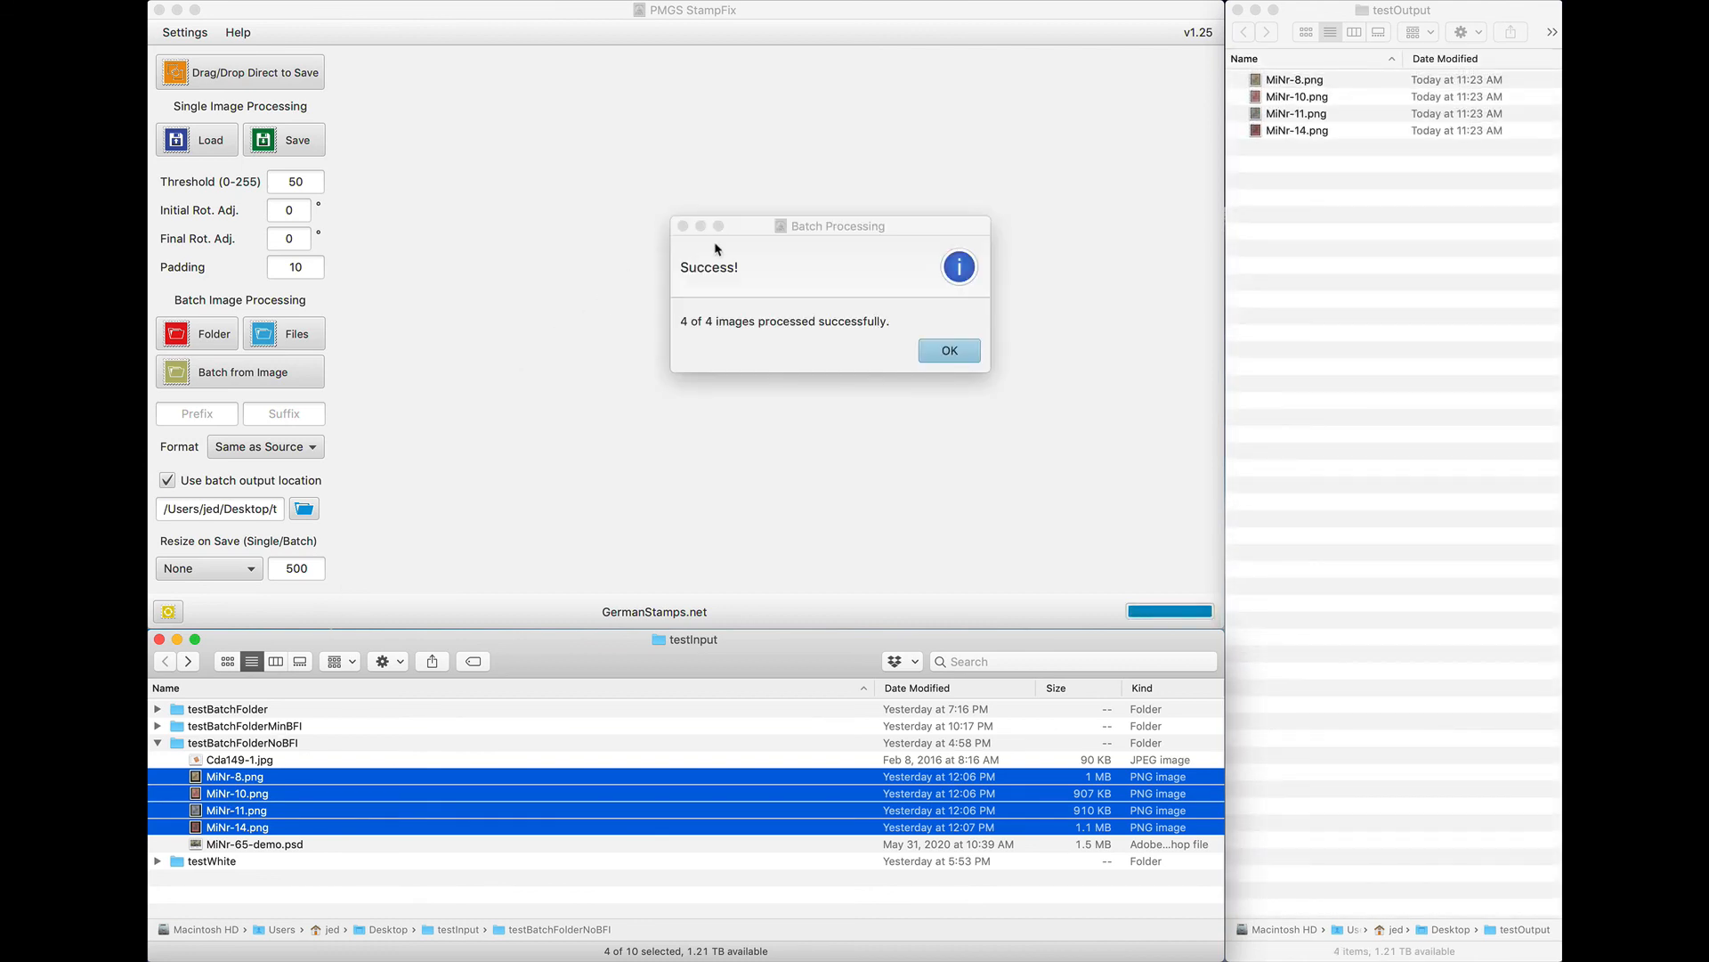
# Collapse testBatchFolderNoBFI in the testInput list and batch process the whole testBatchFolderMinBFI folder in StampFix.
pyautogui.click(945, 350)
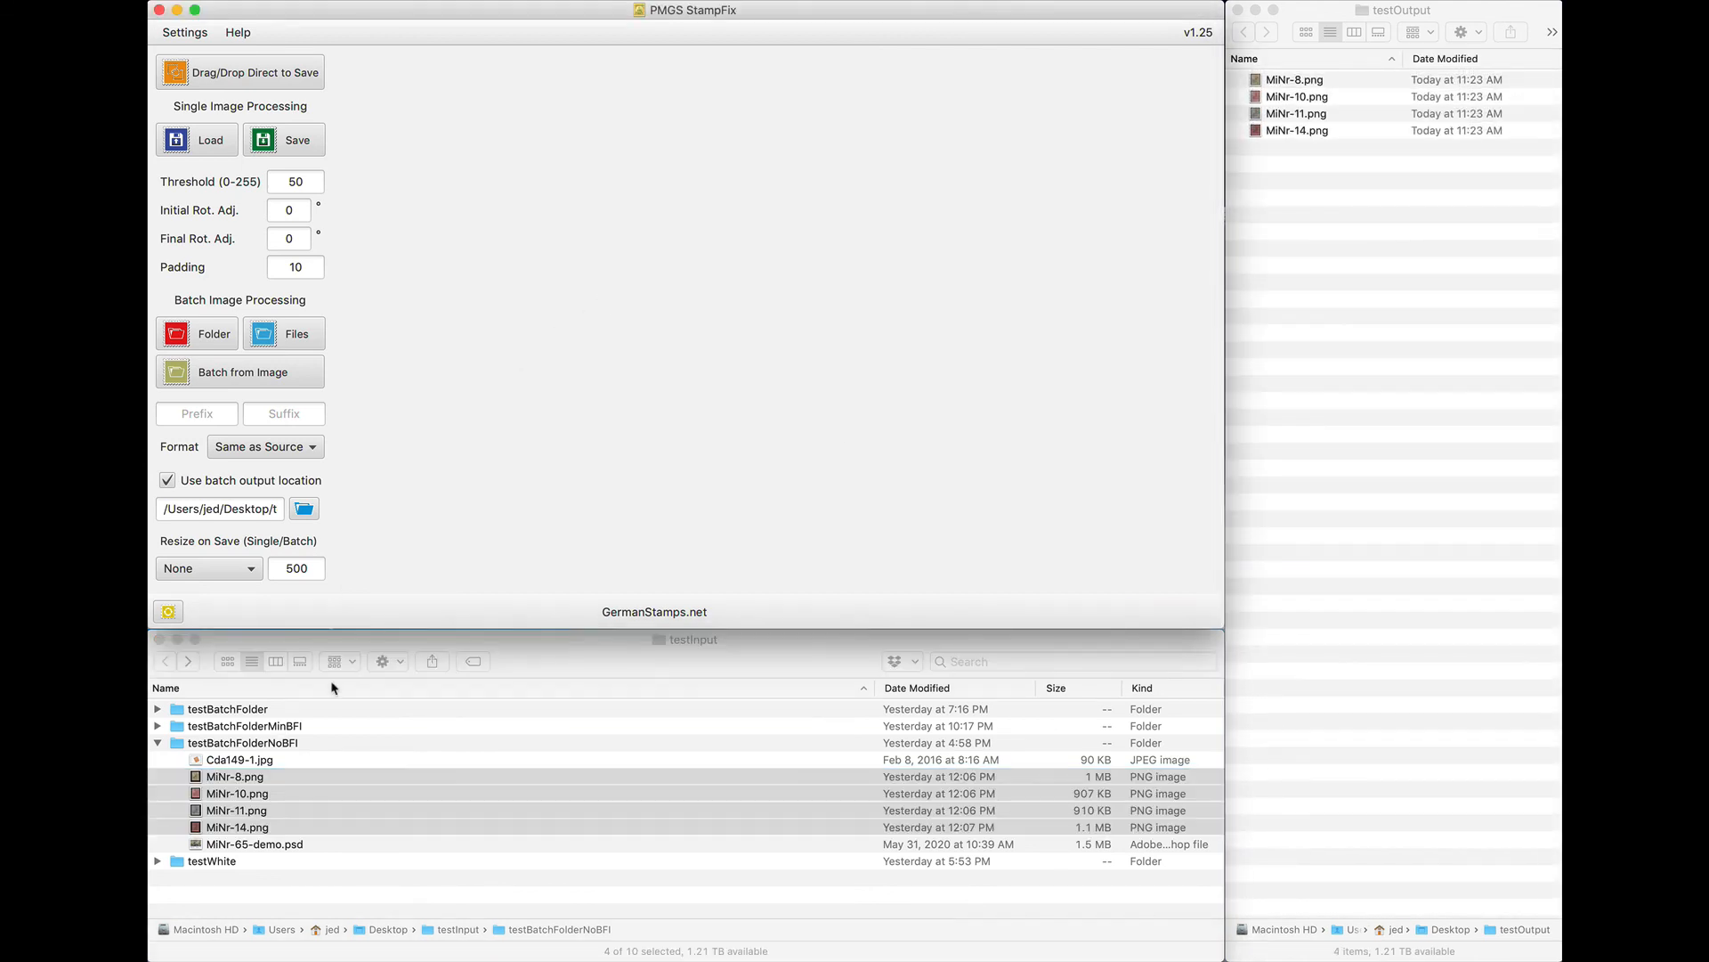
pyautogui.click(159, 743)
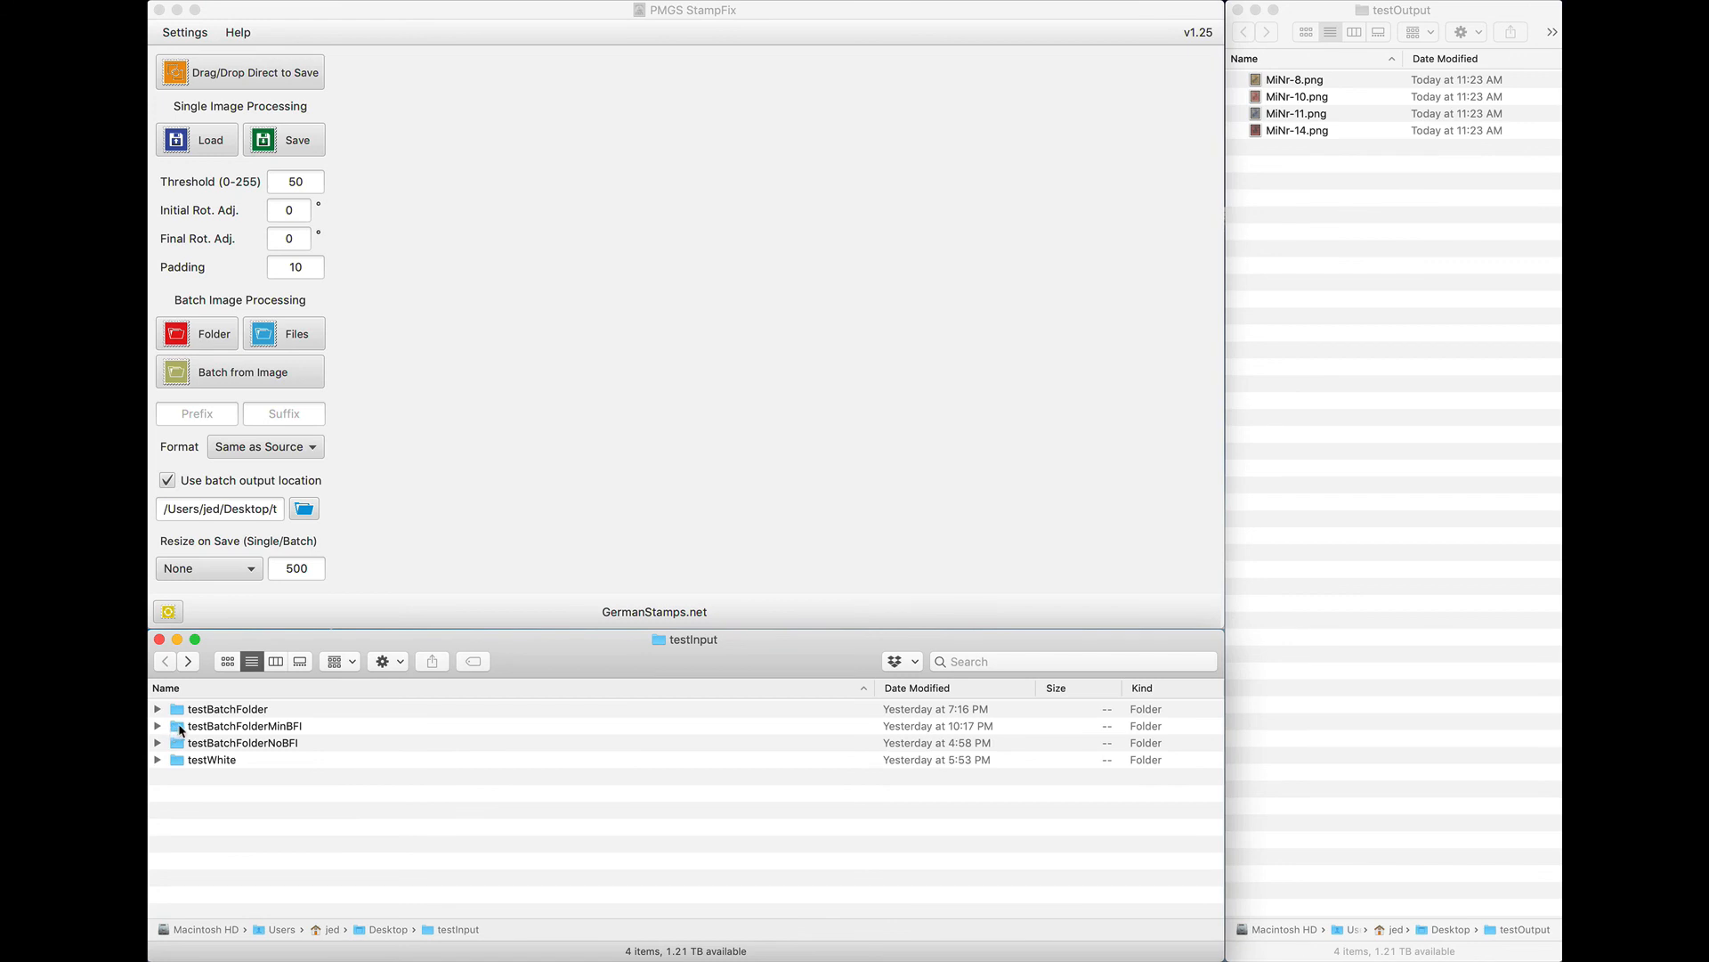
pyautogui.moveTo(181, 730); pyautogui.dragTo(621, 272)
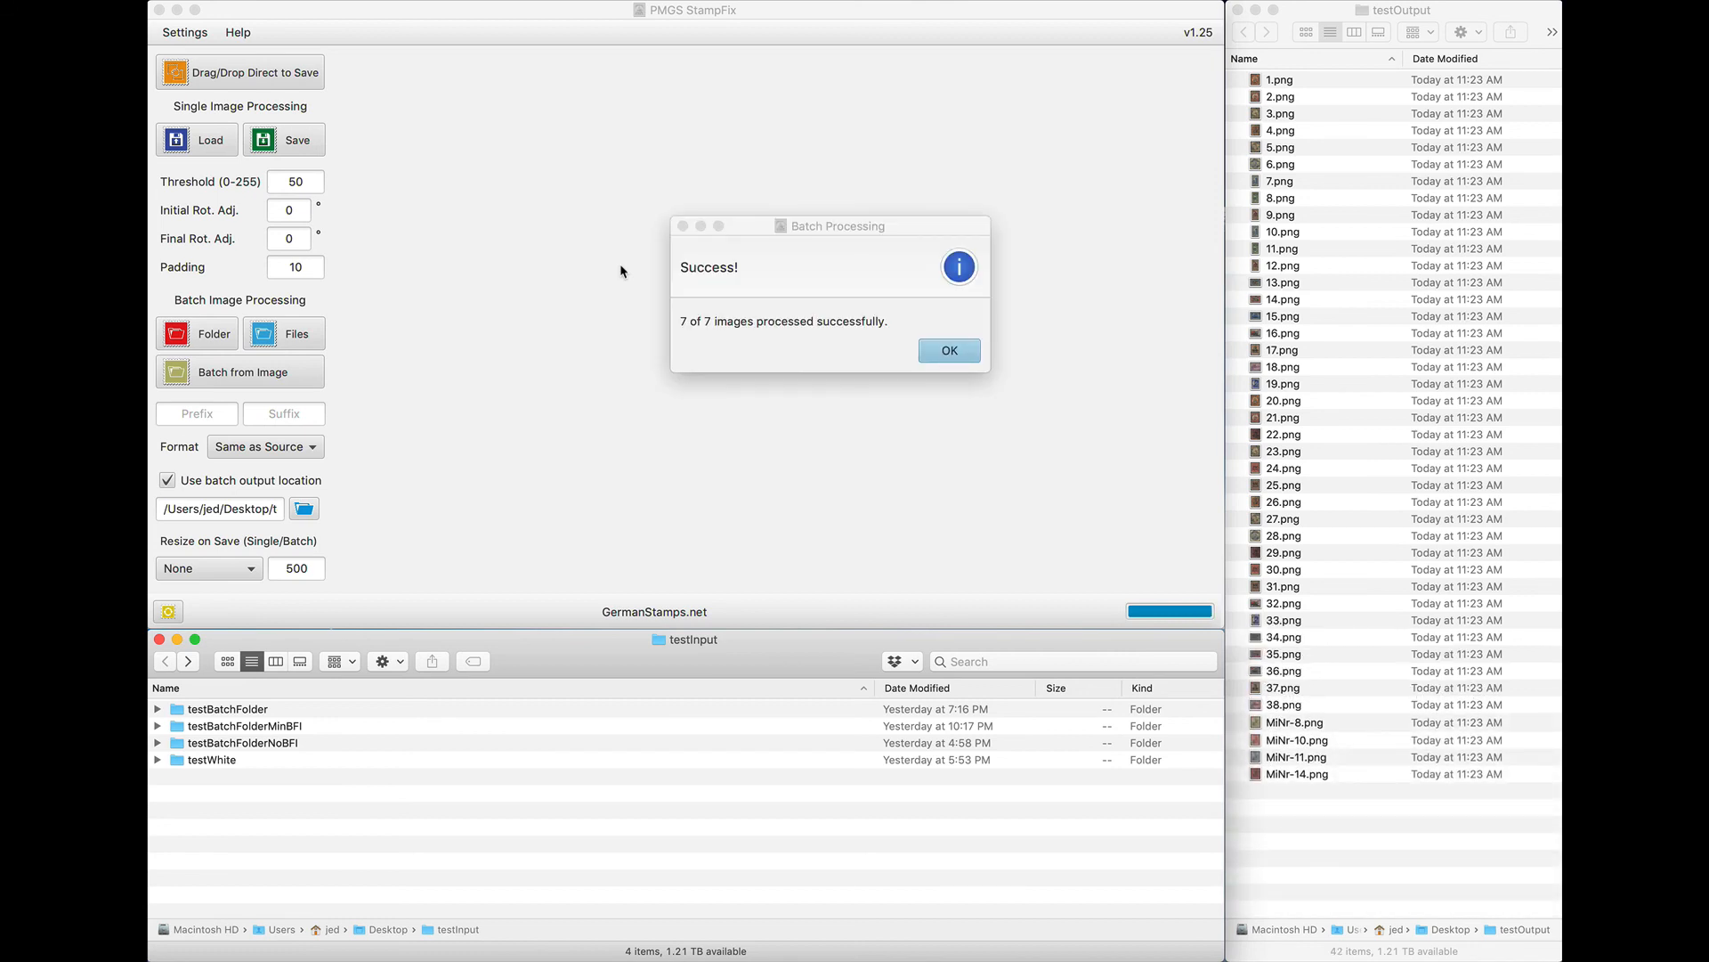
pyautogui.click(949, 350)
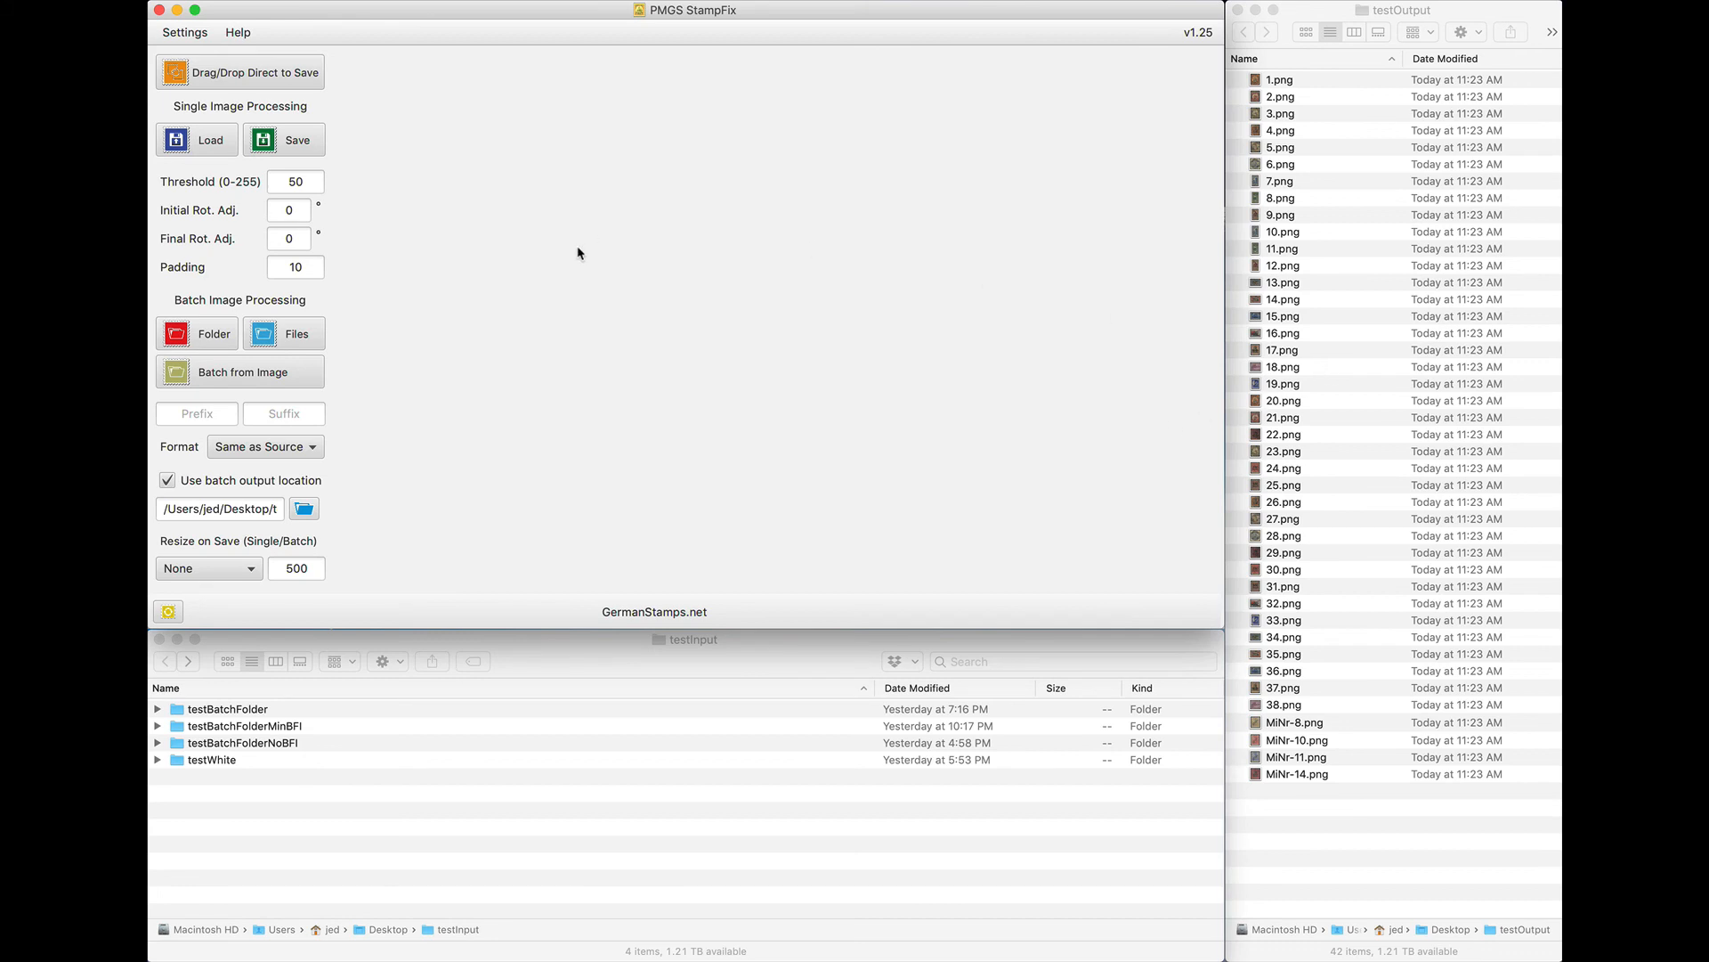
# Load the scan of the blue 20 Reichspost stamp with China overprint as a single image and view its save options without saving.
pyautogui.click(187, 140)
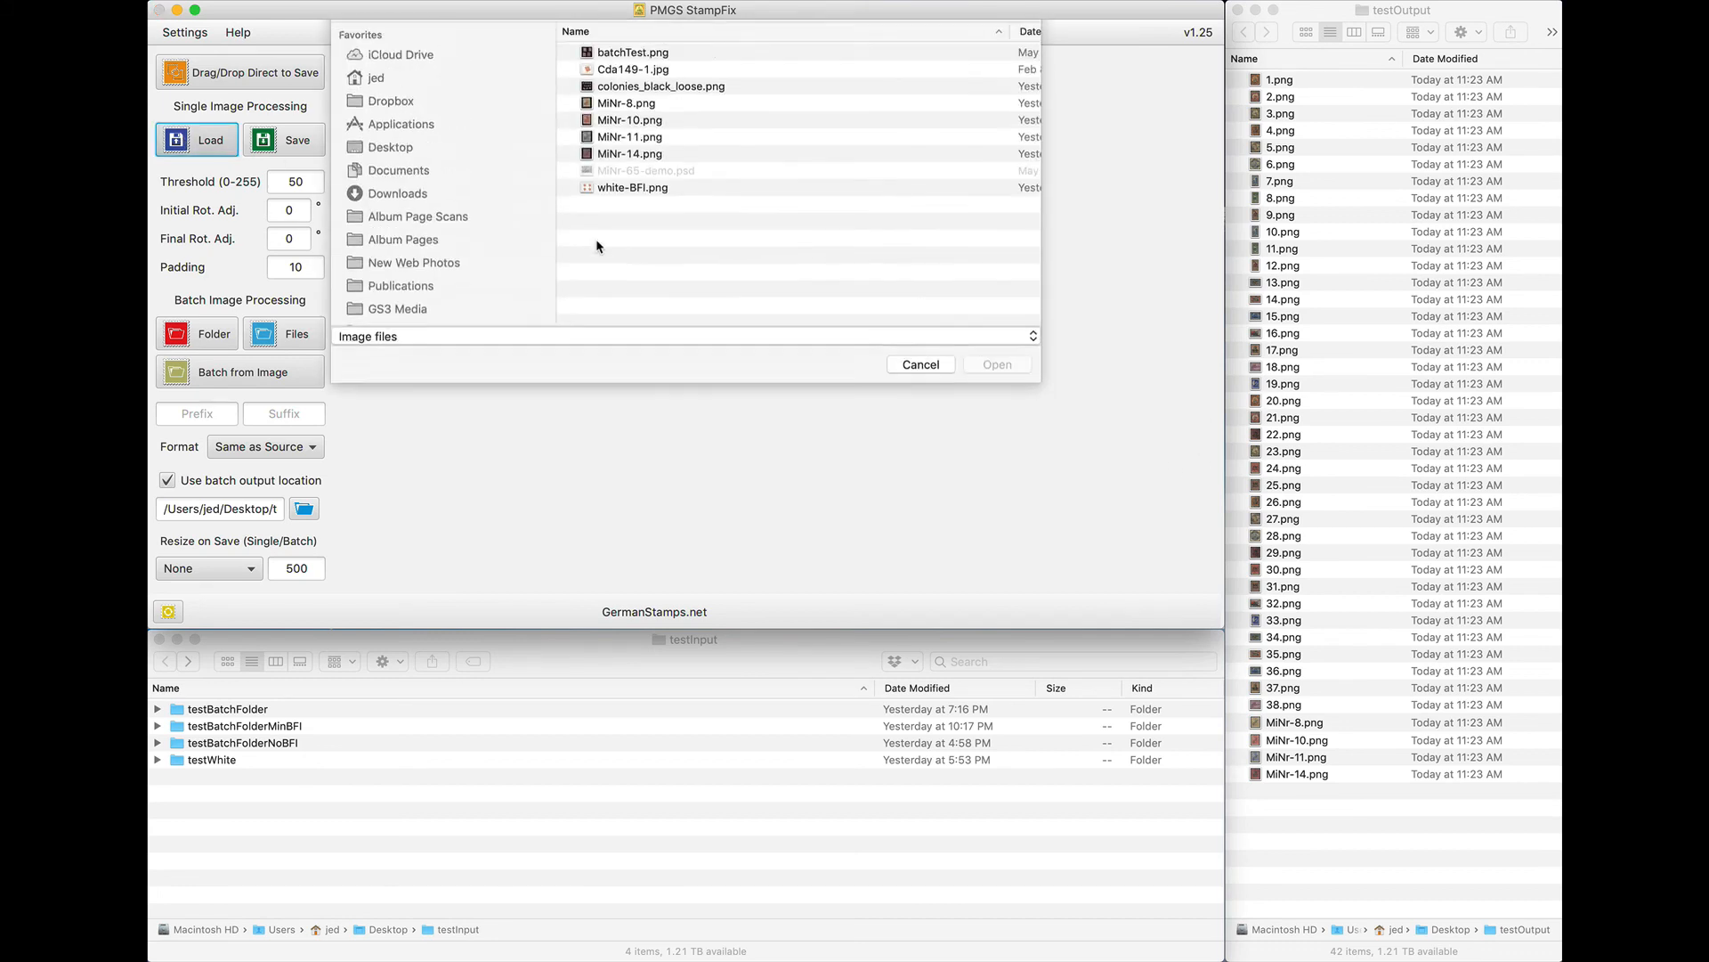
pyautogui.doubleClick(618, 175)
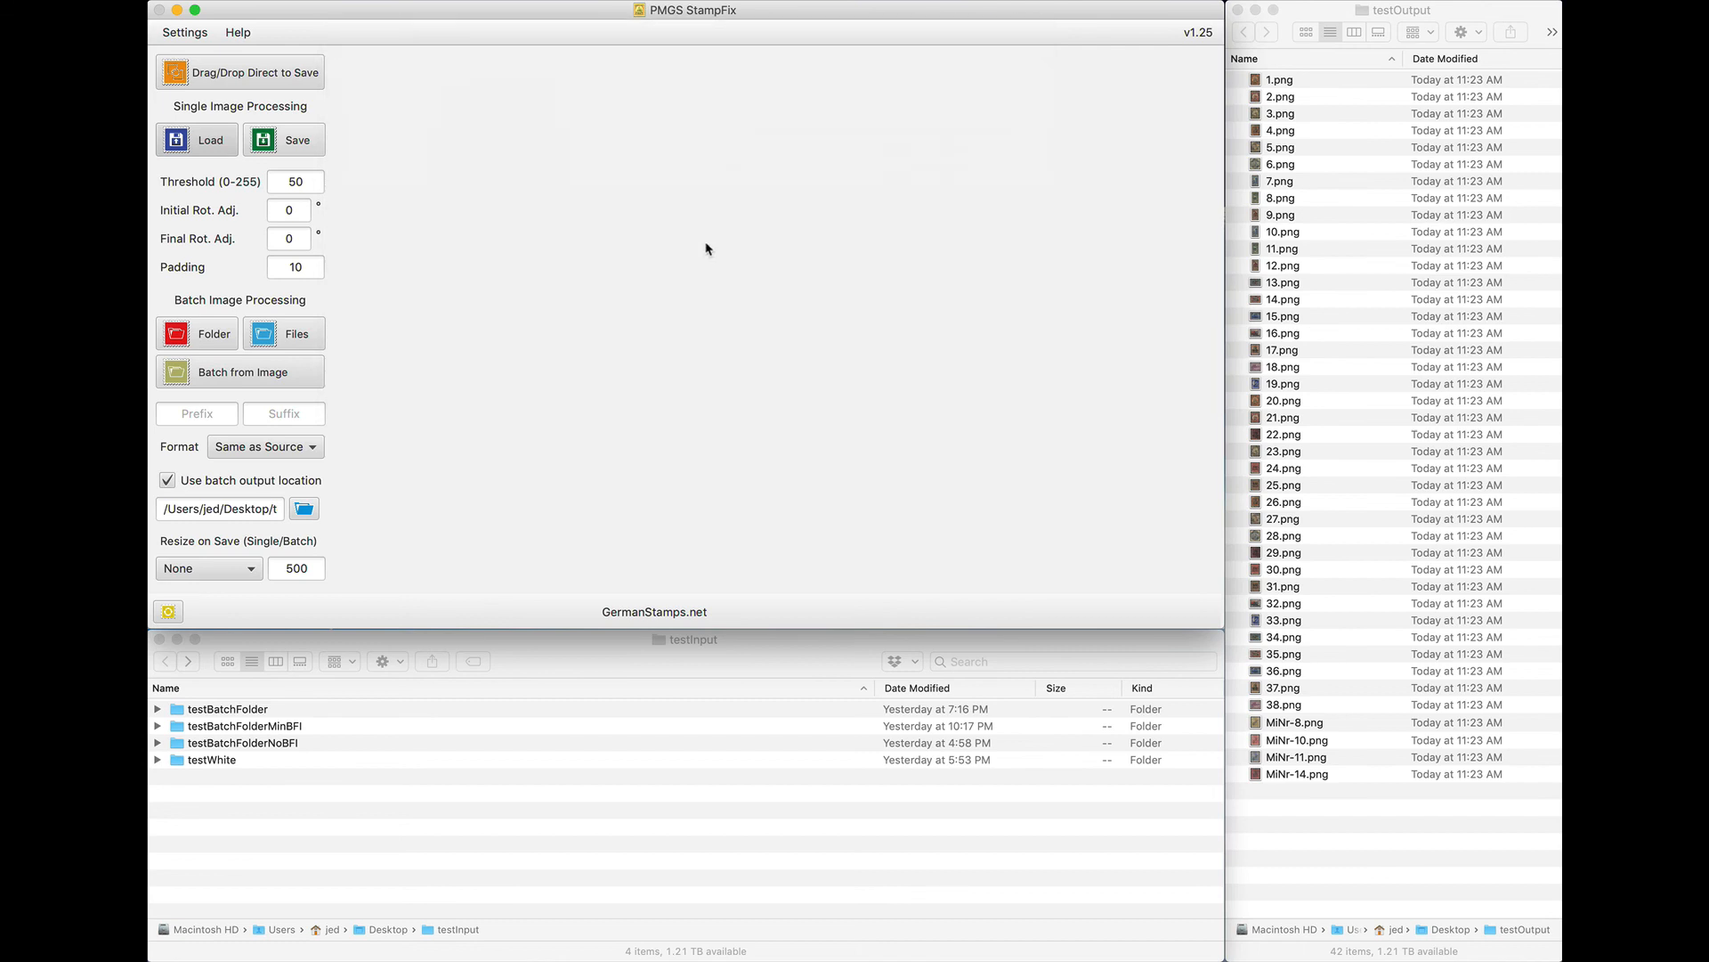
pyautogui.click(311, 154)
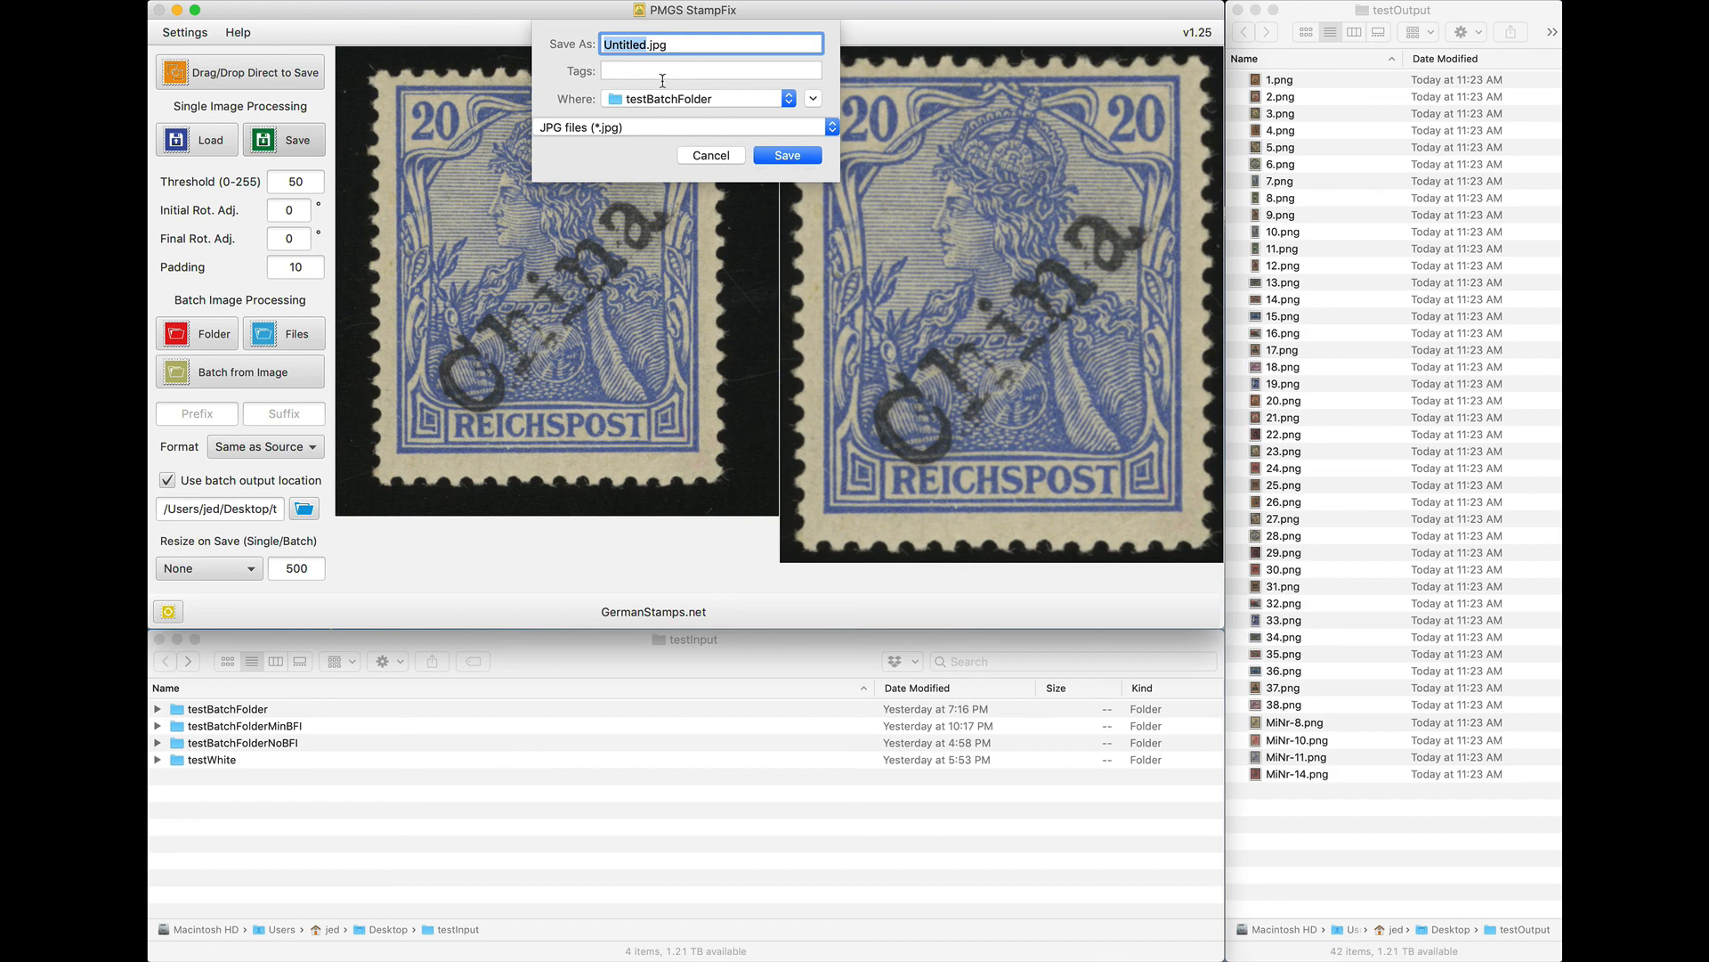
pyautogui.click(702, 162)
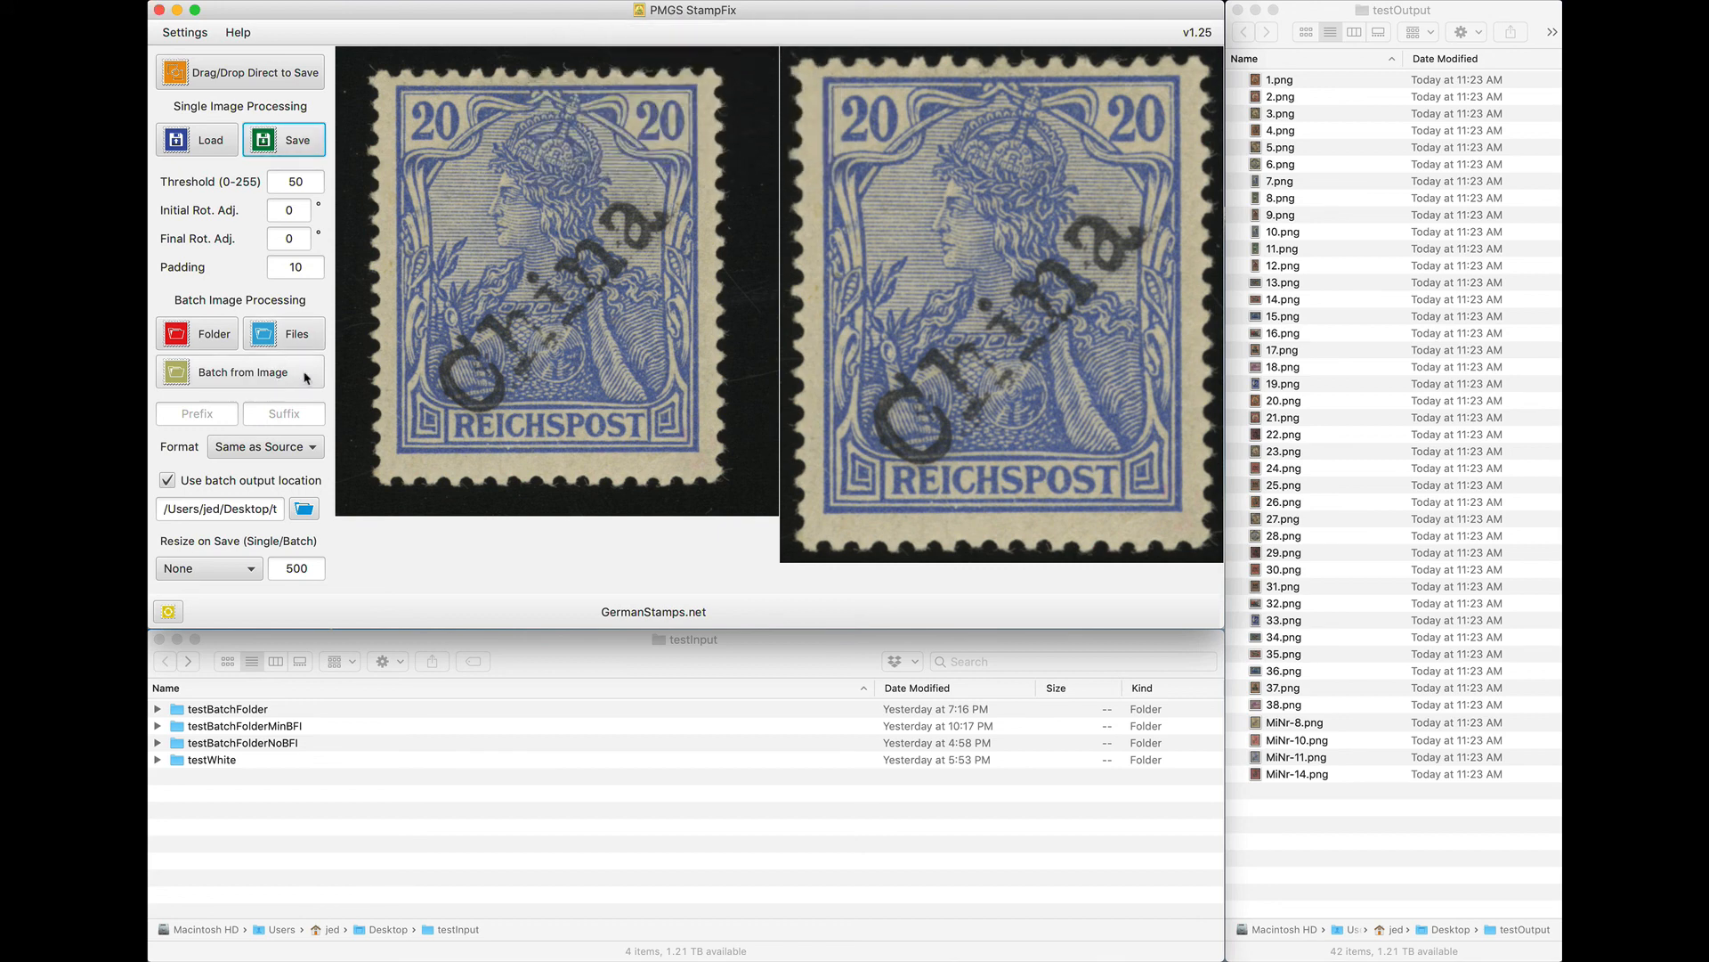
# Open batchTest.png for Batch from Image detection and view the individual stamp names and settings without saving.
pyautogui.click(265, 374)
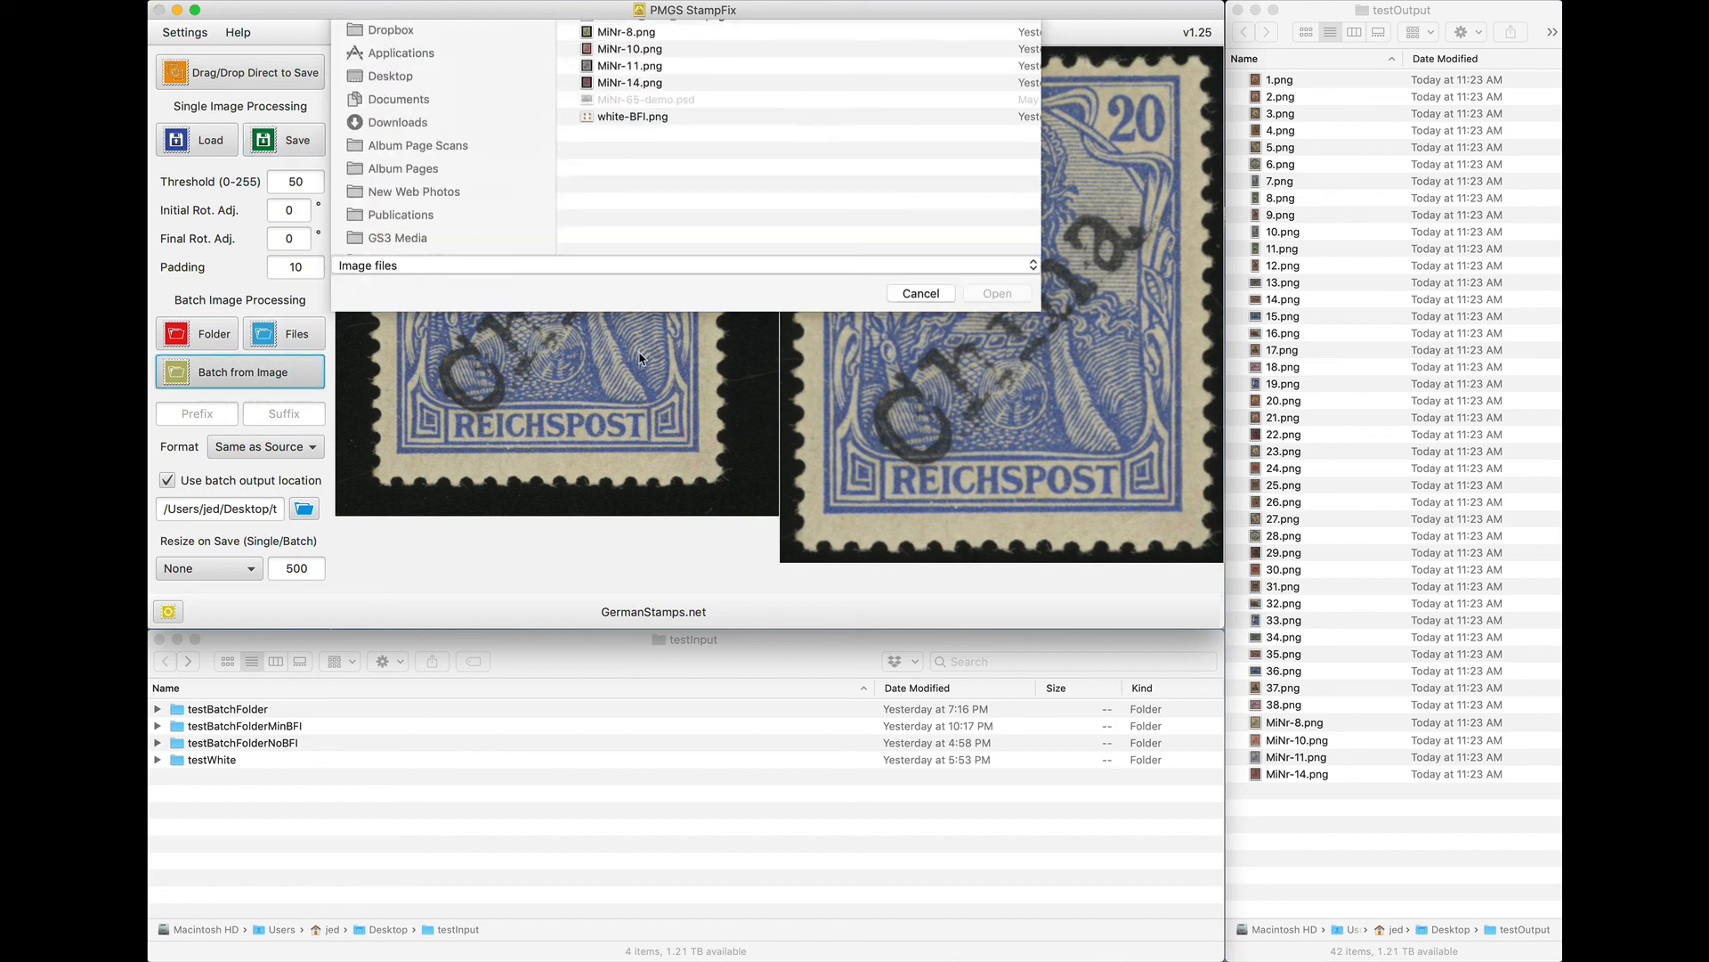
pyautogui.doubleClick(625, 87)
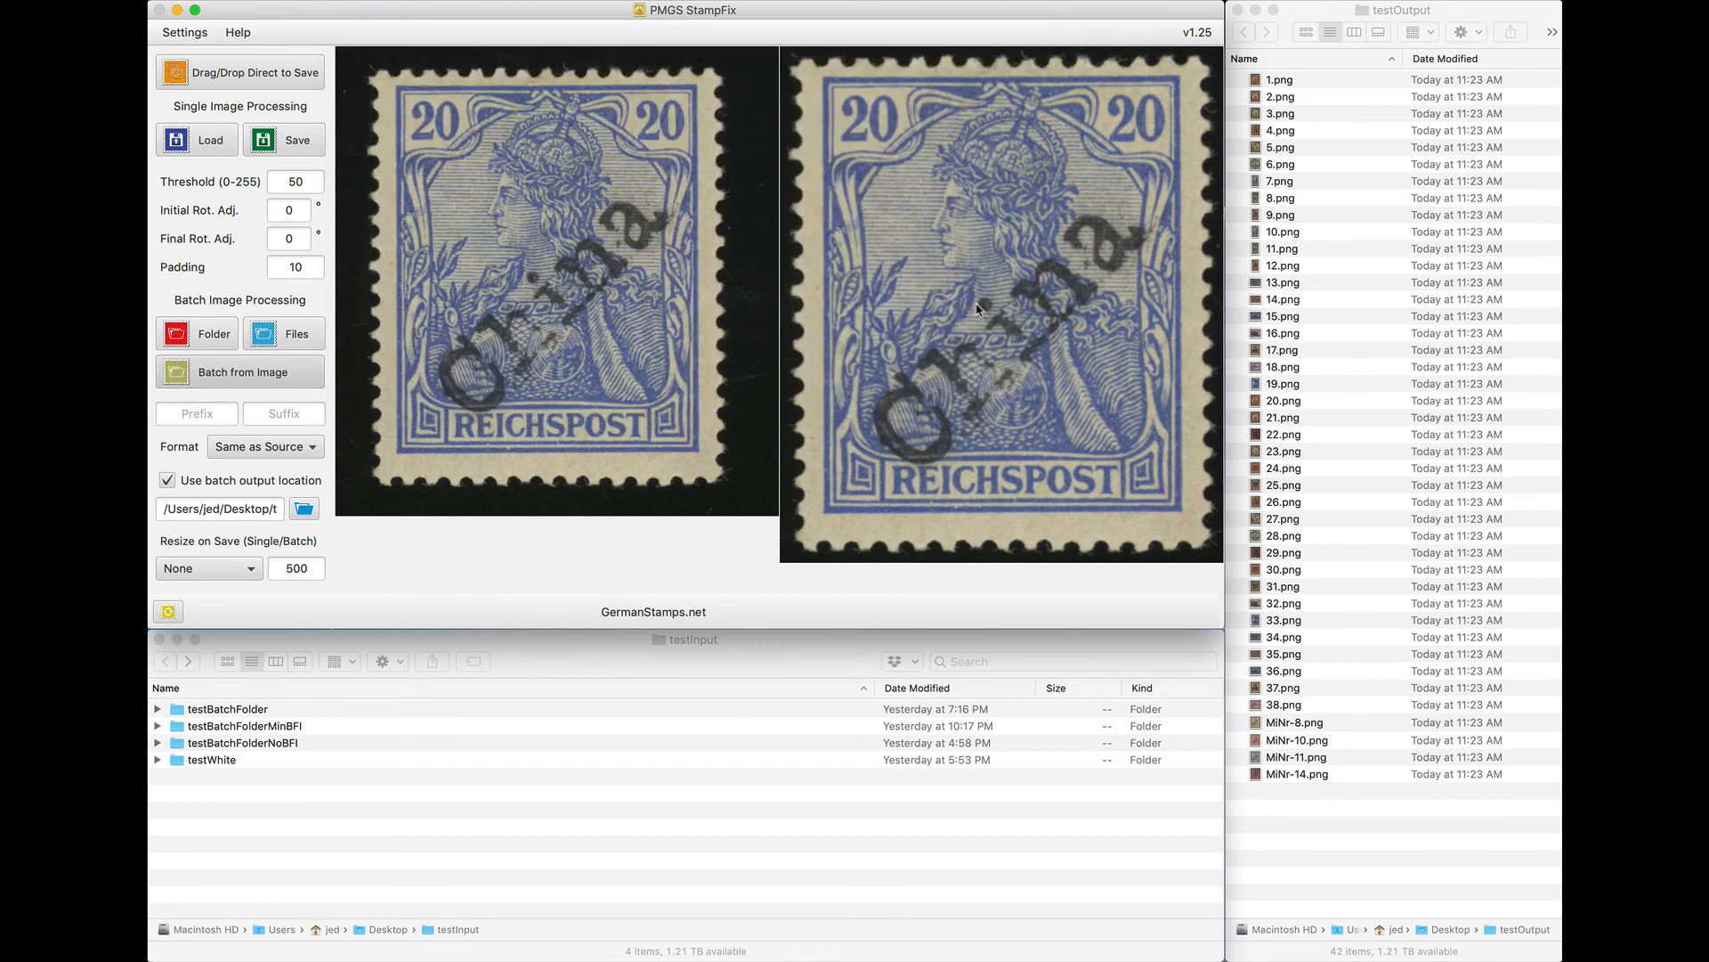
pyautogui.click(1068, 459)
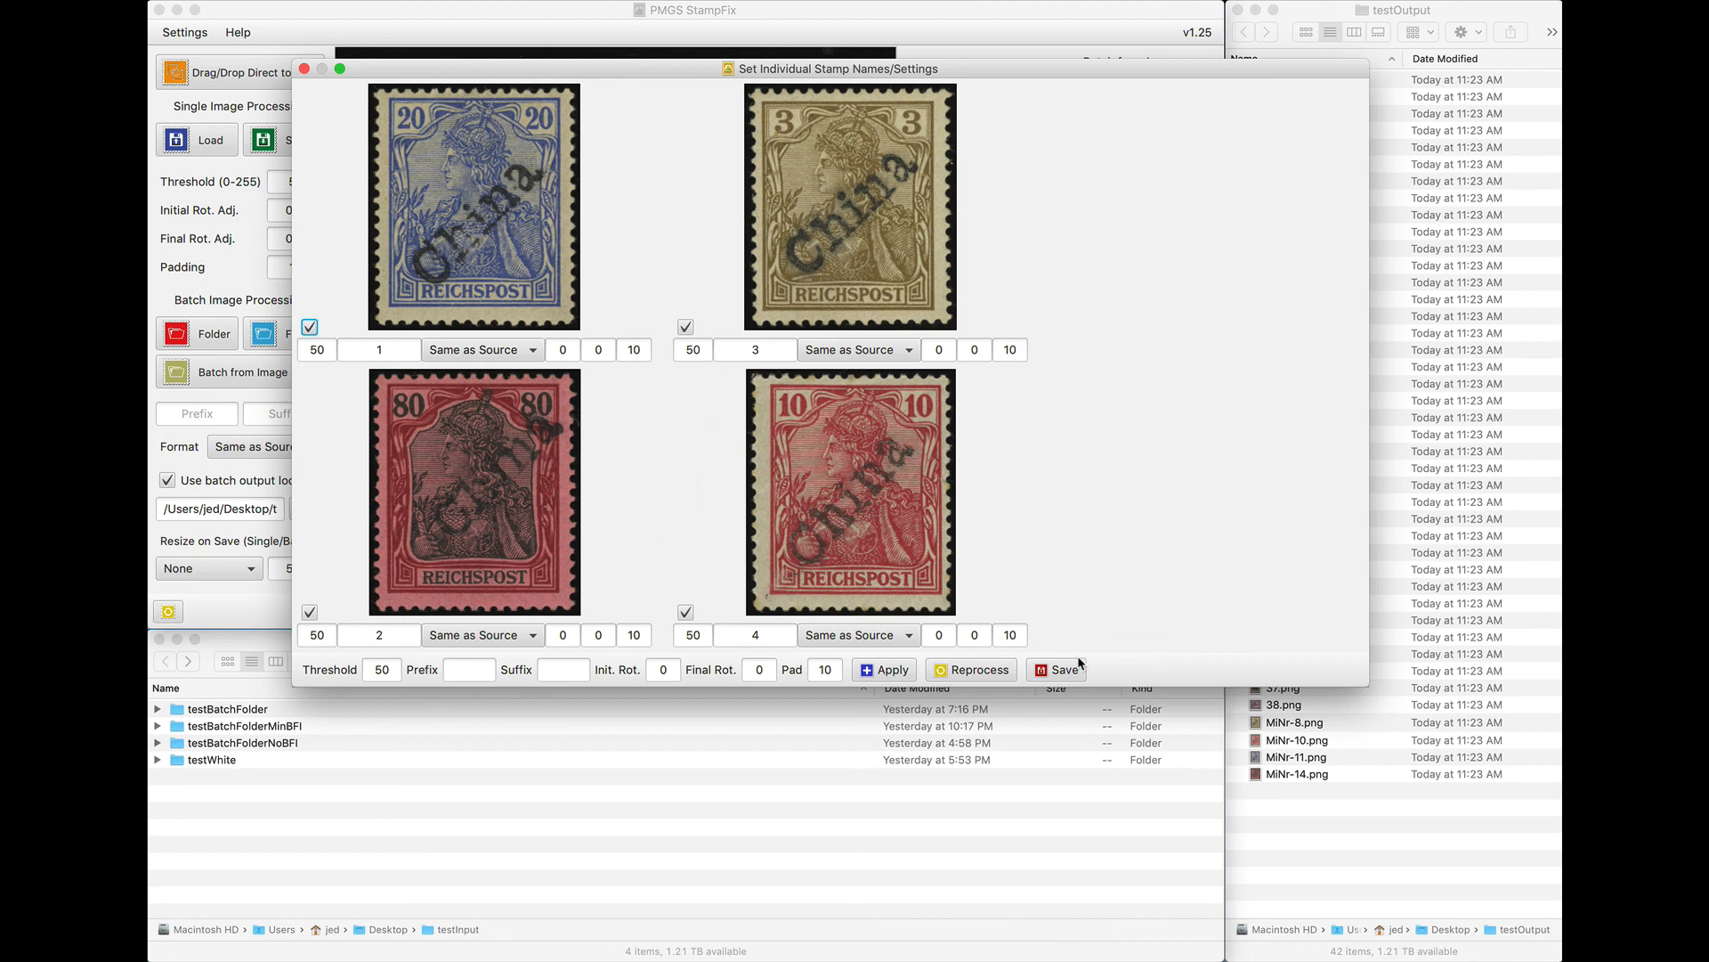
pyautogui.click(304, 69)
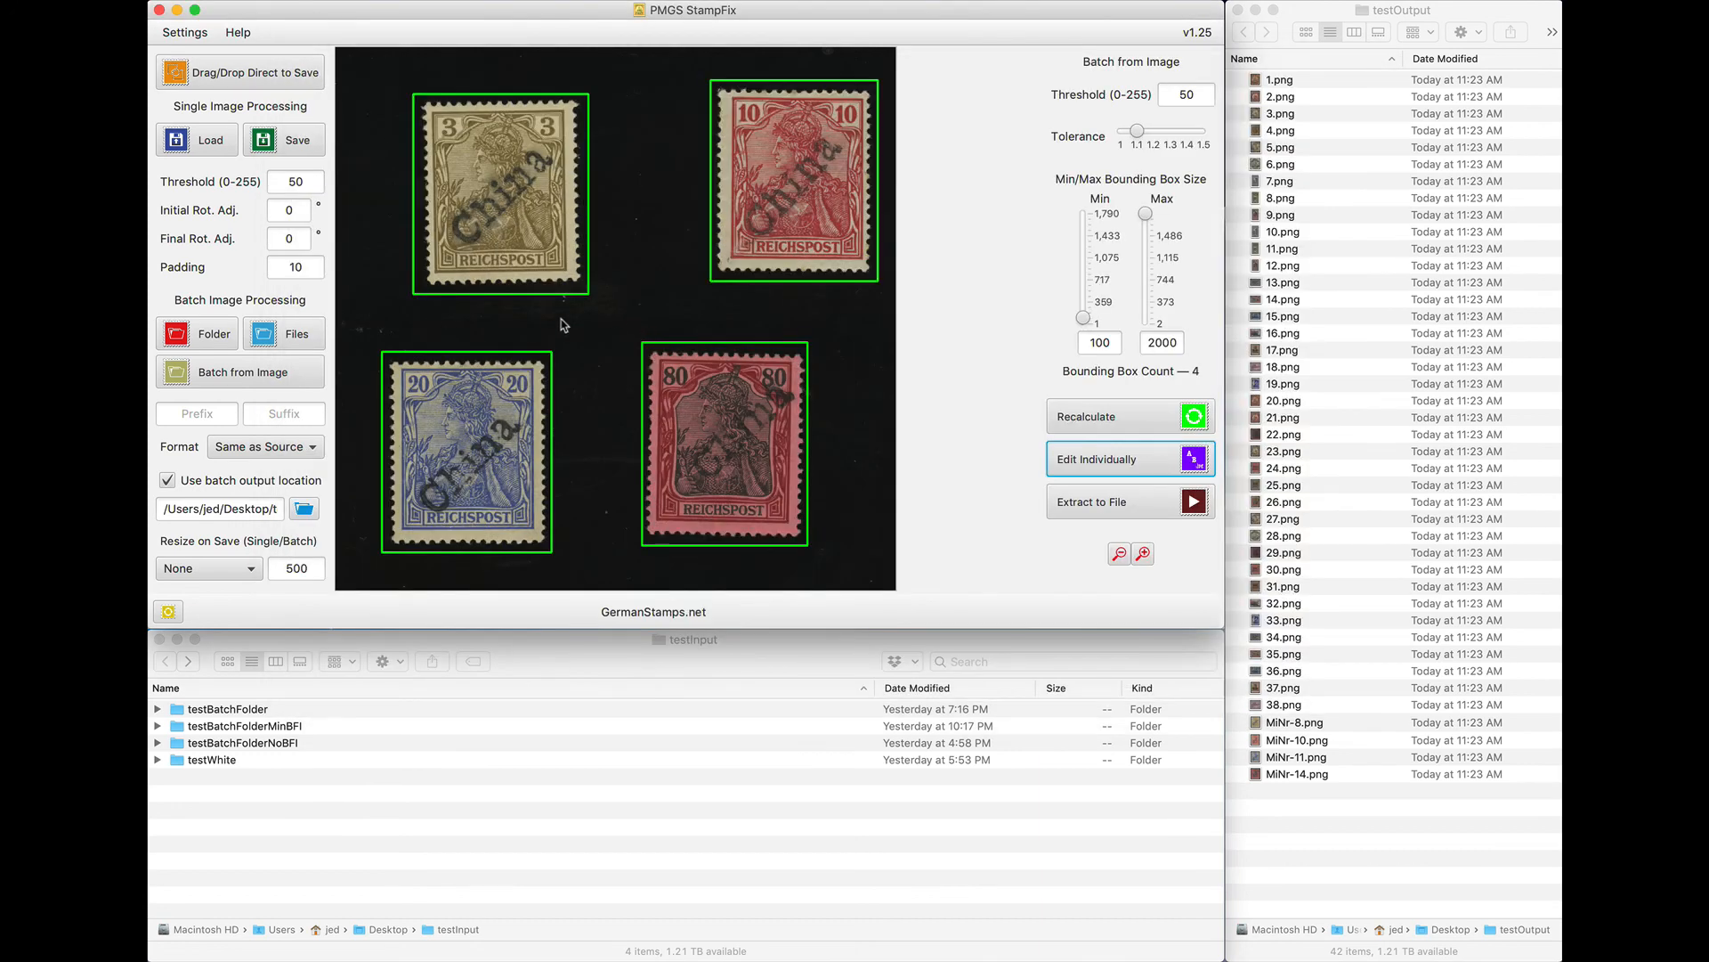